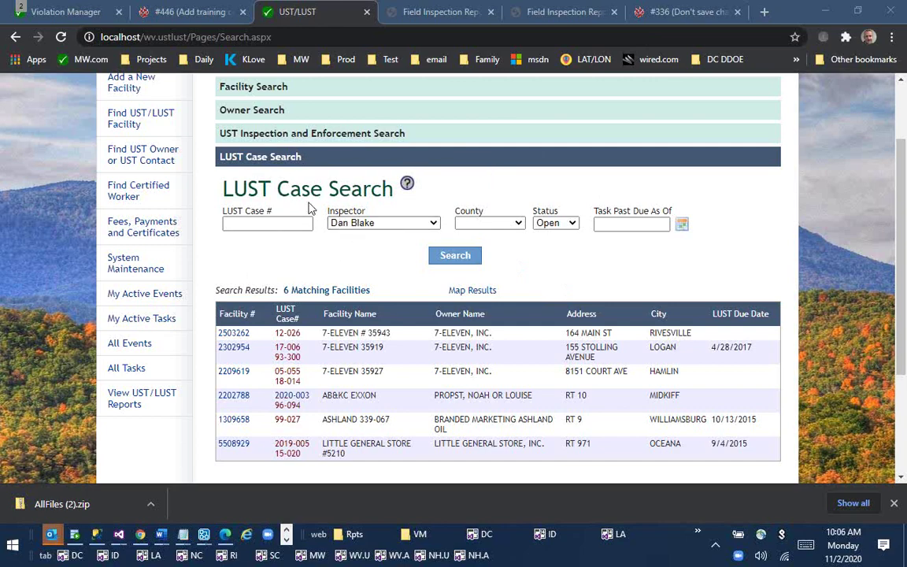
# Search for LUST cases with status Open assigned to the logged-in inspector.
pyautogui.click(351, 222)
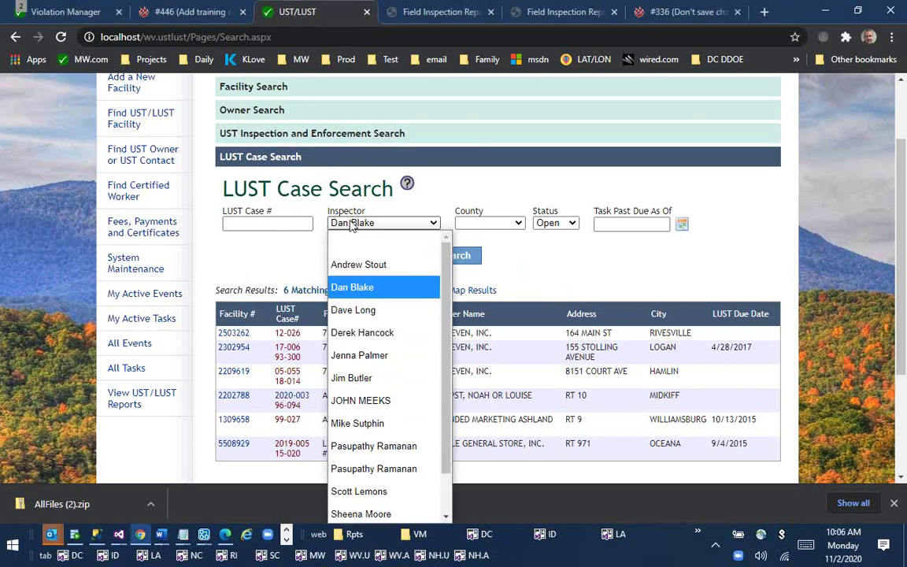
pyautogui.click(378, 288)
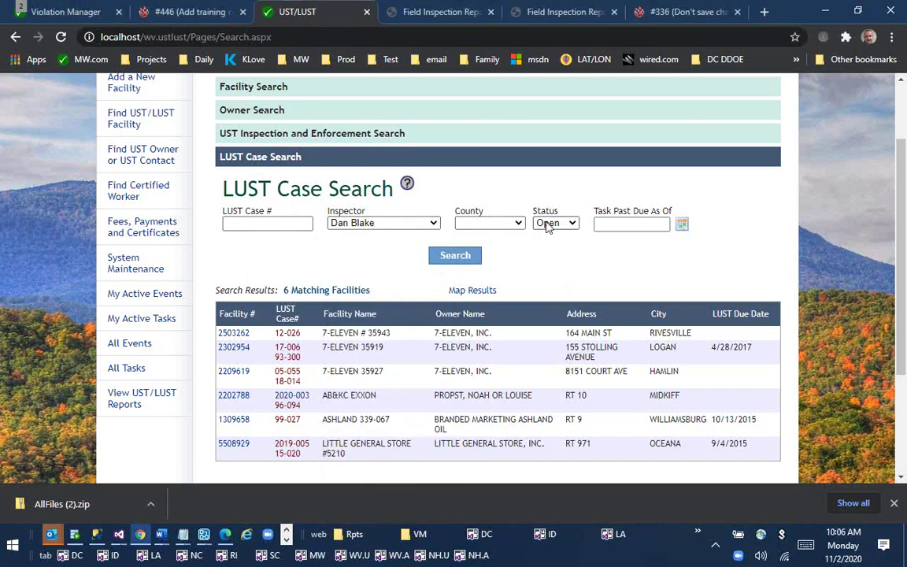
pyautogui.click(456, 257)
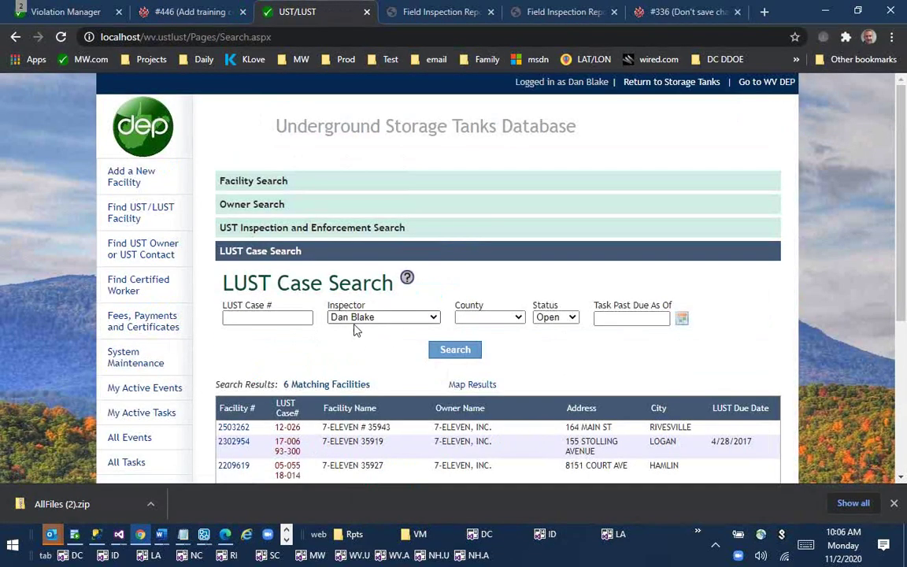
pyautogui.scroll(-2, 416, 342)
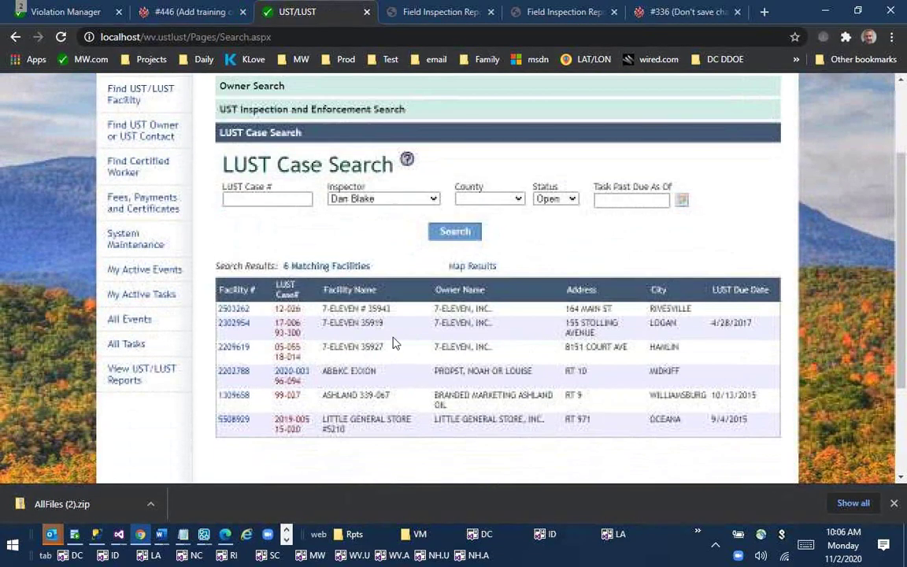
# Open LUST case 12-026 for 7-ELEVEN # 35943 and show its list of tasks.
pyautogui.click(286, 311)
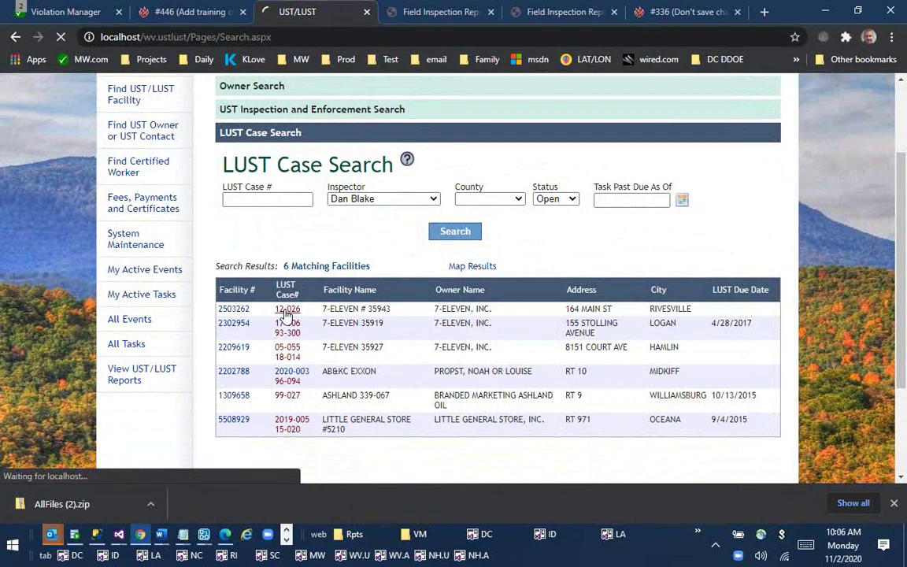
pyautogui.scroll(-3, 433, 296)
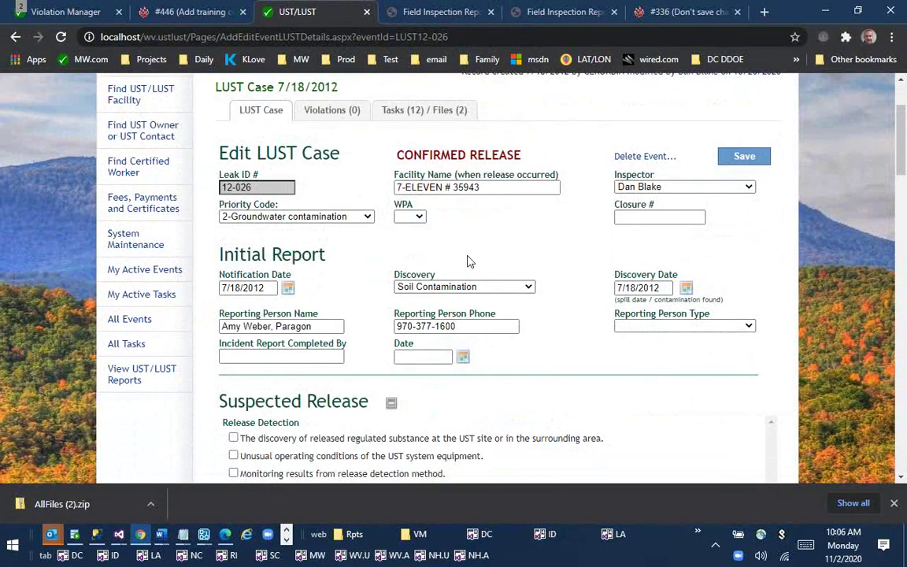
pyautogui.click(415, 111)
pyautogui.scroll(-3, 331, 356)
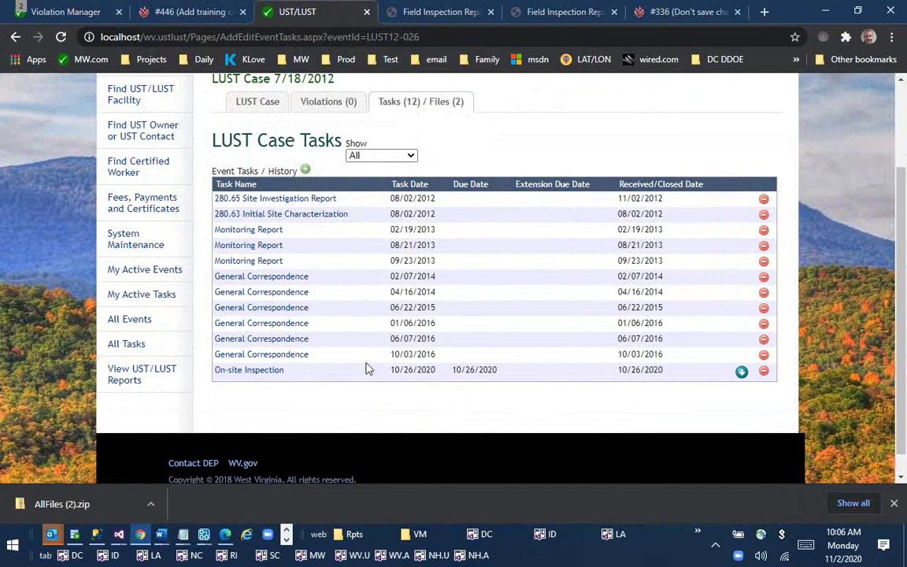
# Add a new On-site Inspection task to the LUST case and save it with its default details.
pyautogui.click(305, 169)
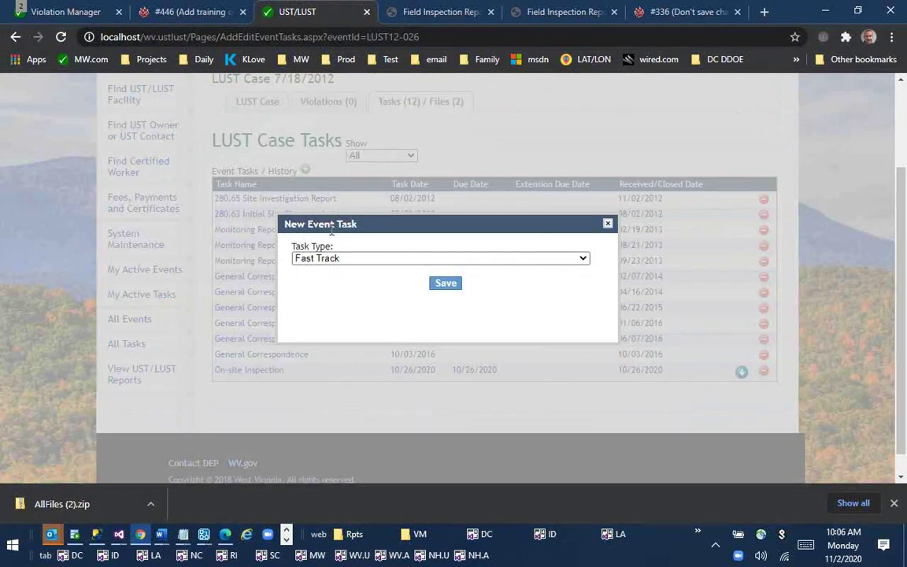
pyautogui.click(339, 259)
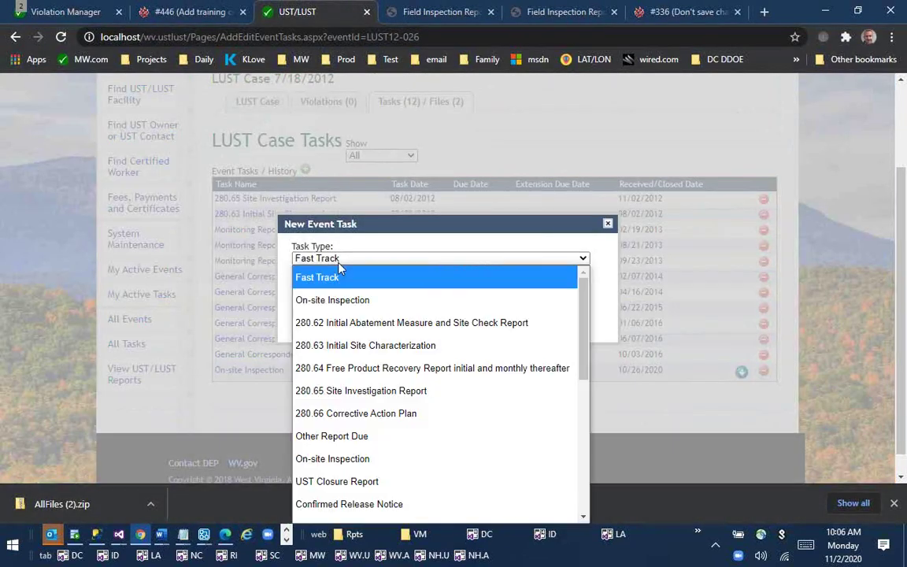
pyautogui.click(344, 464)
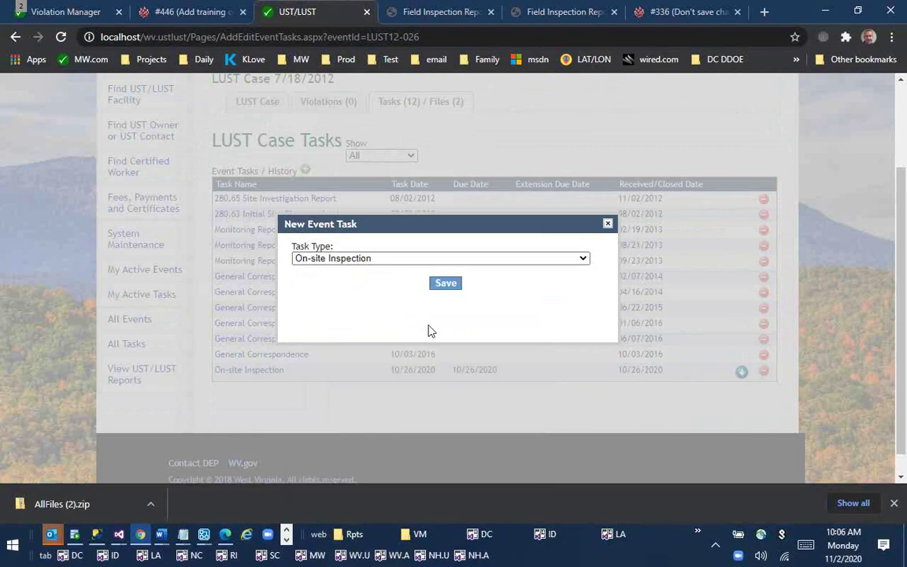
pyautogui.click(455, 288)
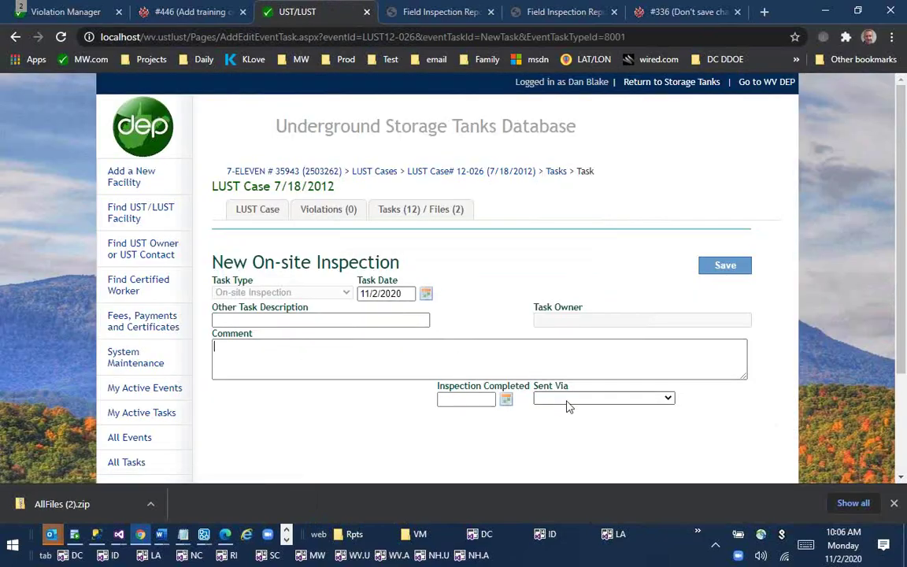
pyautogui.click(703, 271)
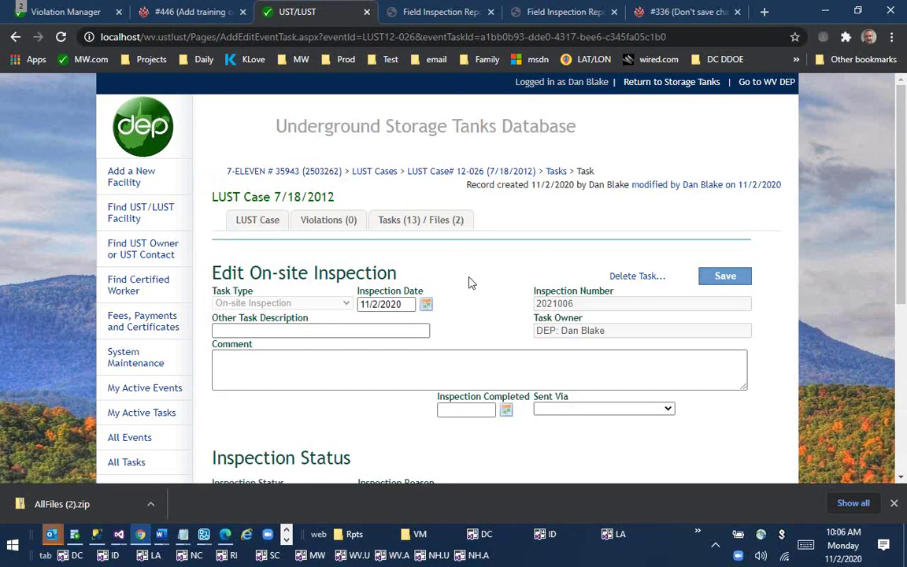
# Review the status choices available for the new on-site inspection without changing the current one.
pyautogui.scroll(-1, 511, 320)
pyautogui.scroll(-1, 511, 320)
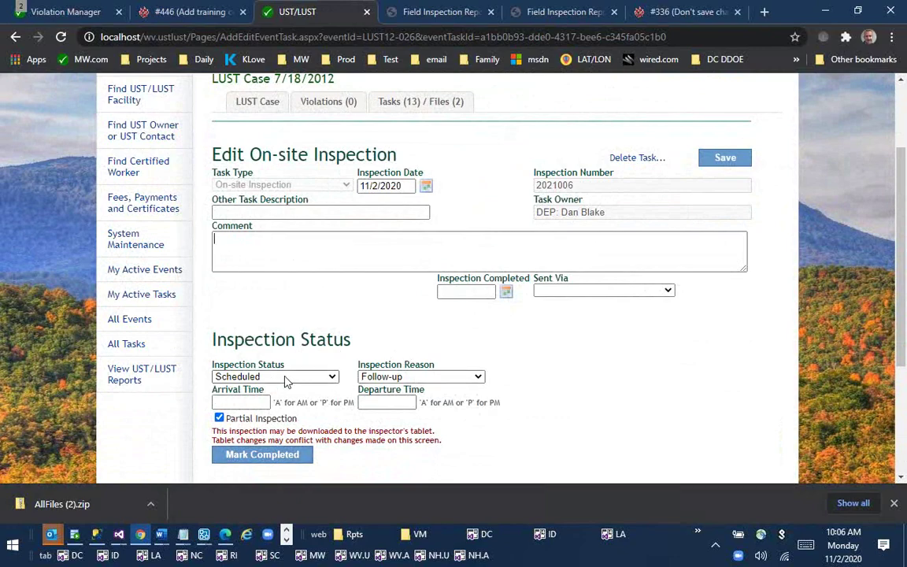
pyautogui.click(323, 378)
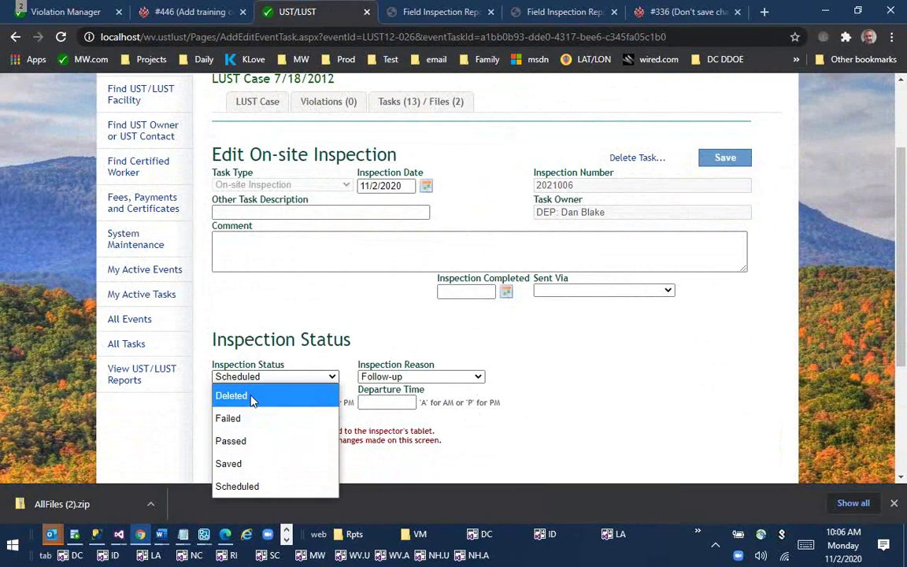
pyautogui.click(394, 327)
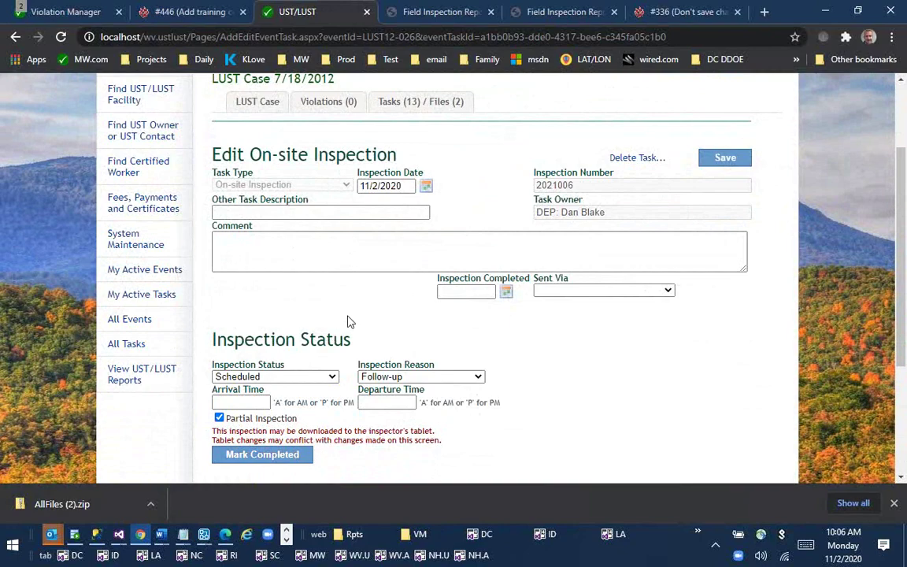
# Return to the LUST case details and check the inspector assigned to the case.
pyautogui.click(257, 103)
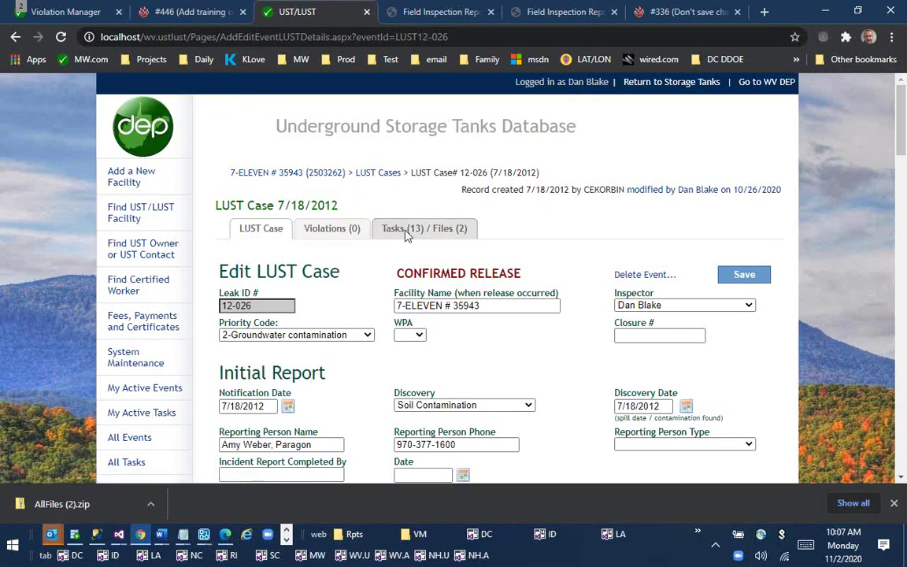
pyautogui.moveTo(623, 294); pyautogui.dragTo(675, 295)
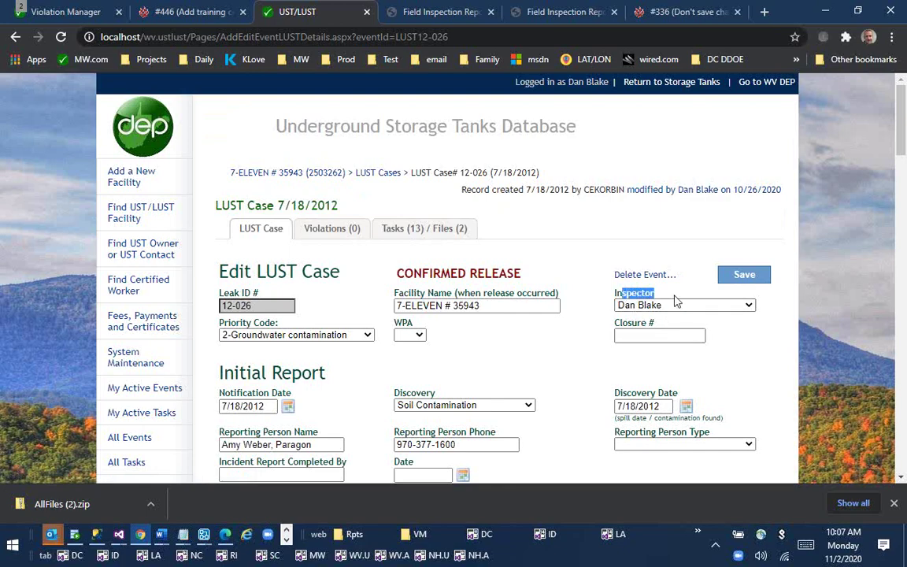
pyautogui.click(632, 290)
pyautogui.moveTo(619, 292); pyautogui.dragTo(660, 292)
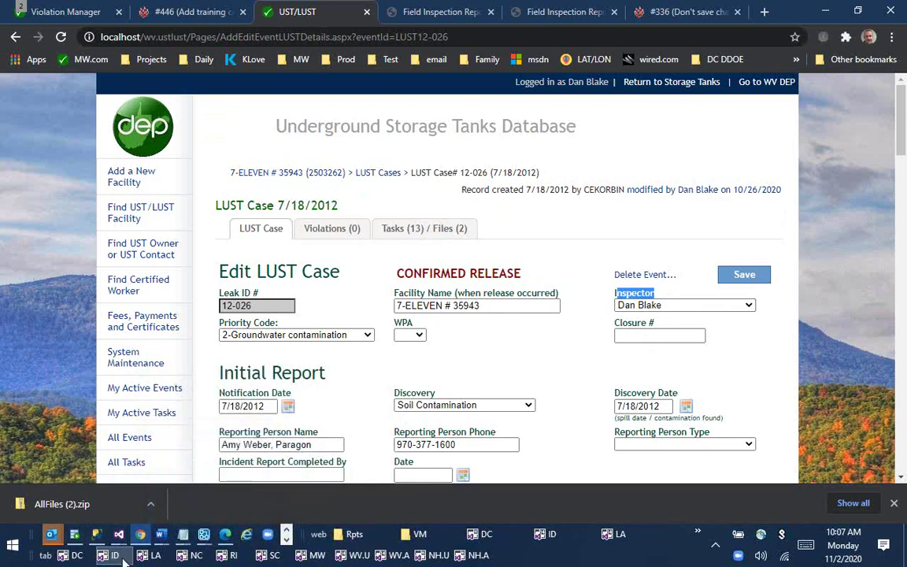
# Switch to the West Virginia UST Inspector app and synchronize its scheduled inspections with the server.
pyautogui.click(286, 541)
pyautogui.click(133, 534)
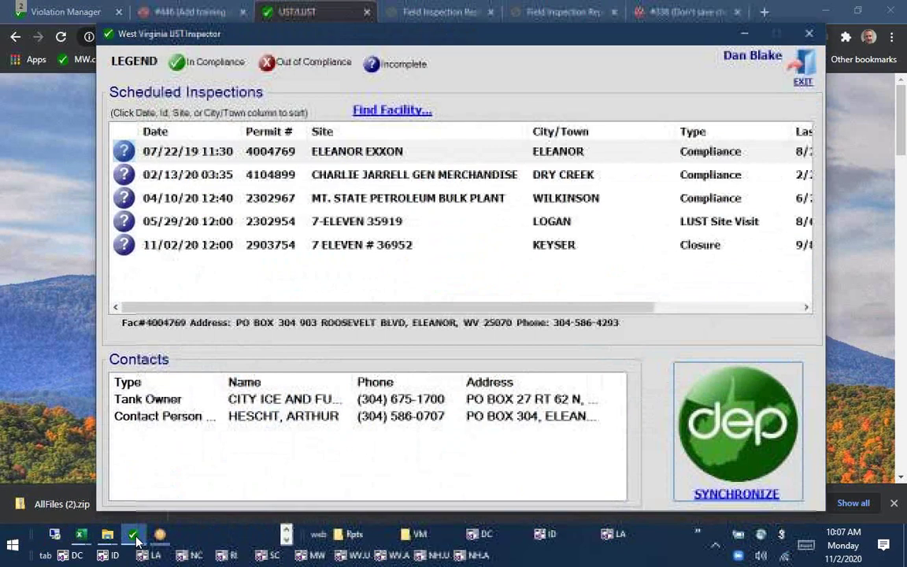
pyautogui.click(688, 381)
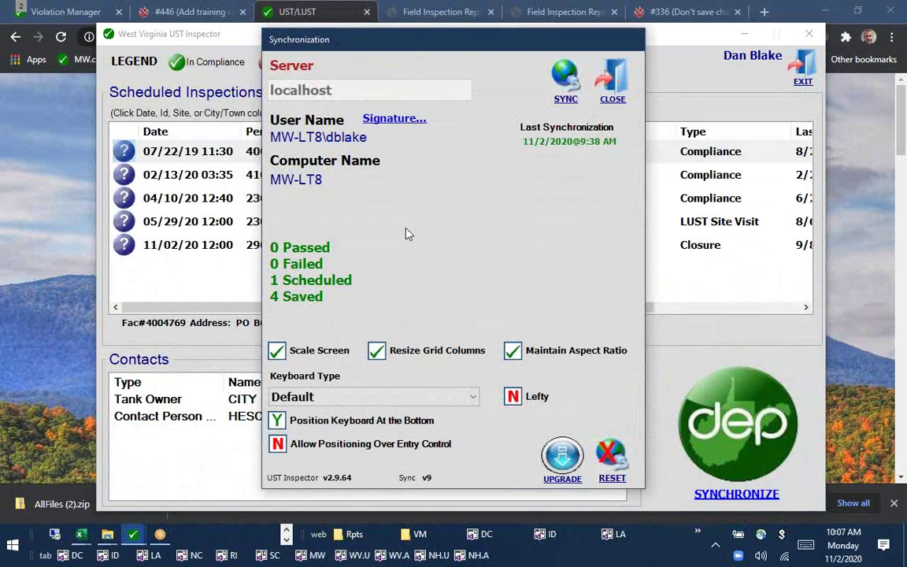
pyautogui.click(601, 97)
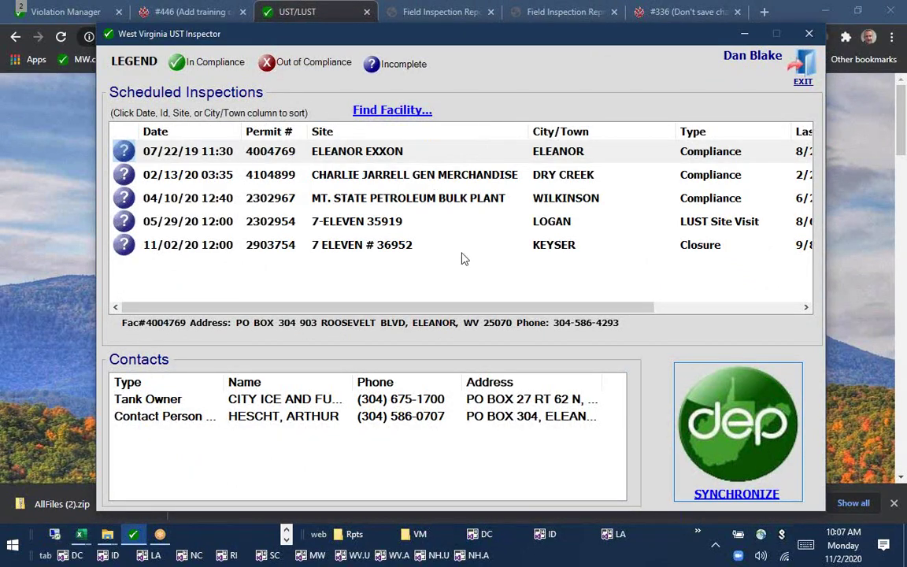
pyautogui.click(720, 439)
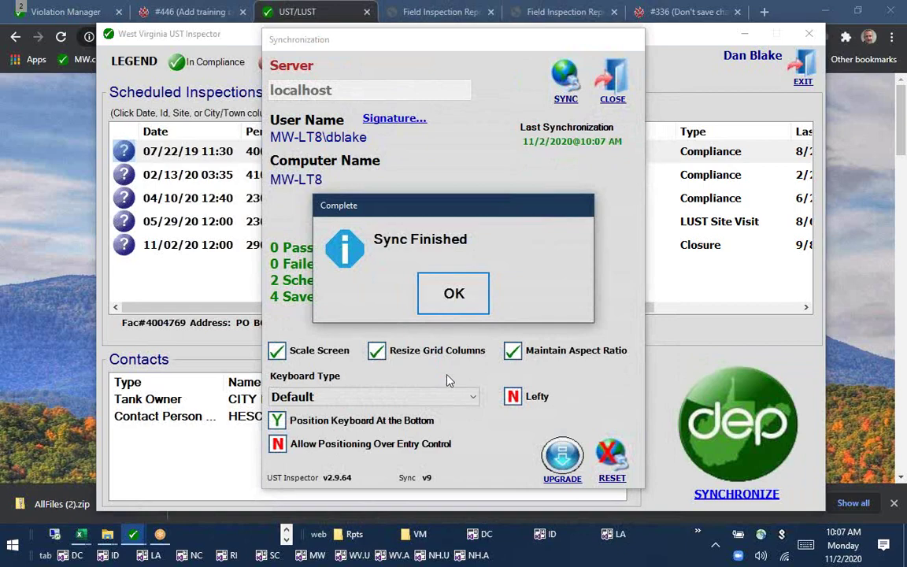
pyautogui.click(452, 294)
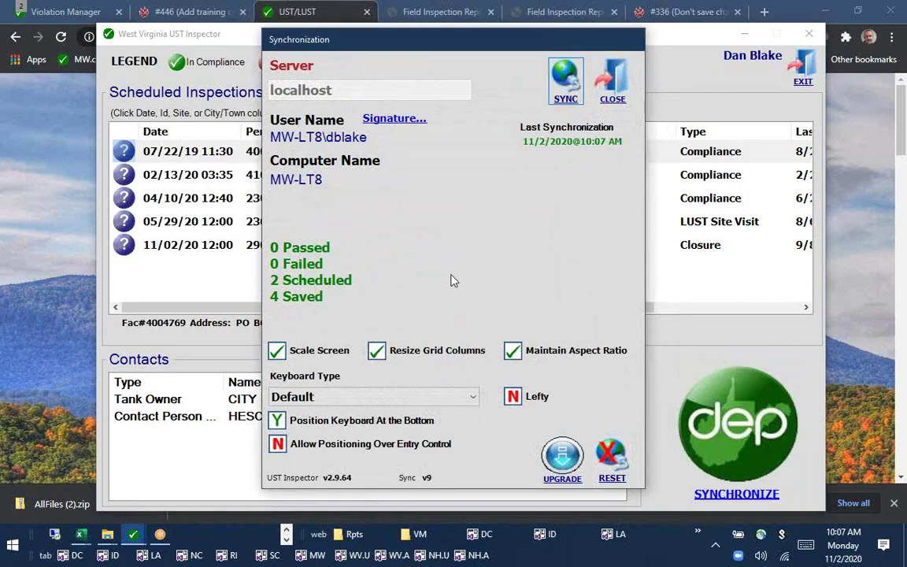
pyautogui.click(606, 95)
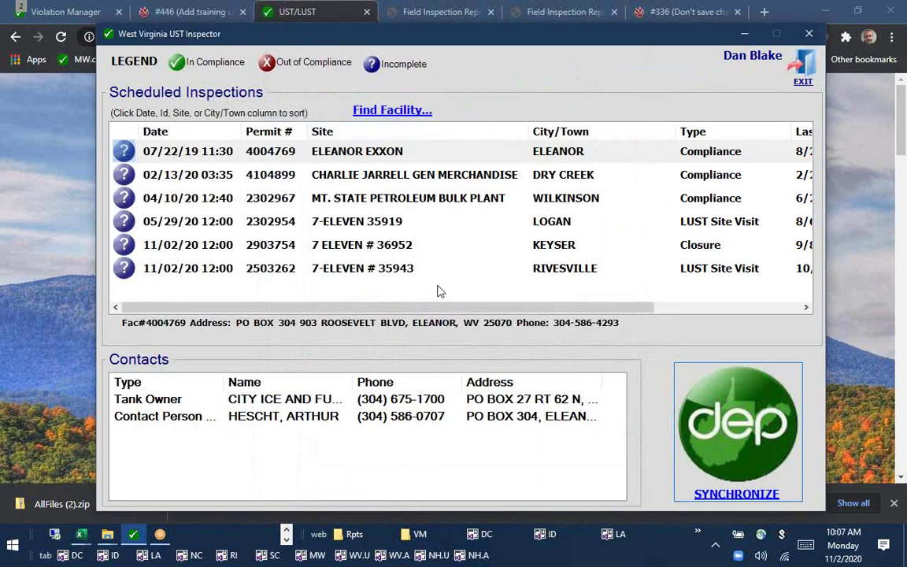
# Start the scheduled LUST Site Visit inspection for 7-ELEVEN # 35943 and review its facility information.
pyautogui.rightClick(409, 272)
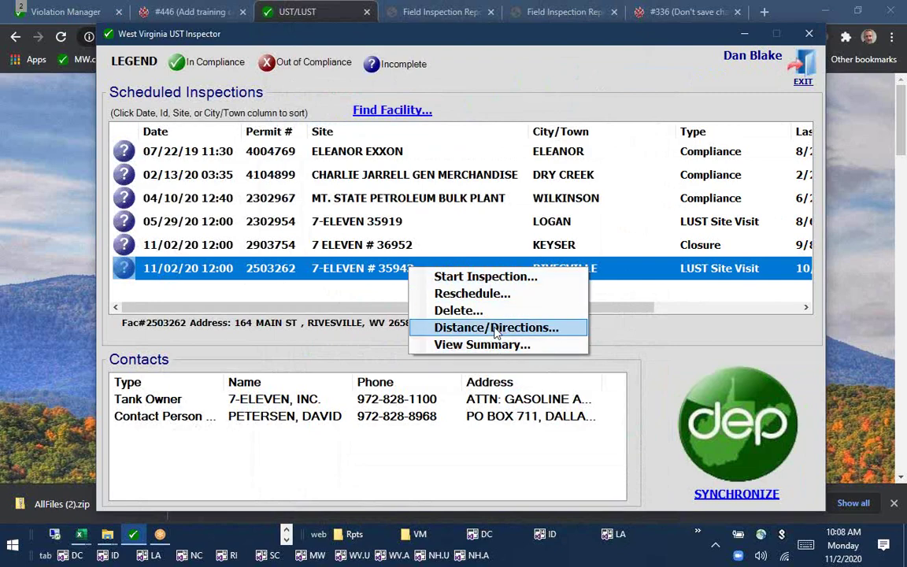
pyautogui.click(478, 278)
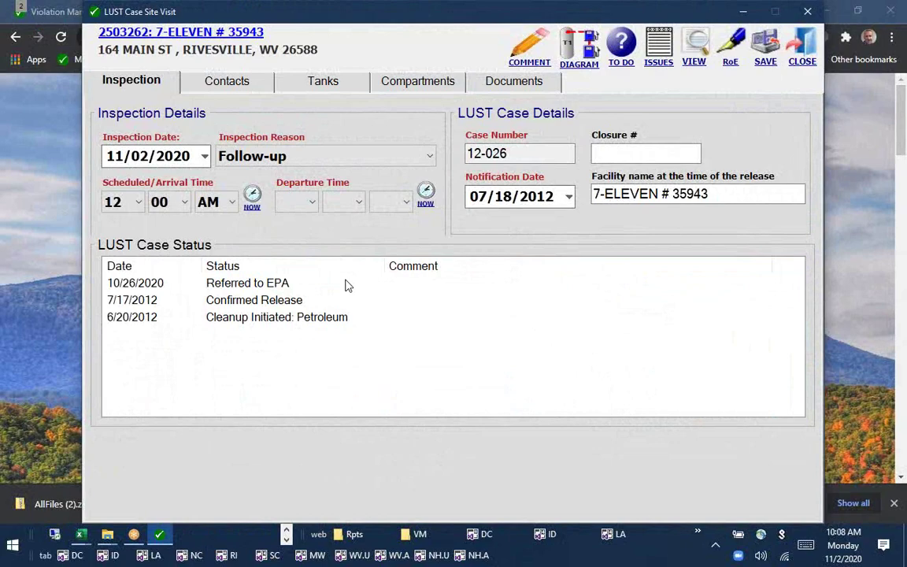
pyautogui.click(208, 35)
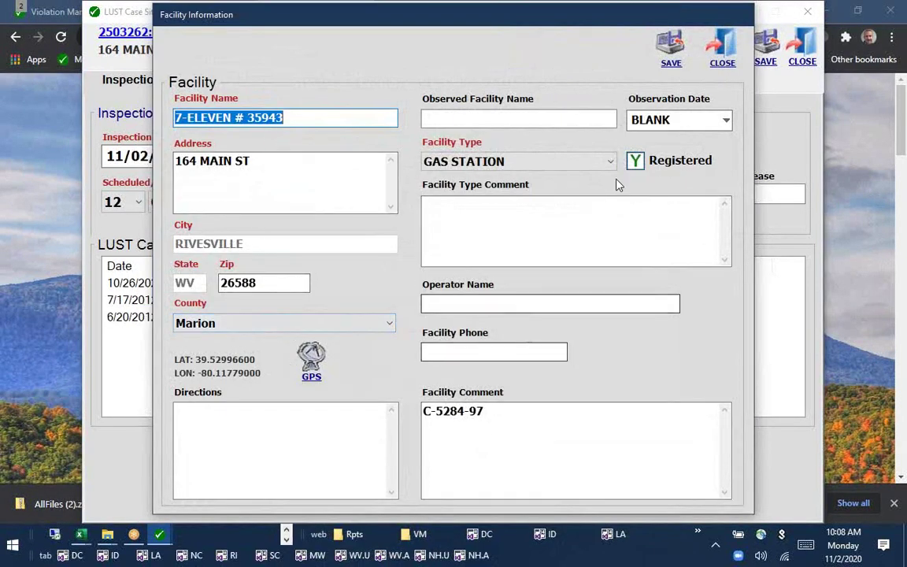
pyautogui.click(722, 57)
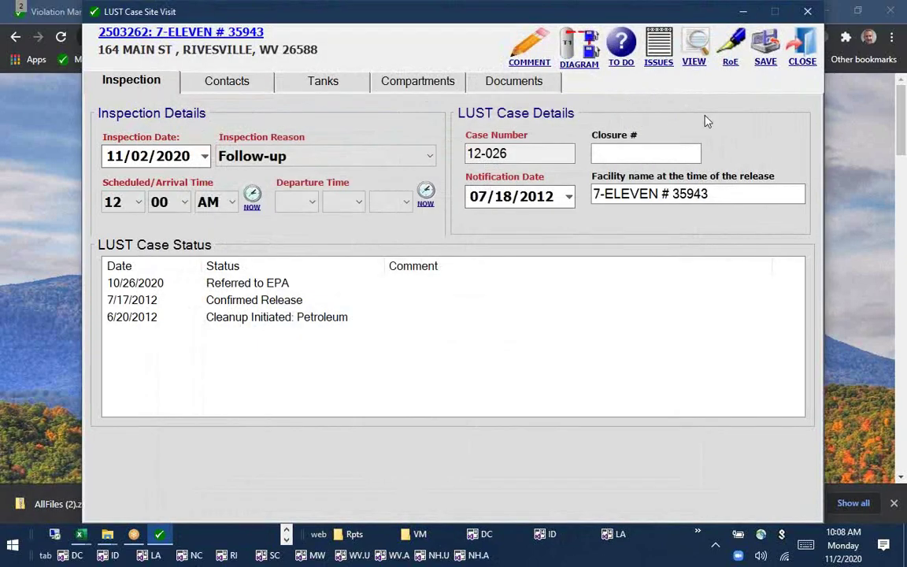
# Set the inspection's arrival time to the current time, 10:05 AM, and its departure time to 11:05 AM.
pyautogui.click(253, 202)
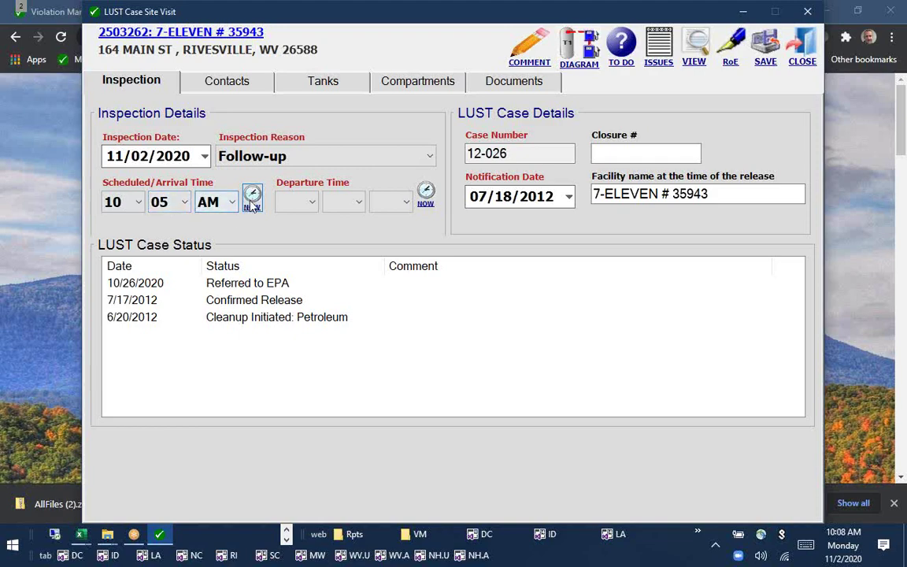
pyautogui.click(425, 197)
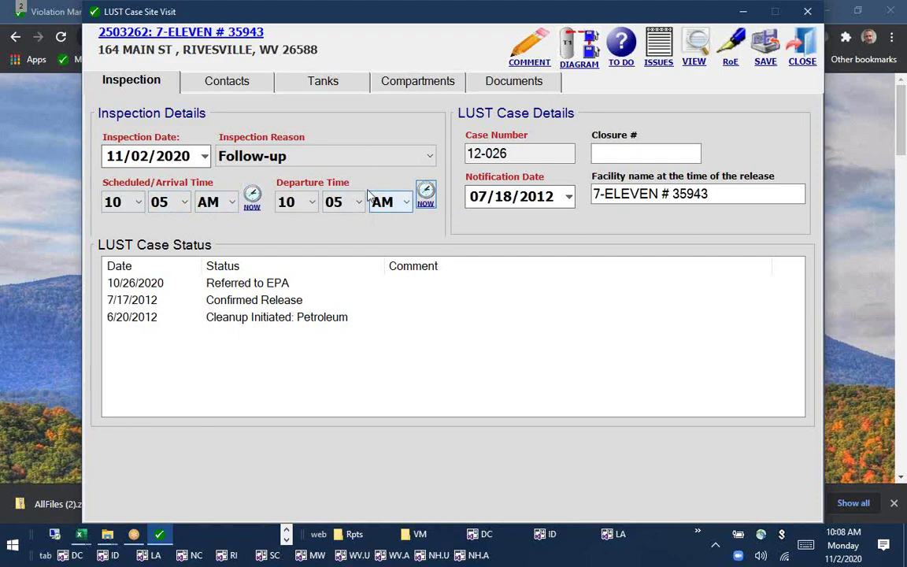
pyautogui.click(305, 203)
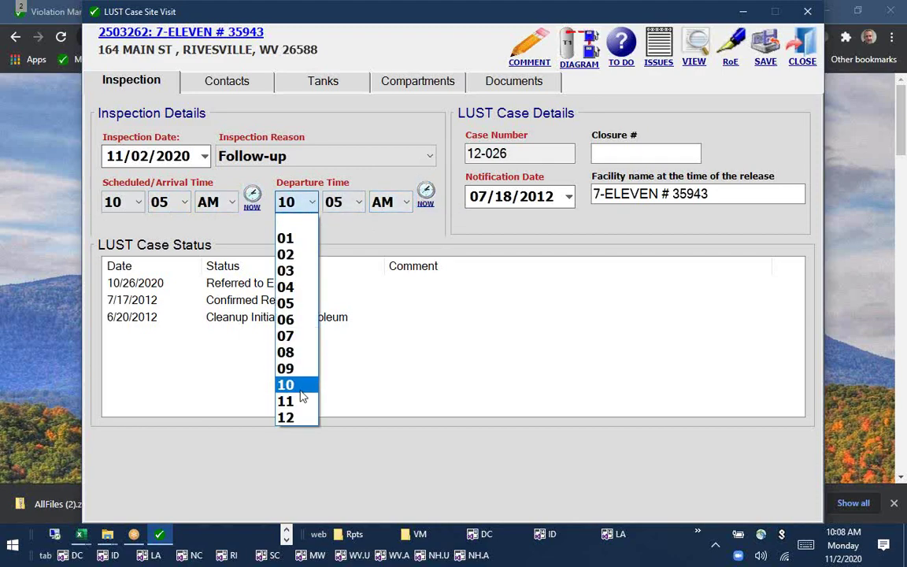
pyautogui.click(272, 364)
# Examine the case number, closure number and facility name at the time of the release in the LUST case details.
pyautogui.click(520, 155)
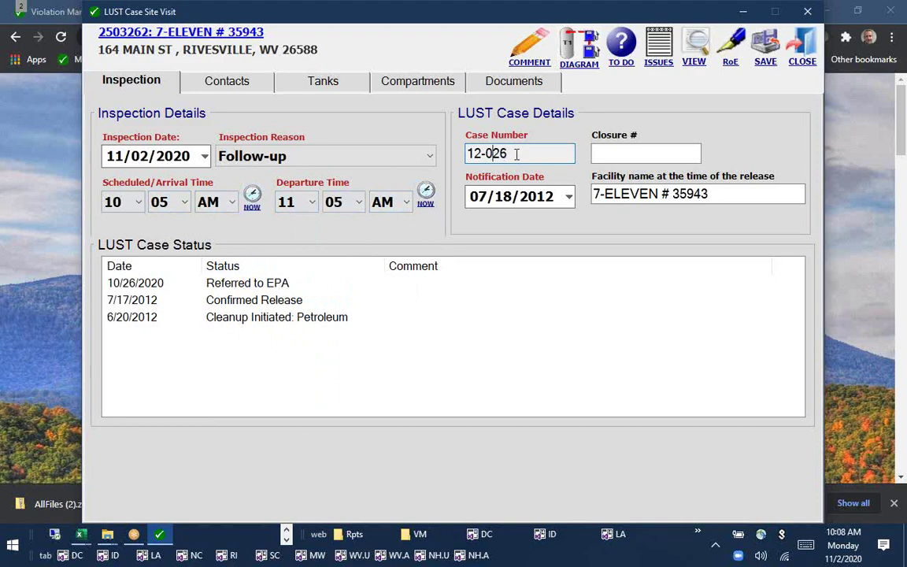
pyautogui.click(652, 152)
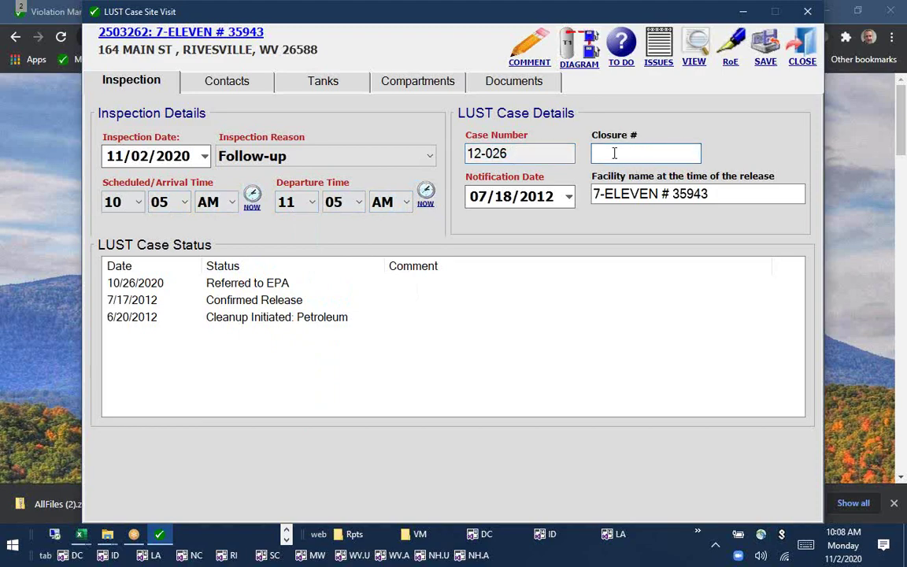
pyautogui.click(617, 155)
pyautogui.moveTo(593, 196); pyautogui.dragTo(716, 194)
pyautogui.click(723, 191)
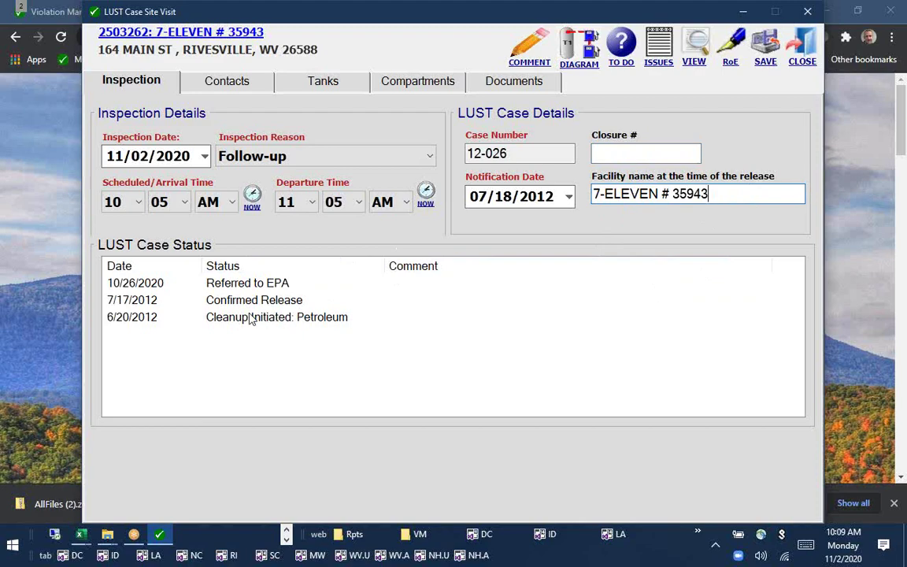
# Add the comment "comment" to the 6/20/2012 Cleanup Initiated: Petroleum case status and save it.
pyautogui.rightClick(276, 321)
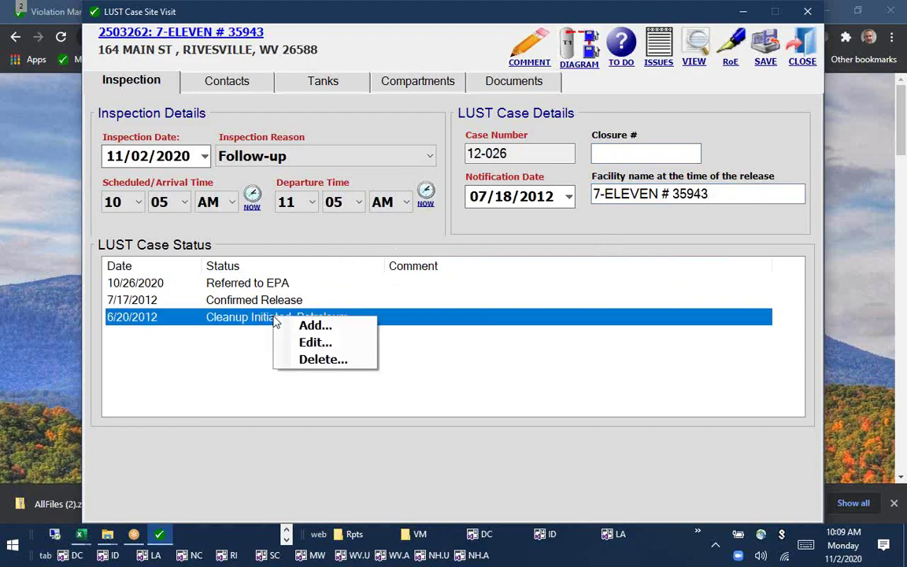
pyautogui.click(312, 342)
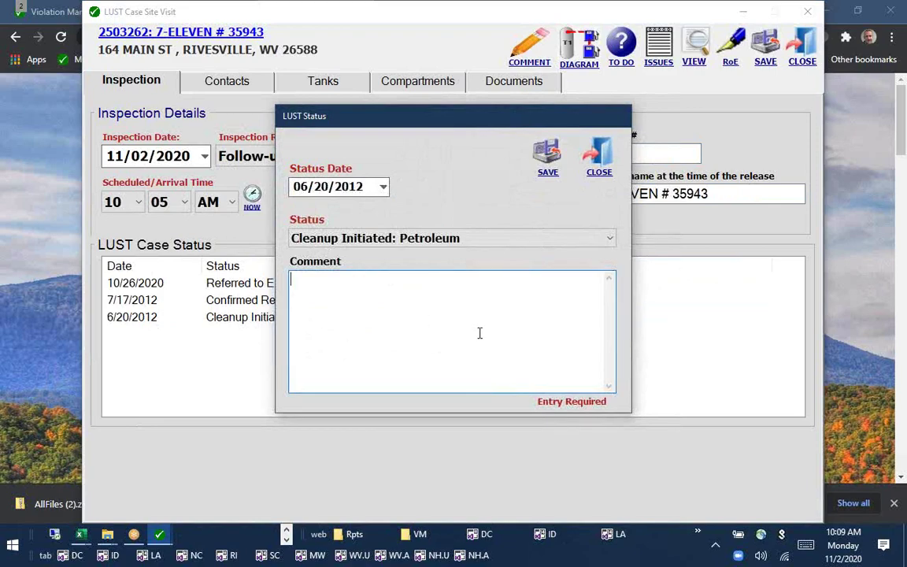
pyautogui.write('comment')
pyautogui.click(546, 156)
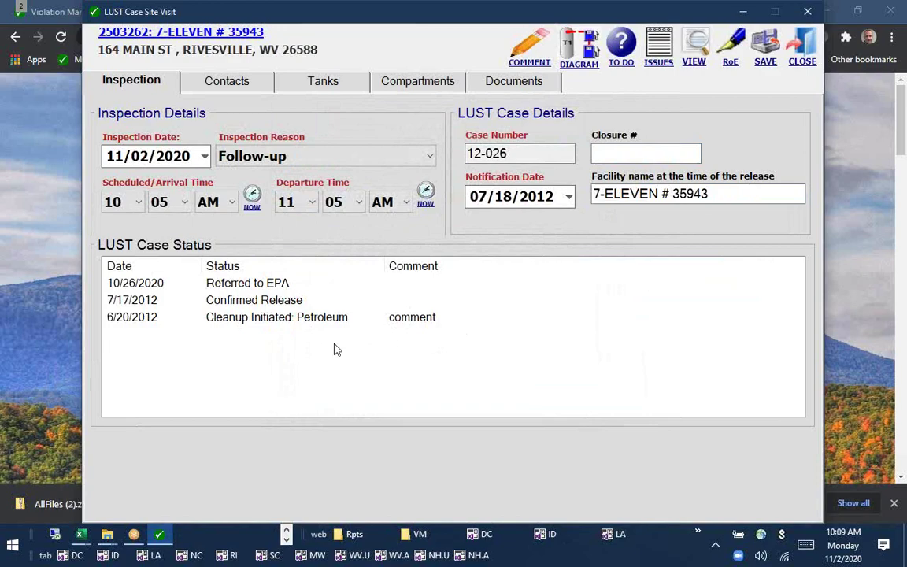
# Add a LUST case status dated 11/02/2020 with status Tank Release Under Control and comment "asdf", and save it.
pyautogui.rightClick(310, 358)
pyautogui.click(368, 367)
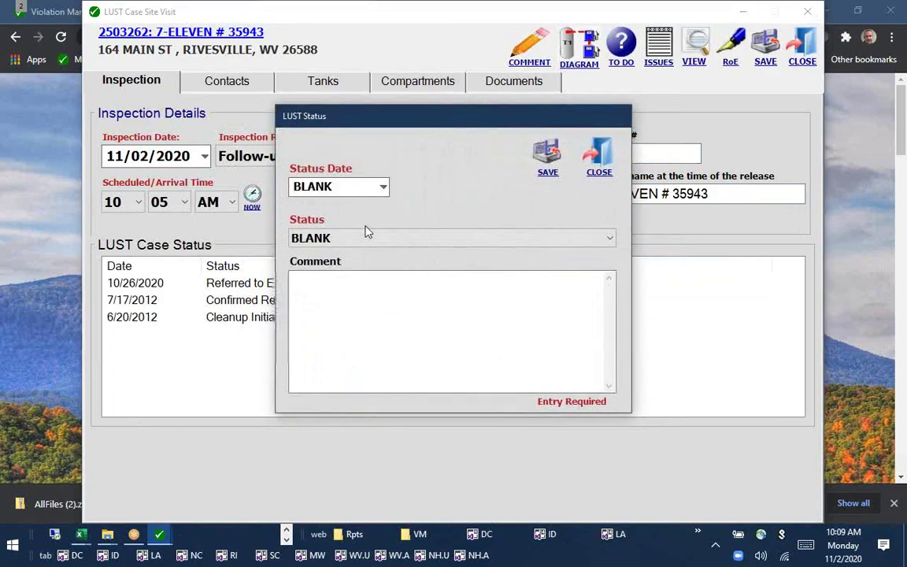
pyautogui.click(359, 187)
pyautogui.click(360, 396)
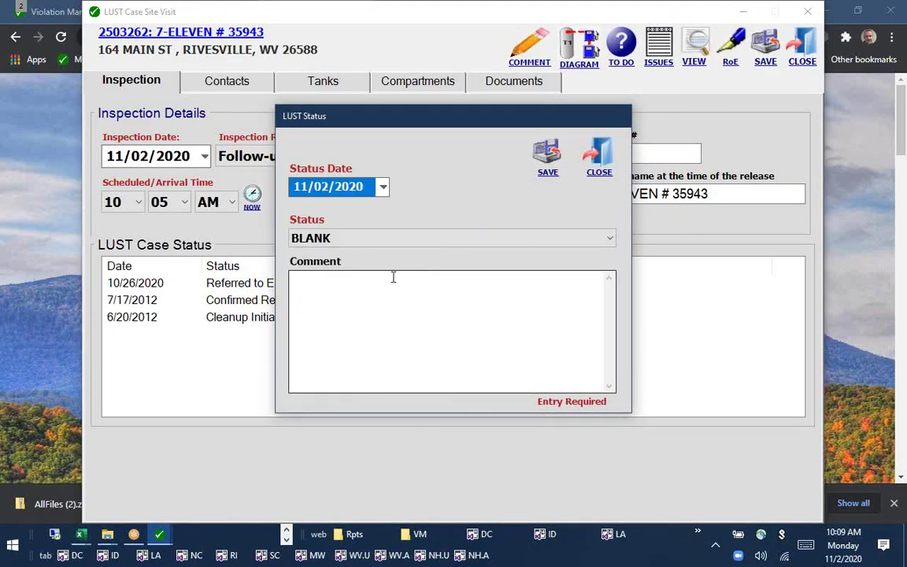
pyautogui.click(398, 239)
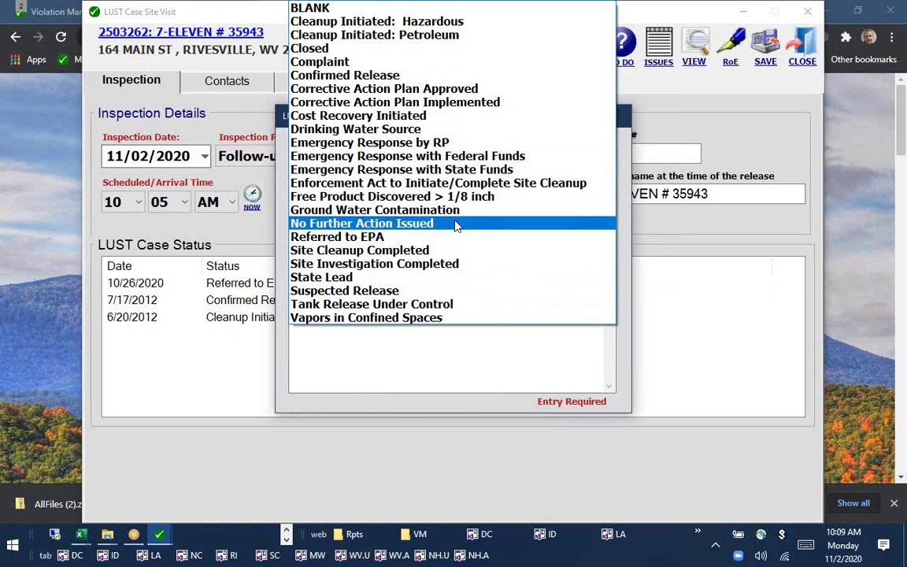
pyautogui.click(472, 304)
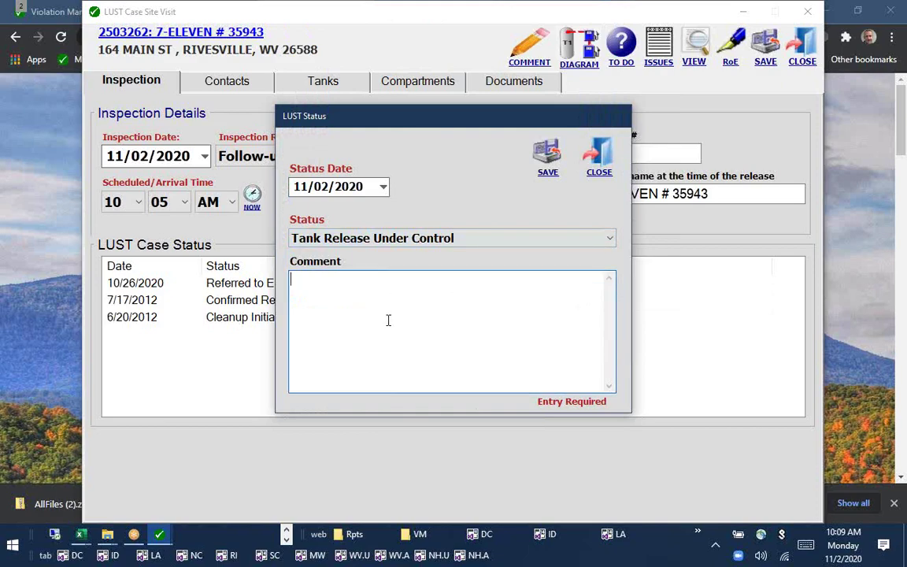
pyautogui.write('asdf')
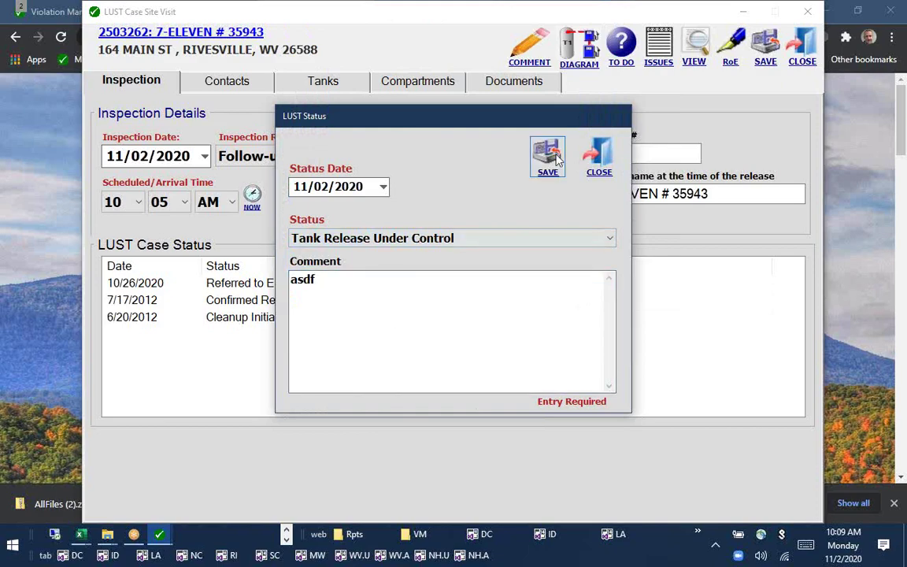
pyautogui.click(556, 157)
pyautogui.rightClick(339, 335)
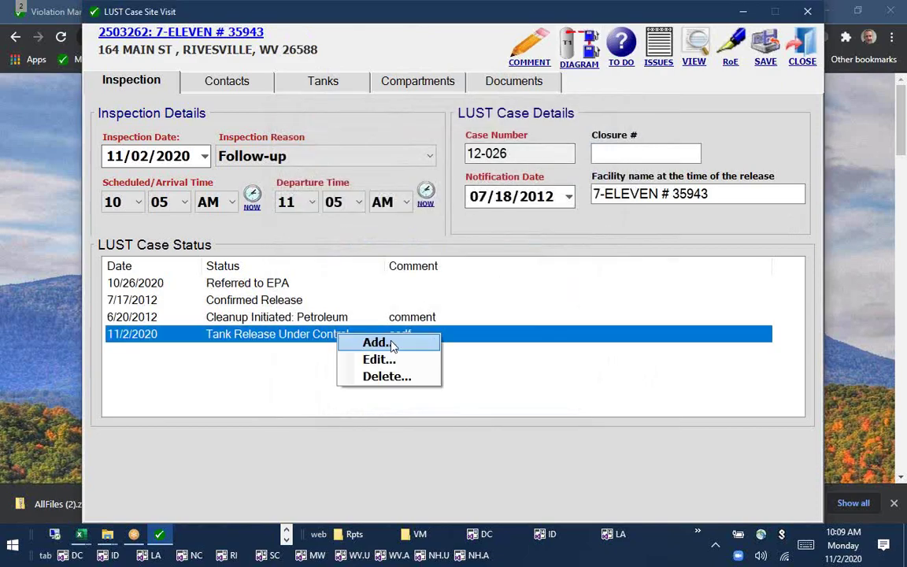
pyautogui.rightClick(527, 375)
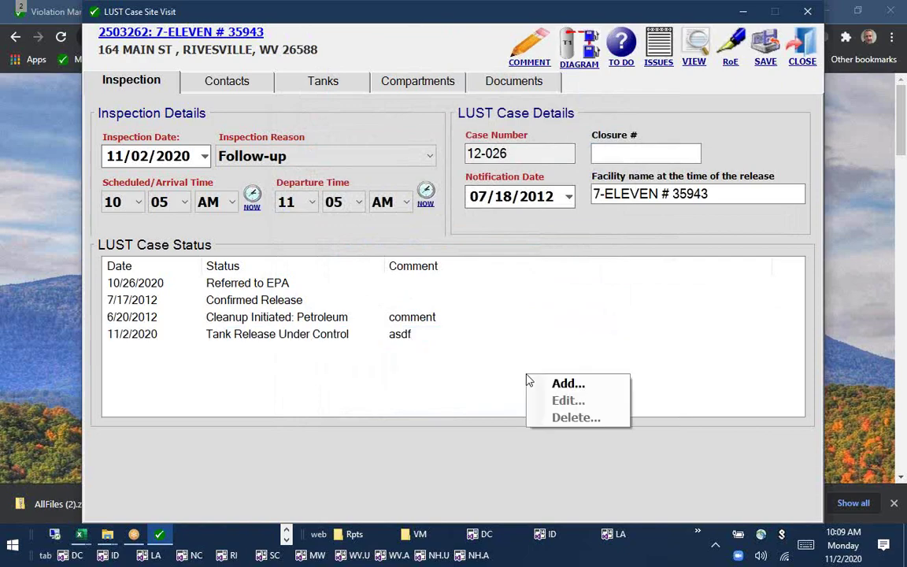
pyautogui.rightClick(485, 319)
pyautogui.click(480, 252)
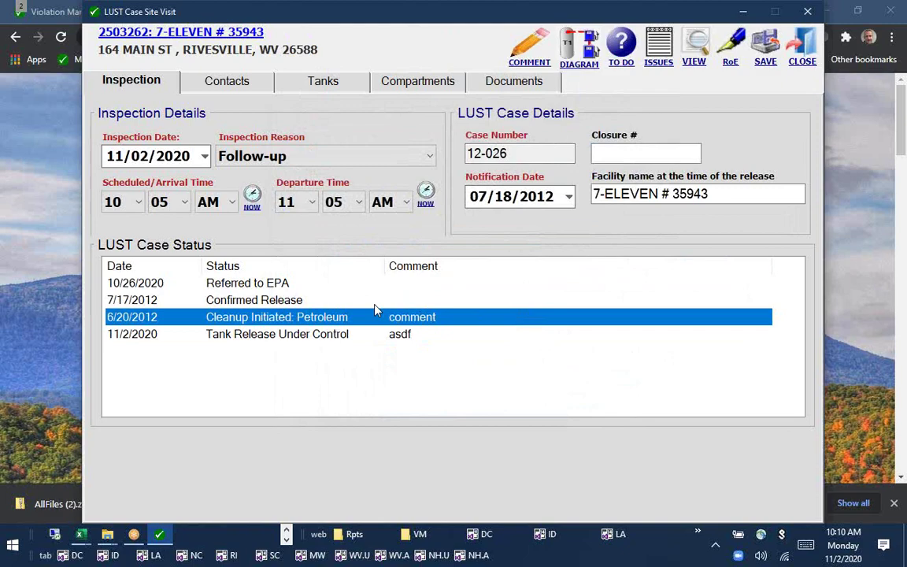
# Add a LUST responsible party contact with full name and phone number, and view the owner contact form without saving anything.
pyautogui.click(224, 82)
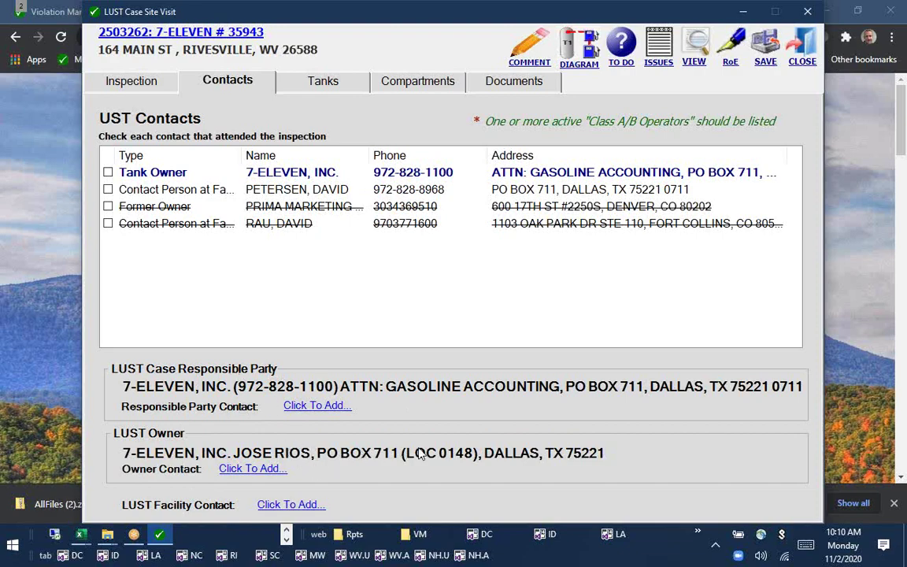
pyautogui.click(315, 405)
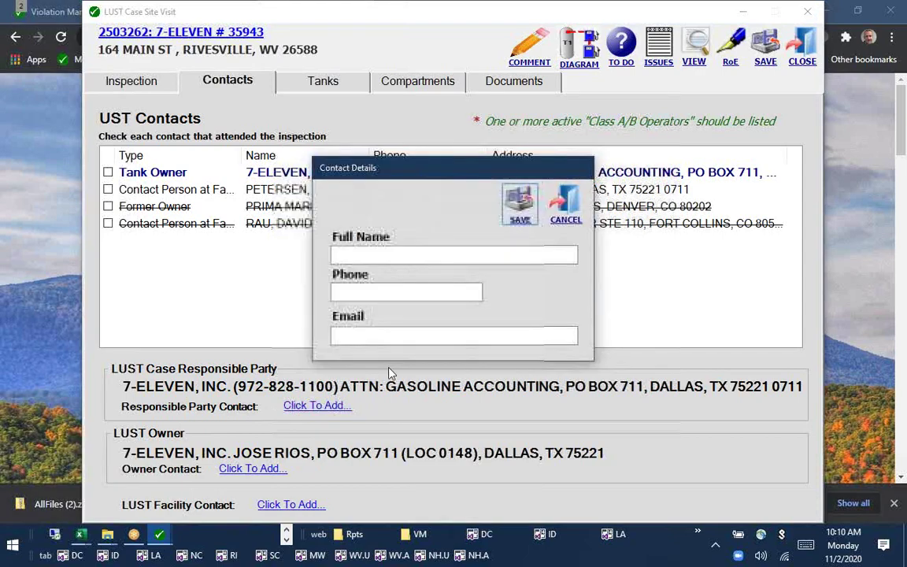
pyautogui.click(449, 259)
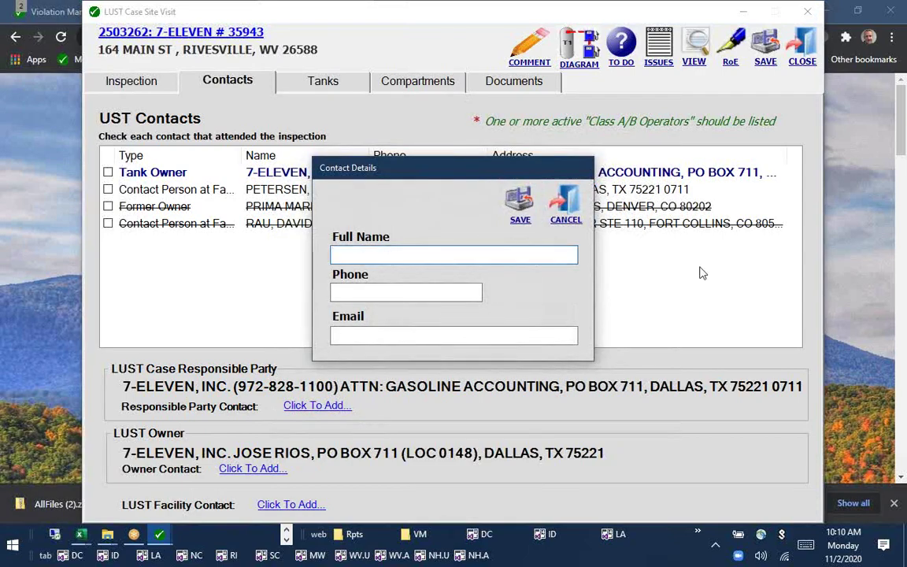
pyautogui.write('Joe Schmoe')
pyautogui.press('Tab')
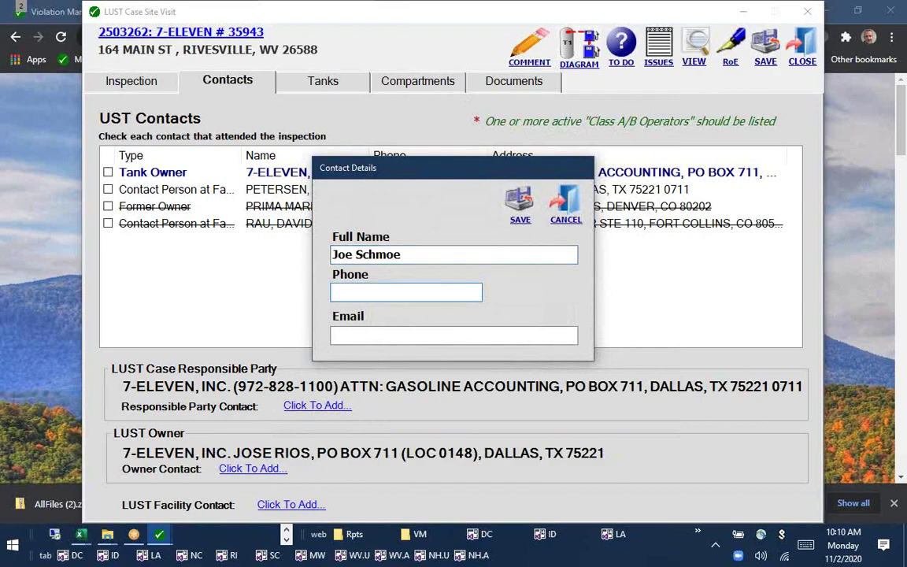
pyautogui.write('123-123-213')
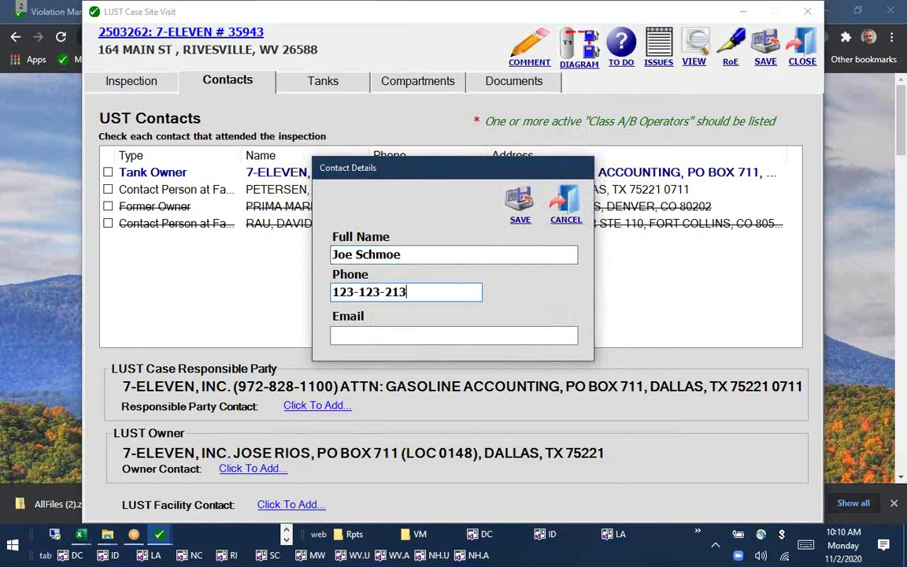
pyautogui.write('2')
pyautogui.click(520, 203)
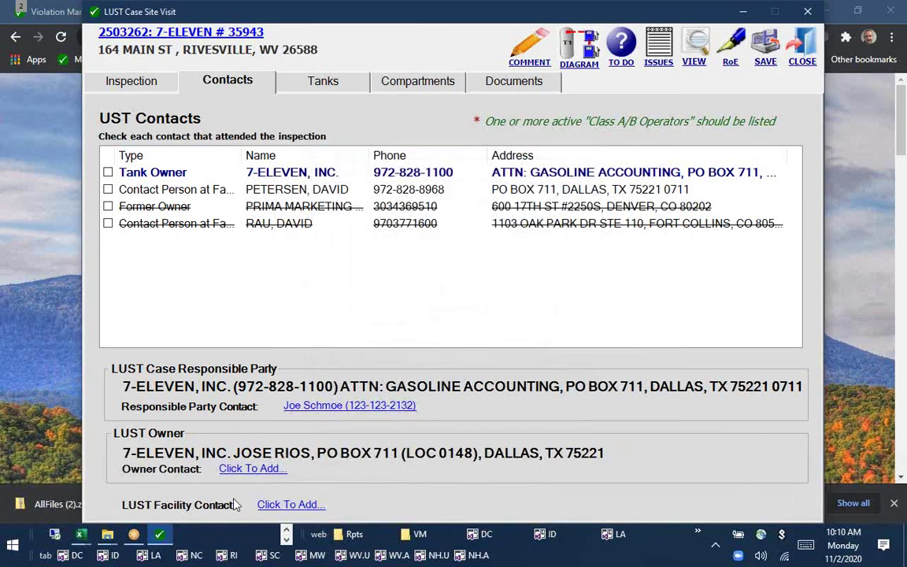
pyautogui.click(235, 469)
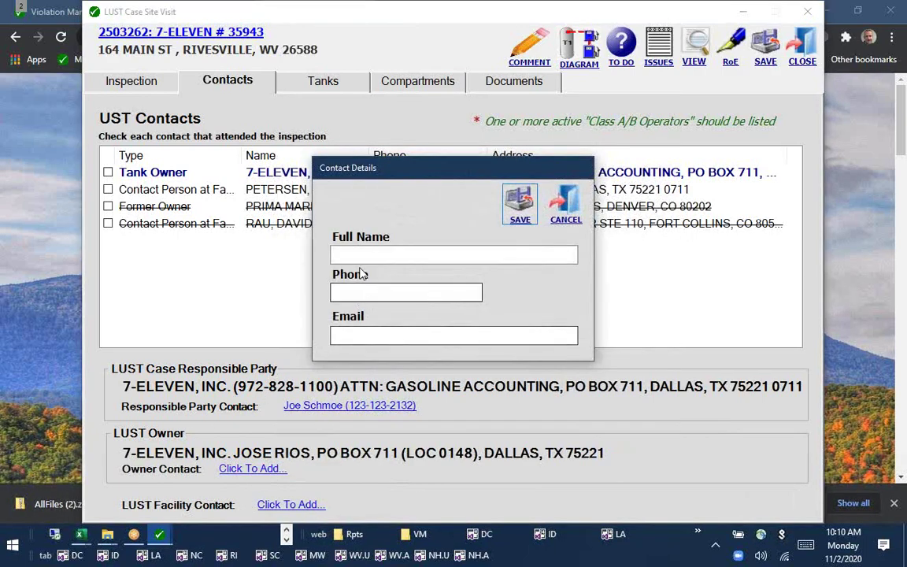
pyautogui.click(566, 205)
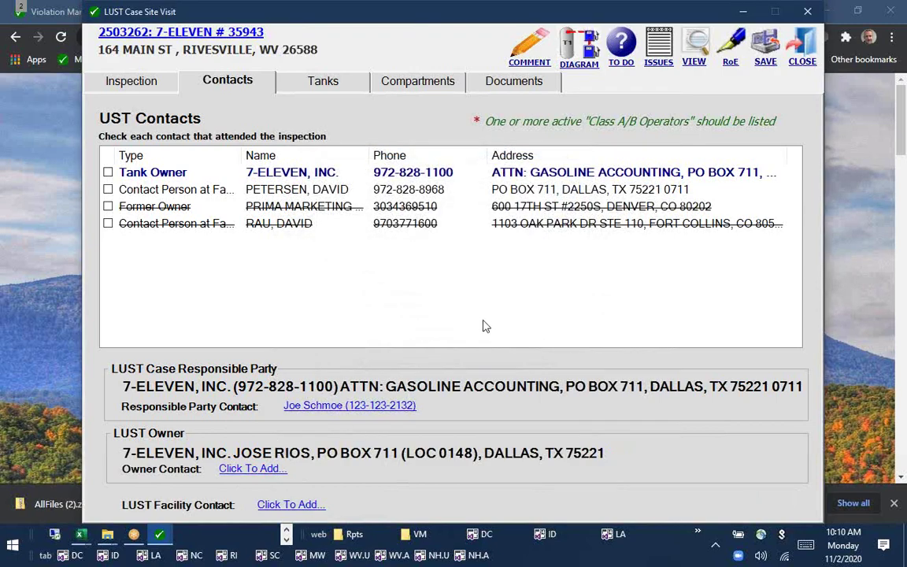
# Review the facility's tank details and set Tank -3's construction material to Fiberglass Reinforced Plastic.
pyautogui.click(323, 83)
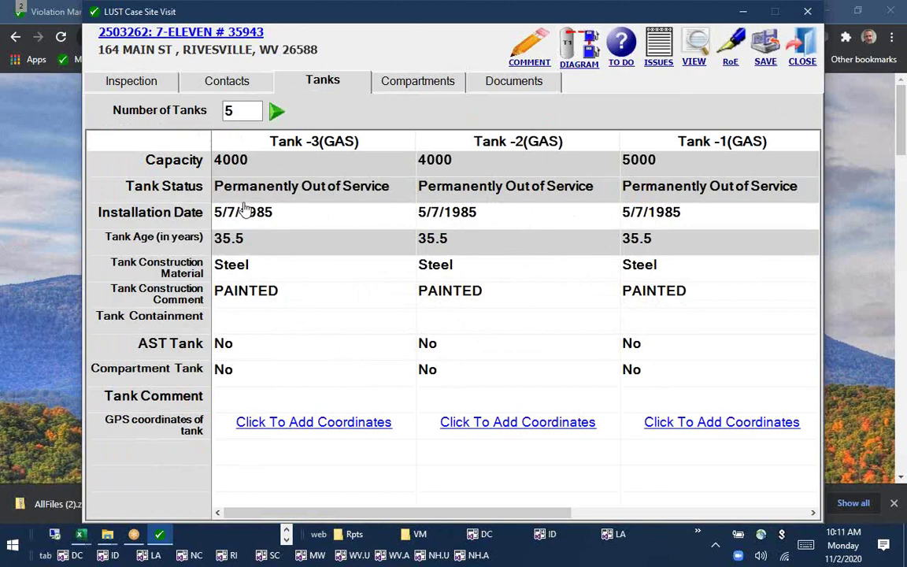
pyautogui.moveTo(374, 513); pyautogui.dragTo(347, 459)
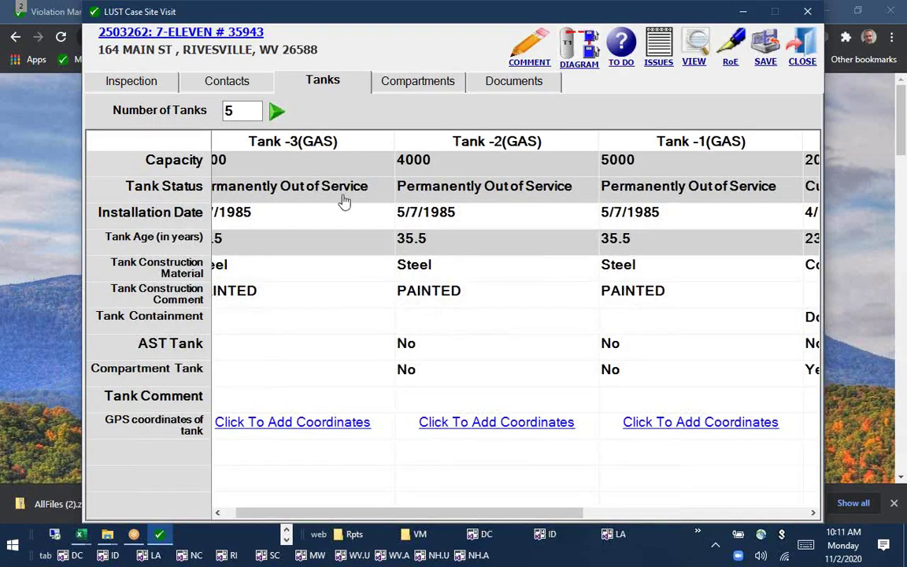
pyautogui.moveTo(404, 512); pyautogui.dragTo(330, 513)
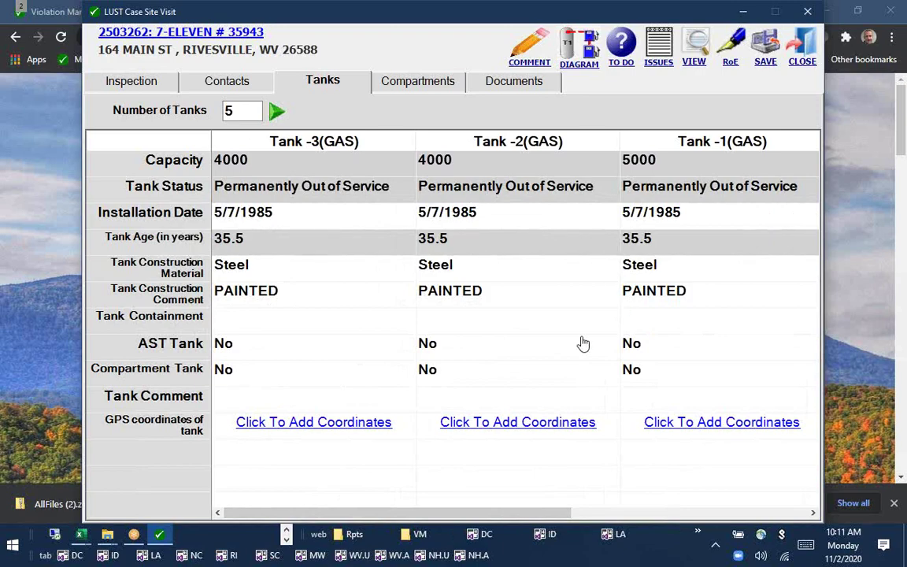
pyautogui.moveTo(563, 513); pyautogui.dragTo(435, 536)
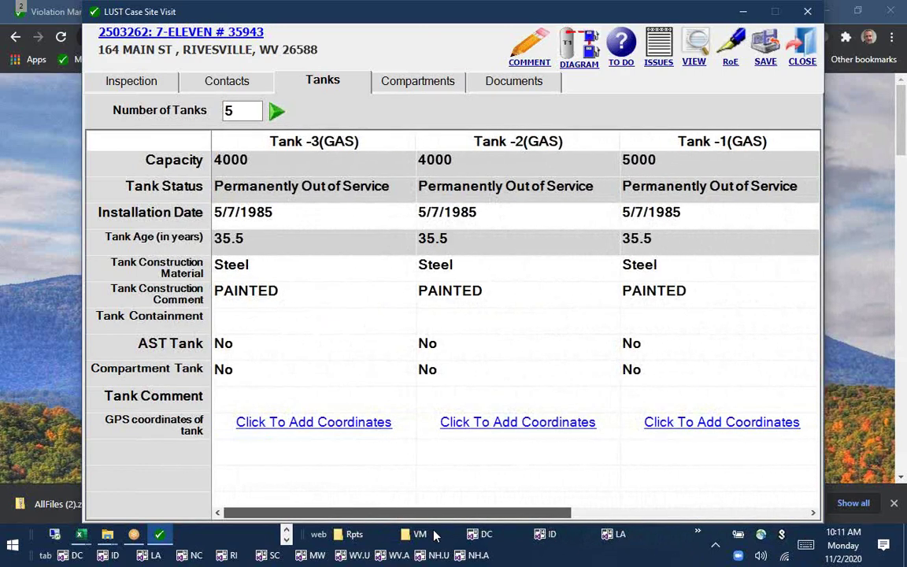
pyautogui.click(262, 270)
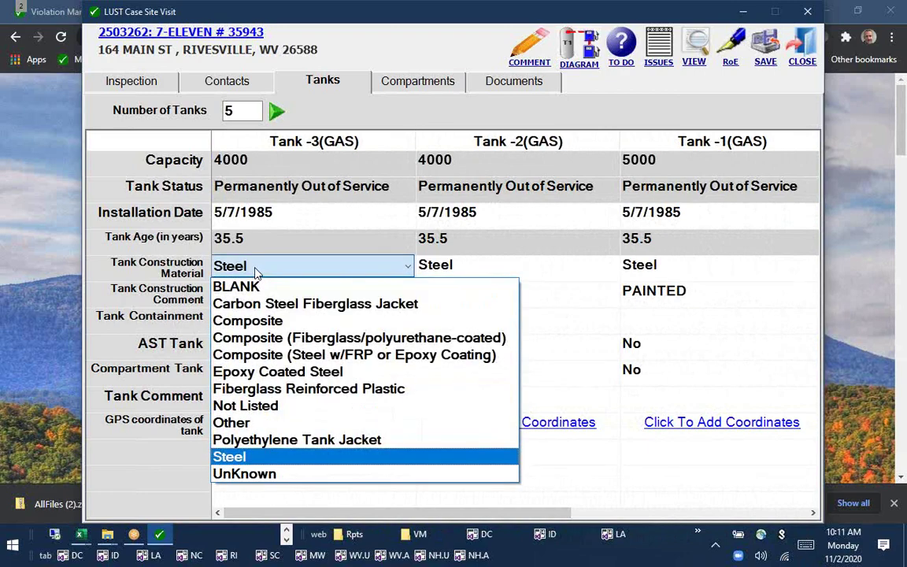
pyautogui.click(312, 396)
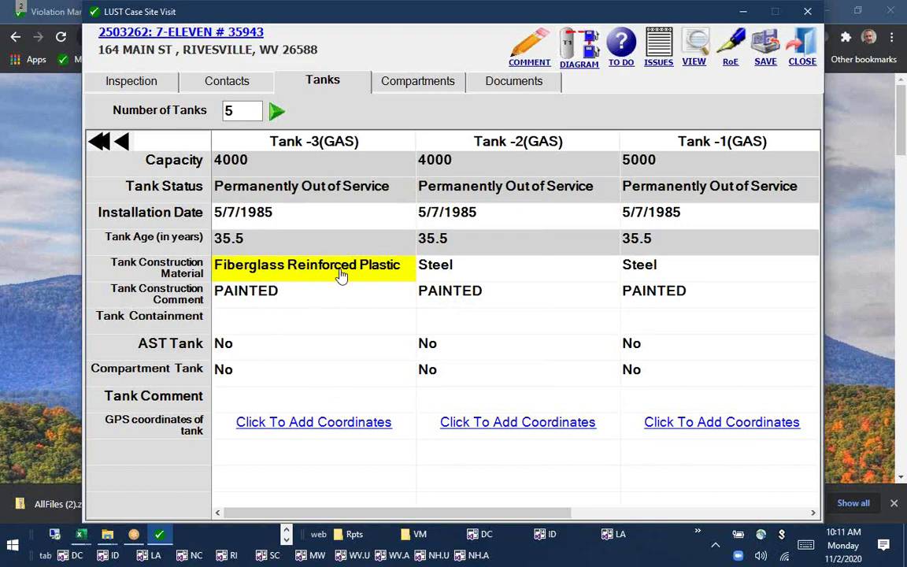
# Review the inspection's UST and LUST contacts together with its LUST case details and statuses.
pyautogui.click(225, 83)
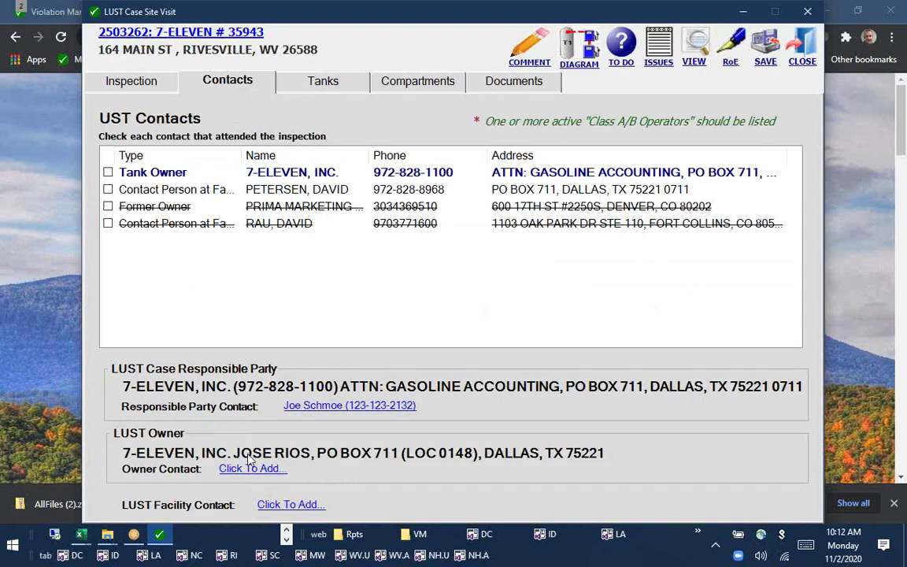
pyautogui.click(131, 82)
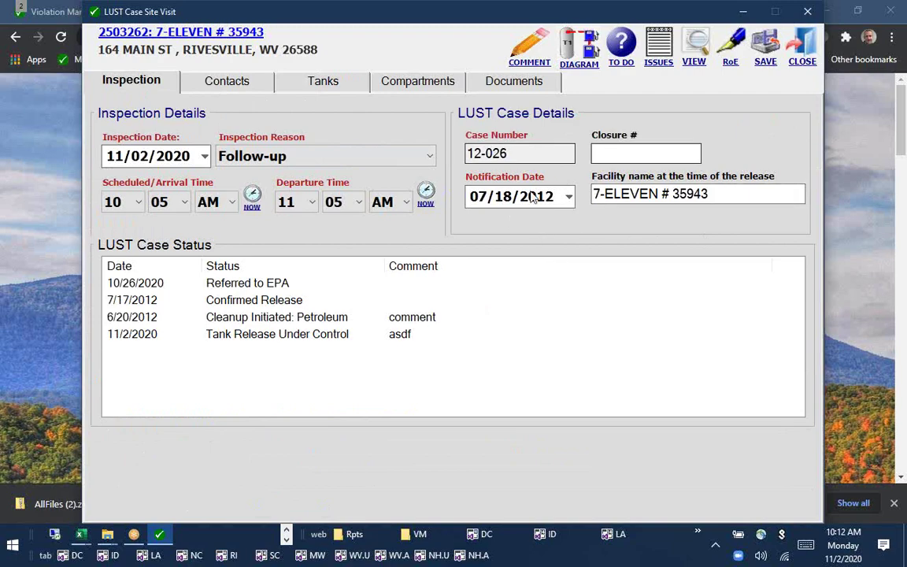
pyautogui.click(227, 79)
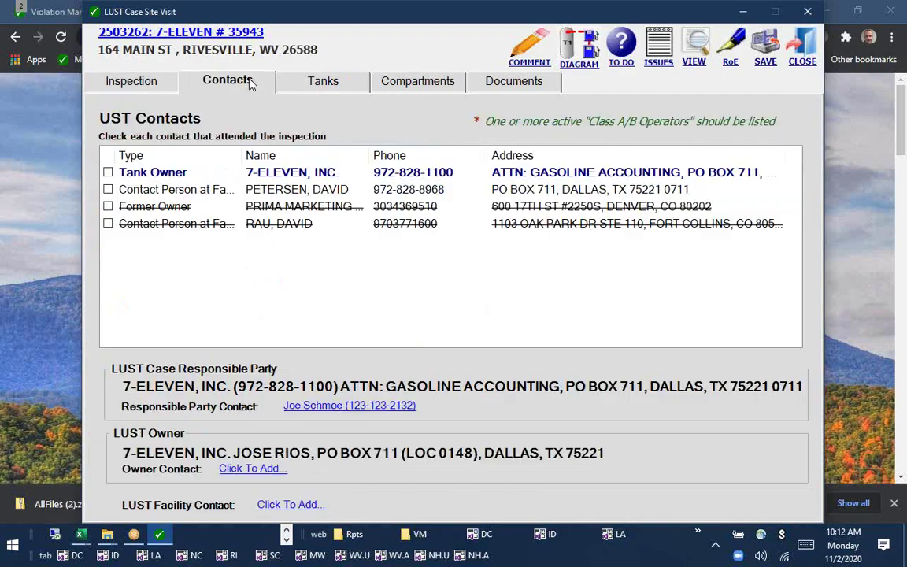
# Set the facility's number of tanks to 6.
pyautogui.click(324, 83)
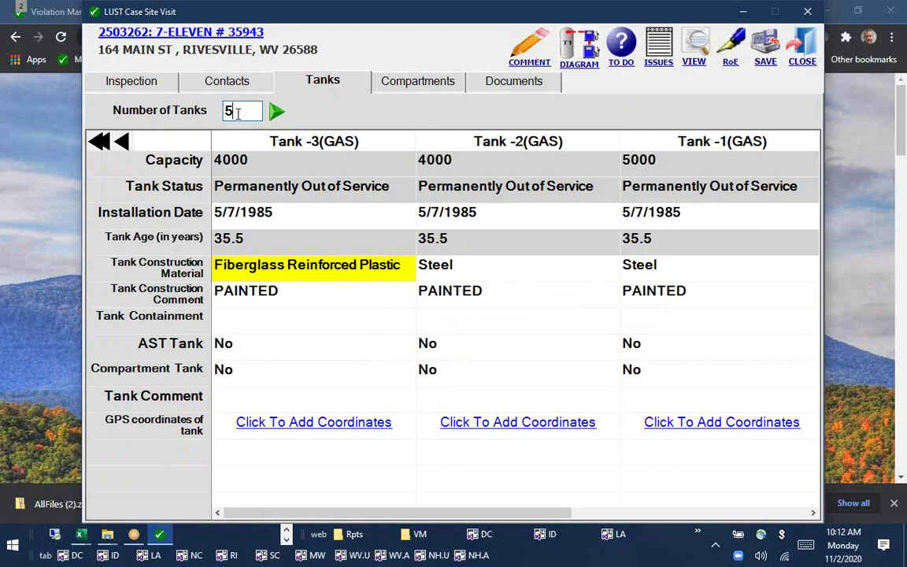
pyautogui.moveTo(233, 112); pyautogui.dragTo(189, 109)
pyautogui.write('6')
pyautogui.press('Tab')
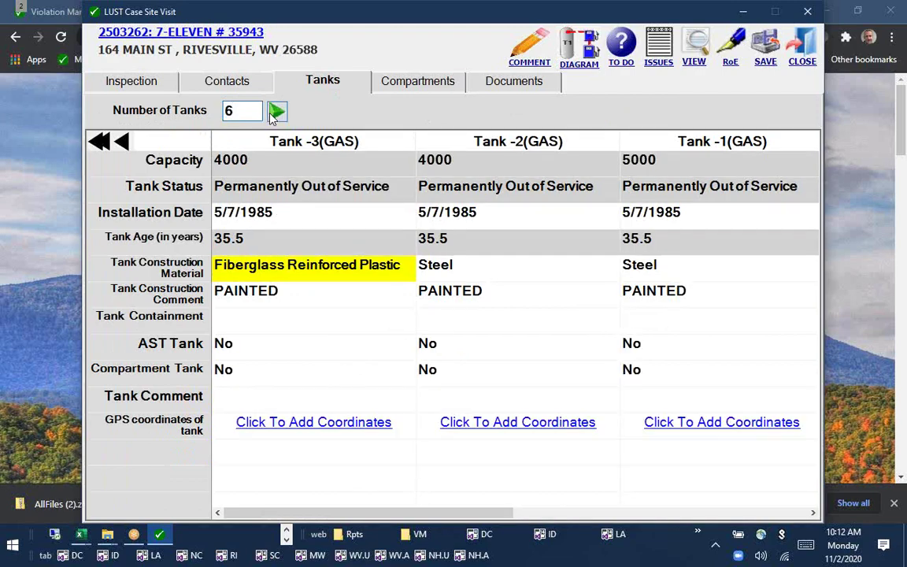
# Copy Tank 5's installation date across to Tank 6.
pyautogui.moveTo(376, 513); pyautogui.dragTo(670, 513)
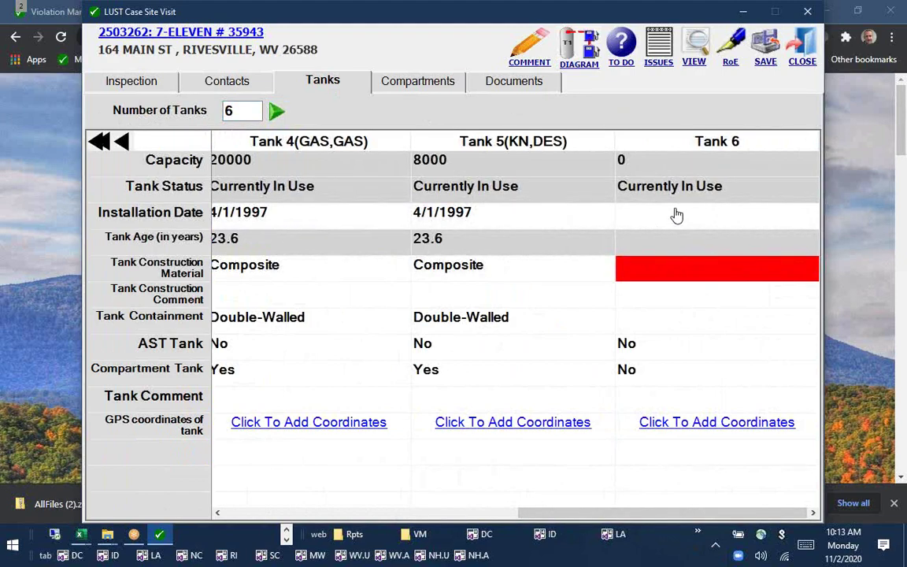
pyautogui.rightClick(554, 216)
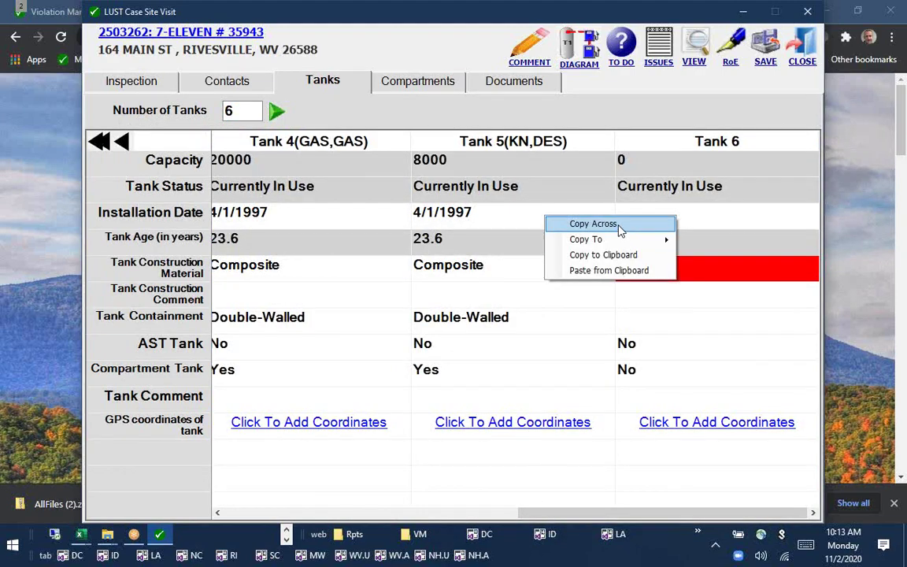
pyautogui.click(591, 224)
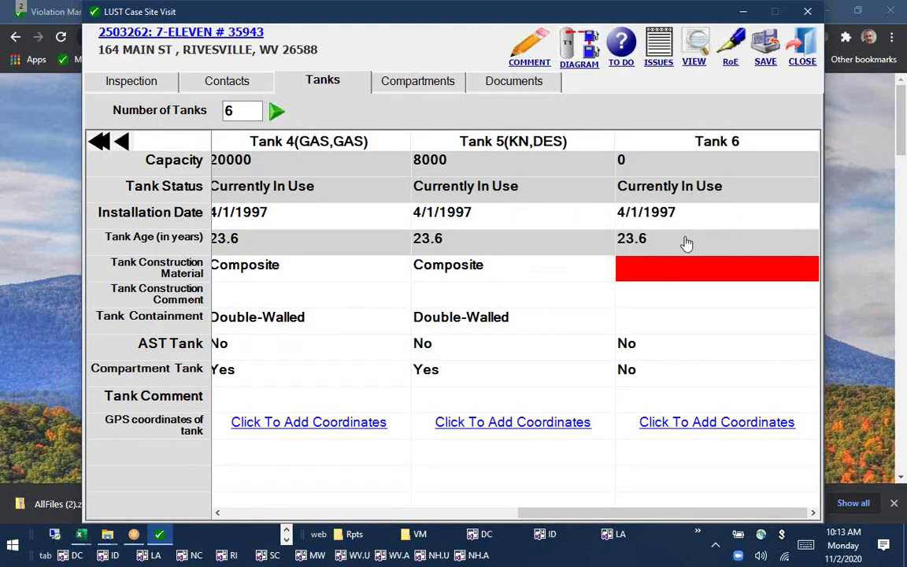
# Set Tank 6's compartment status to Permanently Out of Service and its pipe containment method to Double Walled.
pyautogui.click(399, 84)
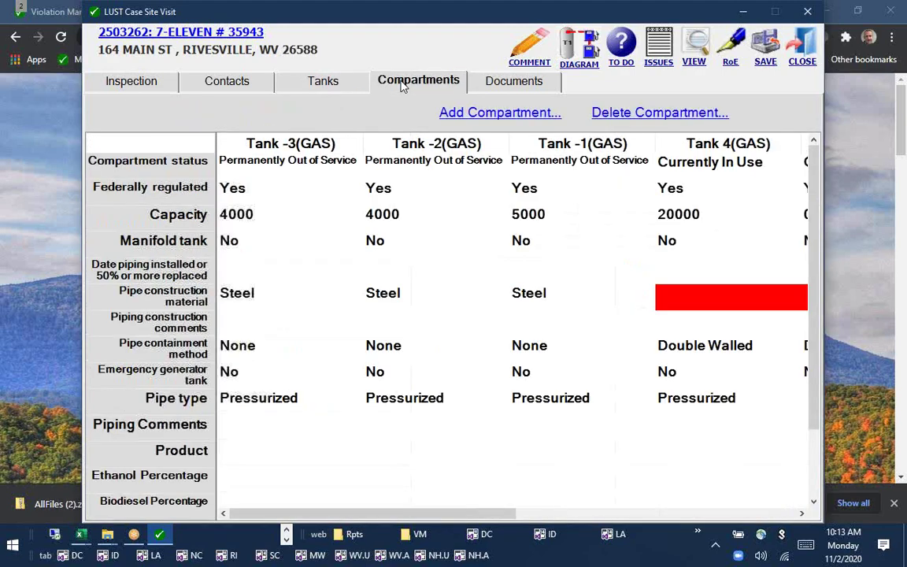
pyautogui.moveTo(460, 517); pyautogui.dragTo(741, 517)
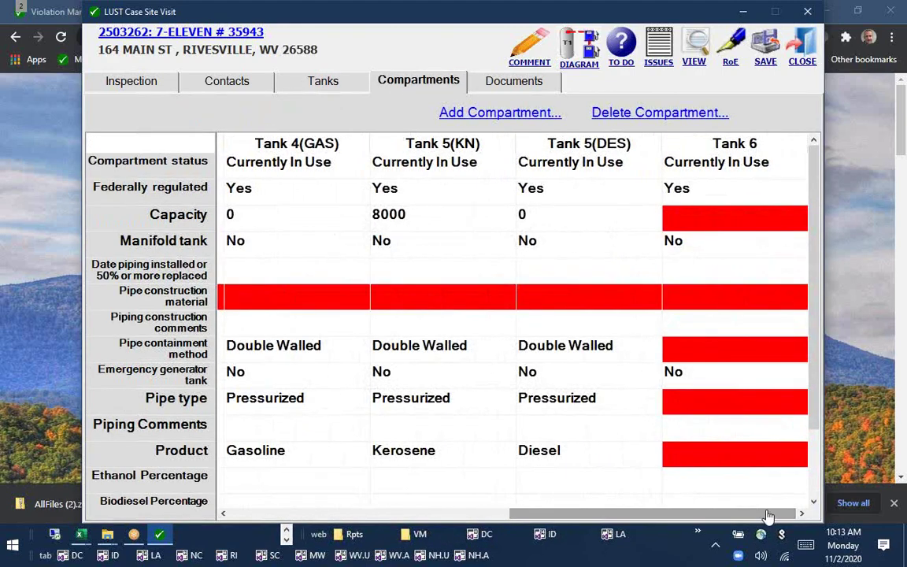
pyautogui.click(713, 164)
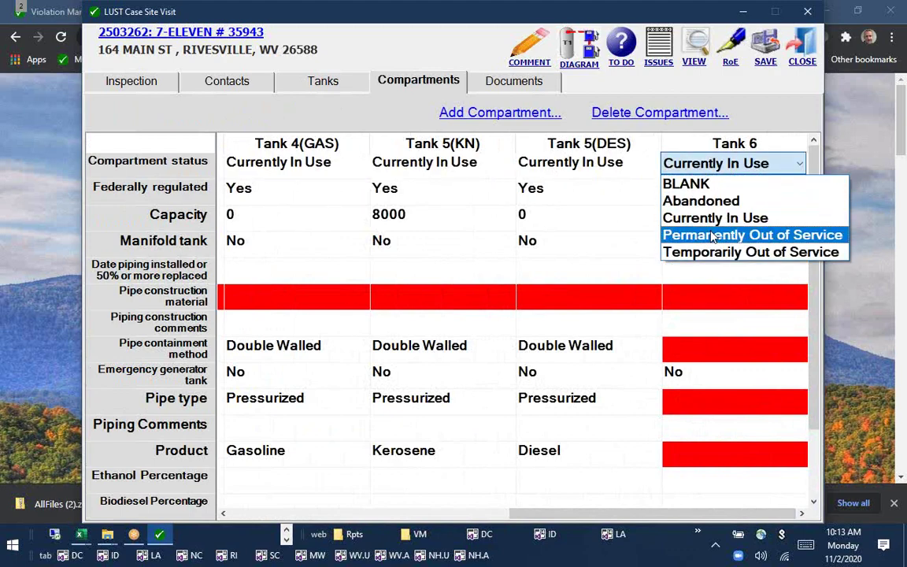
pyautogui.click(712, 235)
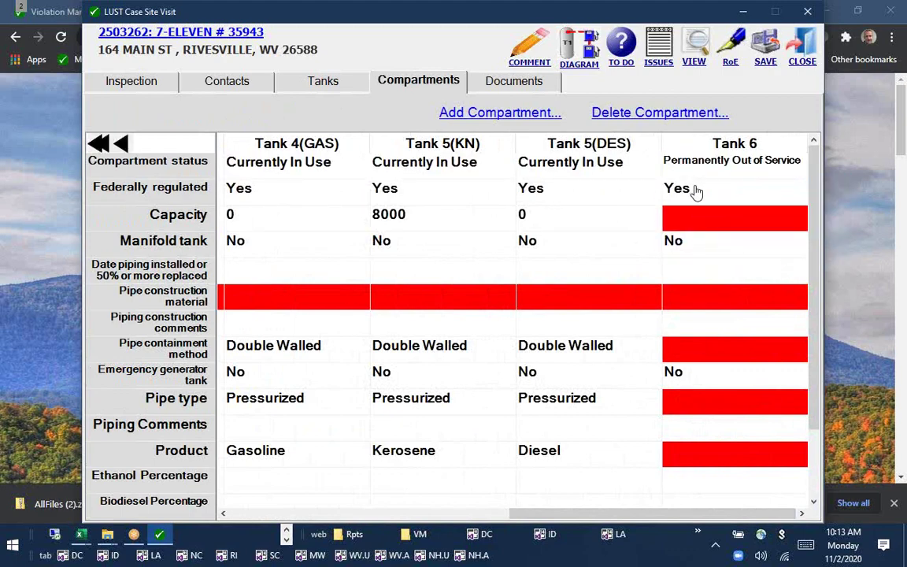
pyautogui.click(689, 220)
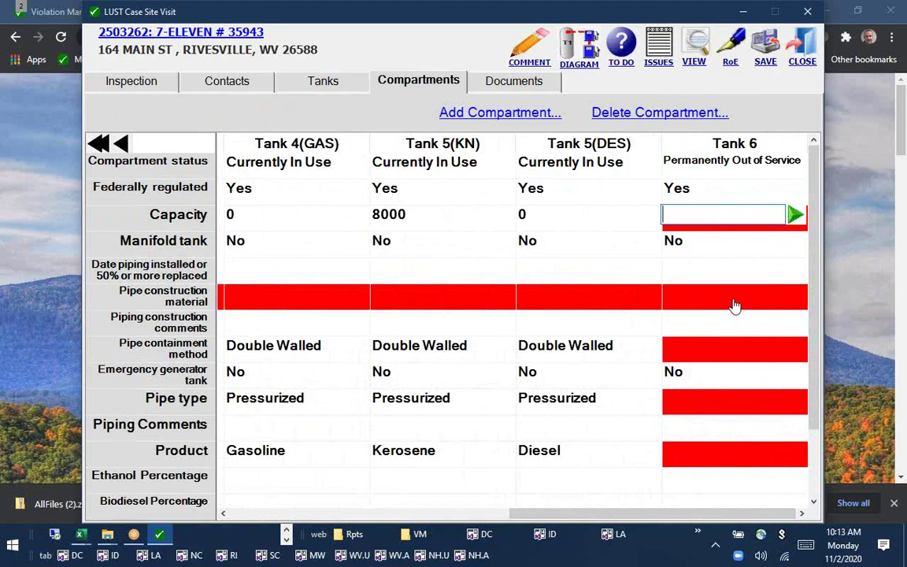
pyautogui.click(701, 351)
pyautogui.click(711, 384)
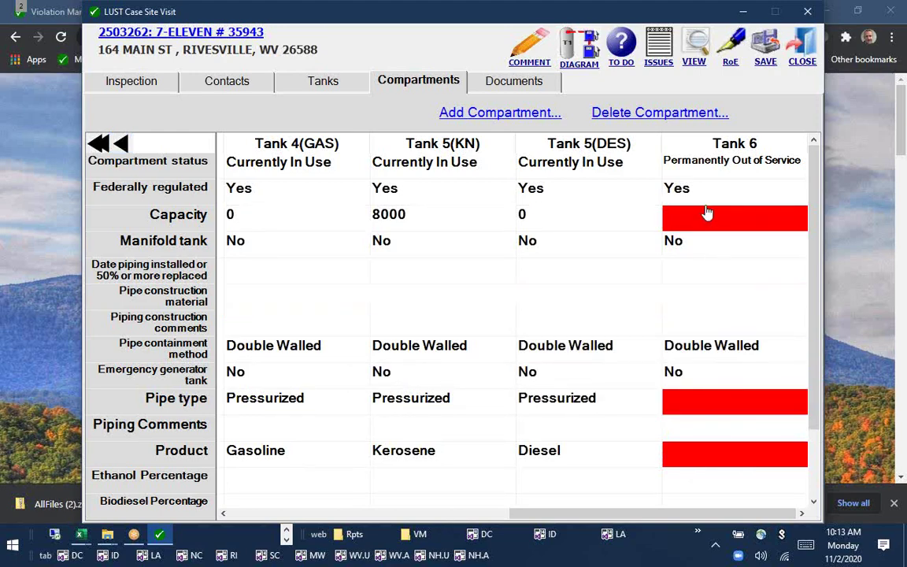
# Set Tank 6's construction material to Composite in the tank data.
pyautogui.click(324, 80)
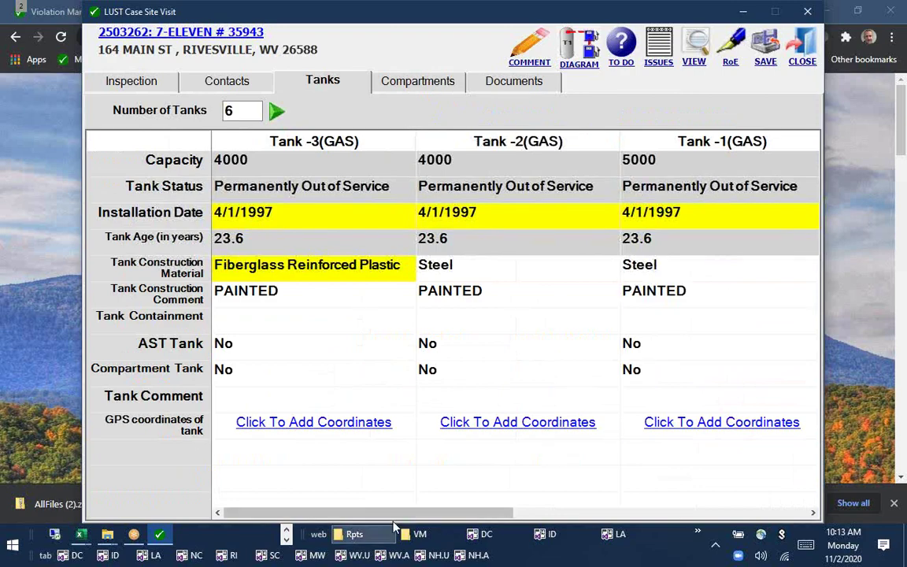
pyautogui.moveTo(397, 513); pyautogui.dragTo(697, 510)
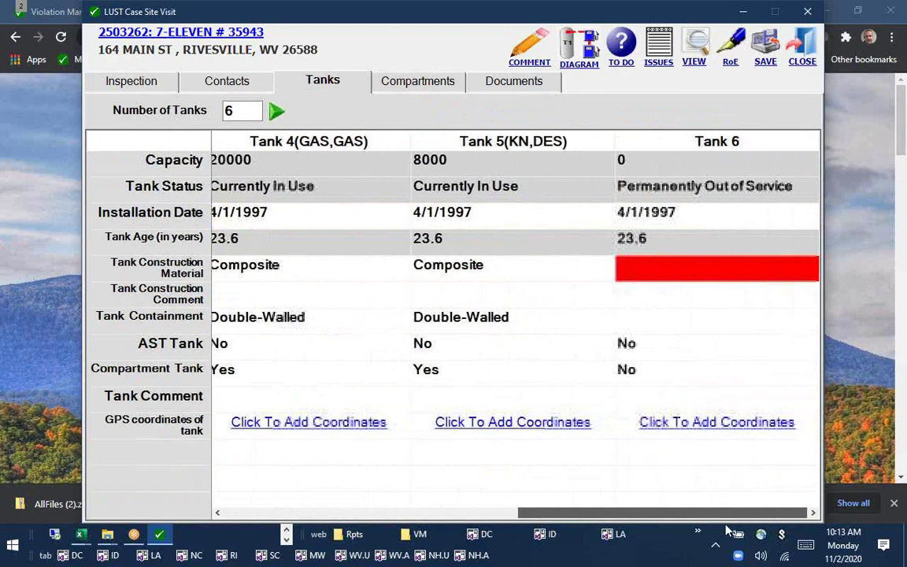
pyautogui.click(693, 268)
pyautogui.click(699, 318)
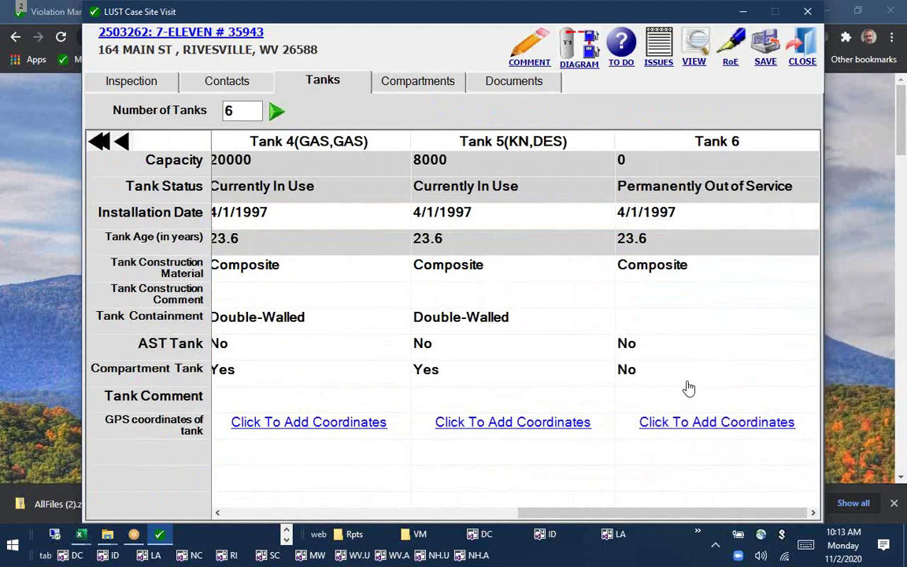
# Recheck the compartments and contacts, return to the inspection and LUST case details, and move the site visit window slightly lower.
pyautogui.click(418, 83)
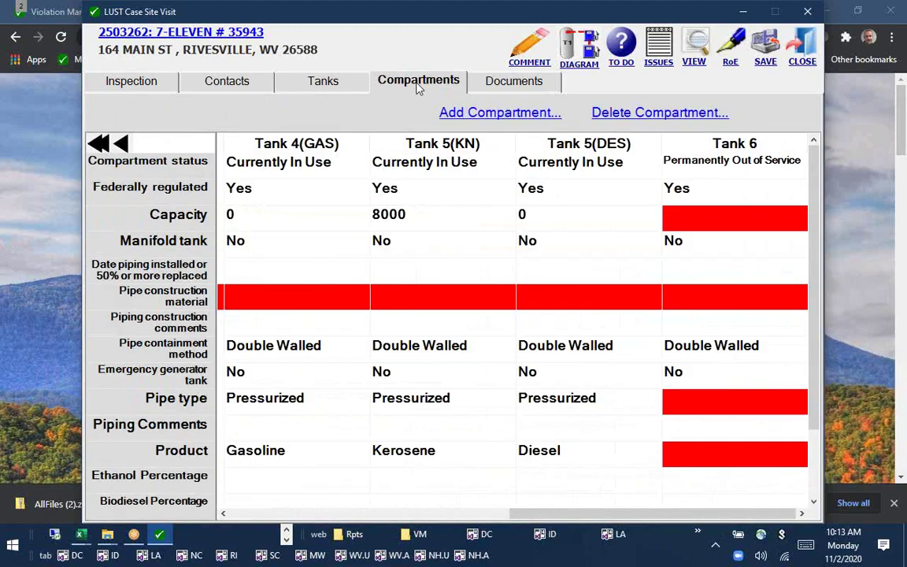
pyautogui.click(316, 89)
pyautogui.click(225, 81)
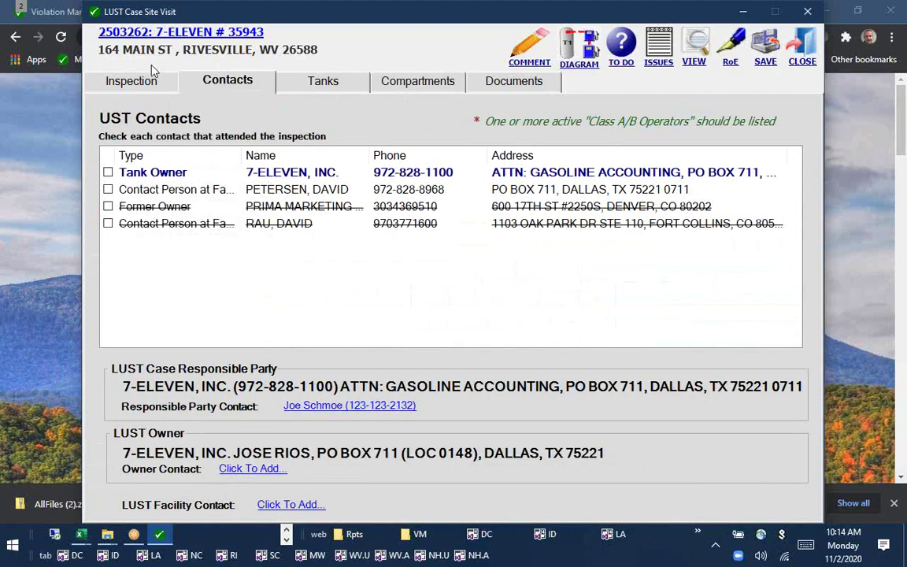
pyautogui.click(141, 83)
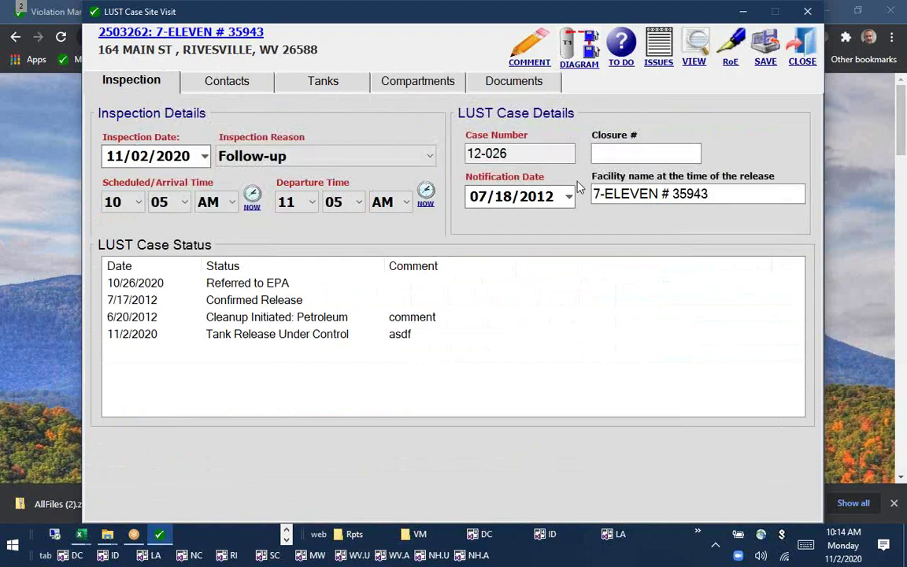
pyautogui.moveTo(487, 25); pyautogui.dragTo(483, 61)
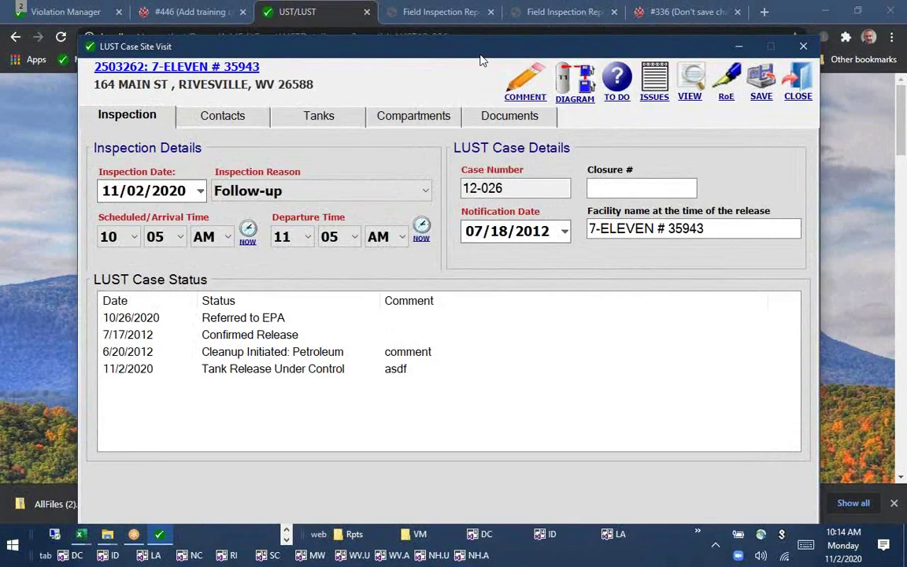
# Choose the Responsible Party Contact as the signer of the Right of Entry Agreement.
pyautogui.click(726, 96)
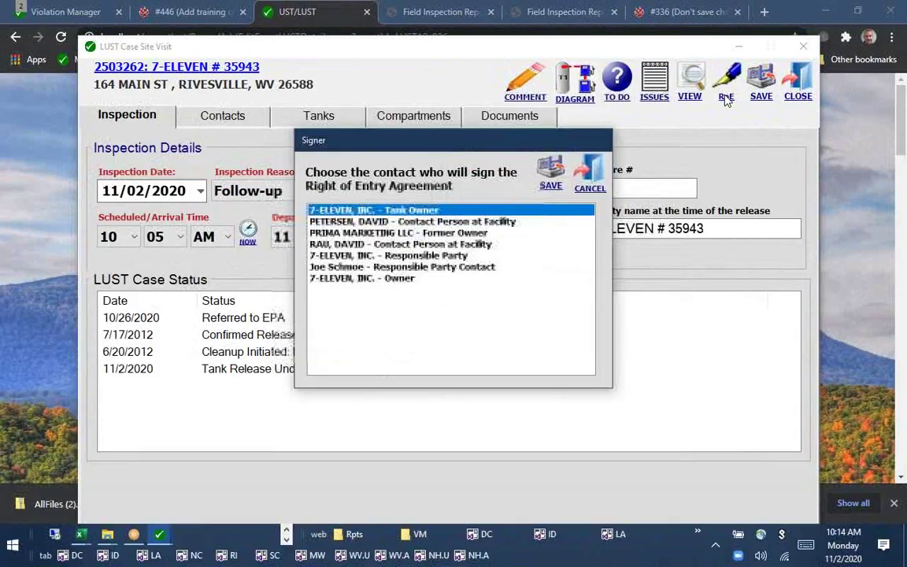
pyautogui.click(420, 233)
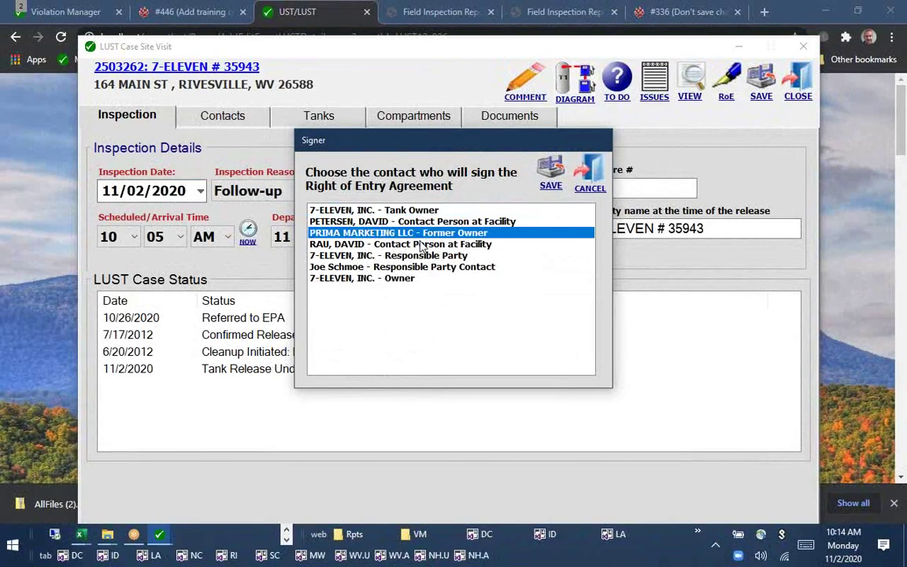
pyautogui.click(412, 260)
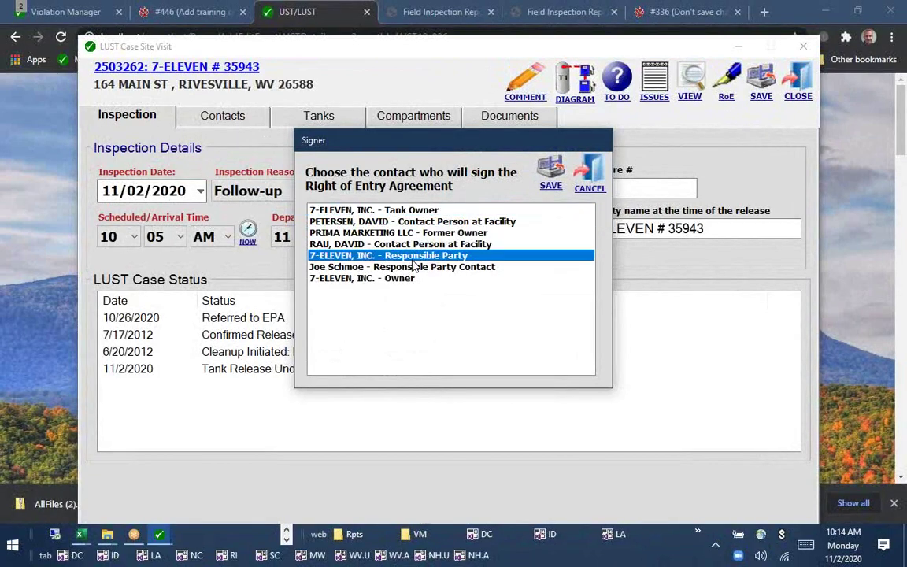
pyautogui.click(415, 267)
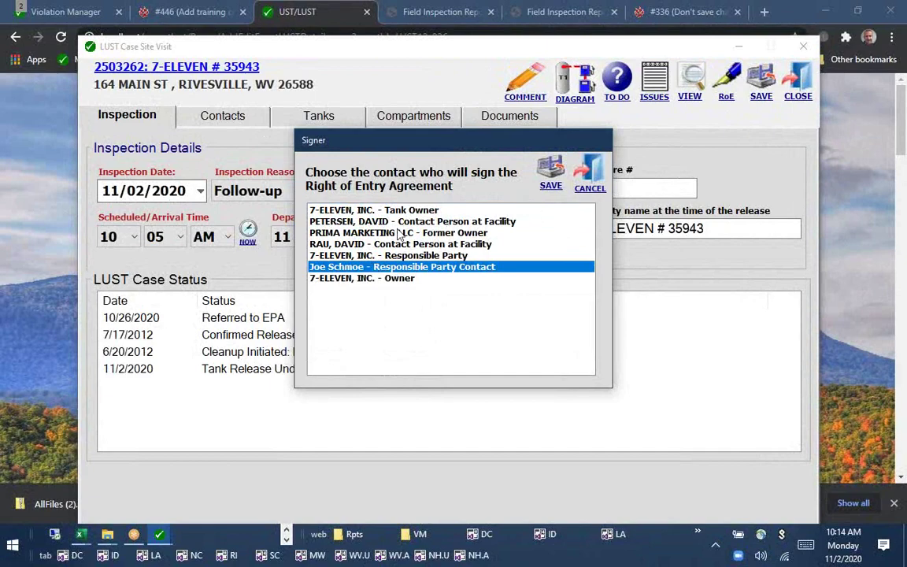
pyautogui.click(550, 173)
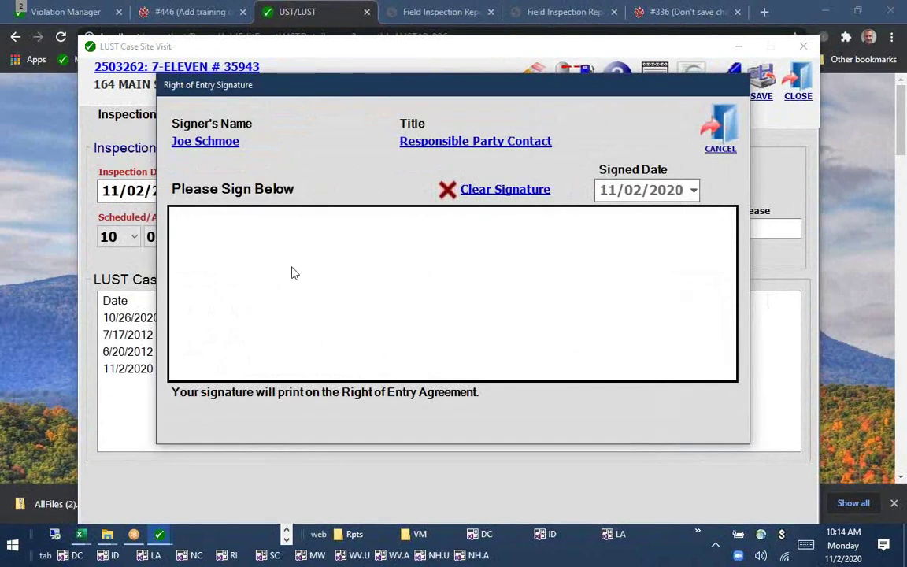
# Sign and save the Right of Entry Agreement for the selected signer, resuming the paused program in Visual Studio.
pyautogui.moveTo(289, 250)
pyautogui.mouseDown()
pyautogui.moveTo(243, 299)
pyautogui.moveTo(362, 250)
pyautogui.mouseUp()
pyautogui.moveTo(442, 256)
pyautogui.mouseDown()
pyautogui.moveTo(395, 324)
pyautogui.moveTo(341, 315)
pyautogui.mouseUp()
pyautogui.moveTo(241, 334)
pyautogui.mouseDown()
pyautogui.moveTo(431, 349)
pyautogui.moveTo(544, 315)
pyautogui.mouseUp()
pyautogui.click(664, 128)
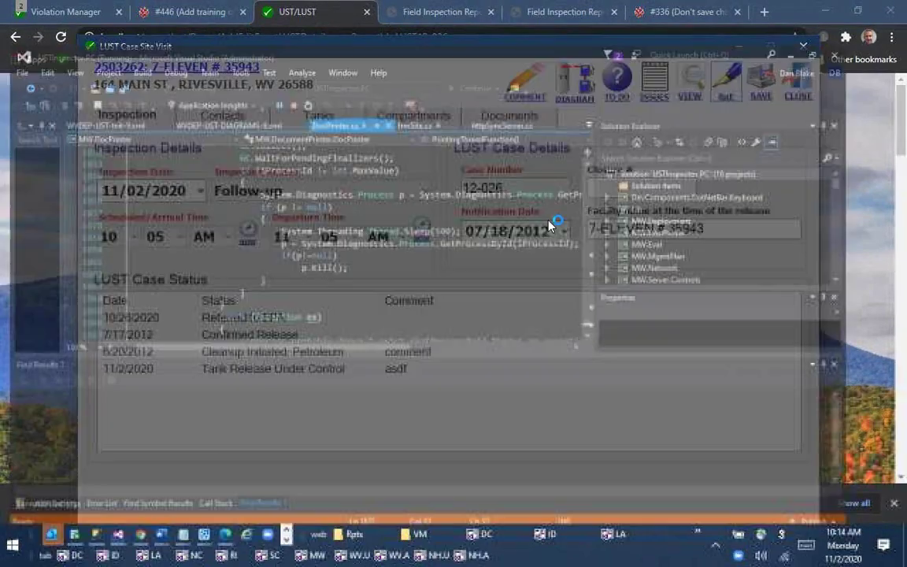
pyautogui.press('F5')
pyautogui.press('F5')
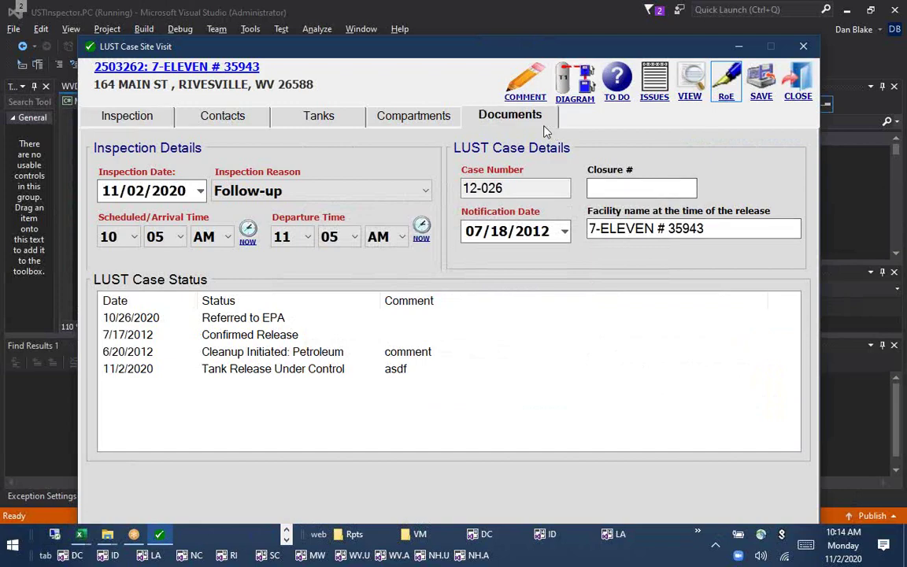
# Open the Right of Entry Agreement from the visit's documents and examine its project details, both signature blocks and the project manager's contact details.
pyautogui.click(543, 124)
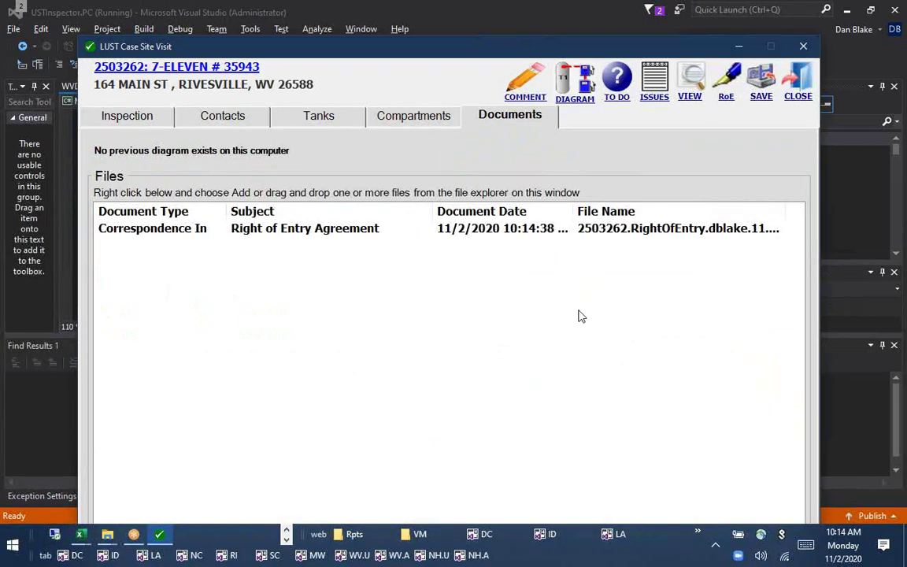
pyautogui.rightClick(303, 229)
pyautogui.click(346, 269)
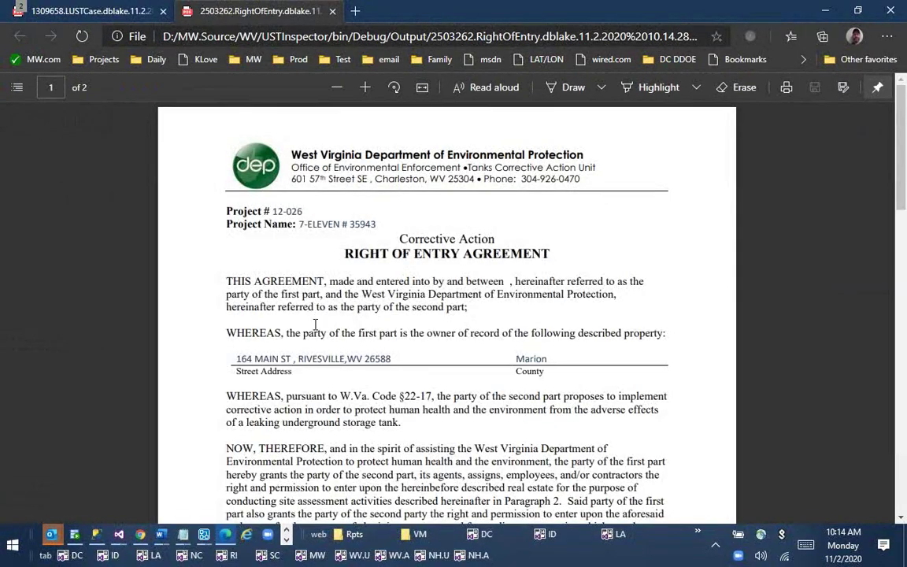
pyautogui.scroll(-2, 315, 324)
pyautogui.scroll(1, 257, 149)
pyautogui.moveTo(286, 167); pyautogui.dragTo(378, 180)
pyautogui.click(518, 313)
pyautogui.scroll(-10, 524, 416)
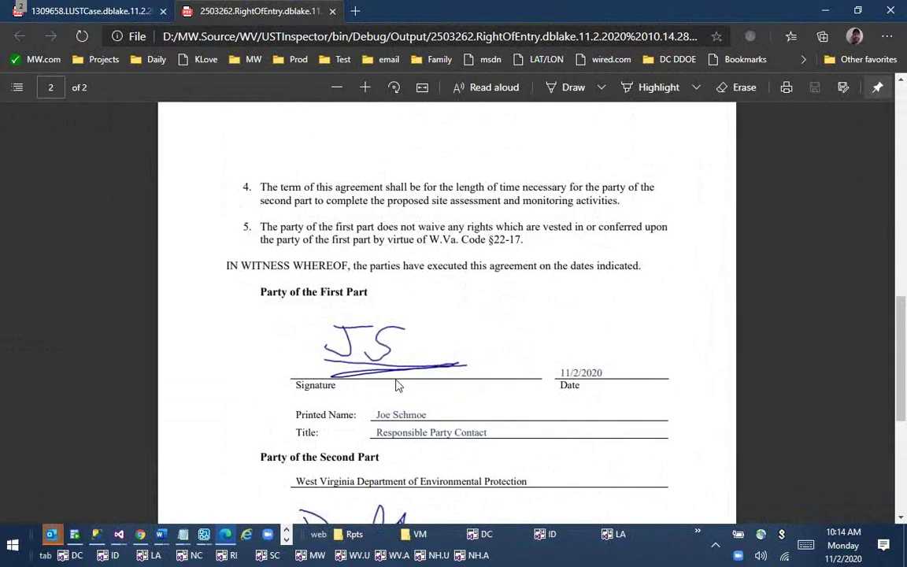
pyautogui.tripleClick(385, 414)
pyautogui.scroll(-5, 443, 440)
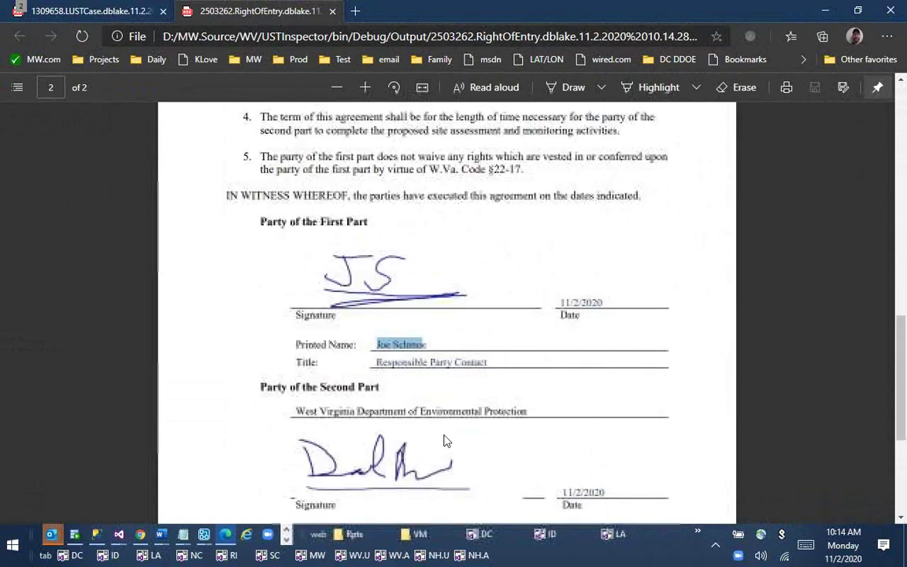
pyautogui.moveTo(378, 376); pyautogui.dragTo(468, 421)
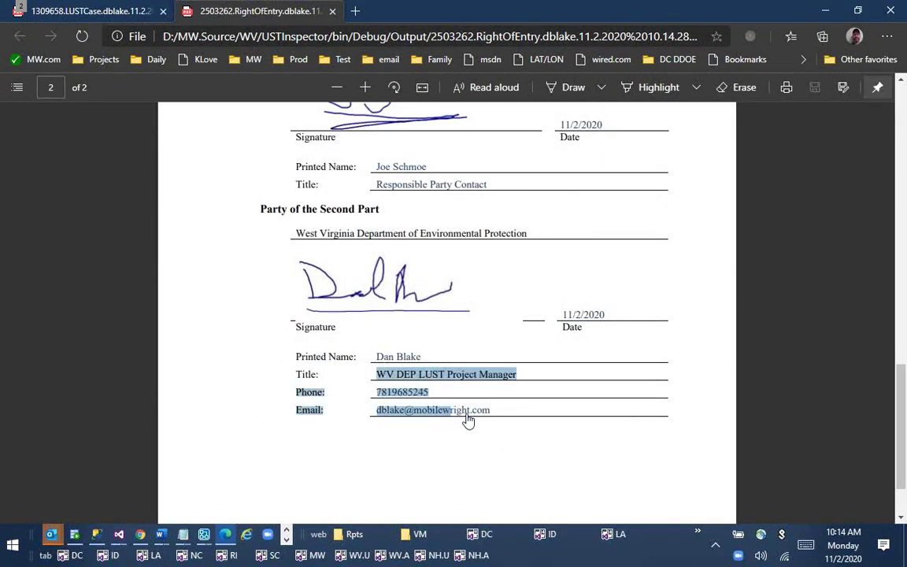
pyautogui.click(472, 419)
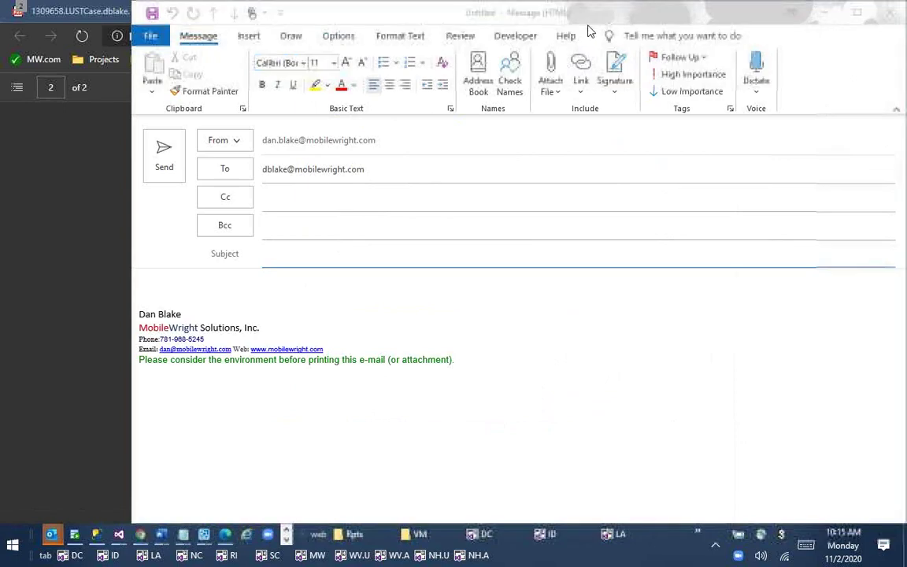
pyautogui.click(890, 14)
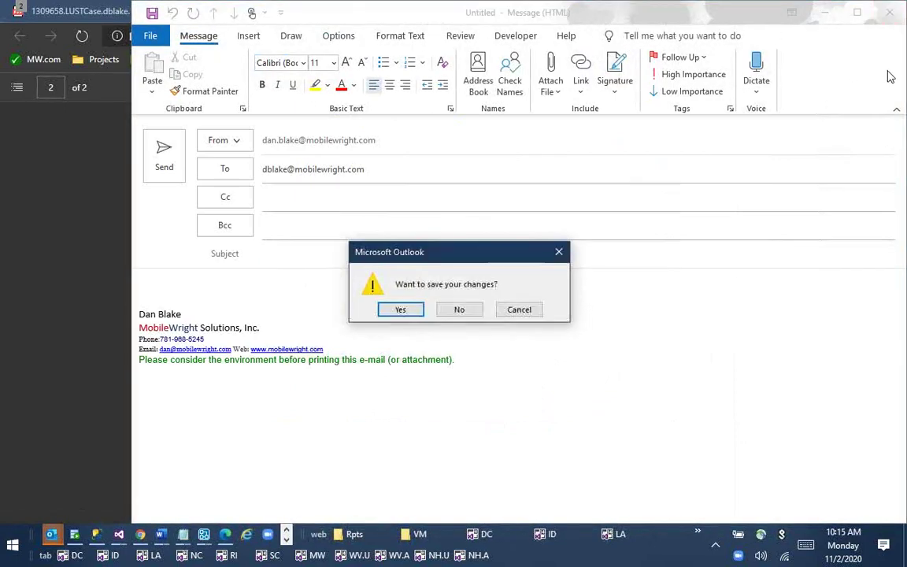
pyautogui.click(460, 310)
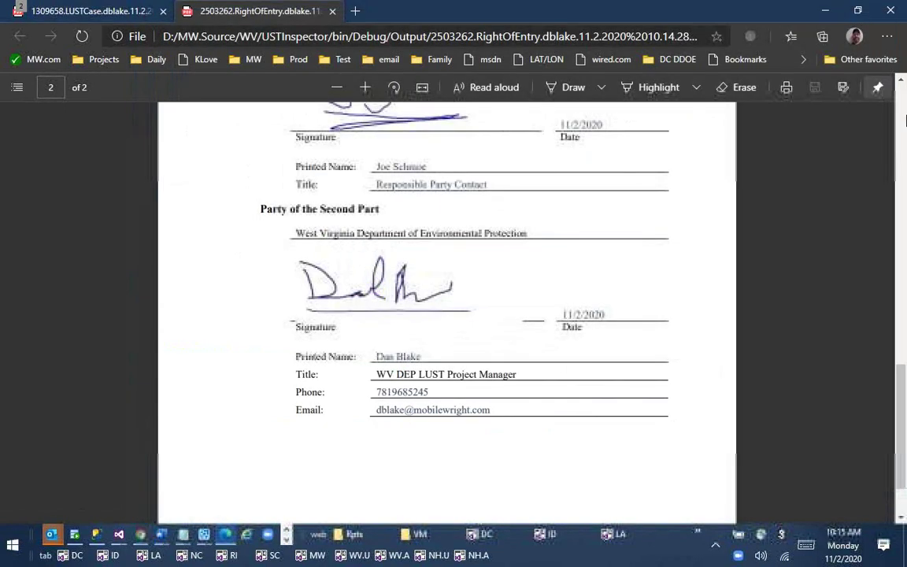
# Close the agreement PDF and check which actions are available for the site visit's documents.
pyautogui.click(892, 11)
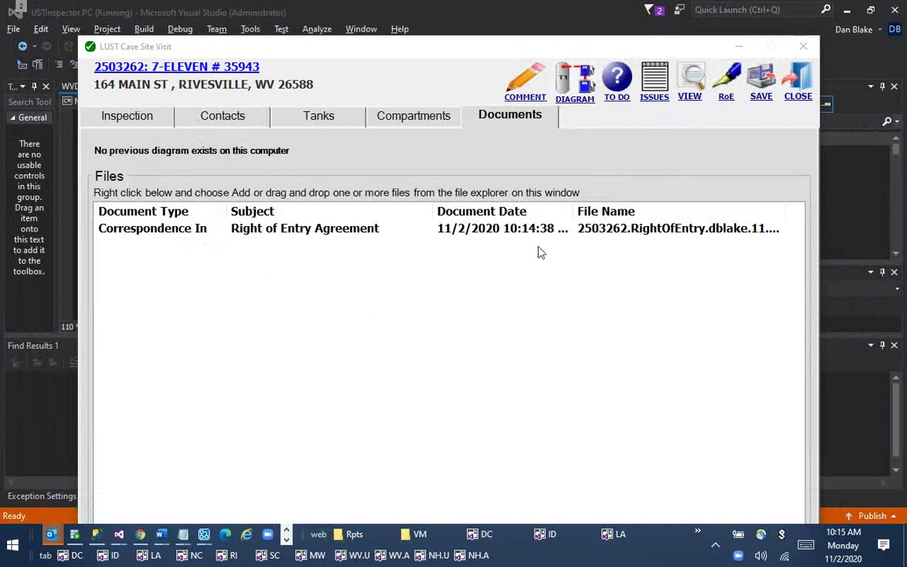
pyautogui.rightClick(279, 228)
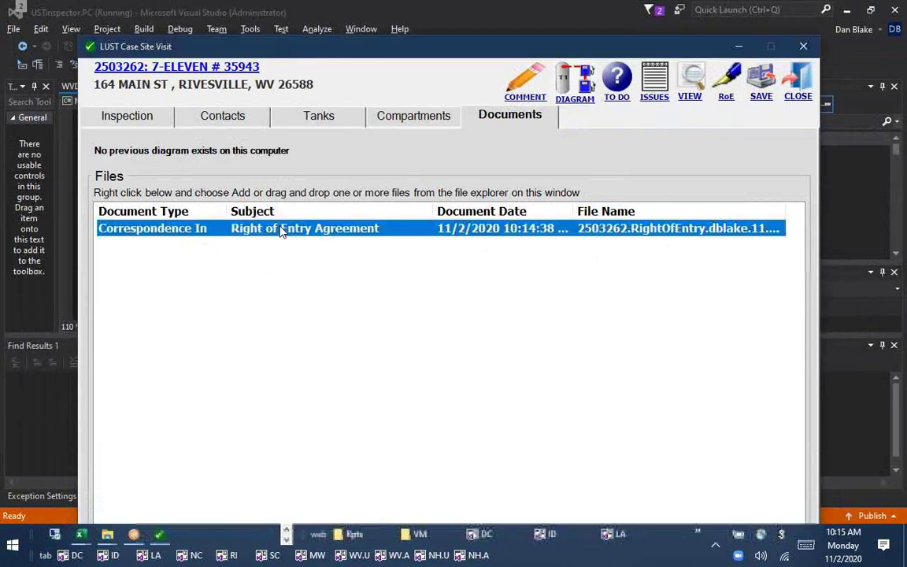
pyautogui.rightClick(372, 356)
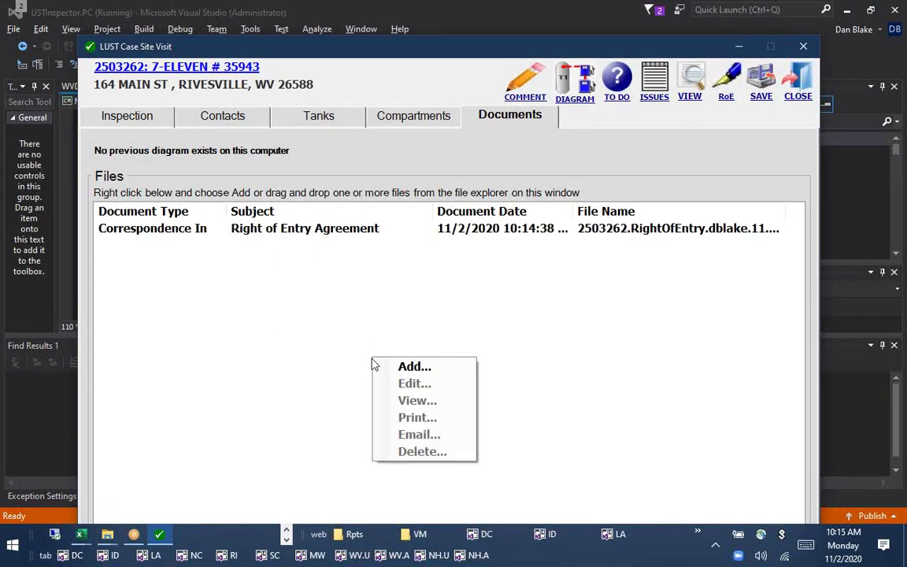
pyautogui.rightClick(267, 342)
# Revisit the inspection details and reopen the Right of Entry Agreement for viewing from the visit's documents.
pyautogui.click(206, 117)
pyautogui.click(111, 117)
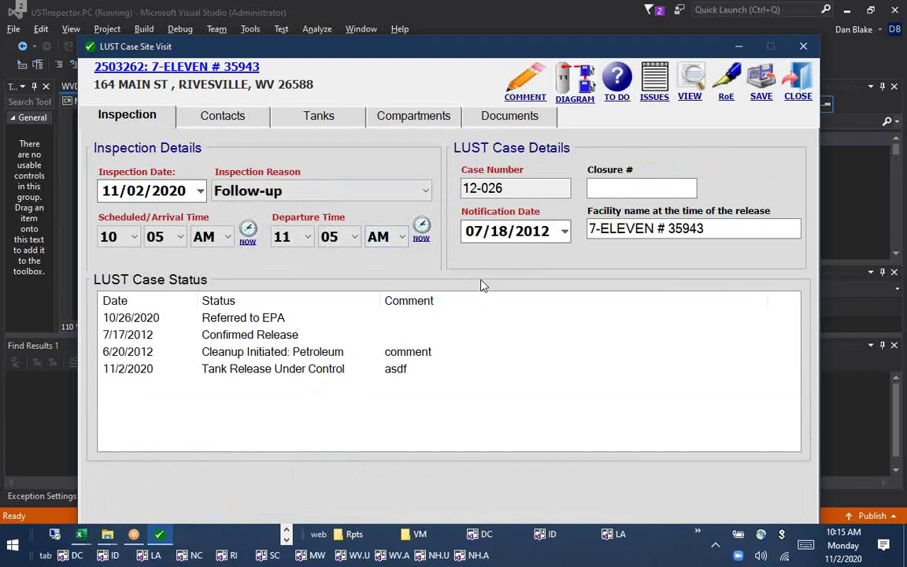
pyautogui.click(728, 98)
pyautogui.click(486, 123)
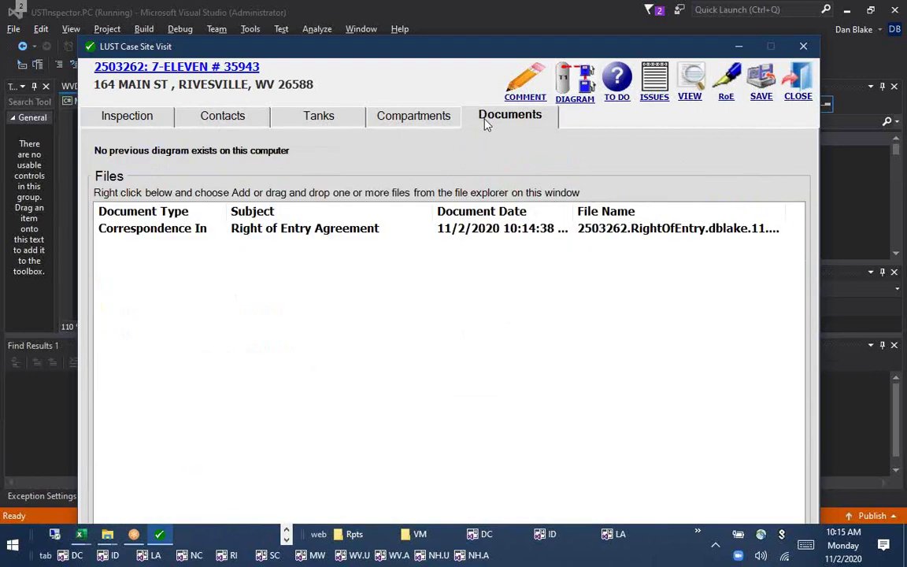
pyautogui.rightClick(368, 229)
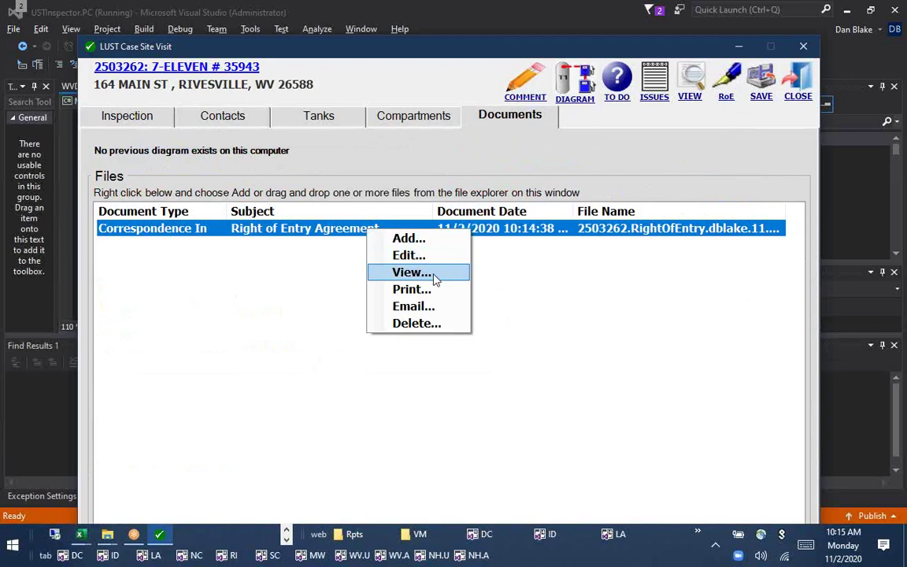
pyautogui.click(436, 273)
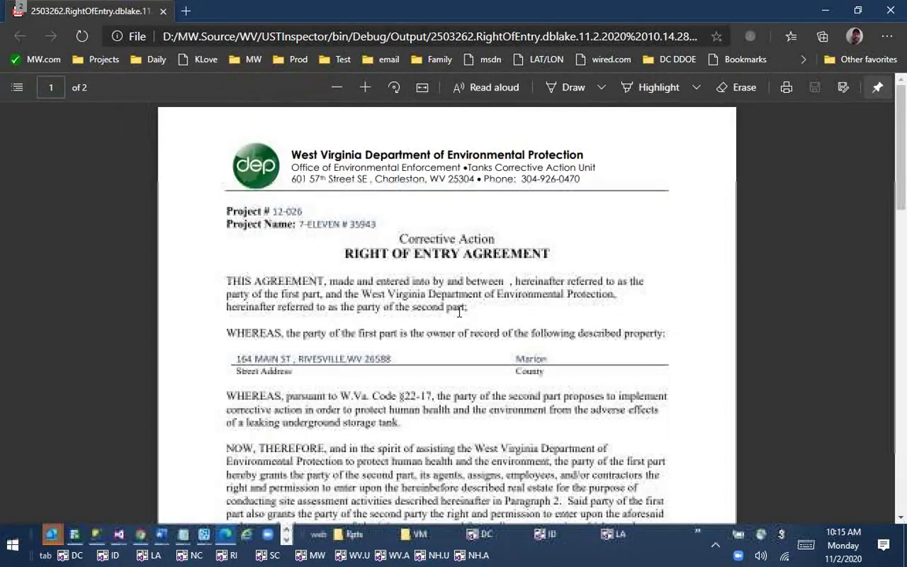
# Examine the Right of Entry Agreement's property address line on page 1 and the signature blocks of both parties on page 2.
pyautogui.moveTo(235, 359)
pyautogui.mouseDown()
pyautogui.moveTo(404, 361)
pyautogui.moveTo(229, 359)
pyautogui.mouseUp()
pyautogui.click(404, 365)
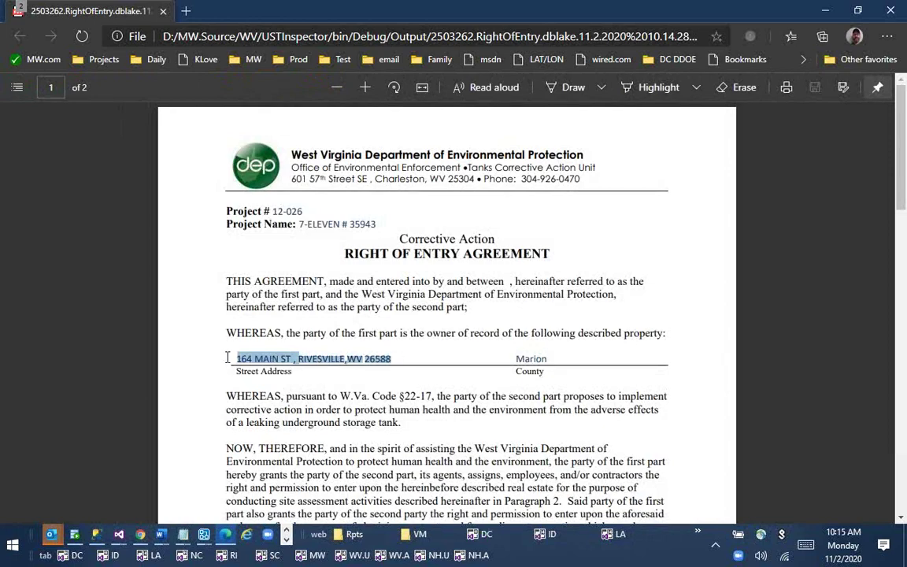
pyautogui.click(227, 362)
pyautogui.scroll(-3, 294, 374)
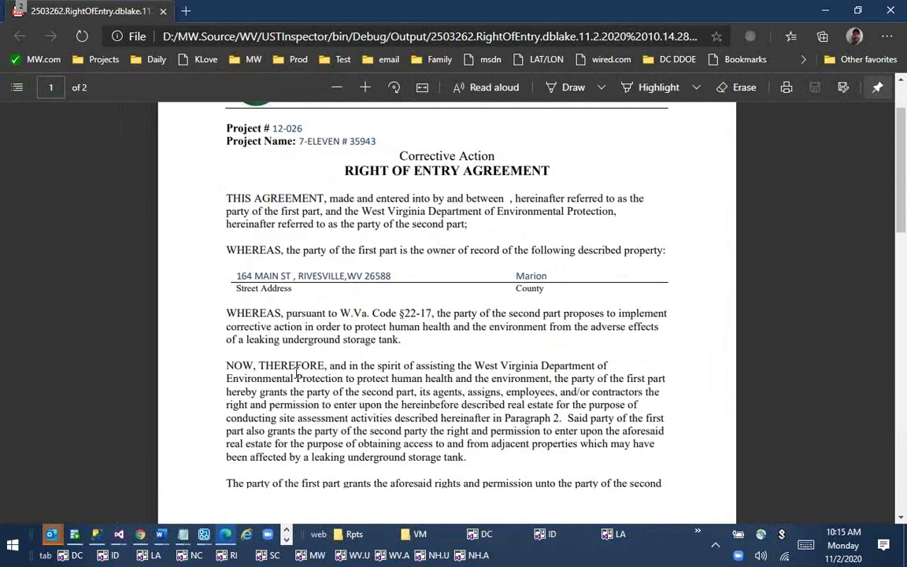
pyautogui.scroll(-10, 296, 375)
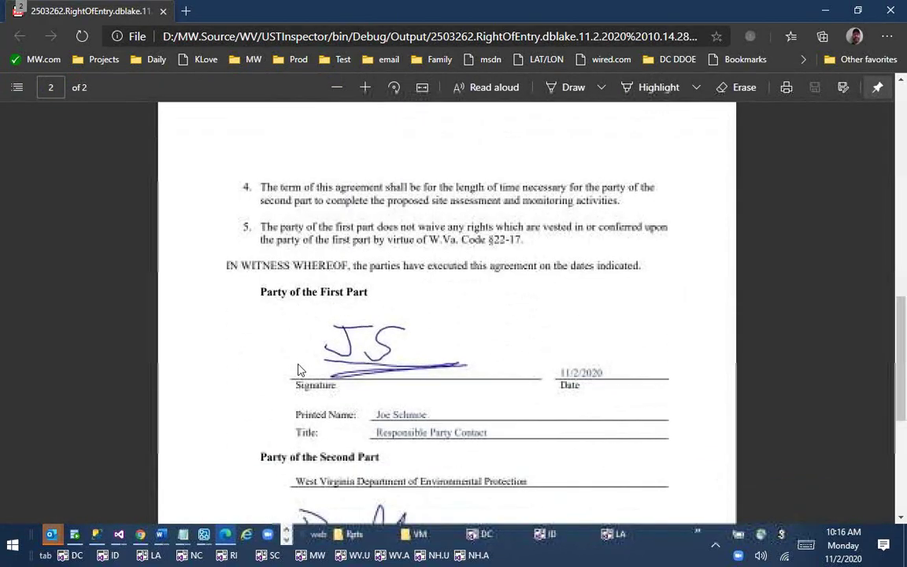
pyautogui.scroll(-3, 299, 366)
pyautogui.scroll(5, 522, 320)
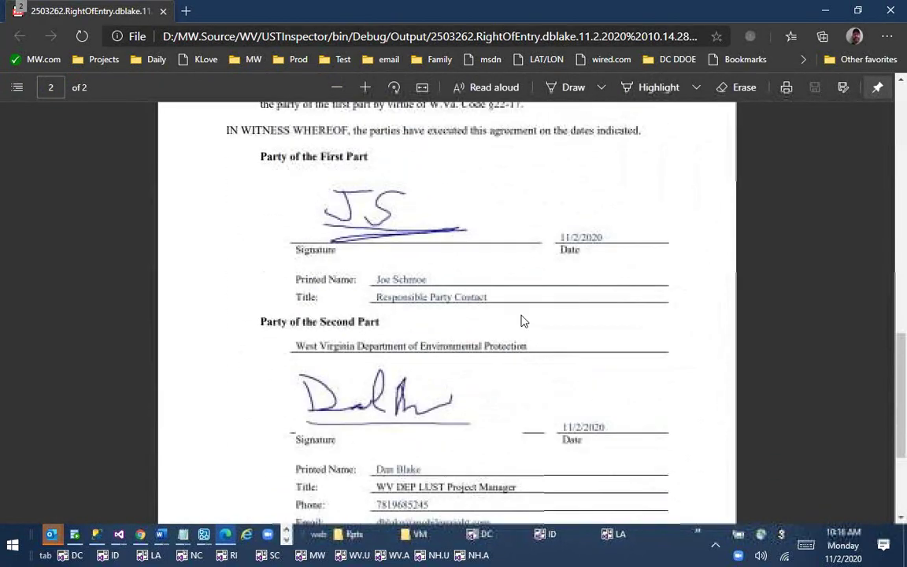
pyautogui.scroll(10, 495, 300)
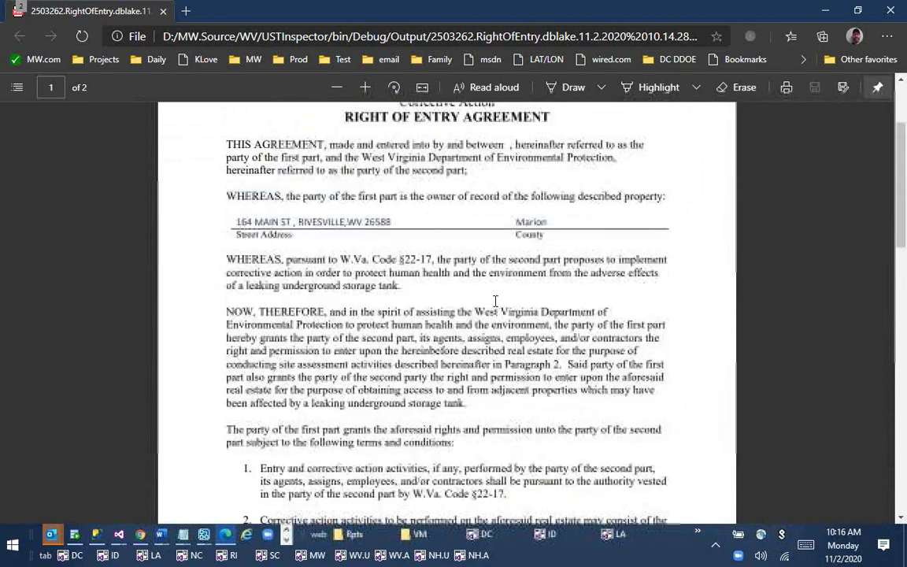
pyautogui.scroll(-10, 496, 300)
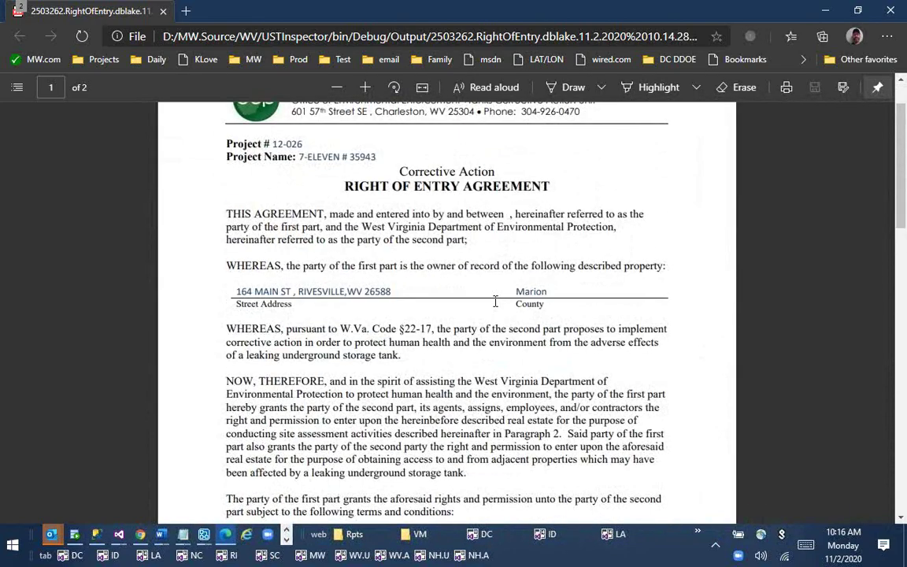
pyautogui.scroll(-1, 495, 301)
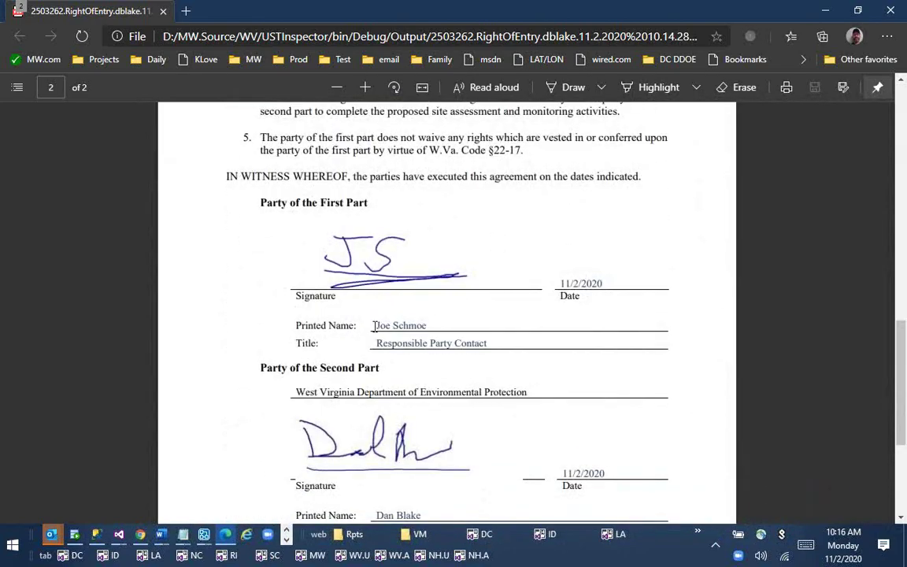
# Check the first party's printed name and title and the project manager's contact details in the agreement's signature blocks.
pyautogui.moveTo(375, 325); pyautogui.dragTo(492, 344)
pyautogui.click(500, 350)
pyautogui.moveTo(394, 335); pyautogui.dragTo(482, 348)
pyautogui.click(512, 379)
pyautogui.scroll(-3, 512, 382)
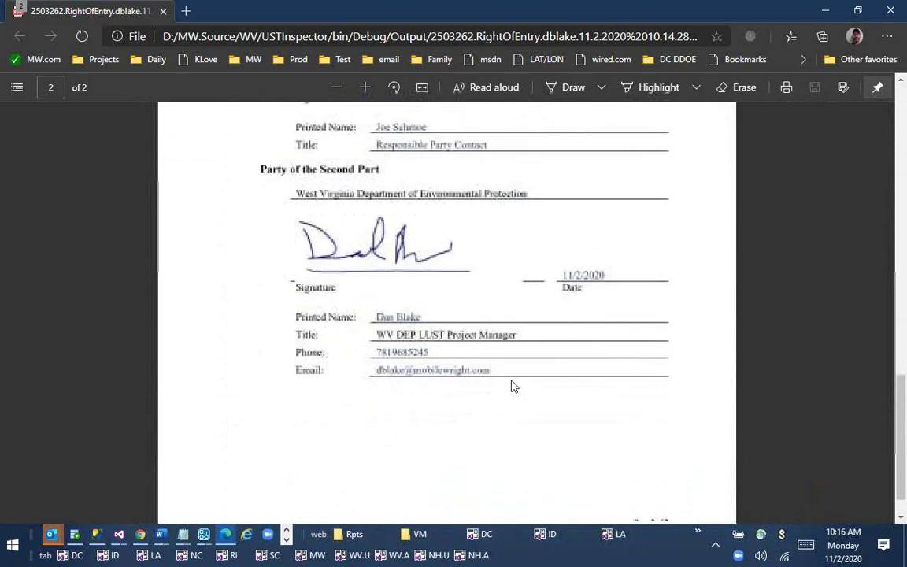
pyautogui.scroll(4, 515, 384)
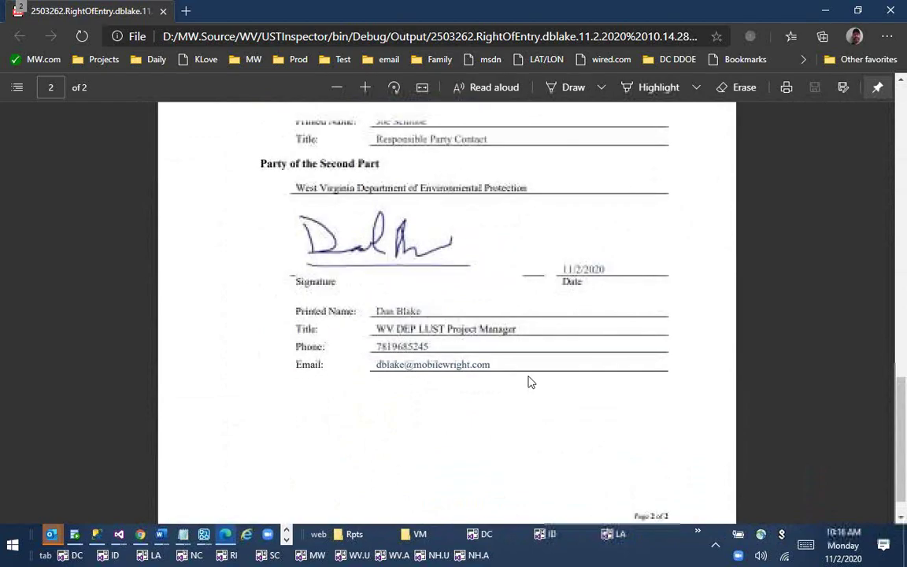
pyautogui.scroll(15, 529, 382)
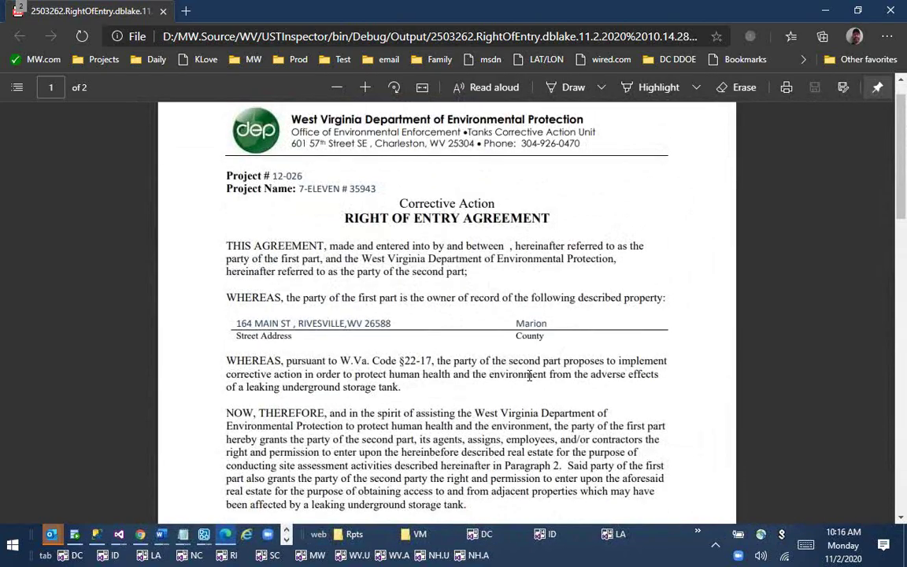
# Review the property's street address and county on the agreement's first page, and close the PDF.
pyautogui.moveTo(234, 323); pyautogui.dragTo(574, 314)
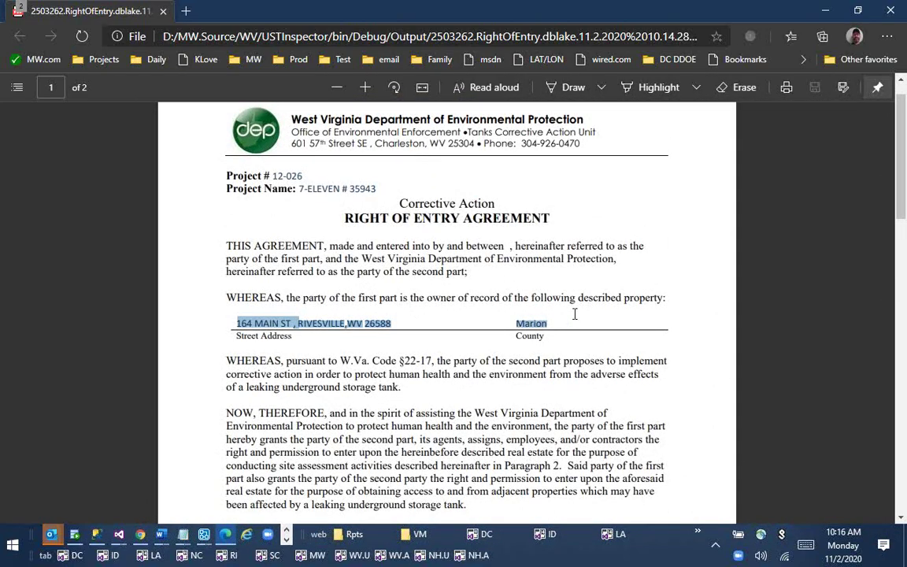
pyautogui.click(577, 343)
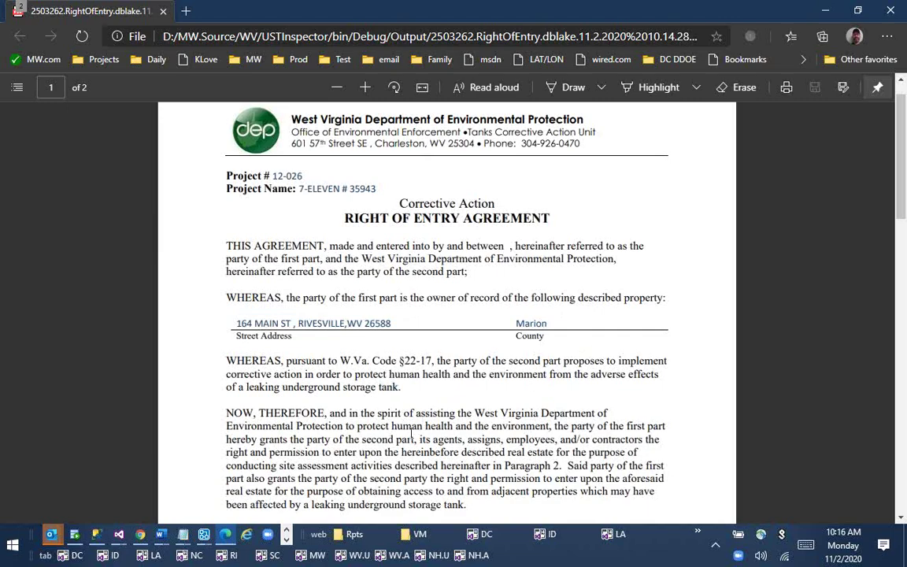
pyautogui.moveTo(234, 323); pyautogui.dragTo(301, 322)
pyautogui.click(407, 328)
pyautogui.click(234, 323)
pyautogui.click(390, 323)
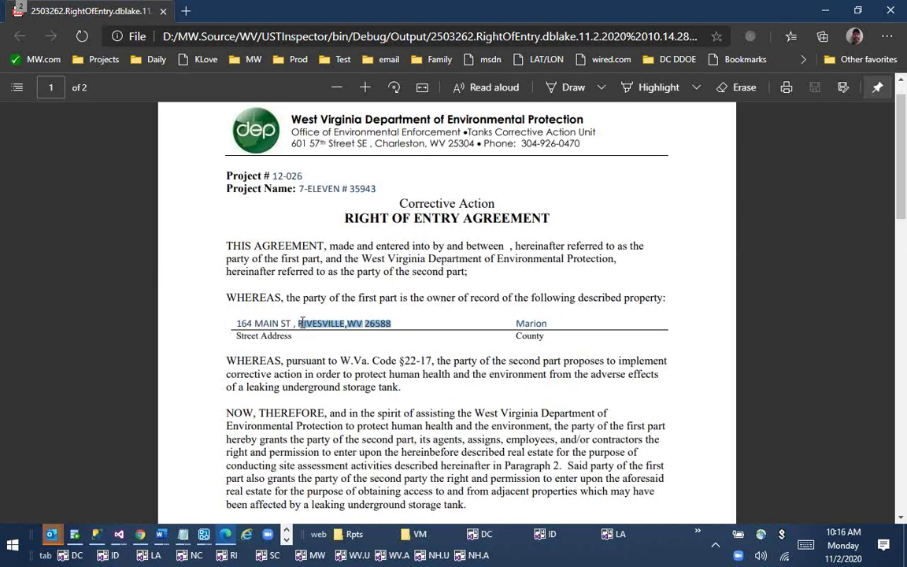
pyautogui.doubleClick(302, 322)
pyautogui.doubleClick(267, 323)
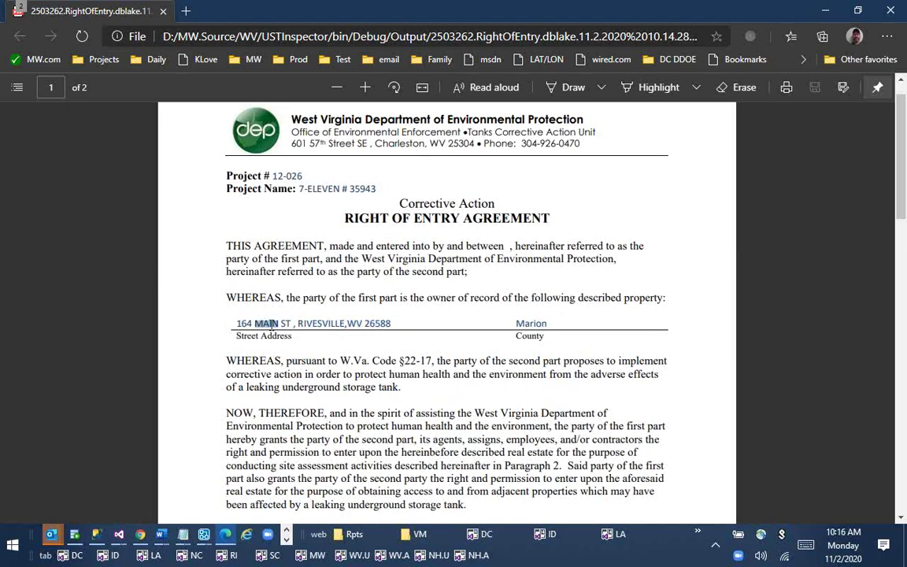
pyautogui.click(288, 323)
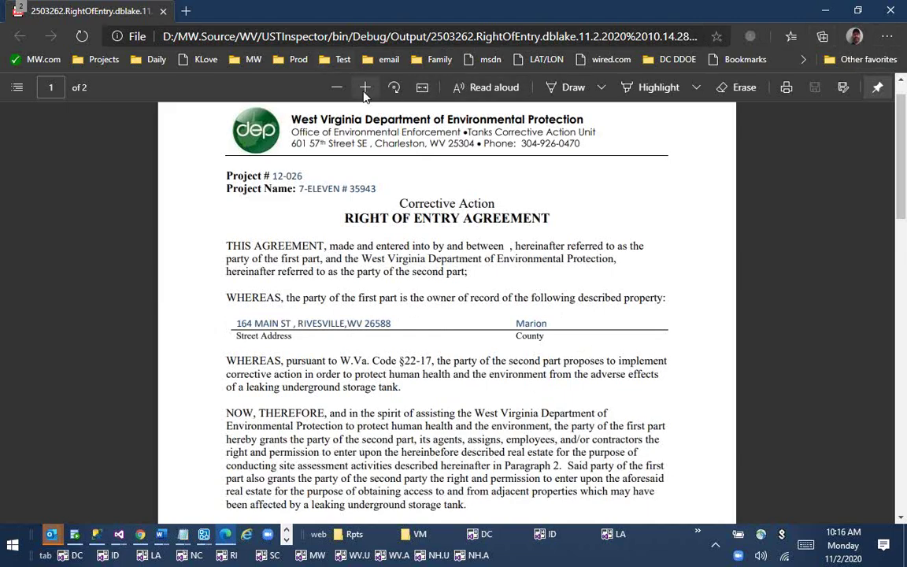
pyautogui.moveTo(197, 11); pyautogui.dragTo(217, 96)
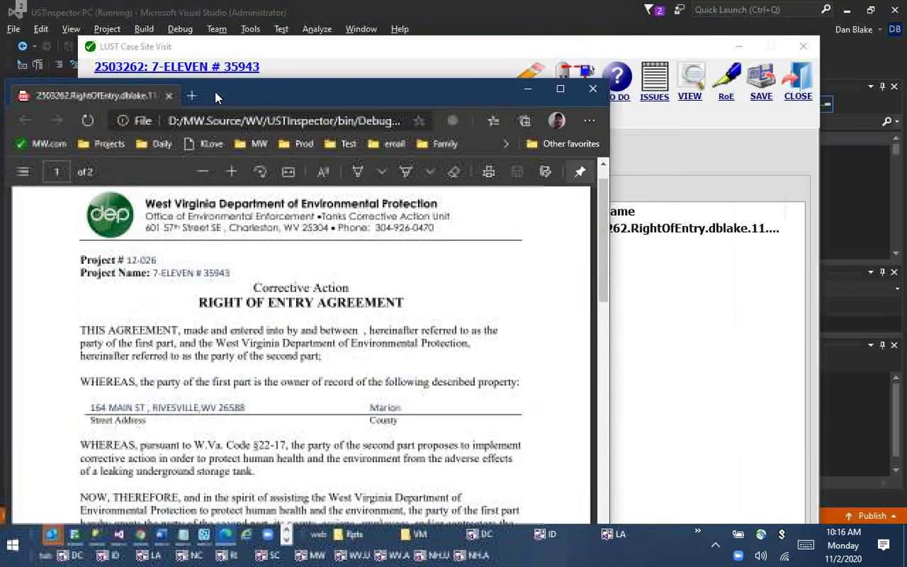
pyautogui.moveTo(92, 410); pyautogui.dragTo(136, 409)
pyautogui.click(118, 412)
pyautogui.click(593, 89)
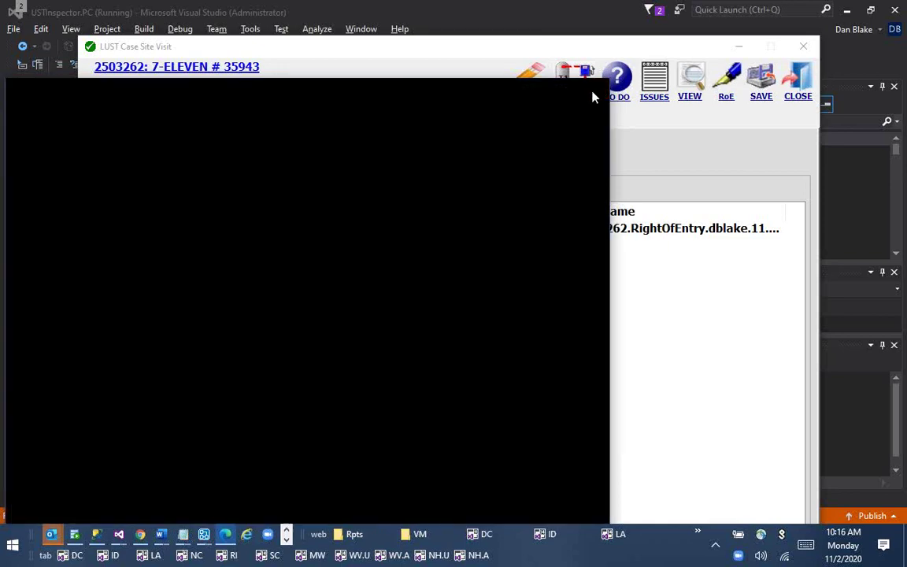
# Open the facility information for 7-ELEVEN # 35943 and replace its street address with a street-corner description.
pyautogui.click(207, 67)
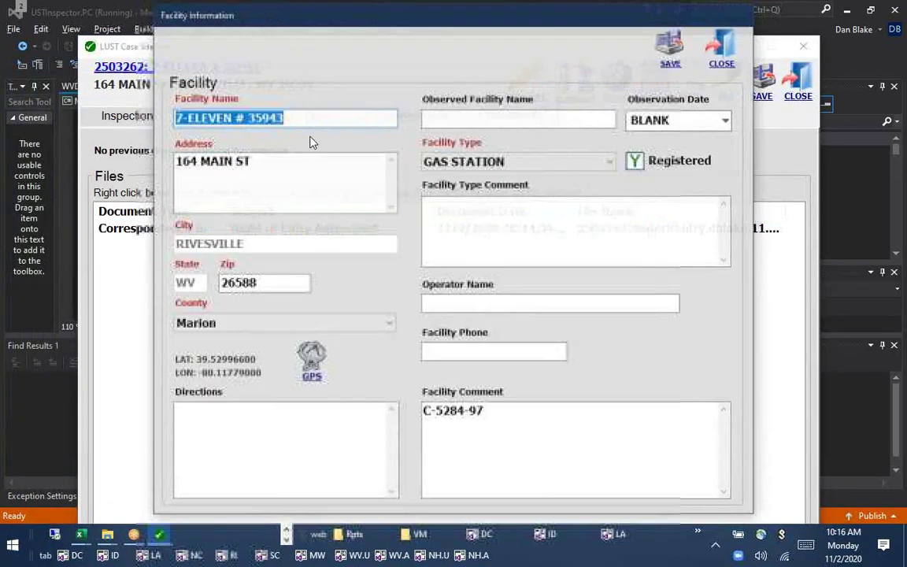
pyautogui.press('Tab')
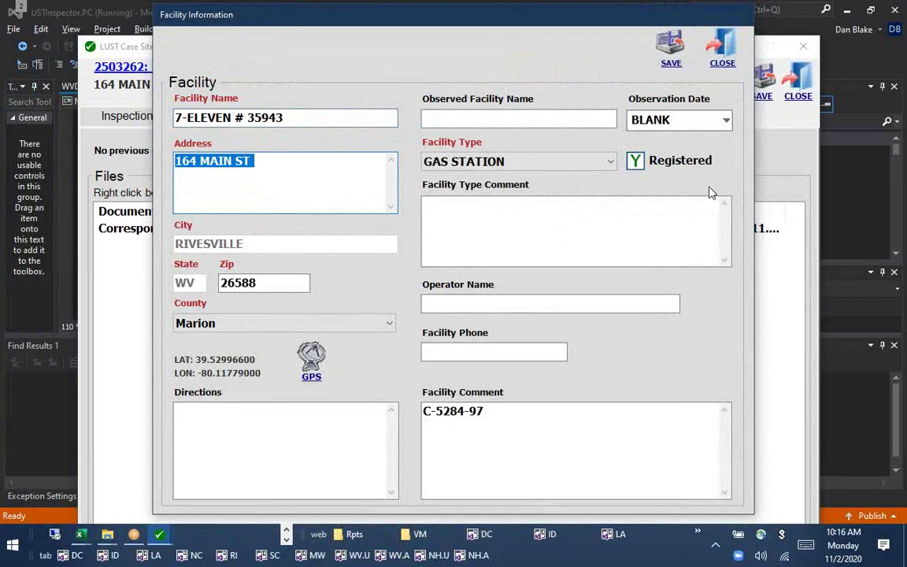
pyautogui.write('CO')
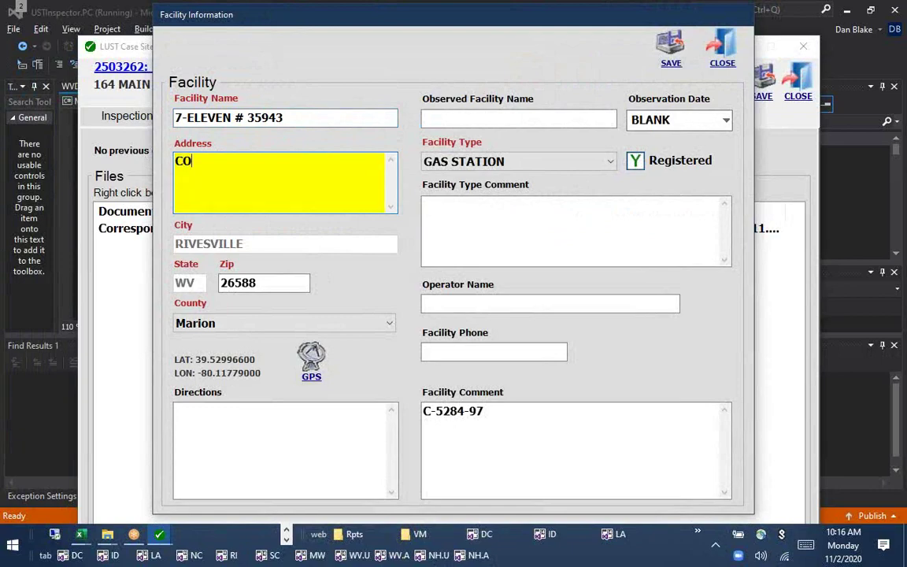
pyautogui.write('RNER of 34r')
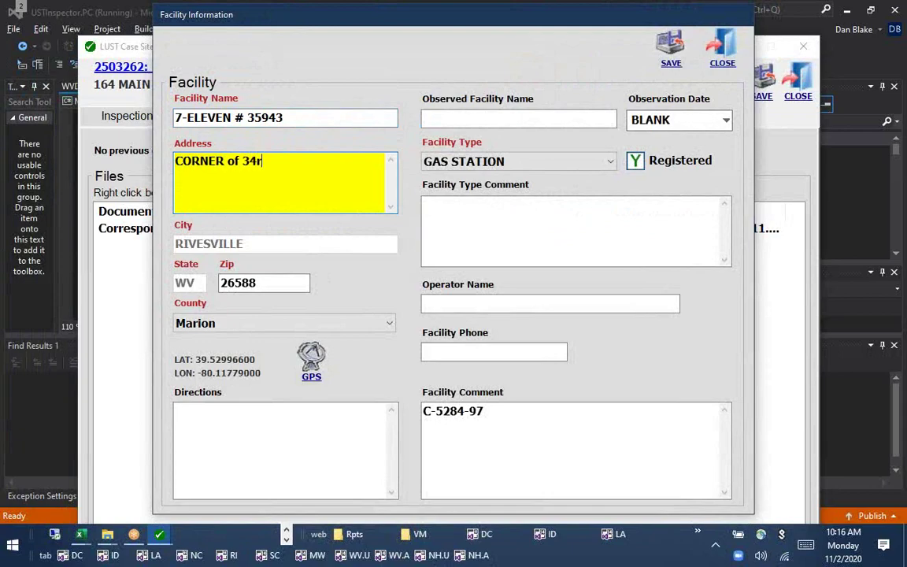
pyautogui.write('d and MAIN.')
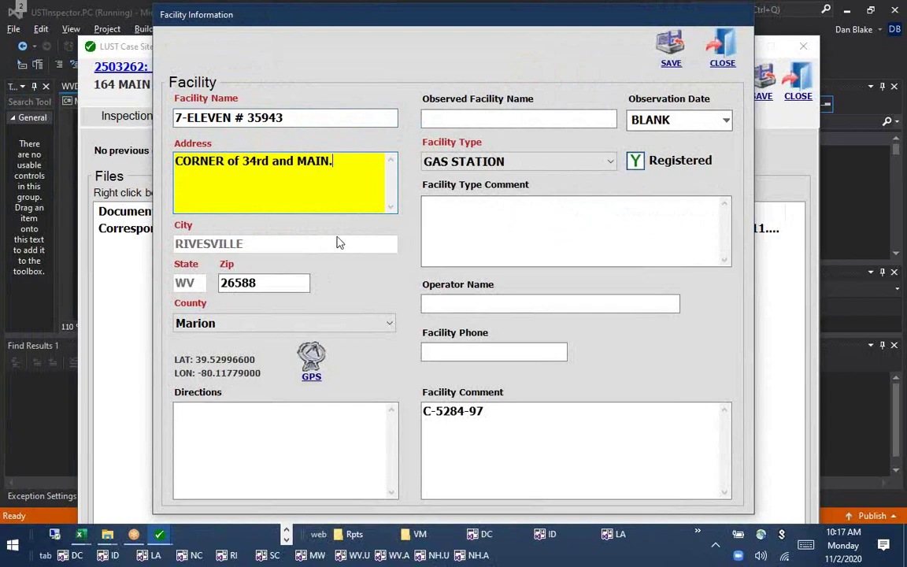
pyautogui.click(456, 229)
pyautogui.click(236, 118)
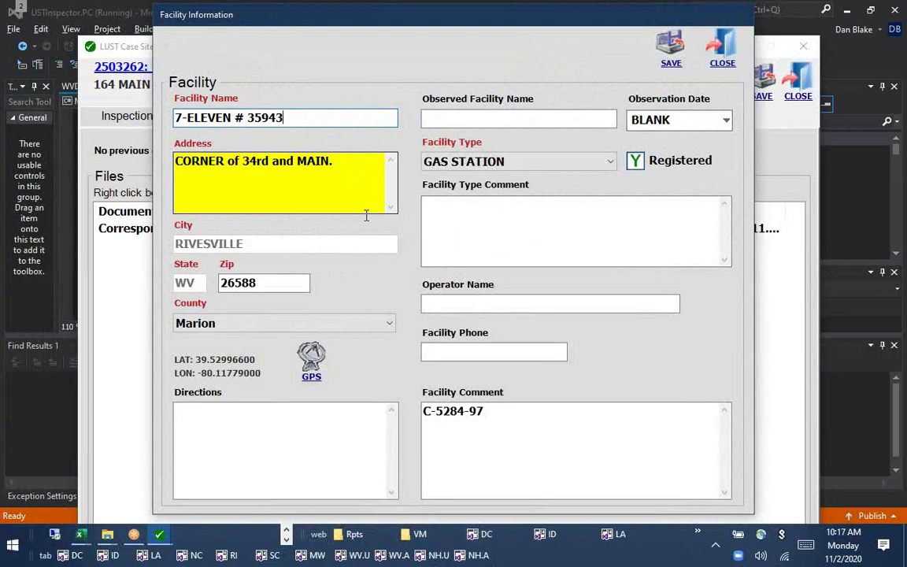
pyautogui.write('d')
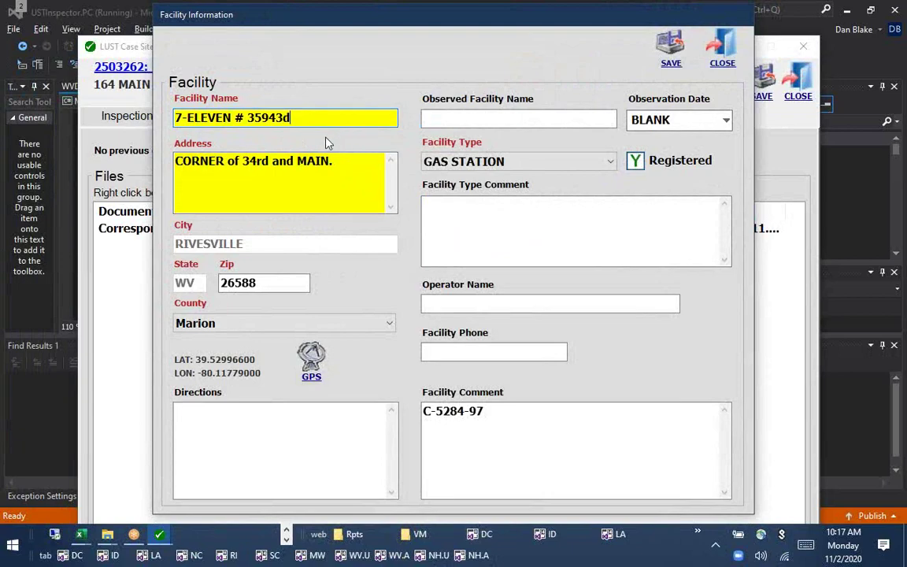
pyautogui.moveTo(285, 118); pyautogui.dragTo(307, 120)
pyautogui.press('BackSpace')
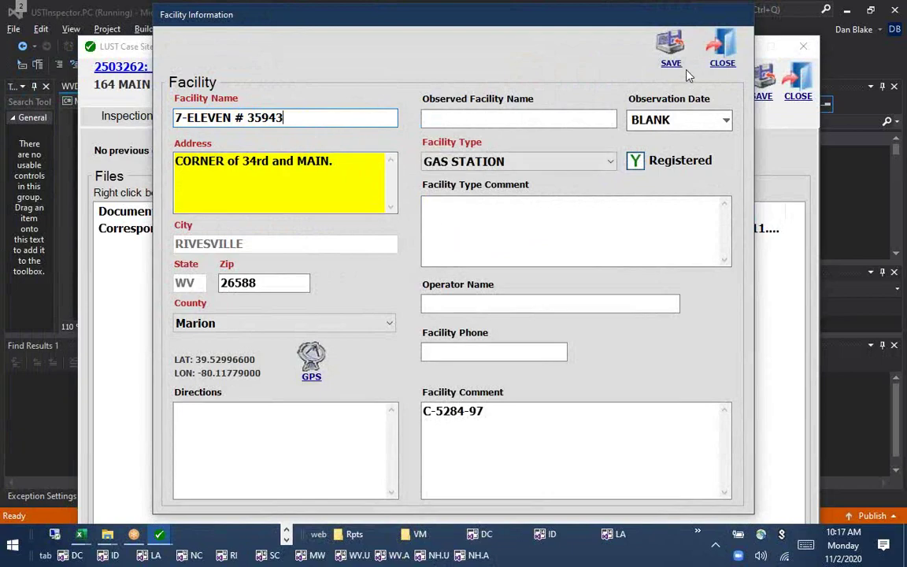
# Save the facility information and look through the site visit's compartments, tanks, contacts and inspection details.
pyautogui.click(668, 49)
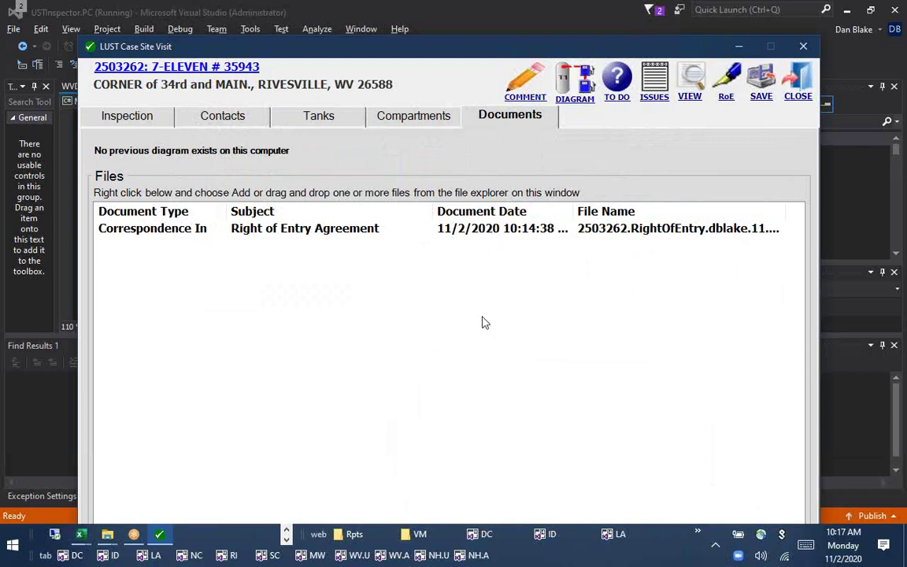
pyautogui.click(413, 120)
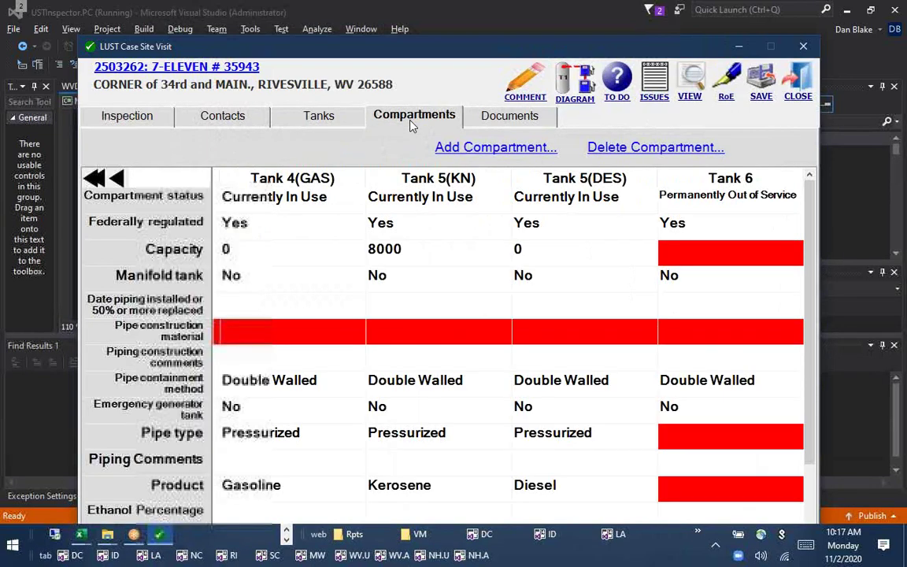
pyautogui.click(319, 118)
pyautogui.click(189, 120)
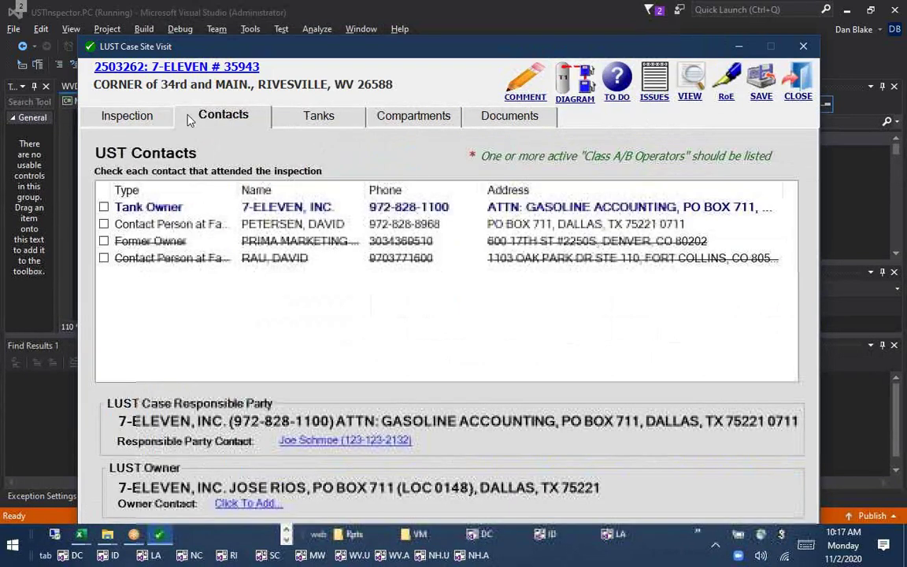
pyautogui.click(135, 117)
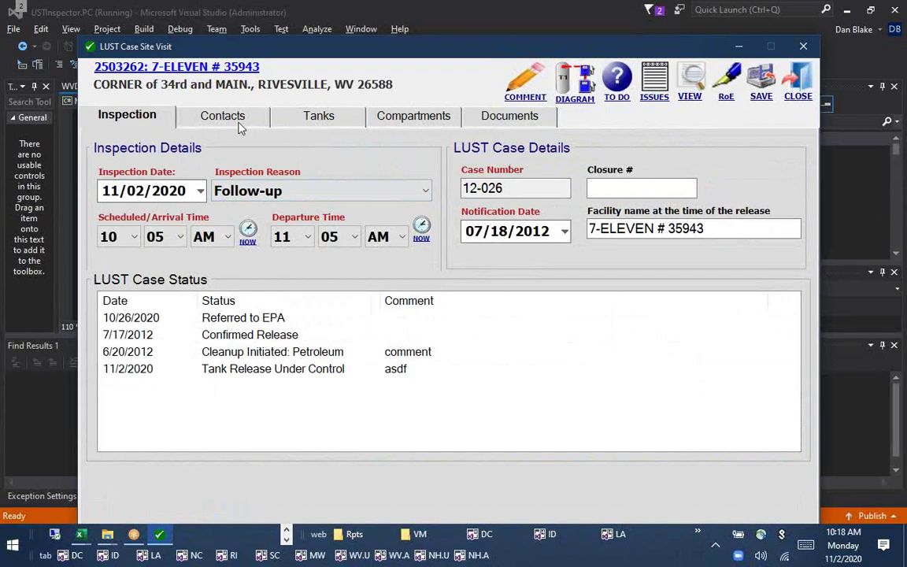
# Record the inspection comment "No issues." for the site visit and save it.
pyautogui.click(525, 83)
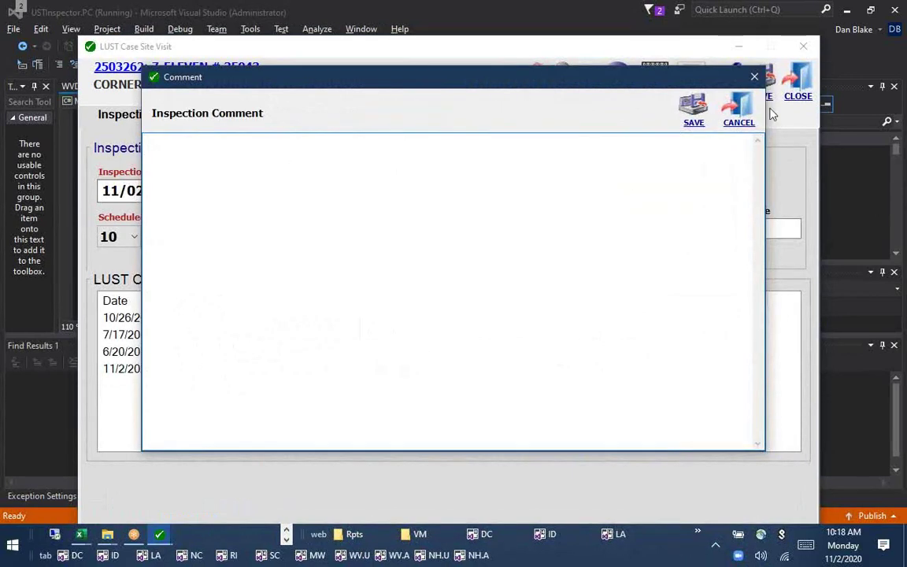
pyautogui.click(736, 110)
pyautogui.click(526, 83)
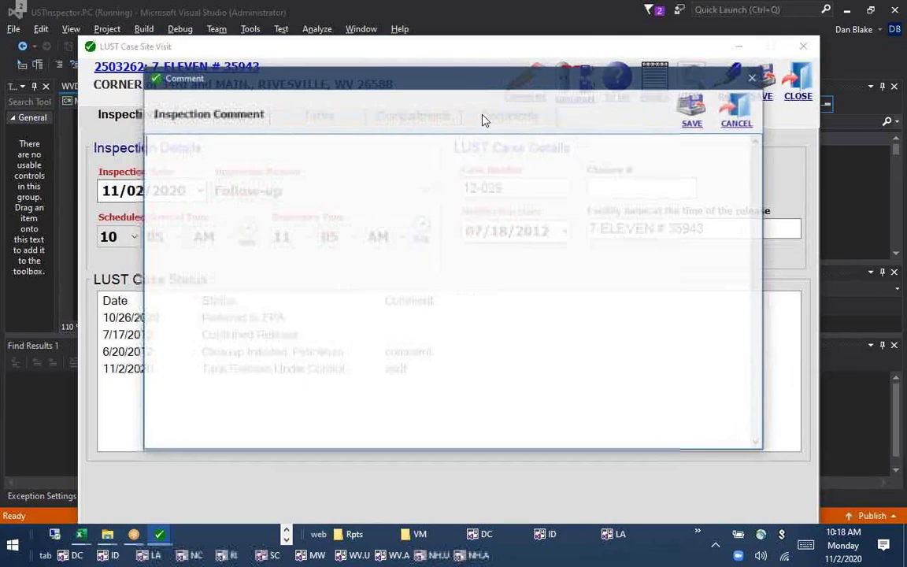
pyautogui.write('No ')
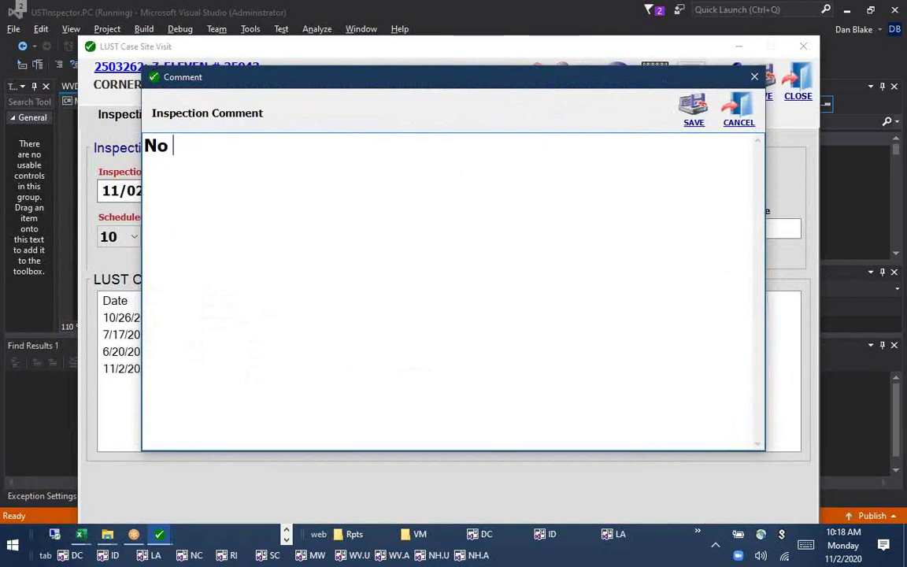
pyautogui.write('issues.')
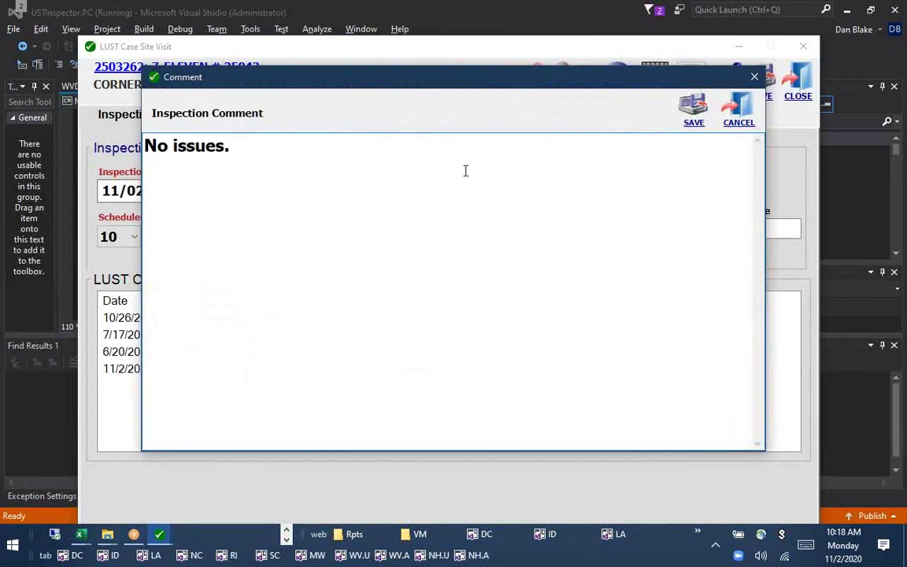
pyautogui.click(684, 124)
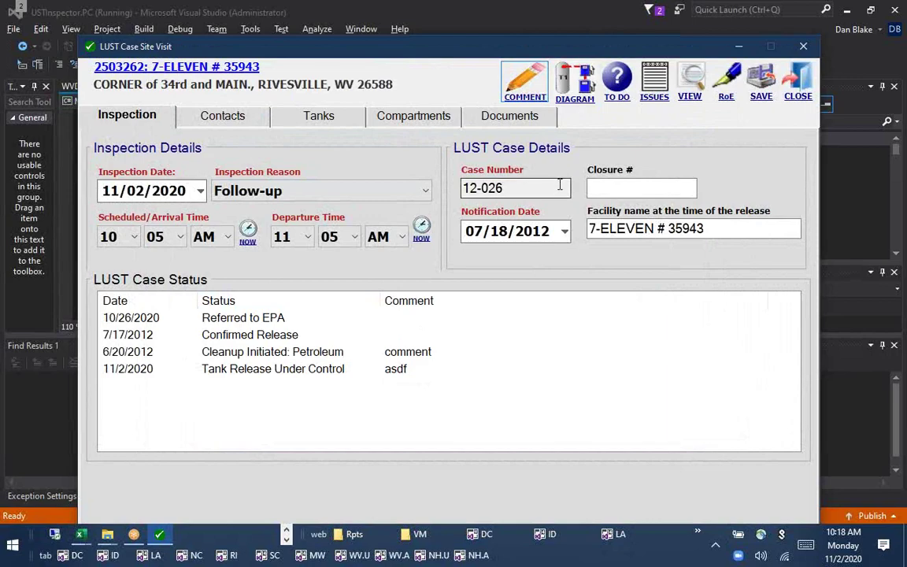
# Open the site visit's diagram and add all of the facility's missing equipment to the schematic.
pyautogui.click(575, 90)
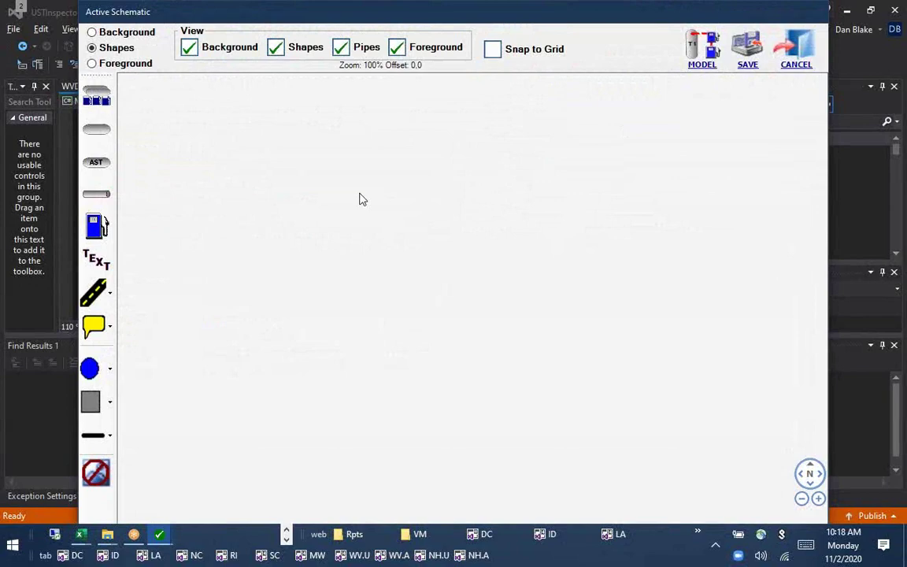
pyautogui.click(107, 105)
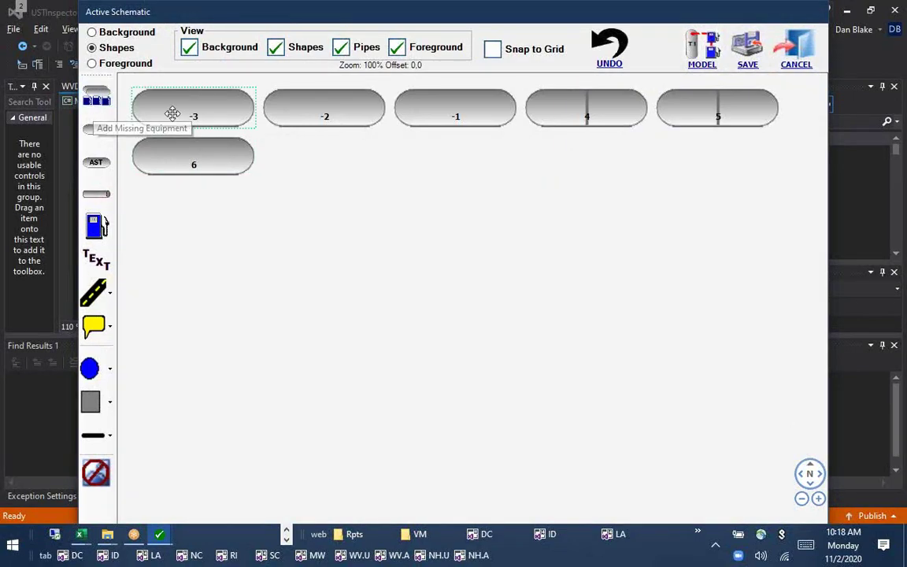
pyautogui.click(212, 137)
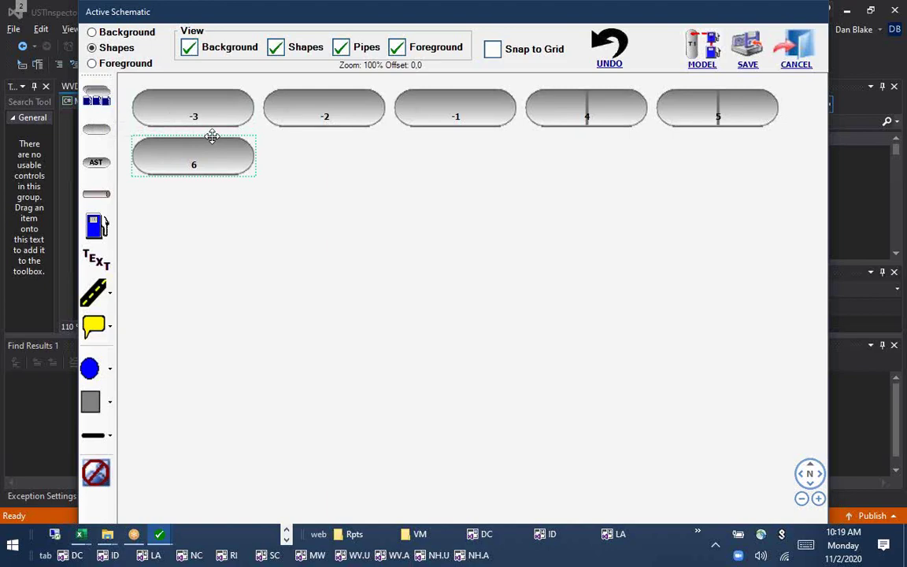
# Add an unidentified tank to the schematic, reposition it and tank 6, and delete the unidentified tank.
pyautogui.click(104, 141)
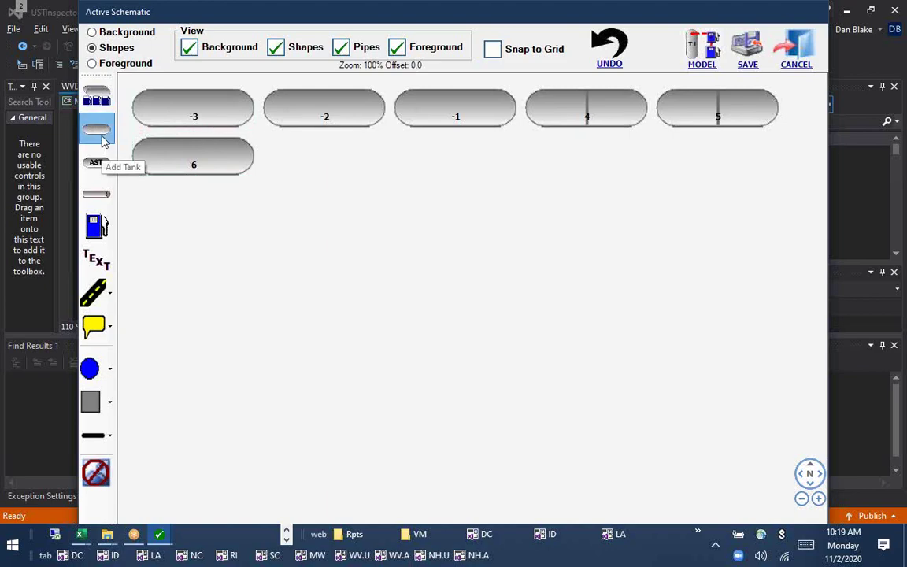
pyautogui.moveTo(170, 155); pyautogui.dragTo(225, 225)
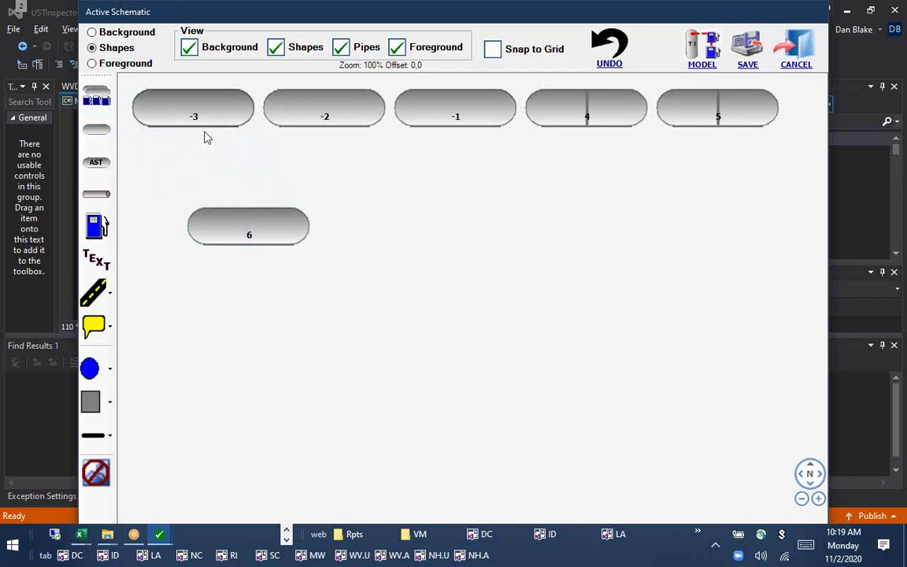
pyautogui.moveTo(229, 136); pyautogui.dragTo(666, 189)
pyautogui.moveTo(269, 239); pyautogui.dragTo(229, 173)
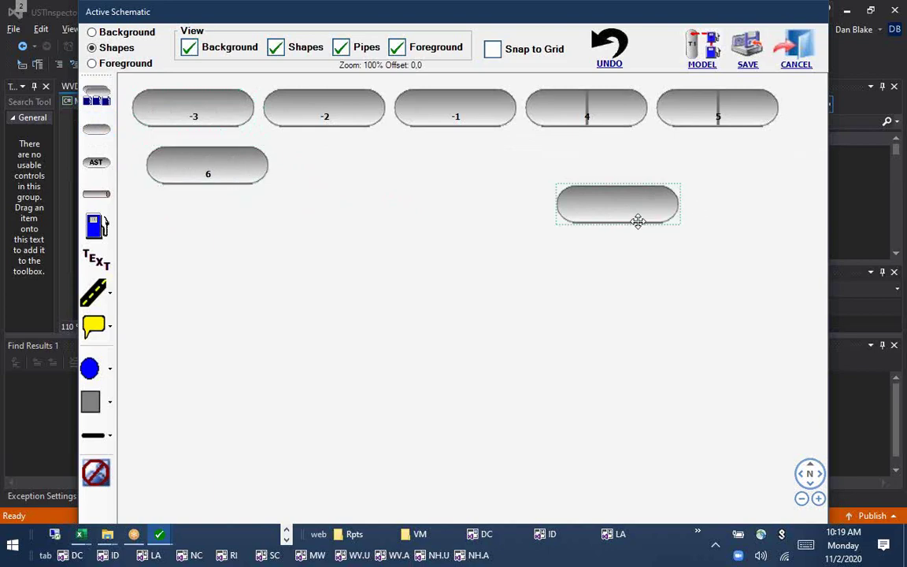
pyautogui.moveTo(675, 195); pyautogui.dragTo(484, 223)
pyautogui.rightClick(426, 241)
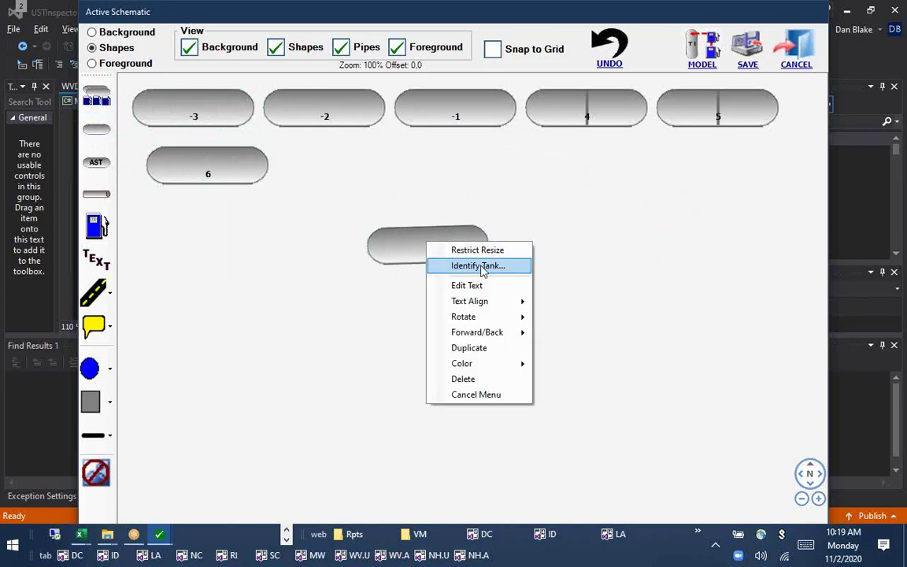
pyautogui.click(463, 379)
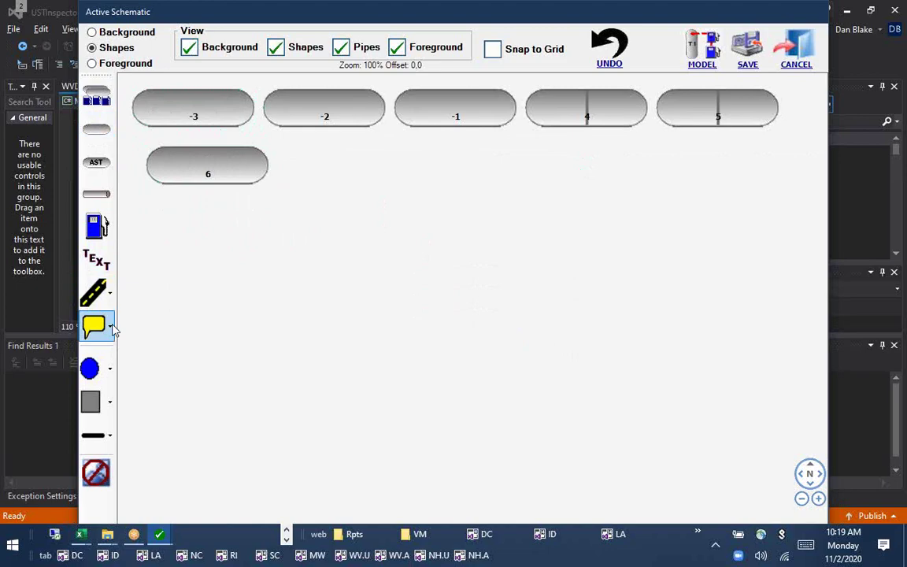
# Save an aerial map with roads as the diagram background, recentered on the station lot and zoomed in one level.
pyautogui.click(108, 31)
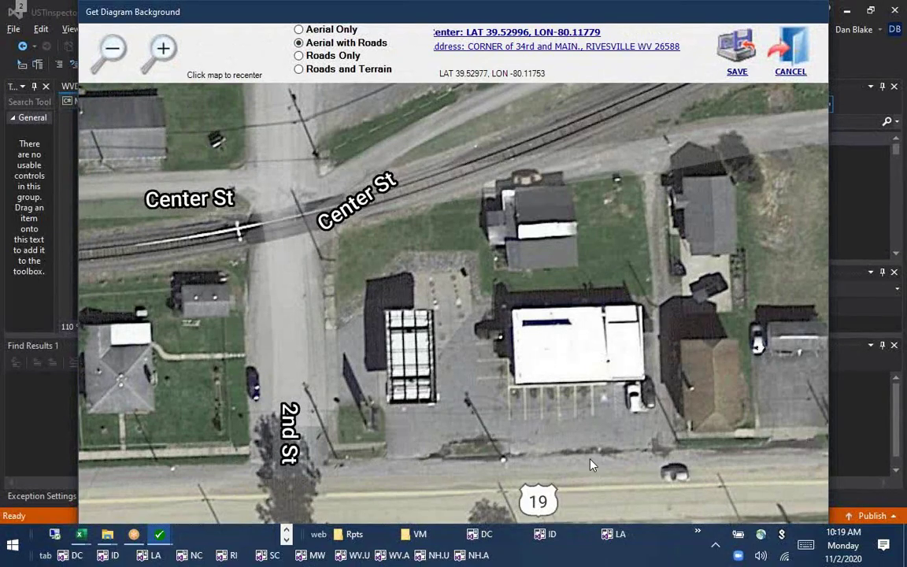
pyautogui.click(502, 350)
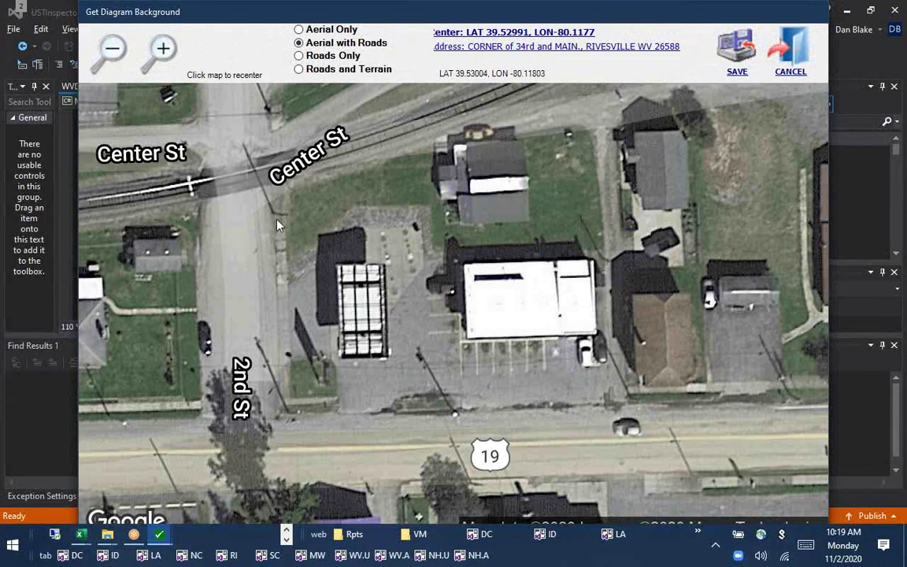
pyautogui.click(147, 62)
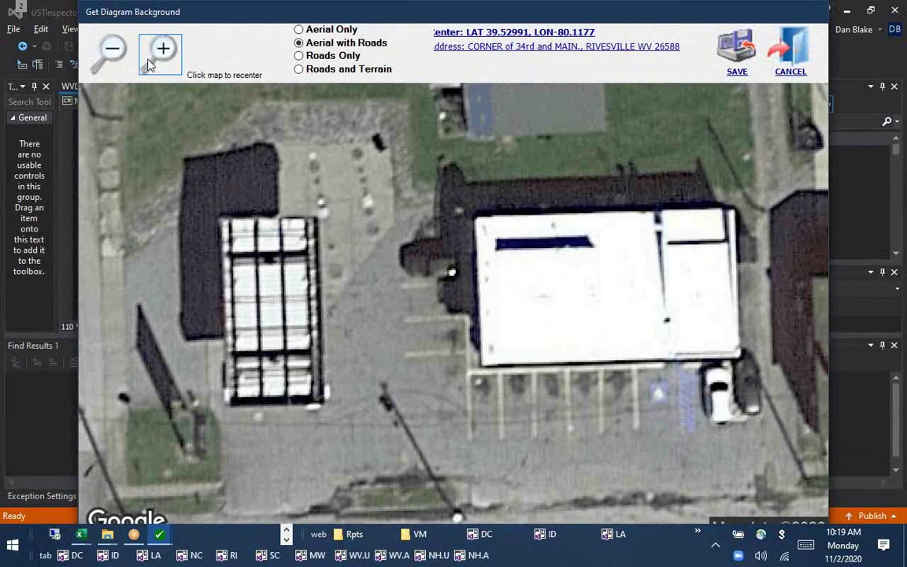
pyautogui.click(738, 49)
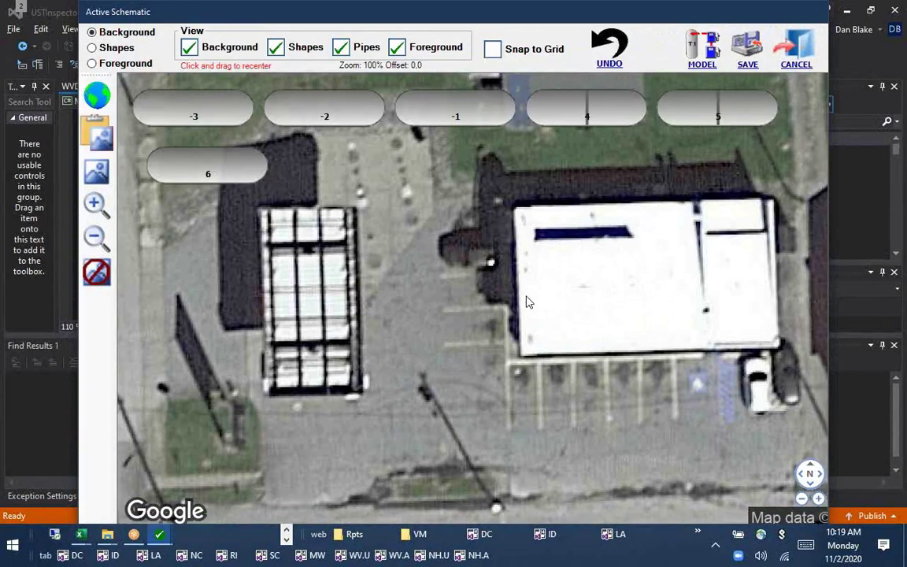
# Enlarge the diagram's background image and reposition it to frame the canopy and the store building.
pyautogui.click(97, 204)
pyautogui.moveTo(613, 326); pyautogui.dragTo(573, 320)
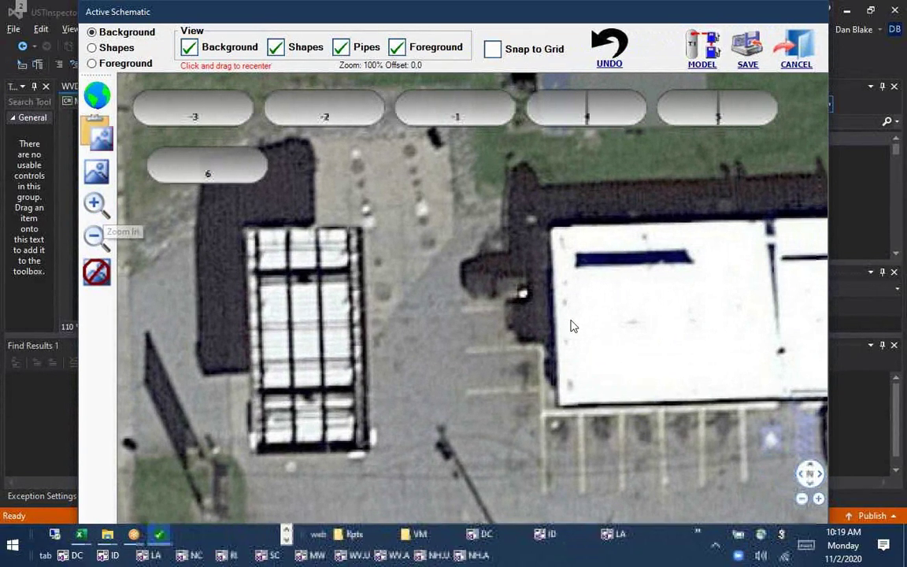
pyautogui.moveTo(193, 124); pyautogui.dragTo(140, 91)
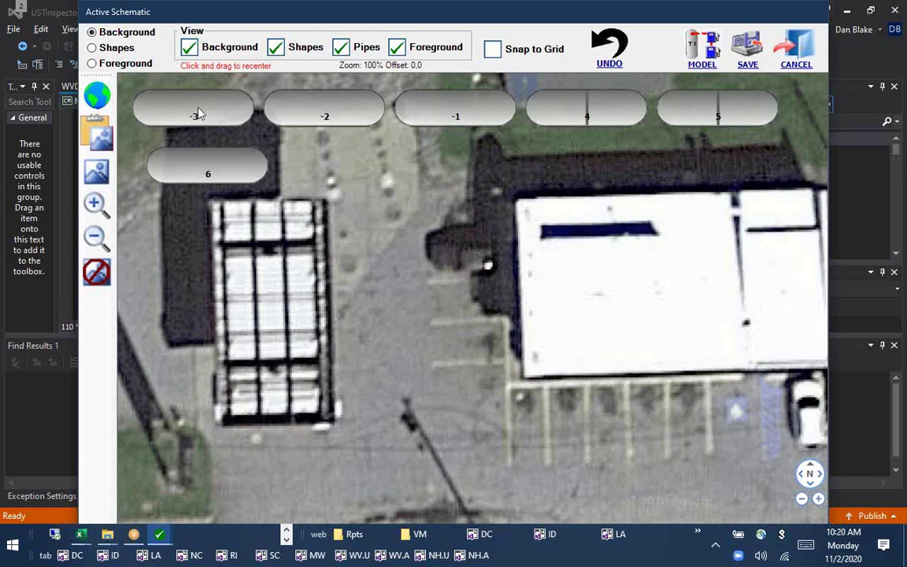
# Switch to editing shapes and move tanks -3 and 6 onto the canopy area of the aerial image.
pyautogui.click(118, 48)
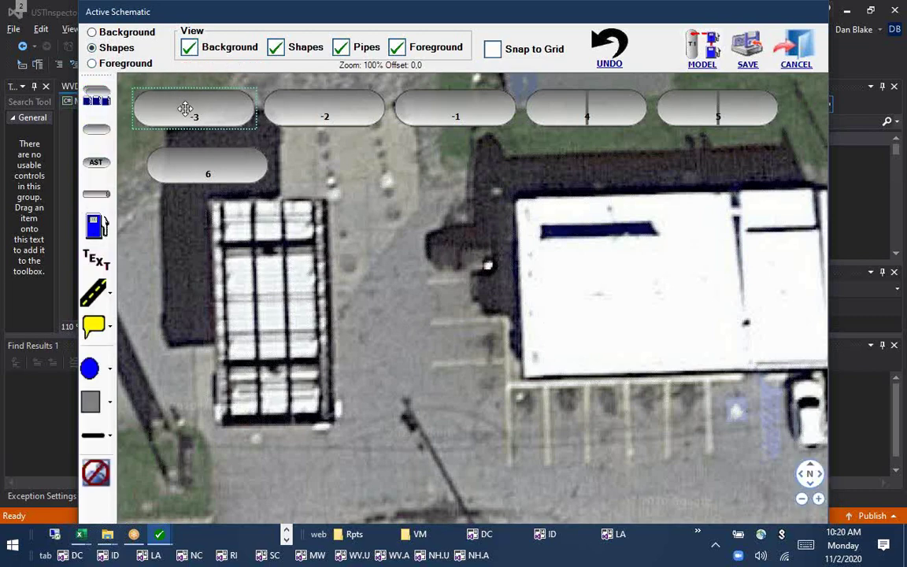
pyautogui.moveTo(183, 104); pyautogui.dragTo(337, 281)
pyautogui.moveTo(208, 167); pyautogui.dragTo(244, 358)
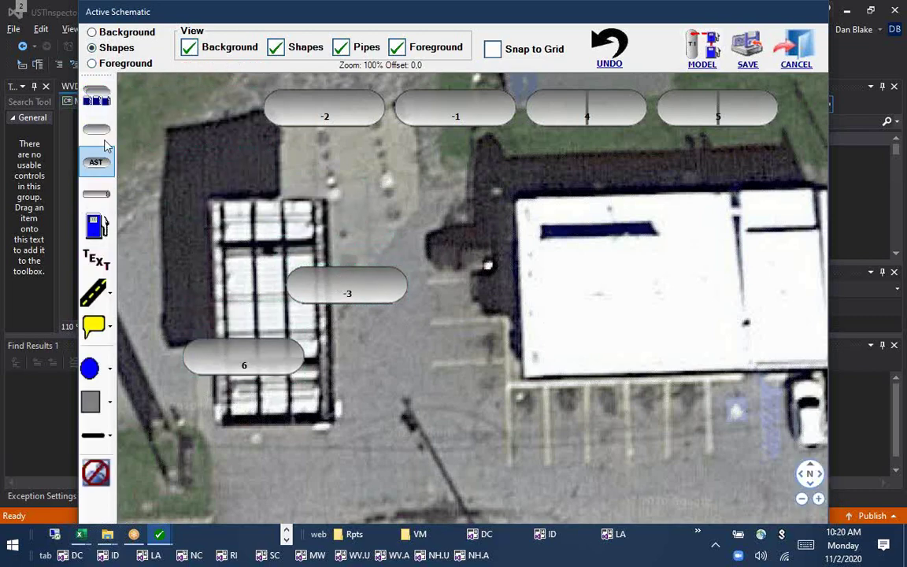
# Add two fuel dispensers and place them one above the other on the canopy.
pyautogui.click(96, 226)
pyautogui.moveTo(153, 105); pyautogui.dragTo(253, 244)
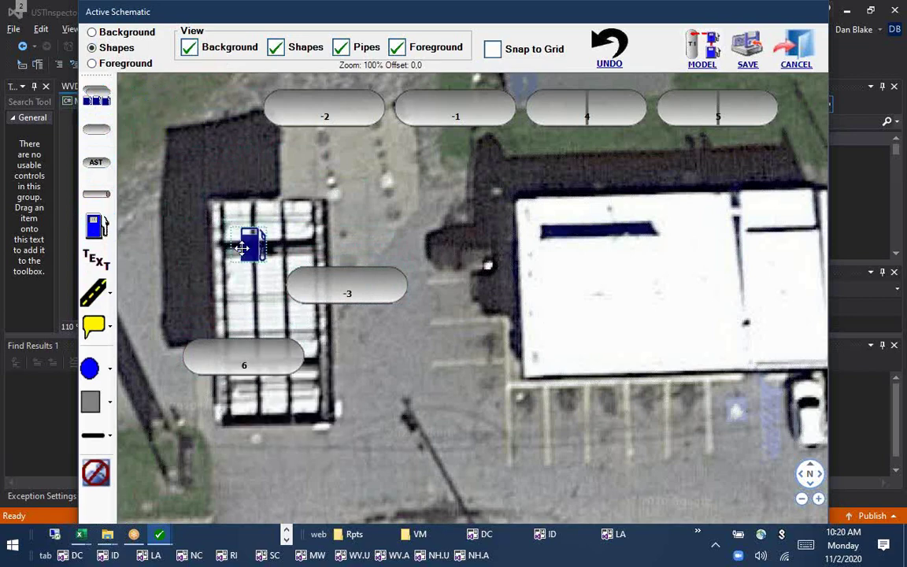
pyautogui.click(96, 226)
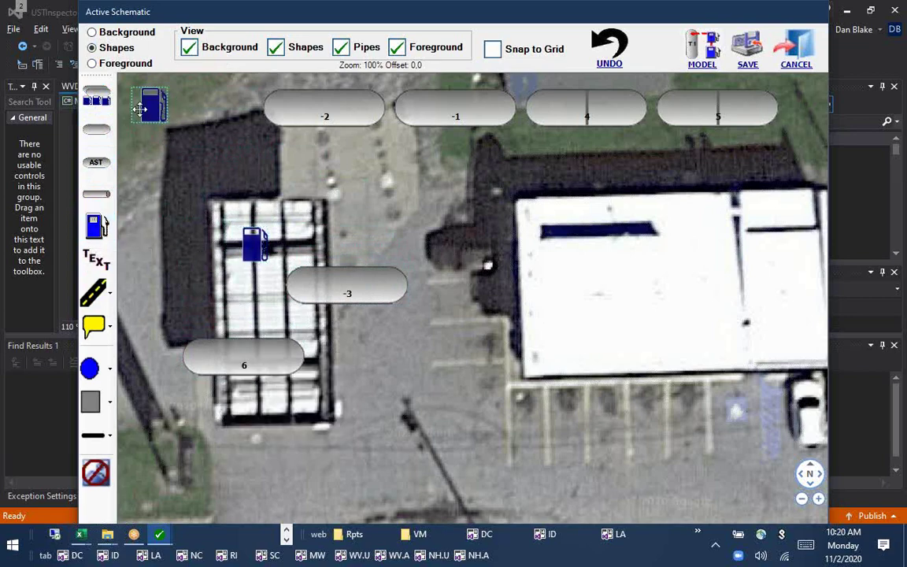
pyautogui.moveTo(152, 106); pyautogui.dragTo(246, 309)
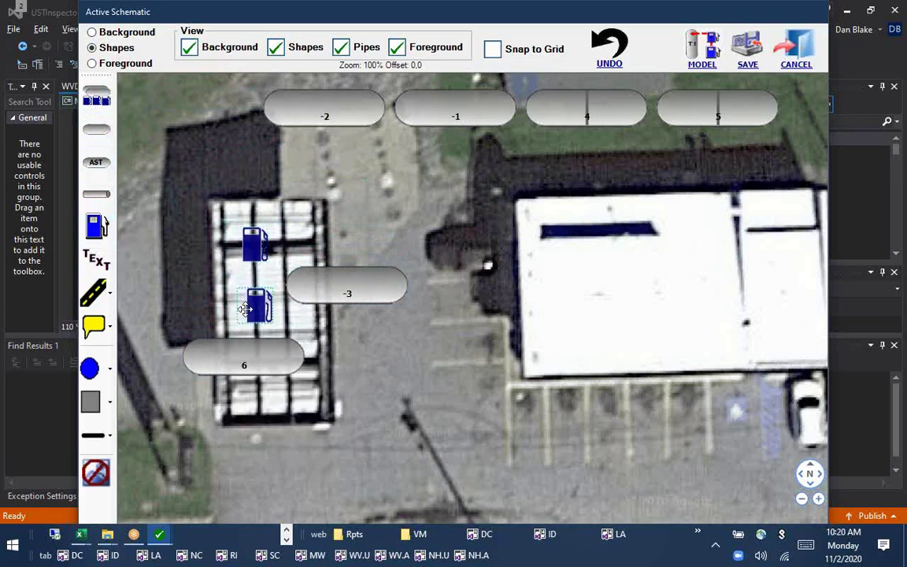
# Clear all shapes from the schematic and place one new tank on the concrete pad northeast of the canopy.
pyautogui.click(96, 473)
pyautogui.click(399, 305)
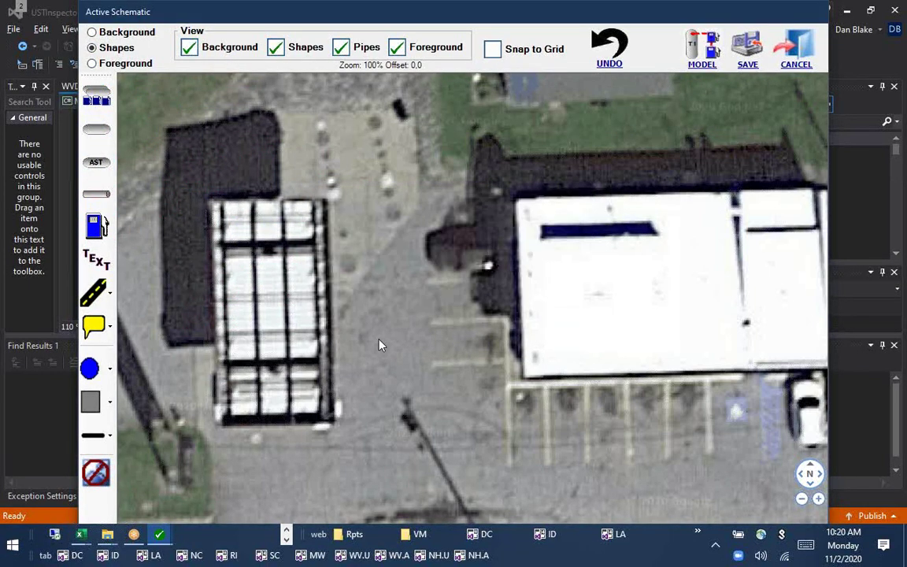
pyautogui.click(96, 129)
pyautogui.click(197, 118)
pyautogui.moveTo(197, 118); pyautogui.dragTo(414, 158)
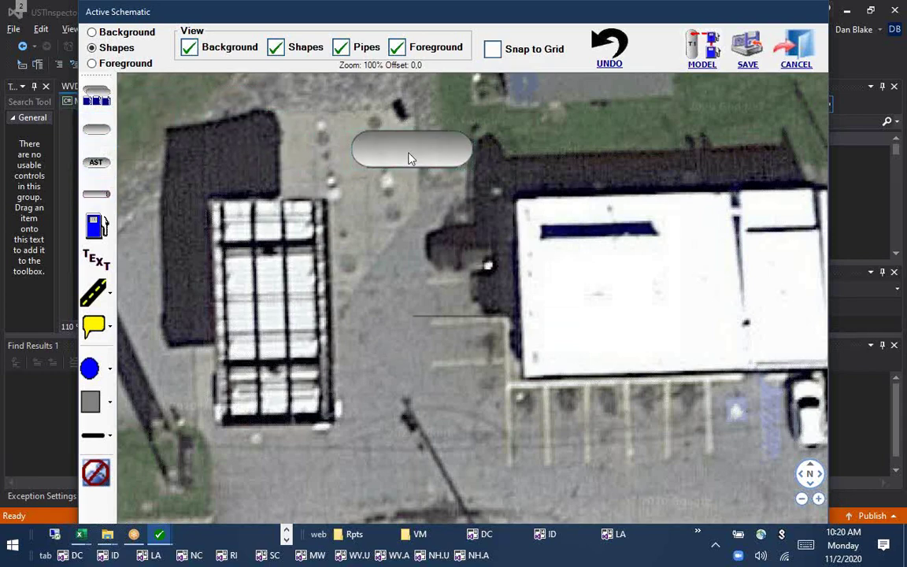
# Identify the new tank as Tank #-2 and move it over the upper right edge of the canopy.
pyautogui.rightClick(413, 157)
pyautogui.click(486, 176)
pyautogui.click(601, 229)
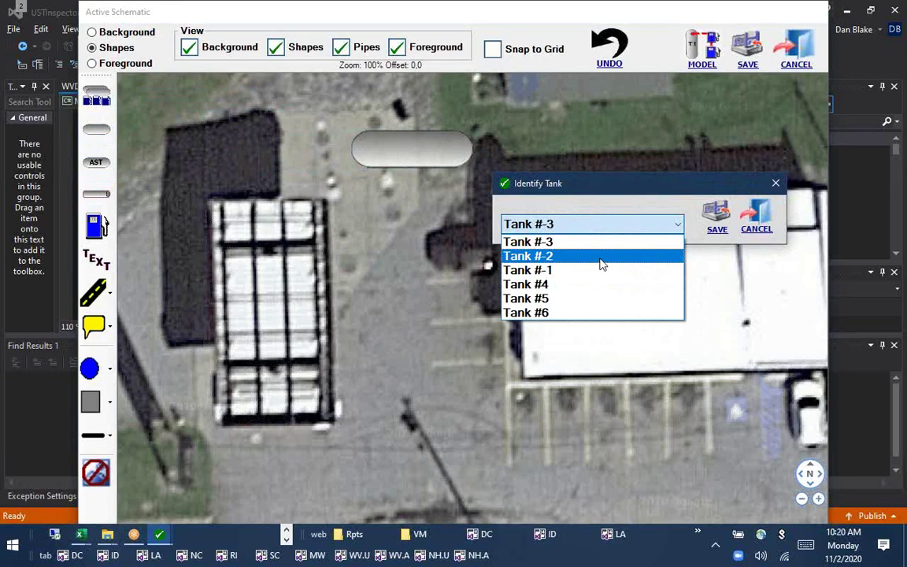
pyautogui.click(600, 260)
pyautogui.click(715, 220)
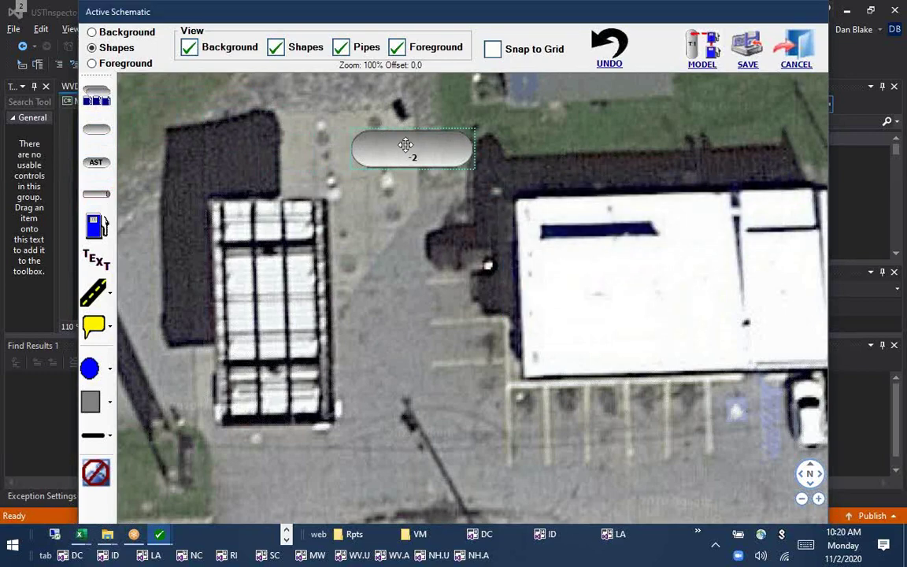
pyautogui.moveTo(405, 143); pyautogui.dragTo(331, 232)
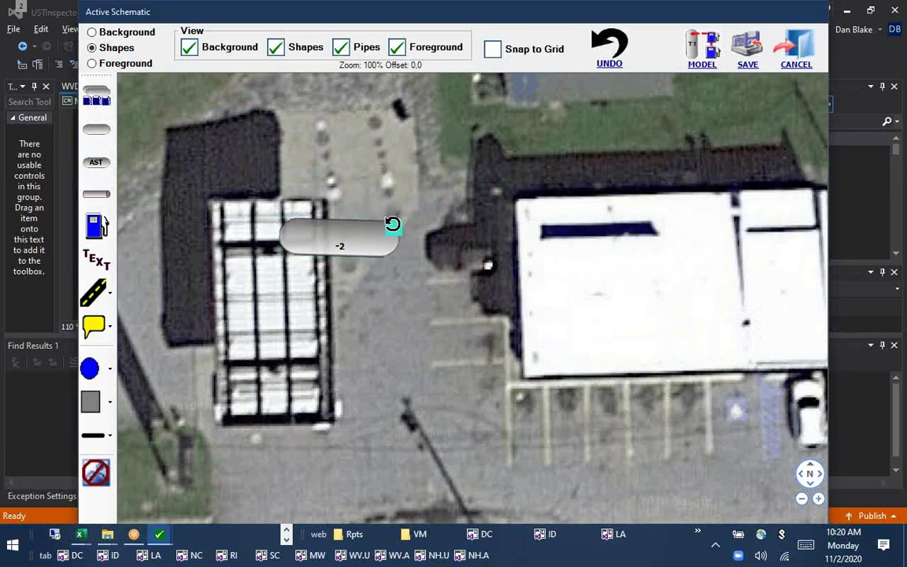
pyautogui.moveTo(346, 228)
pyautogui.mouseDown()
pyautogui.moveTo(340, 187)
pyautogui.moveTo(338, 228)
pyautogui.mouseUp()
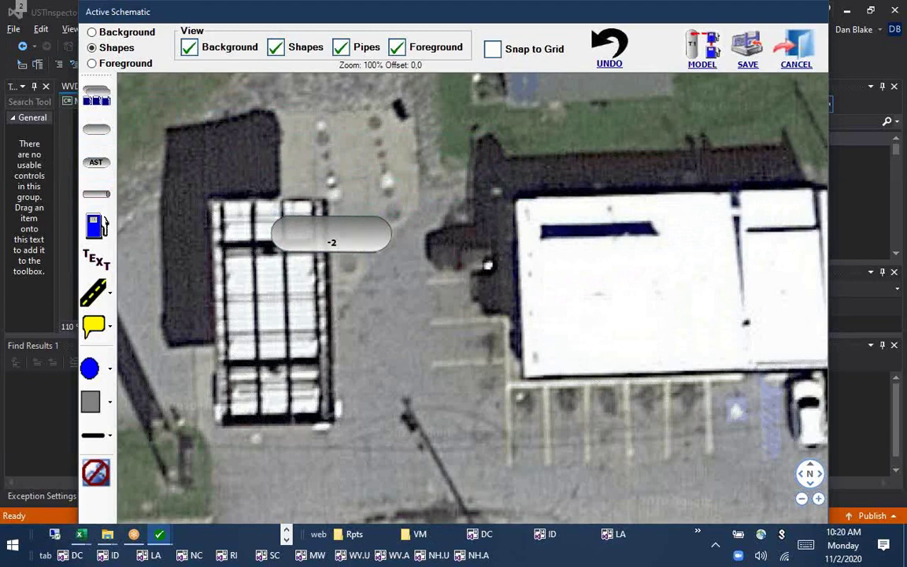
# Add a Warning callout above the store building's upper left corner with its leader line ending at tank -2.
pyautogui.click(106, 326)
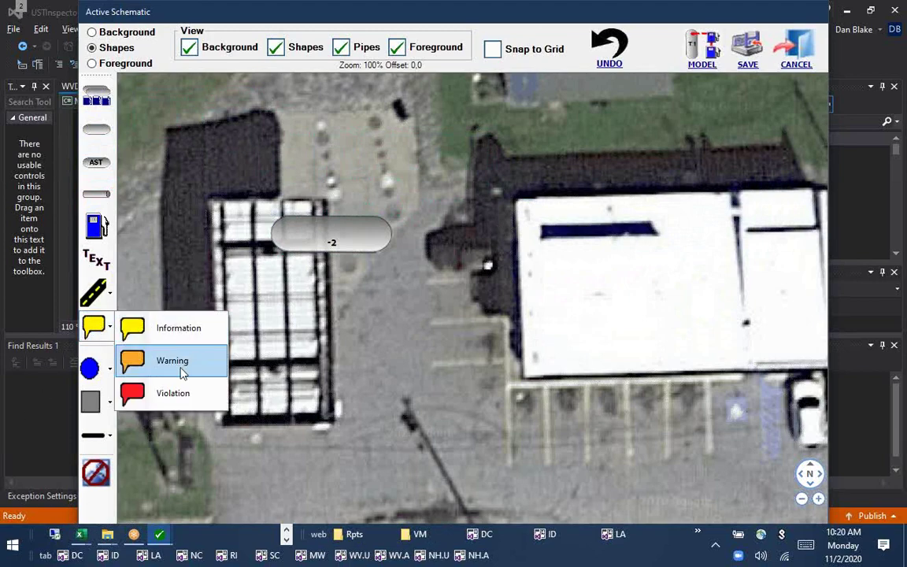
pyautogui.click(150, 361)
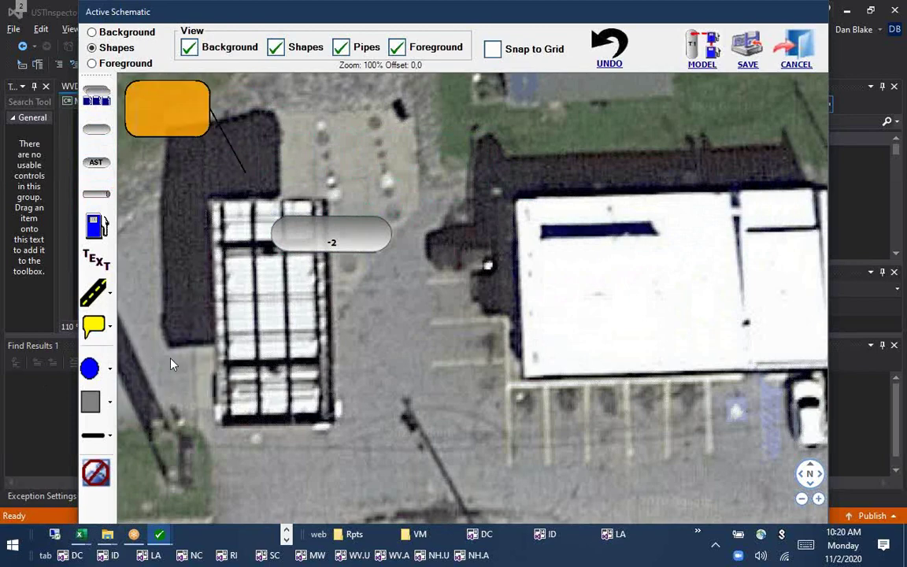
pyautogui.moveTo(244, 172); pyautogui.dragTo(301, 211)
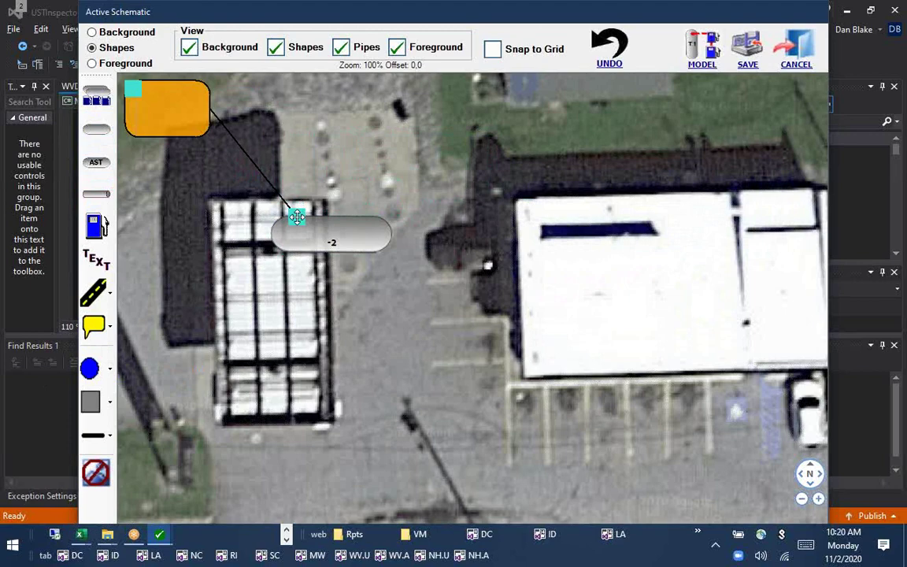
pyautogui.moveTo(200, 126); pyautogui.dragTo(571, 142)
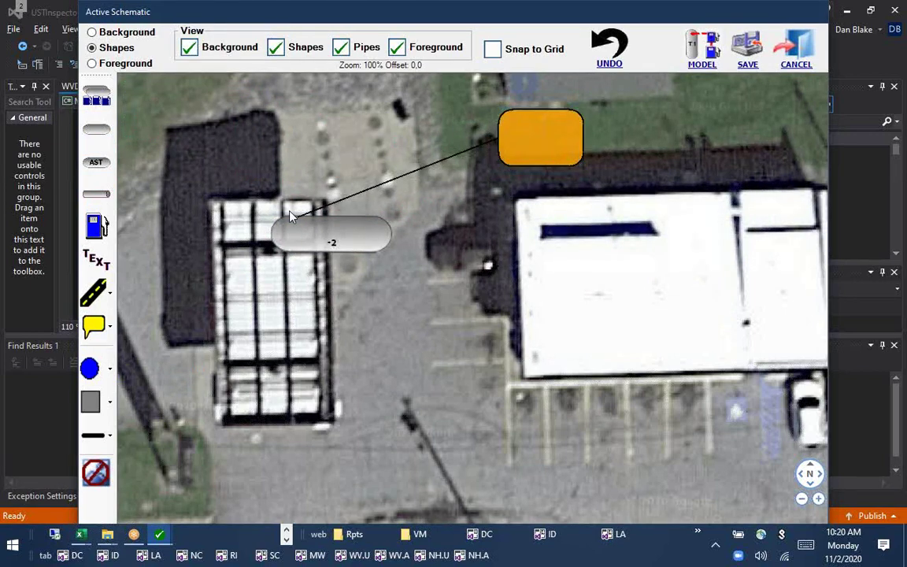
pyautogui.moveTo(297, 214); pyautogui.dragTo(370, 215)
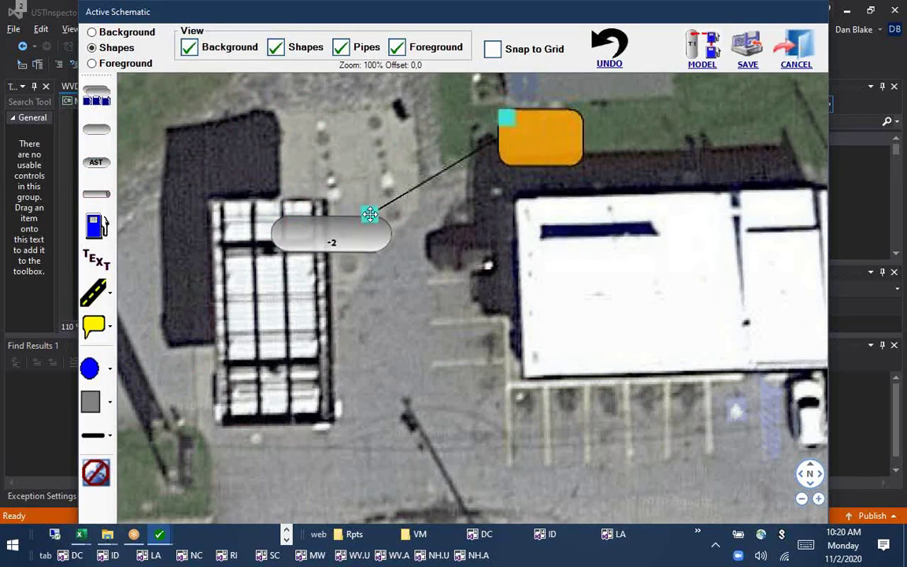
# Set the warning callout's text to "Contamination".
pyautogui.doubleClick(561, 148)
pyautogui.write('C')
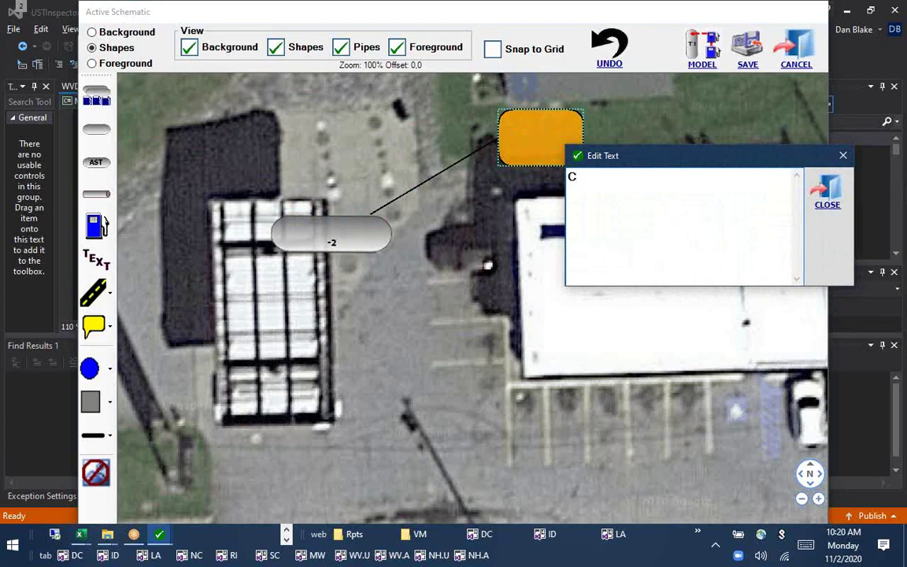
pyautogui.write('ontamination')
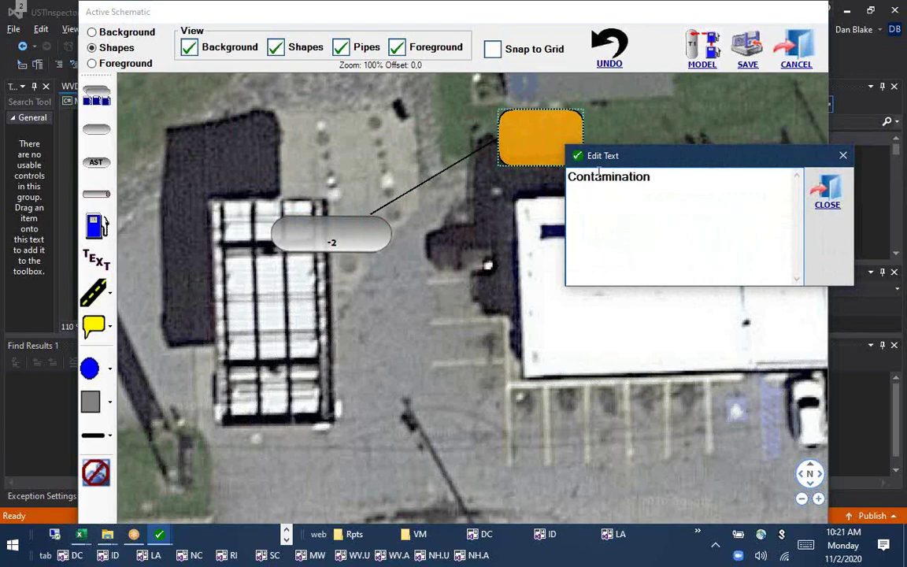
pyautogui.click(827, 196)
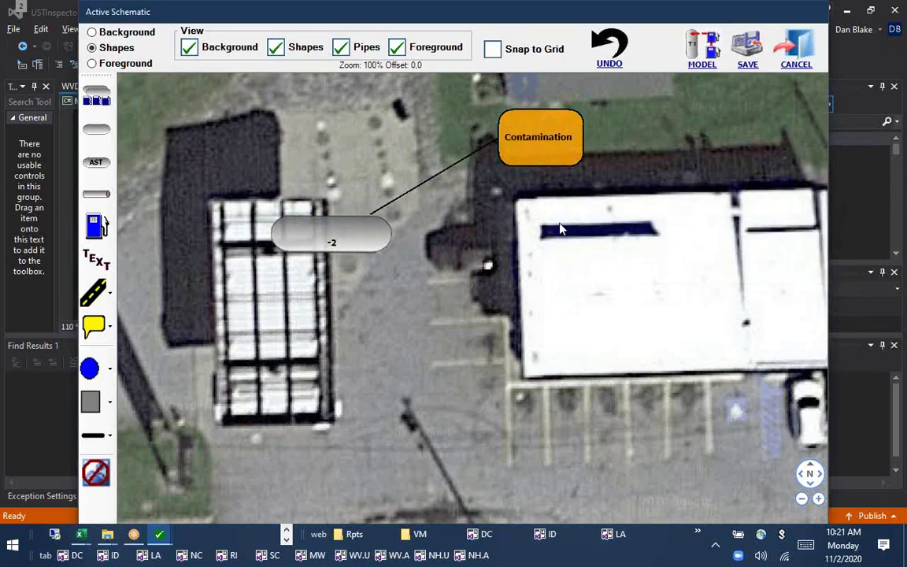
# Move the Contamination callout's leader end onto the concrete pad above tank -2 and add a second leader ending beyond the pad's upper edge.
pyautogui.click(361, 235)
pyautogui.moveTo(372, 211); pyautogui.dragTo(354, 178)
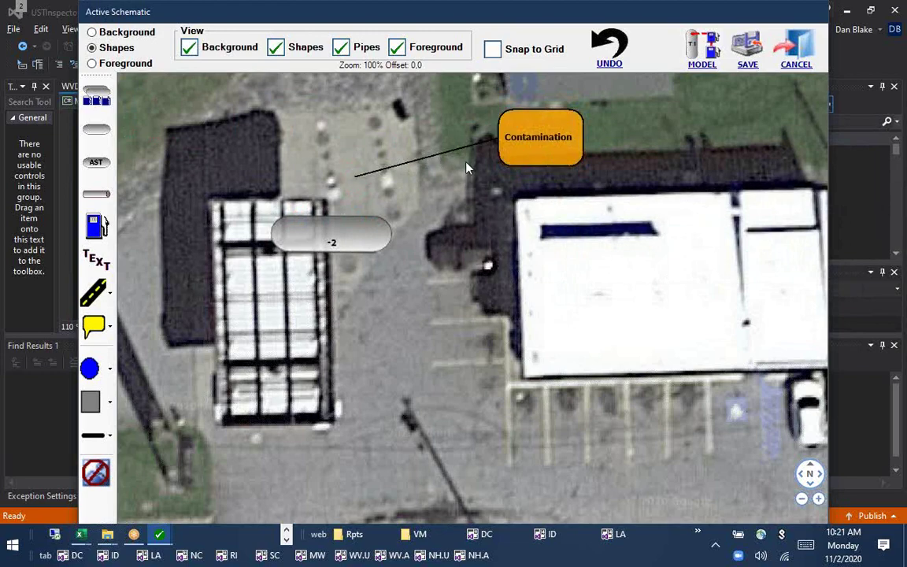
pyautogui.rightClick(523, 140)
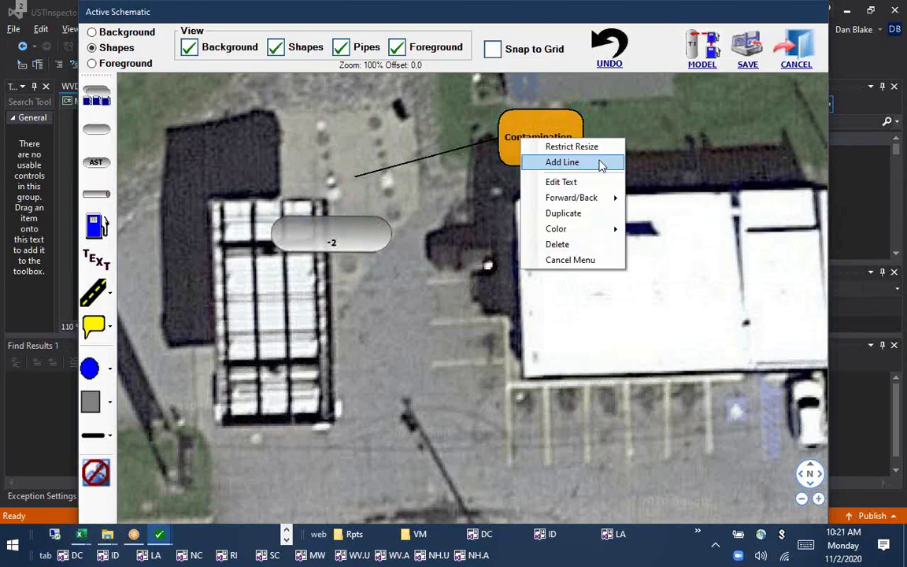
pyautogui.click(551, 162)
pyautogui.moveTo(480, 219); pyautogui.dragTo(352, 85)
pyautogui.moveTo(354, 177); pyautogui.dragTo(352, 183)
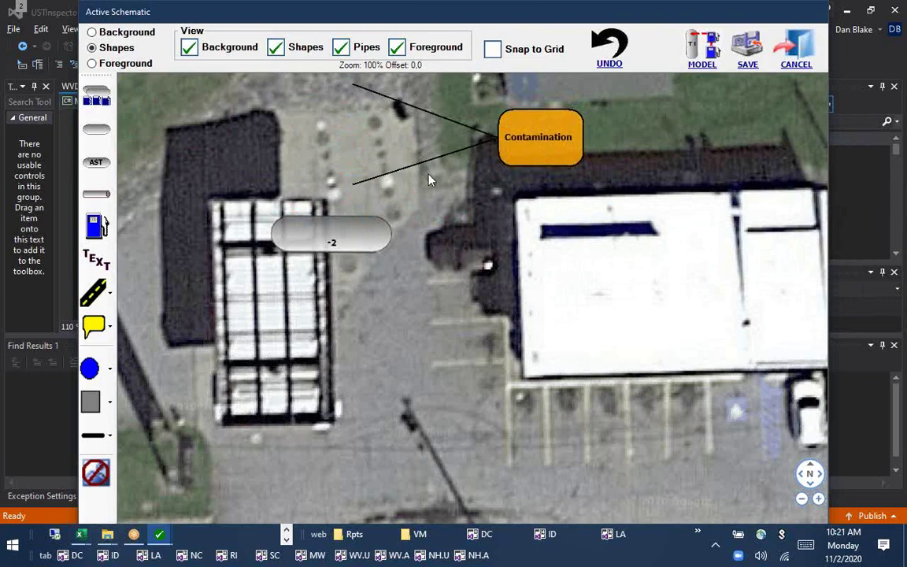
# Draw three blue freehand arrows on the foreground layer, pointing southeast across the pavement between the canopy and the store.
pyautogui.click(122, 64)
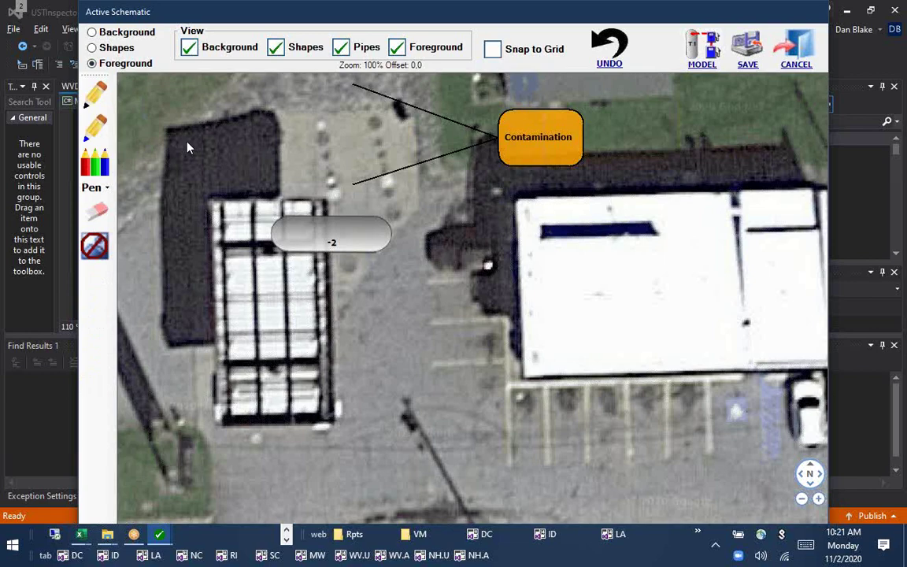
pyautogui.click(96, 126)
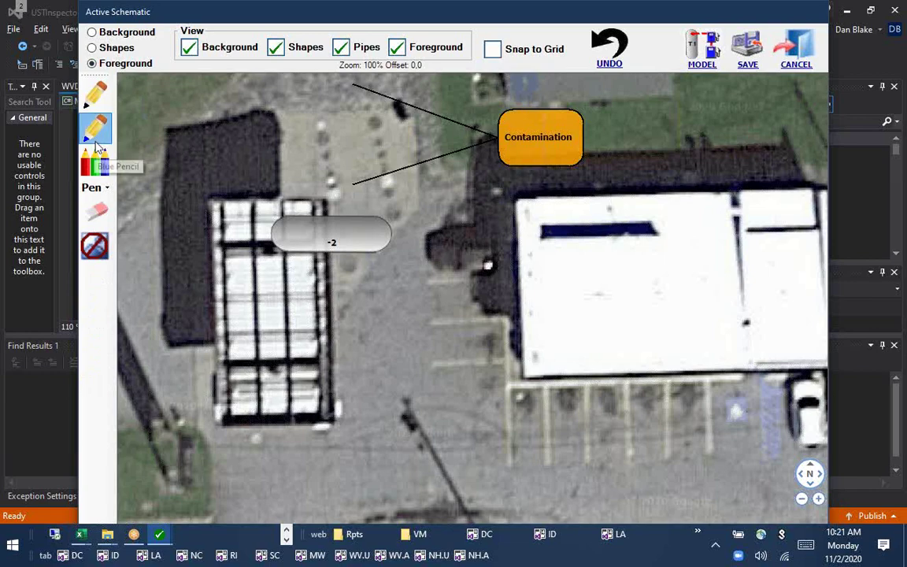
pyautogui.moveTo(364, 312); pyautogui.dragTo(447, 419)
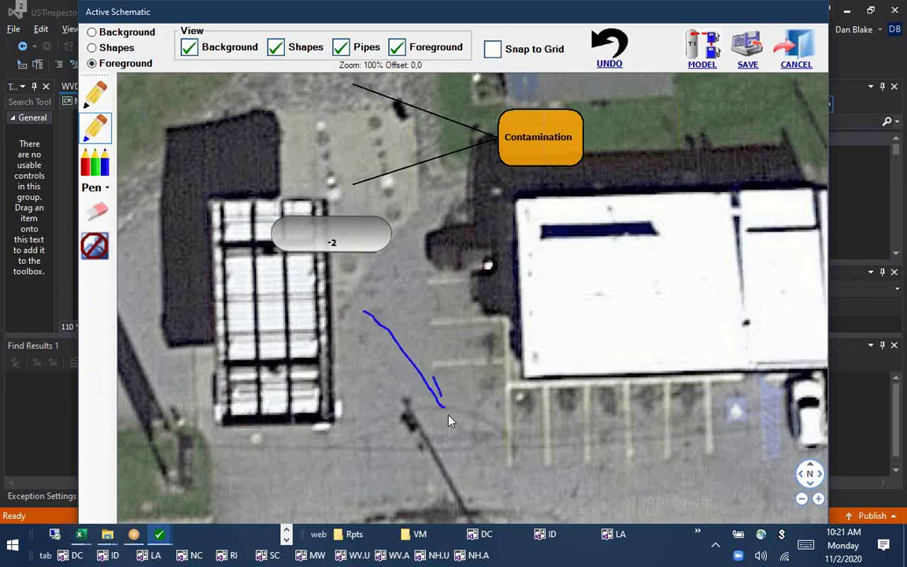
pyautogui.moveTo(472, 367)
pyautogui.mouseDown()
pyautogui.moveTo(518, 398)
pyautogui.moveTo(510, 416)
pyautogui.mouseUp()
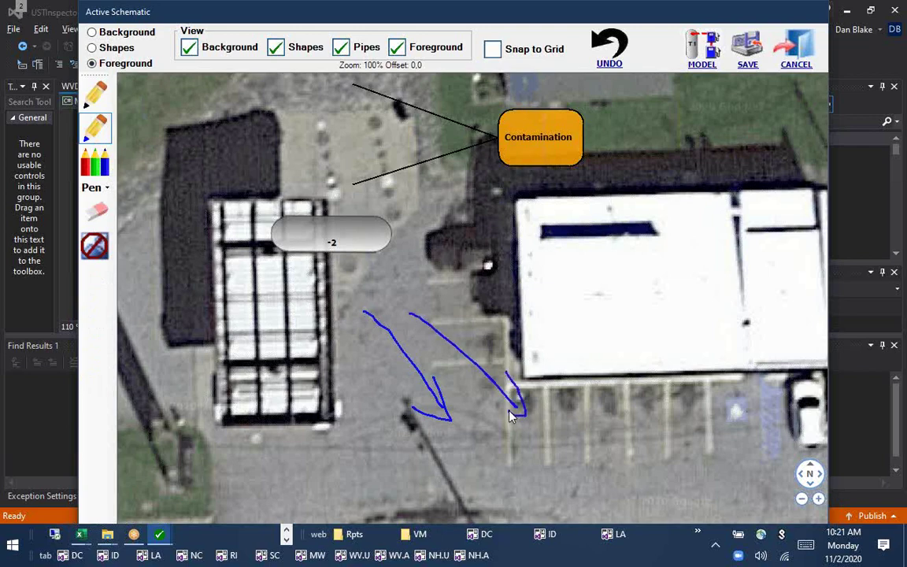
pyautogui.moveTo(358, 415)
pyautogui.mouseDown()
pyautogui.moveTo(387, 435)
pyautogui.moveTo(389, 405)
pyautogui.mouseUp()
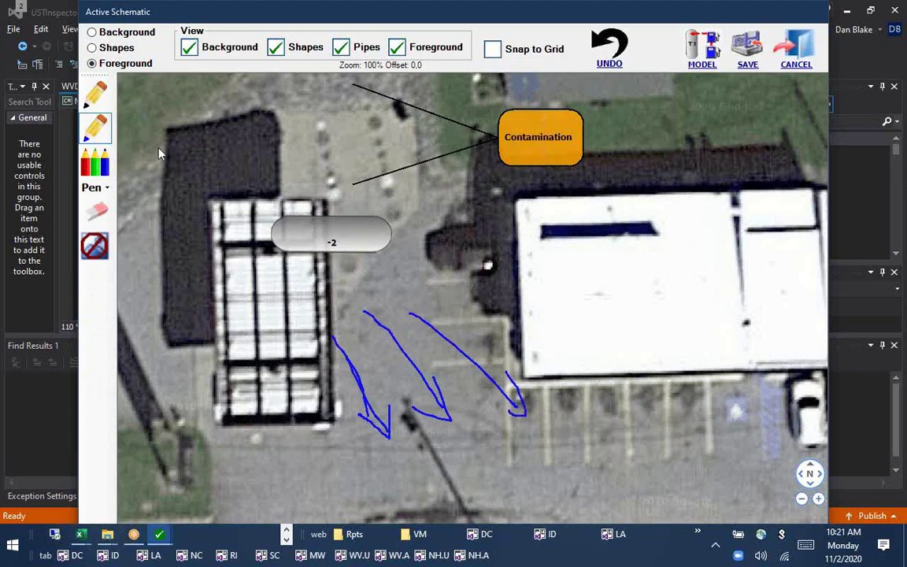
# Move tank -2 up and left onto the canopy's upper edge in the shapes layer, and save the diagram.
pyautogui.click(118, 49)
pyautogui.moveTo(331, 239); pyautogui.dragTo(284, 188)
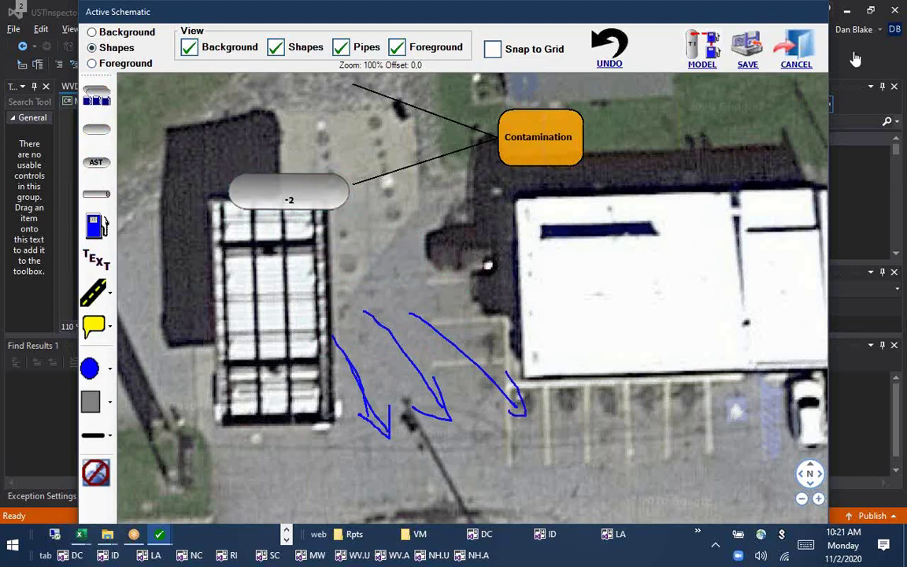
pyautogui.click(749, 64)
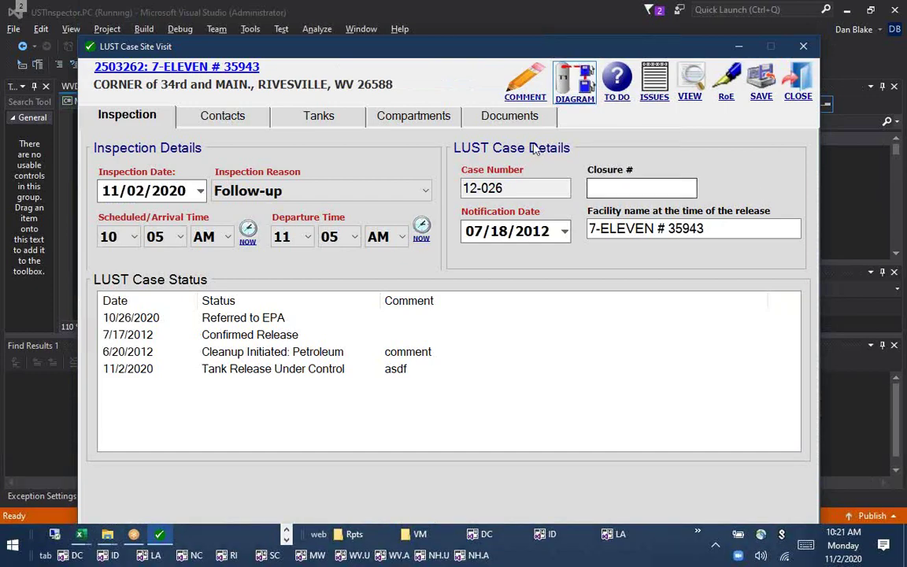
# Check the Site Diagram file and its available actions in the visit's documents, and return to the inspection details.
pyautogui.click(504, 122)
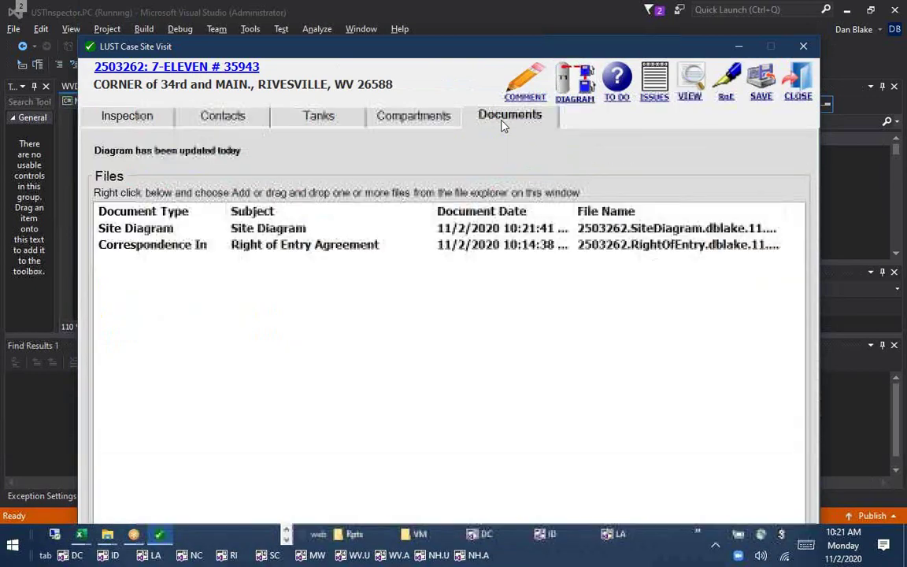
pyautogui.rightClick(422, 231)
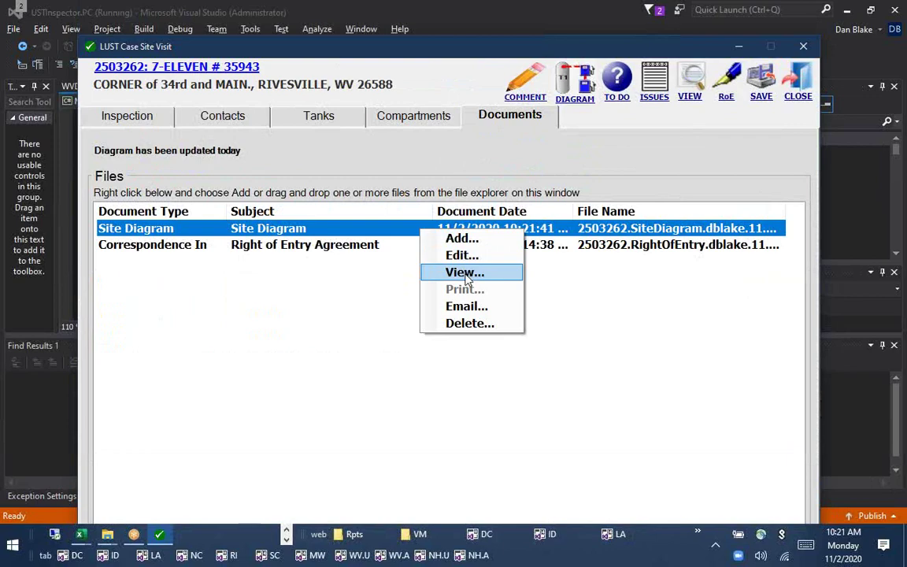
pyautogui.click(367, 150)
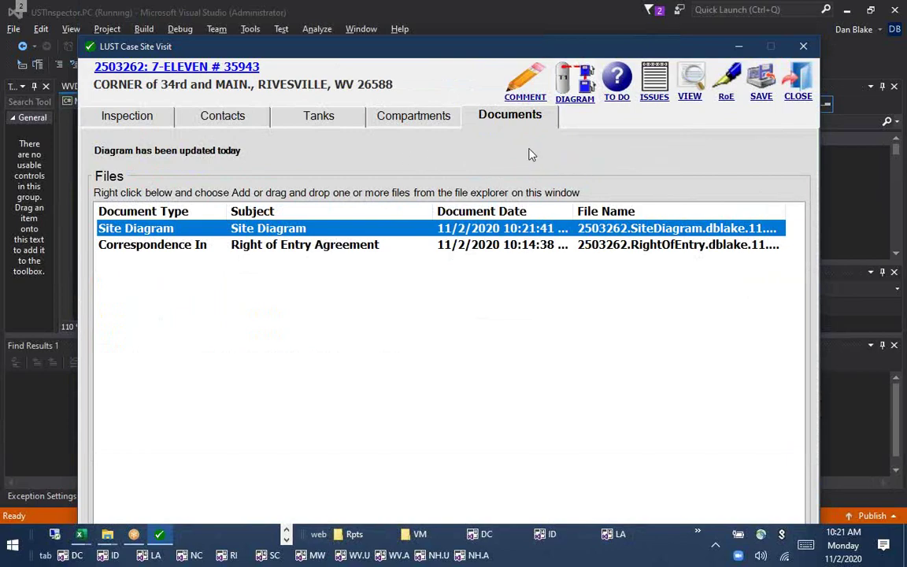
pyautogui.click(146, 119)
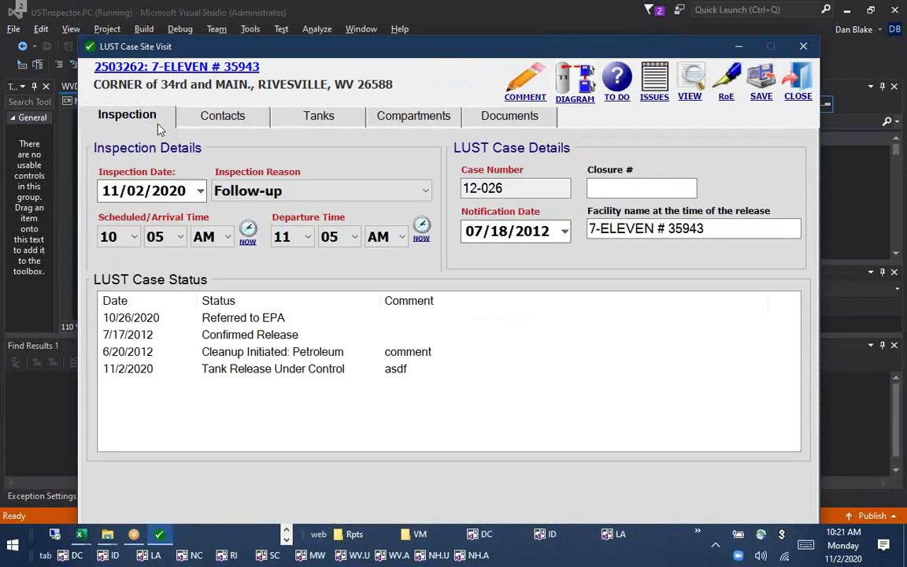
# Review the visit's missing entries and go to the screen for Tank 6's missing capacity.
pyautogui.click(617, 95)
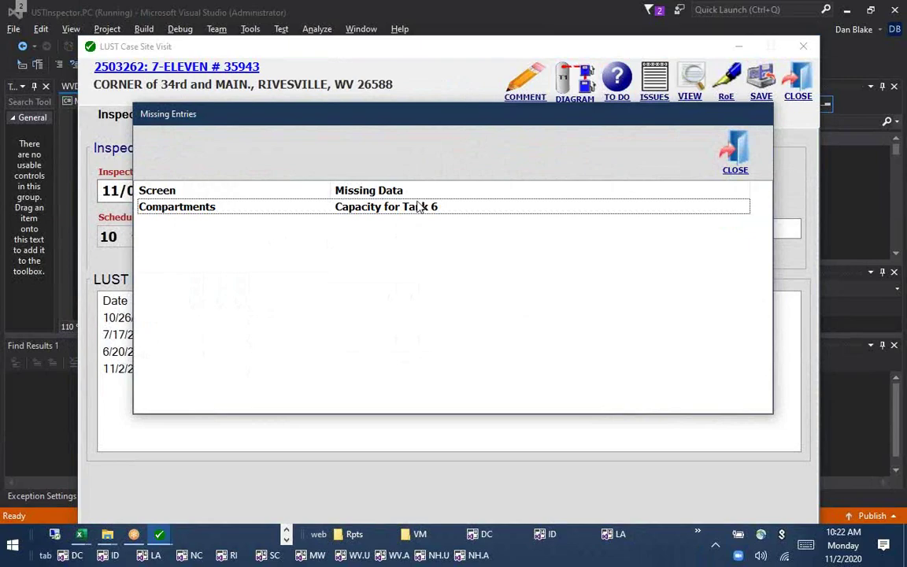
pyautogui.rightClick(407, 207)
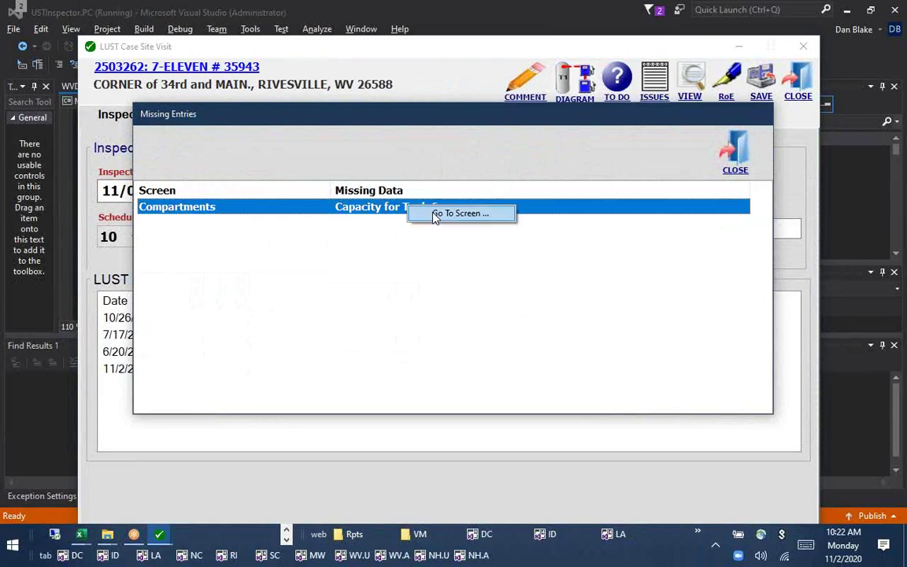
pyautogui.click(438, 221)
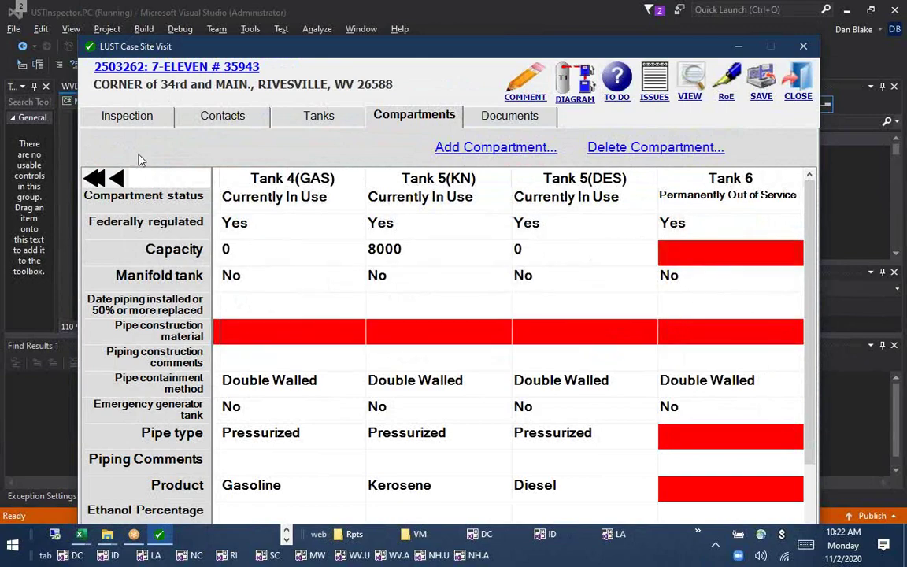
# Return to the inspection details and clear the departure time.
pyautogui.click(130, 118)
pyautogui.click(401, 238)
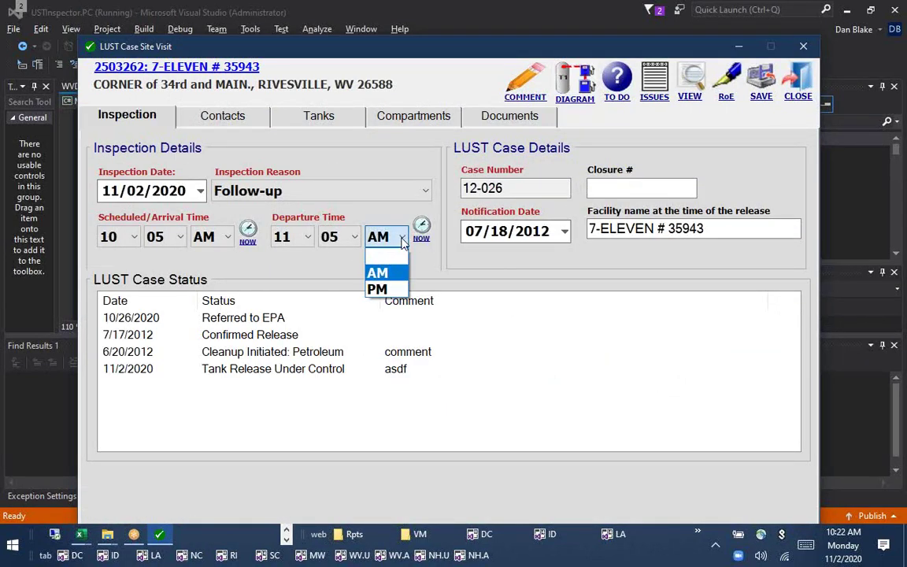
pyautogui.click(390, 258)
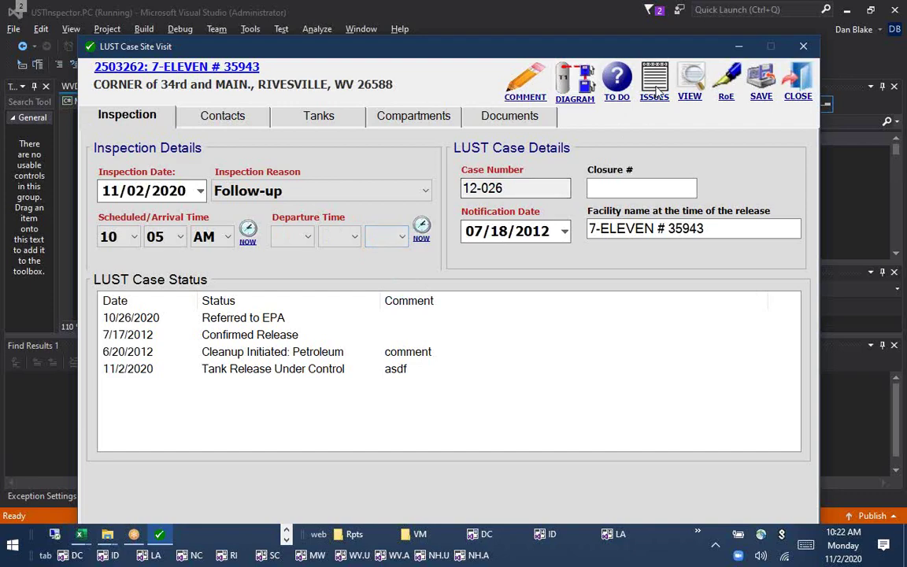
# Recheck the missing entries and go to the screen for the missing departure time.
pyautogui.click(616, 81)
pyautogui.rightClick(344, 209)
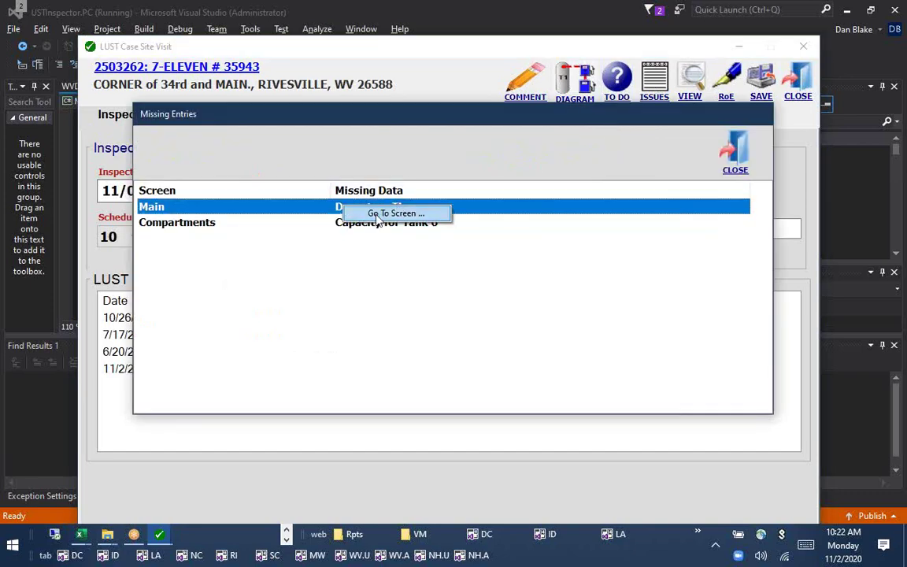
pyautogui.click(396, 213)
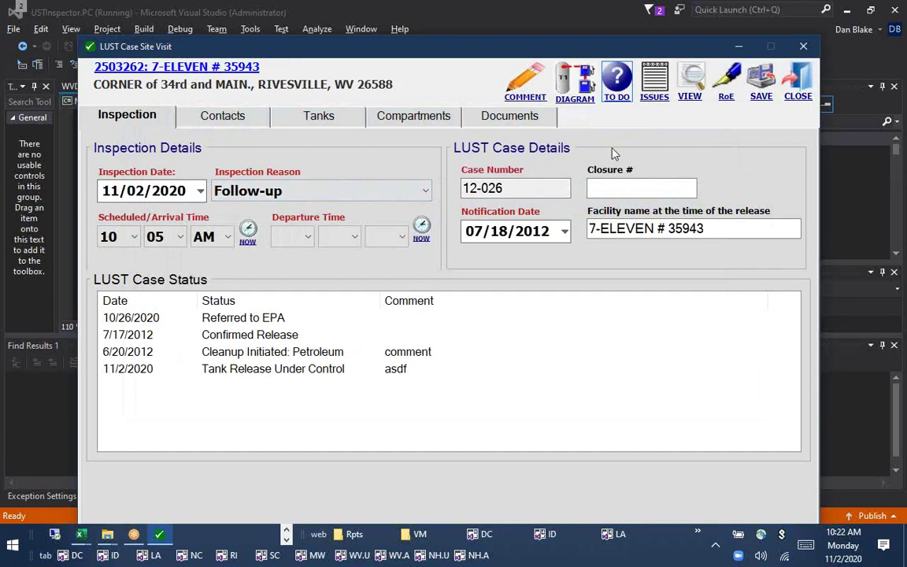
# Start adding a violation from the visit's issues and browse the available LUST Case violations.
pyautogui.click(657, 91)
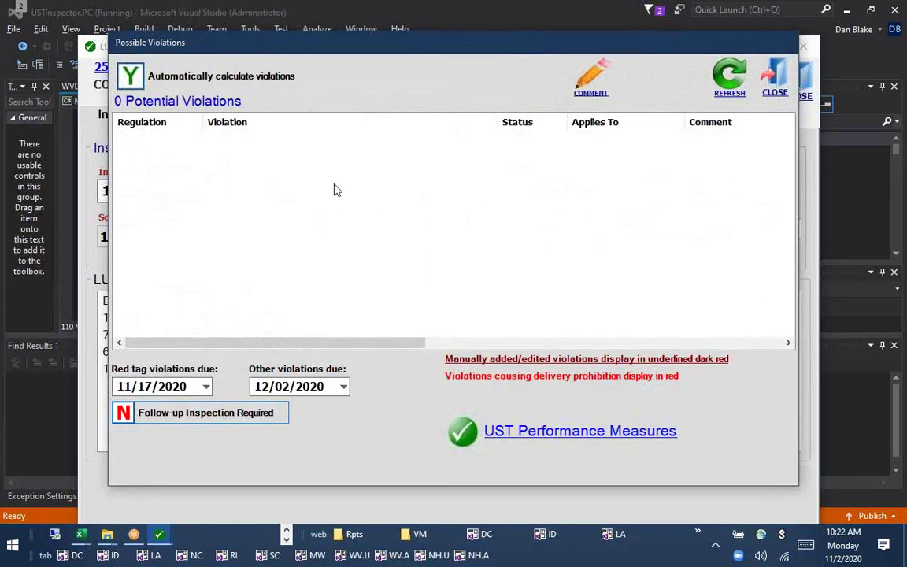
pyautogui.rightClick(334, 189)
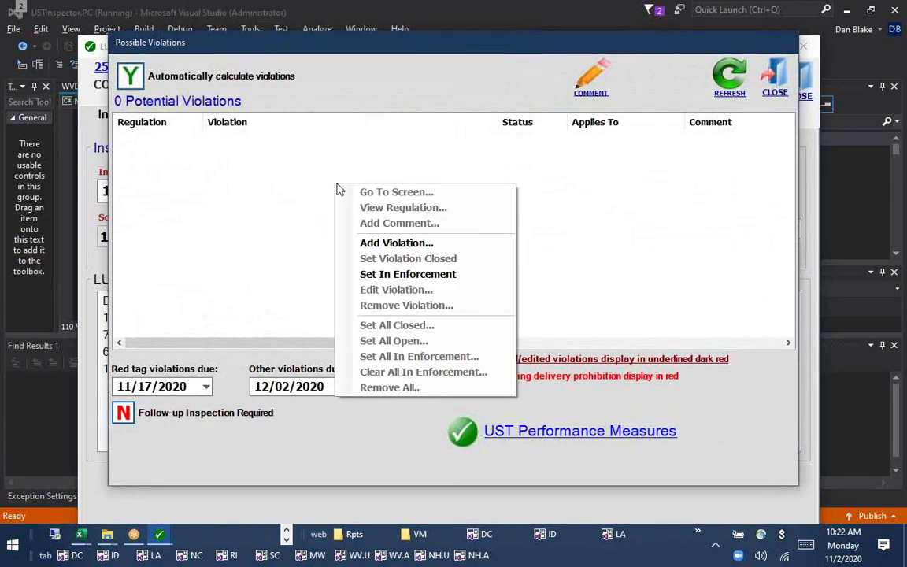
pyautogui.click(396, 244)
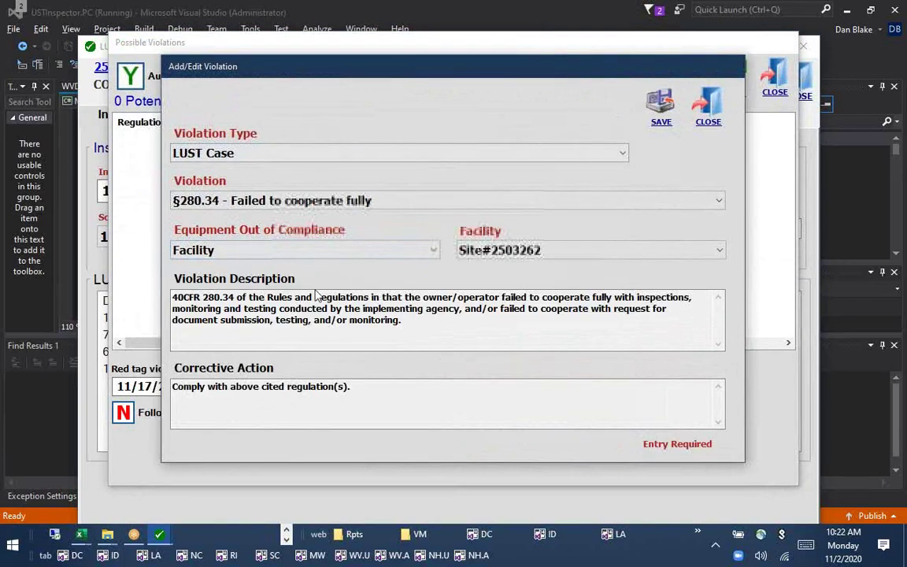
pyautogui.click(308, 201)
pyautogui.scroll(-1, 361, 381)
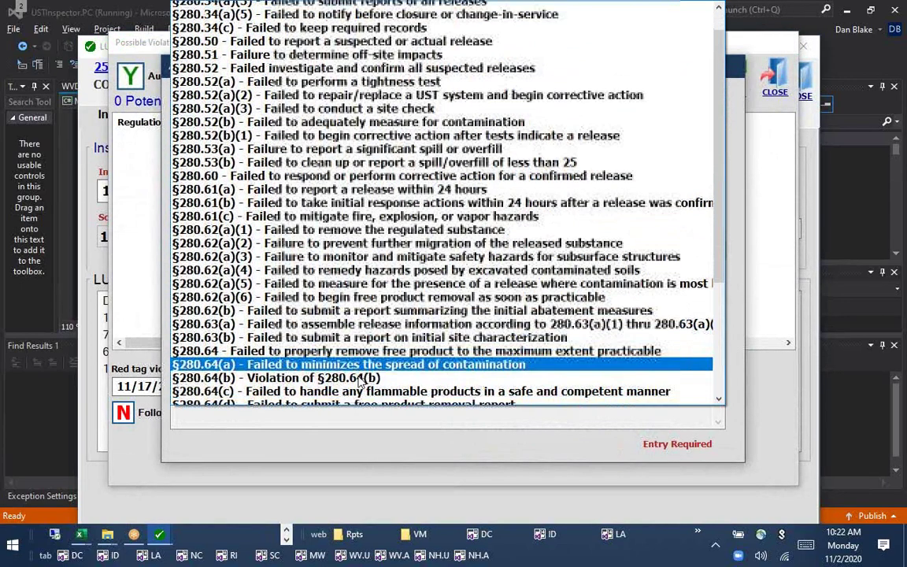
pyautogui.scroll(-2, 405, 345)
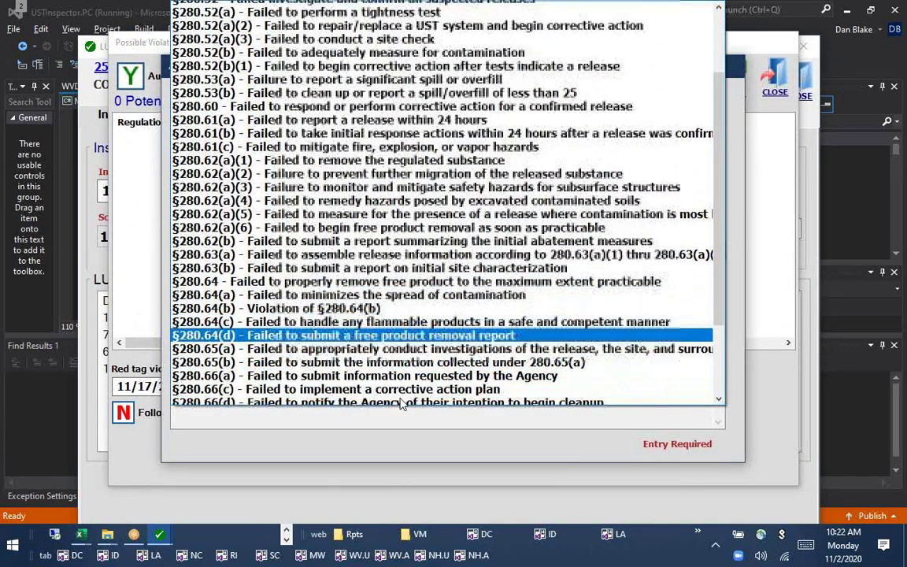
pyautogui.scroll(-1, 402, 394)
pyautogui.scroll(3, 402, 358)
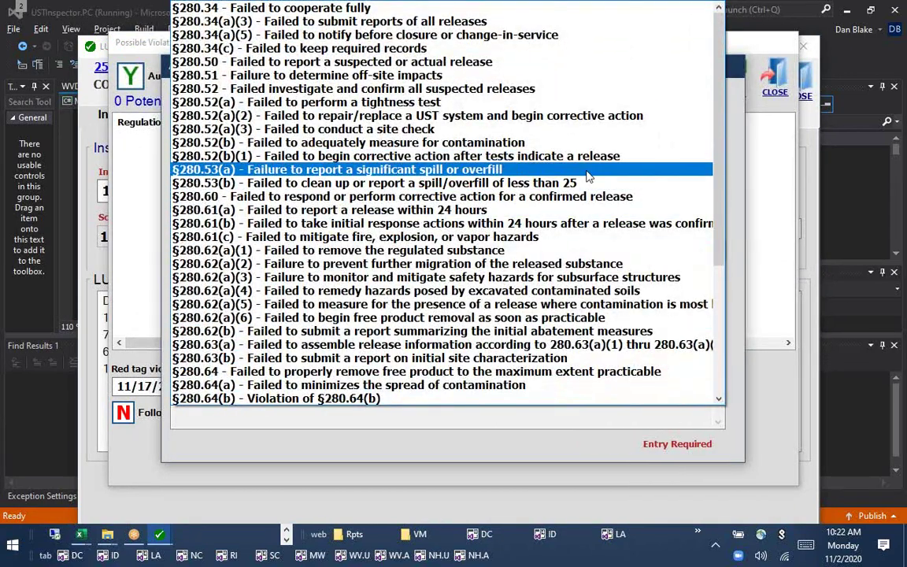
pyautogui.press('Escape')
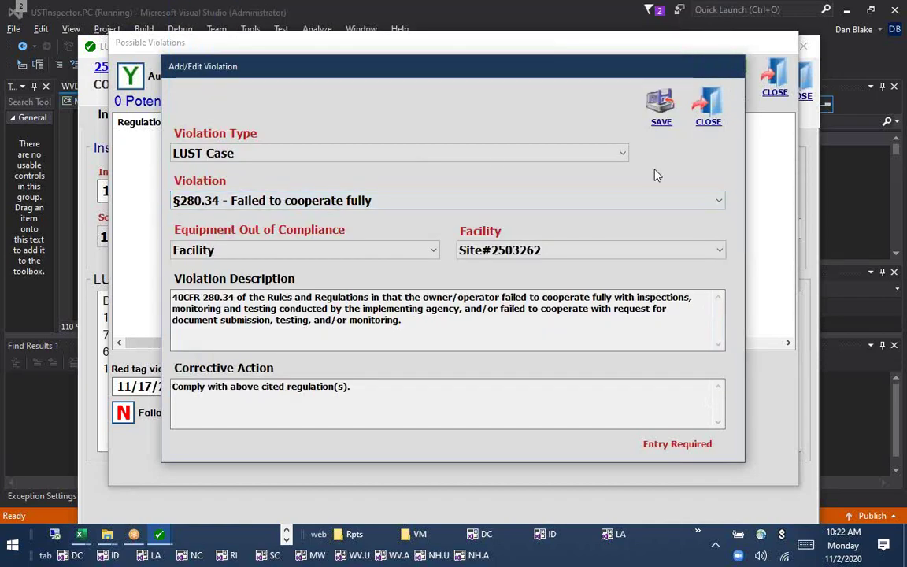
# Set the violation type to All and browse the full list of violations.
pyautogui.click(237, 153)
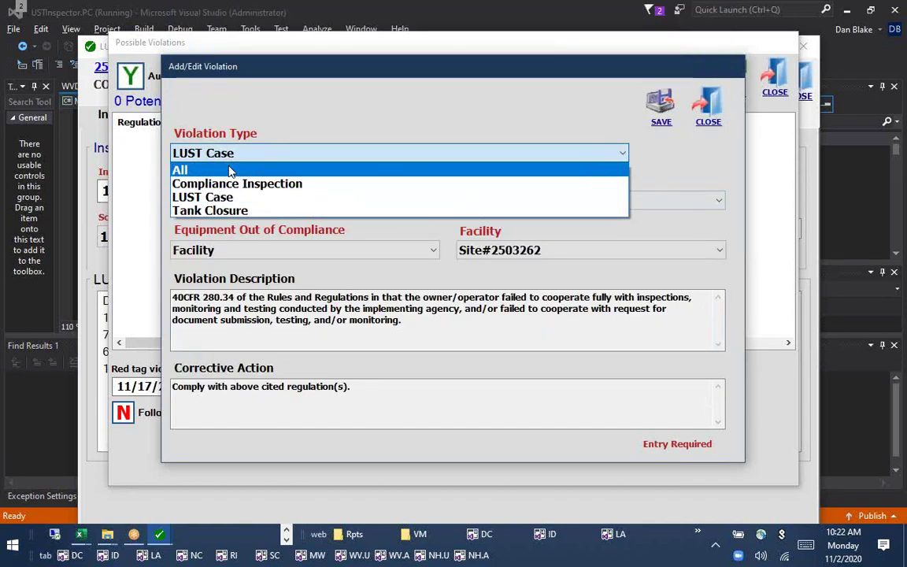
pyautogui.click(184, 172)
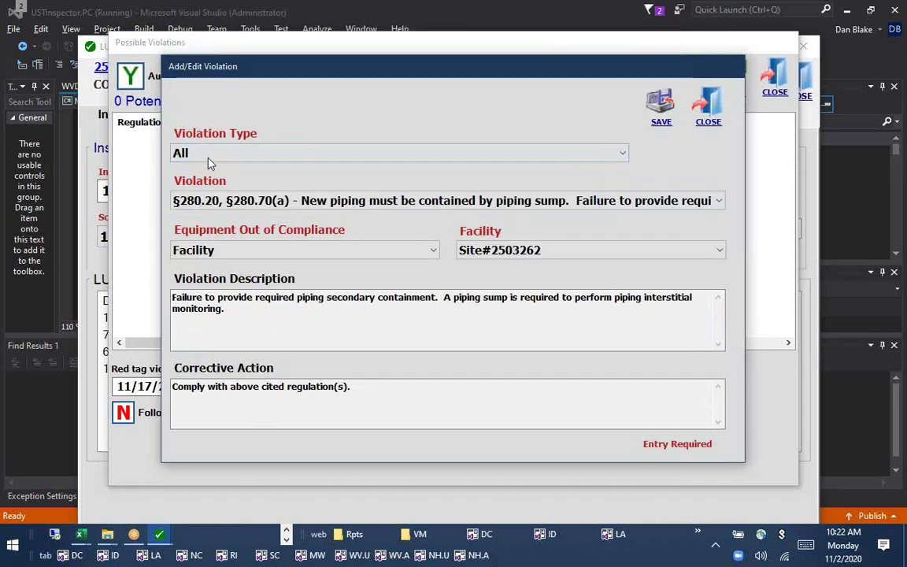
pyautogui.click(267, 200)
pyautogui.scroll(-1, 315, 236)
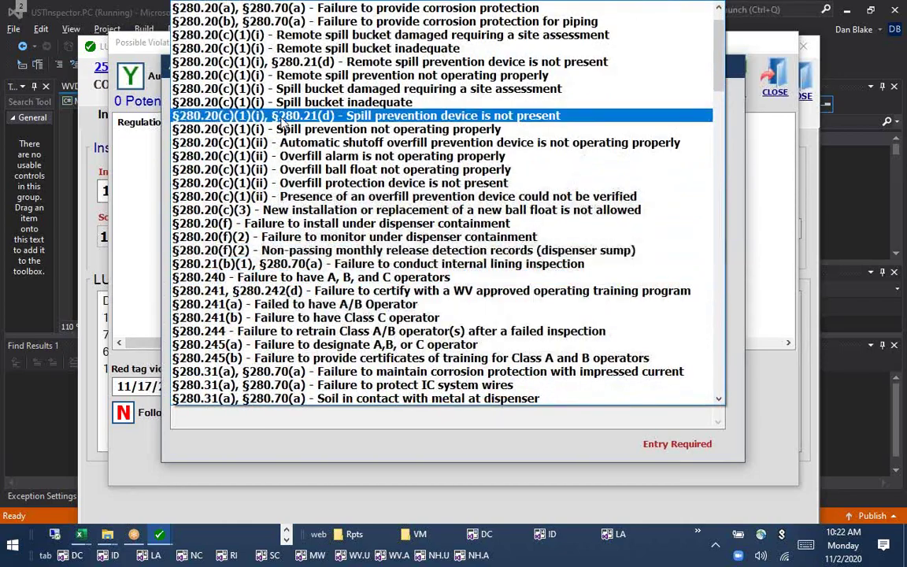
pyautogui.scroll(1, 385, 228)
pyautogui.scroll(-3, 393, 244)
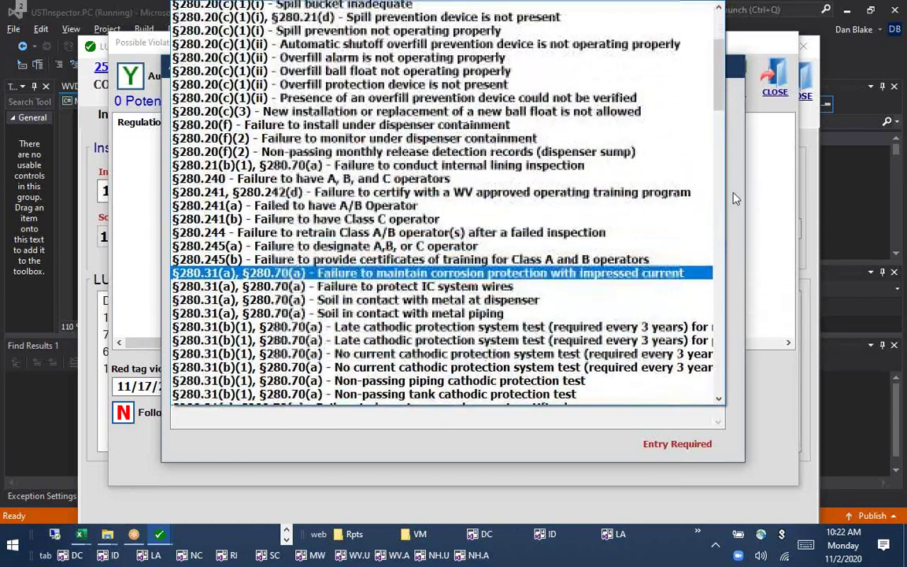
pyautogui.click(727, 200)
pyautogui.click(716, 201)
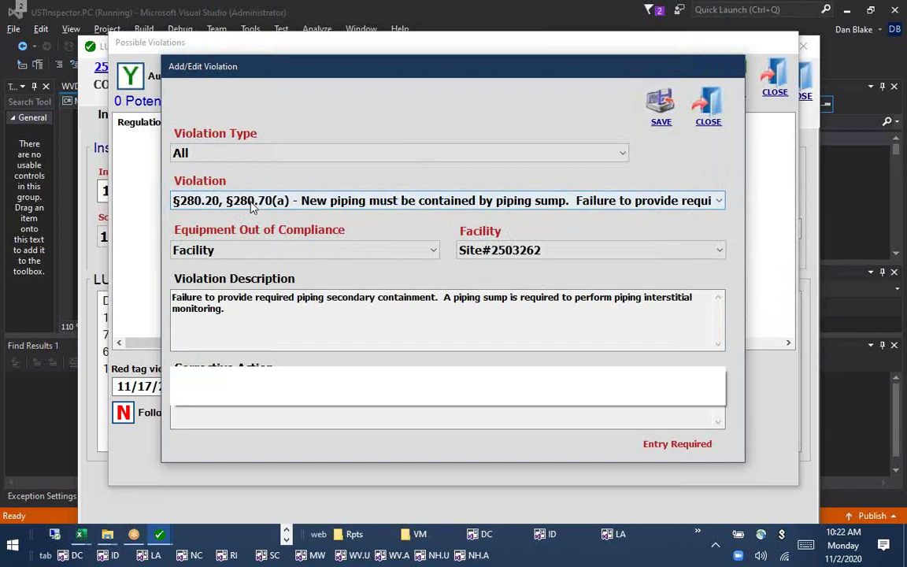
pyautogui.scroll(-10, 664, 174)
pyautogui.press('Escape')
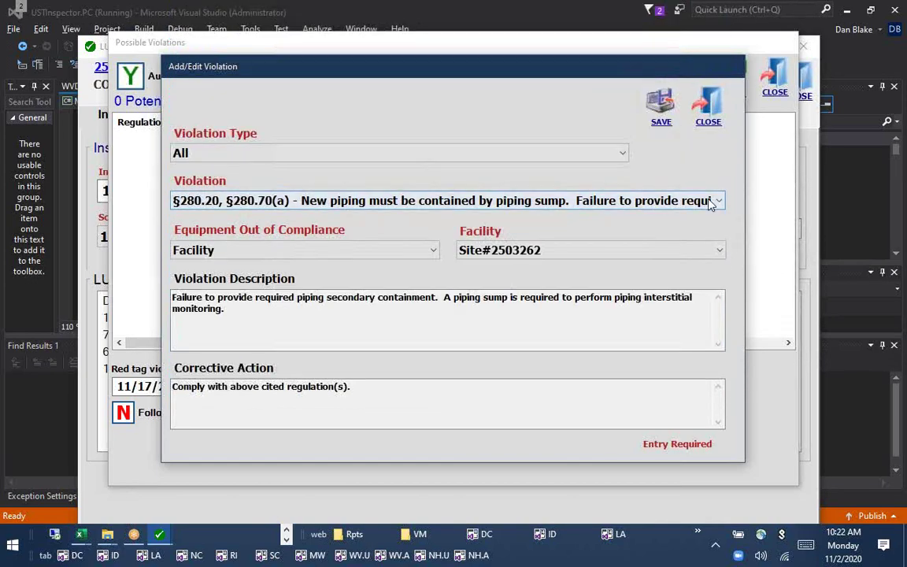
# Switch the violation type to Tank Closure, view its available violations, and switch the type to Compliance Inspection.
pyautogui.click(265, 155)
pyautogui.click(253, 210)
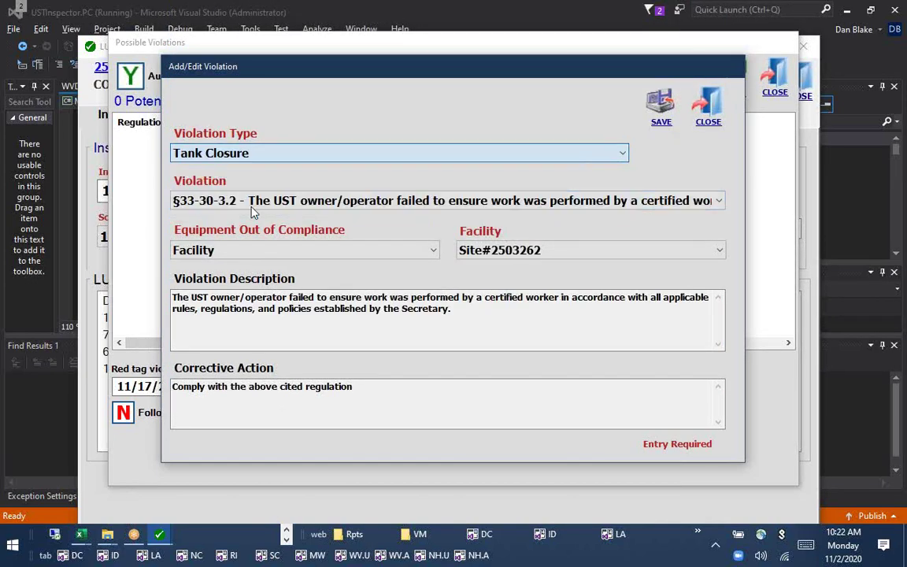
pyautogui.click(256, 203)
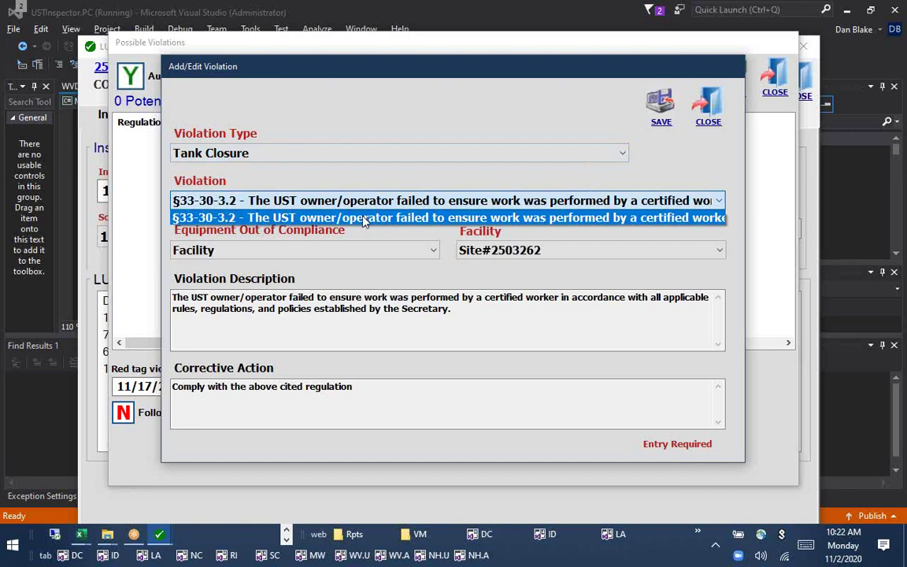
pyautogui.click(319, 156)
pyautogui.click(319, 156)
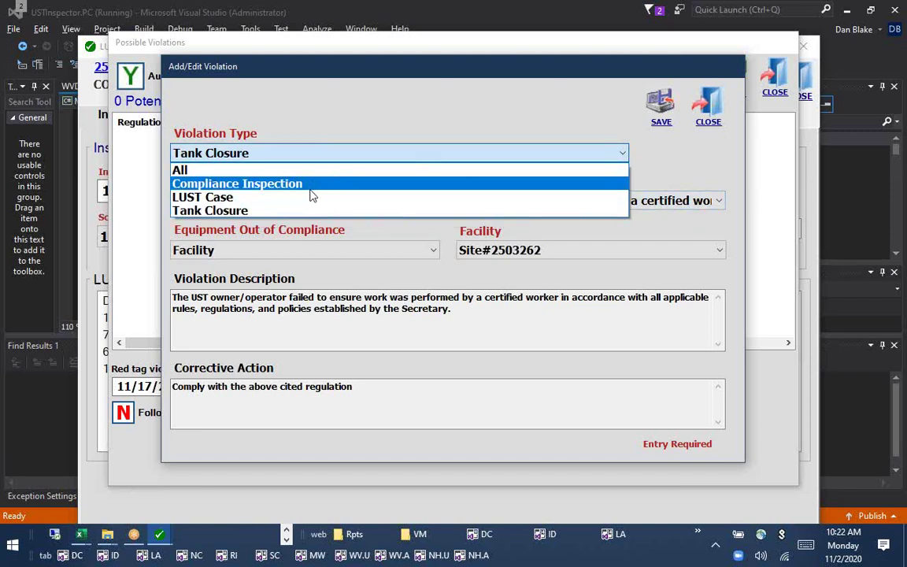
pyautogui.click(247, 186)
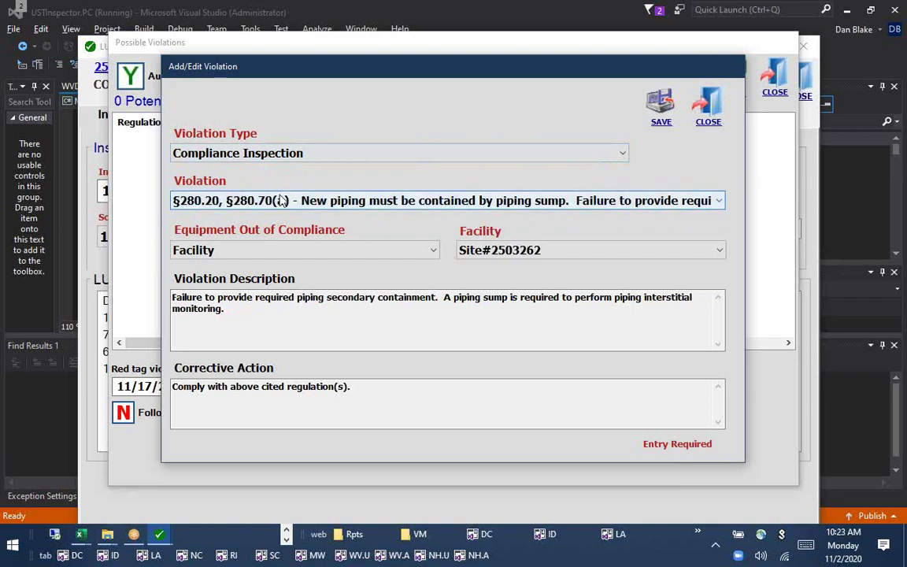
# Set the violation type to LUST Case, choose §280.62(a)(6) - Failed to begin free product removal as soon as practicable, and save the violation.
pyautogui.click(299, 153)
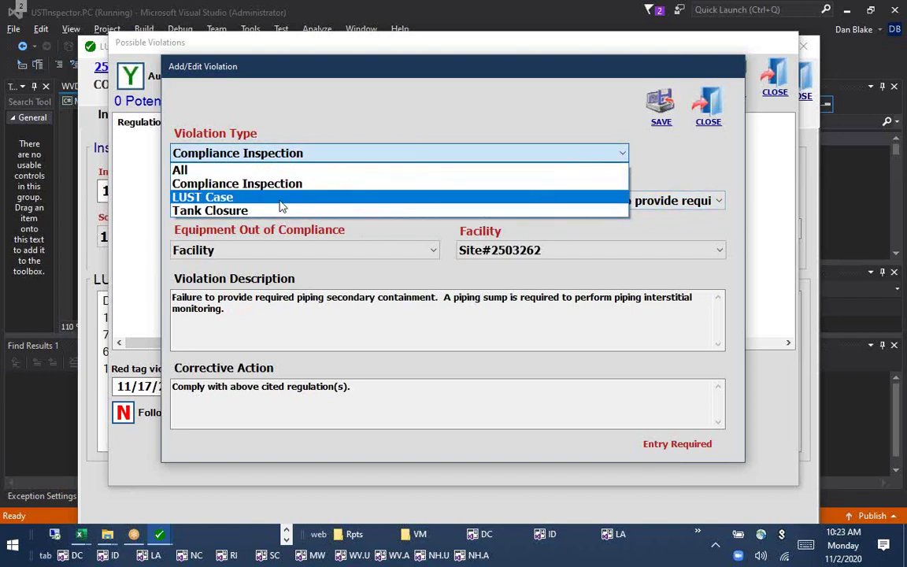
pyautogui.click(281, 197)
pyautogui.click(316, 201)
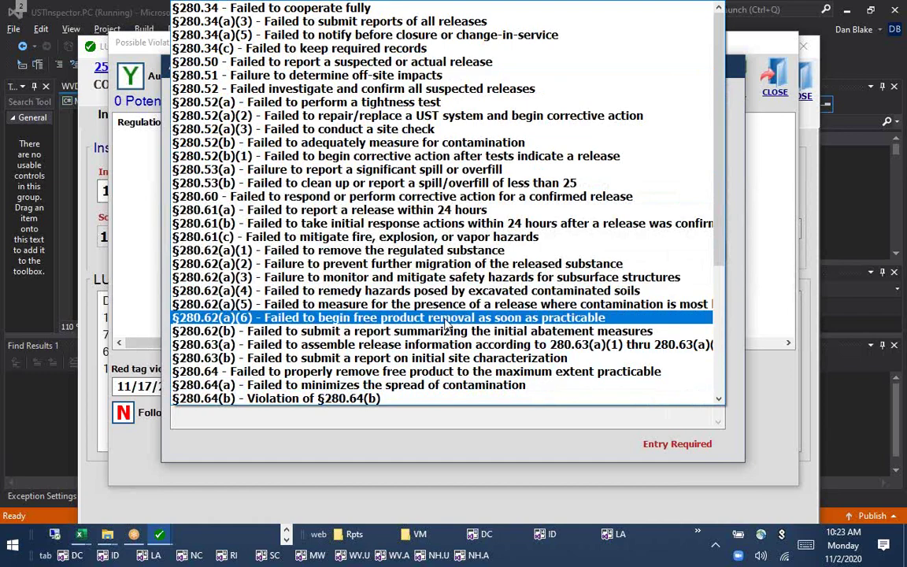
pyautogui.click(265, 320)
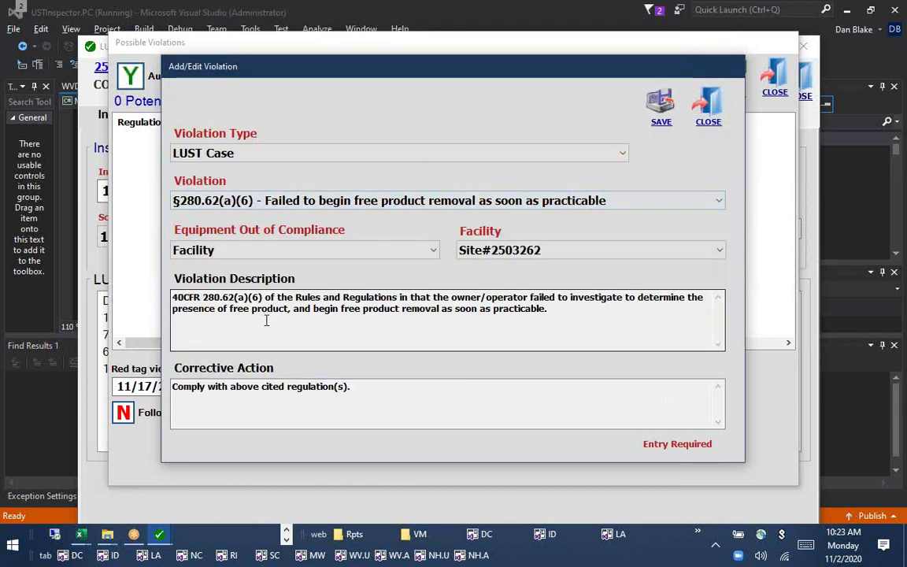
pyautogui.click(665, 113)
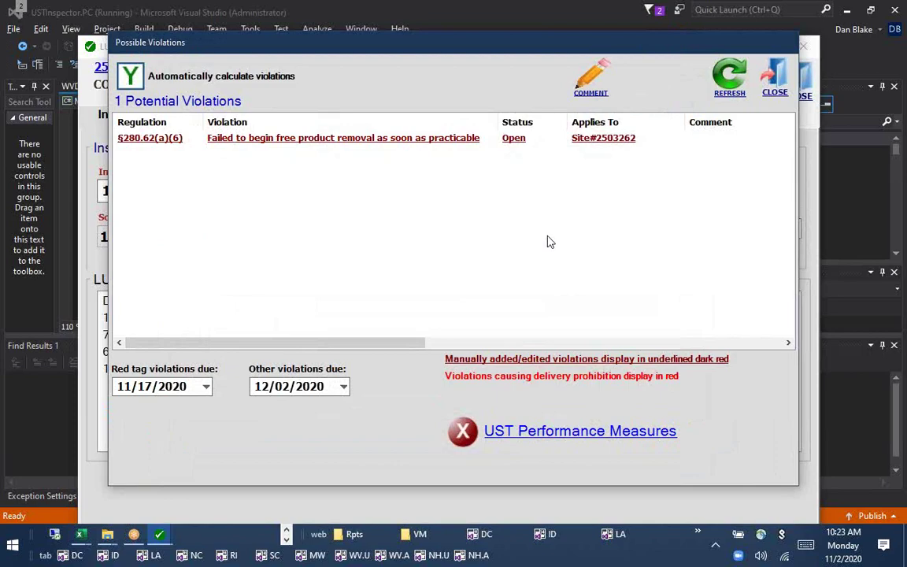
# Look at the violation's comment form without adding a comment, and read the full text of its regulation.
pyautogui.rightClick(310, 144)
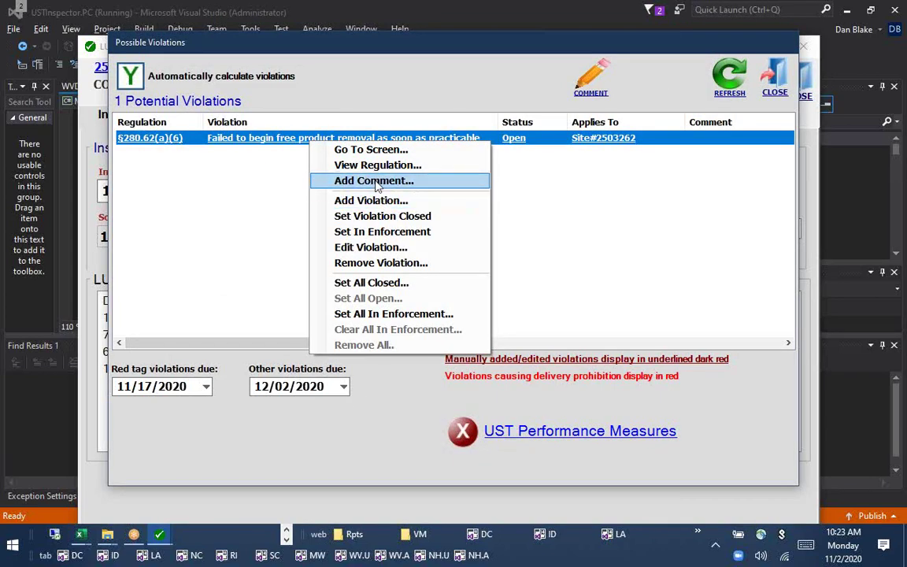
pyautogui.click(408, 182)
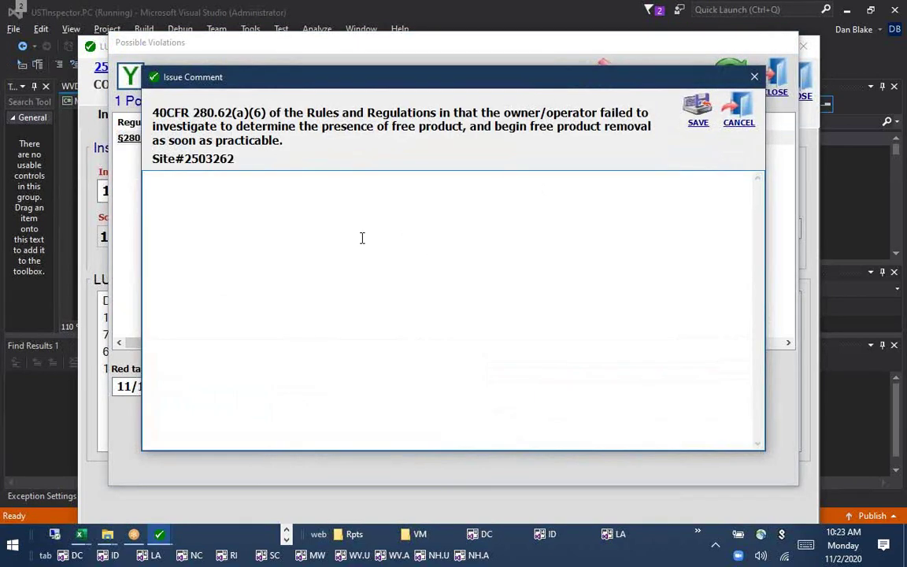
pyautogui.click(739, 112)
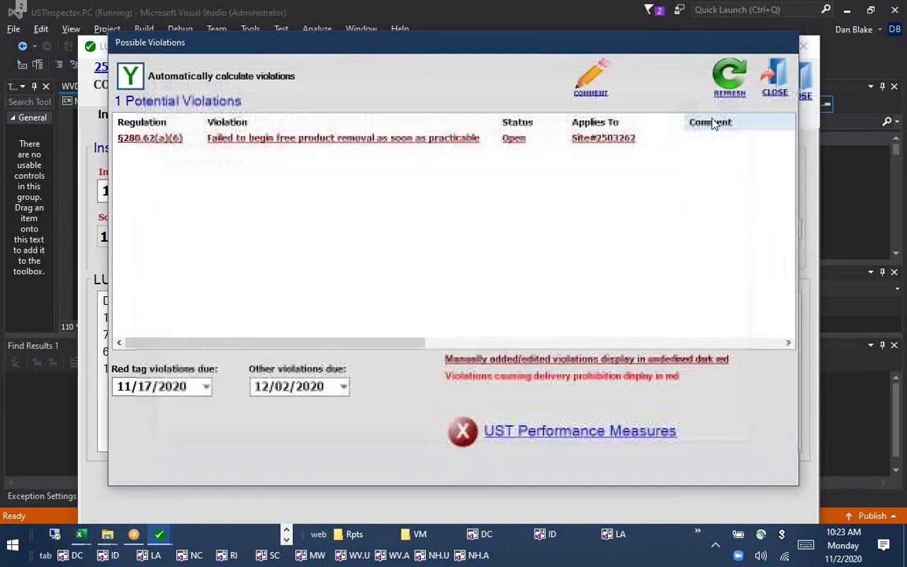
pyautogui.rightClick(272, 138)
pyautogui.click(331, 168)
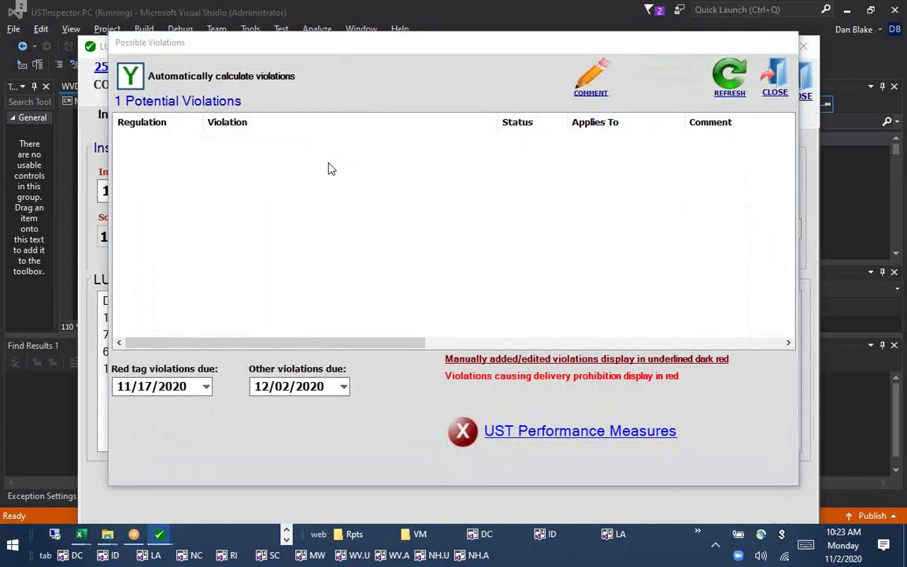
pyautogui.moveTo(273, 216); pyautogui.dragTo(406, 234)
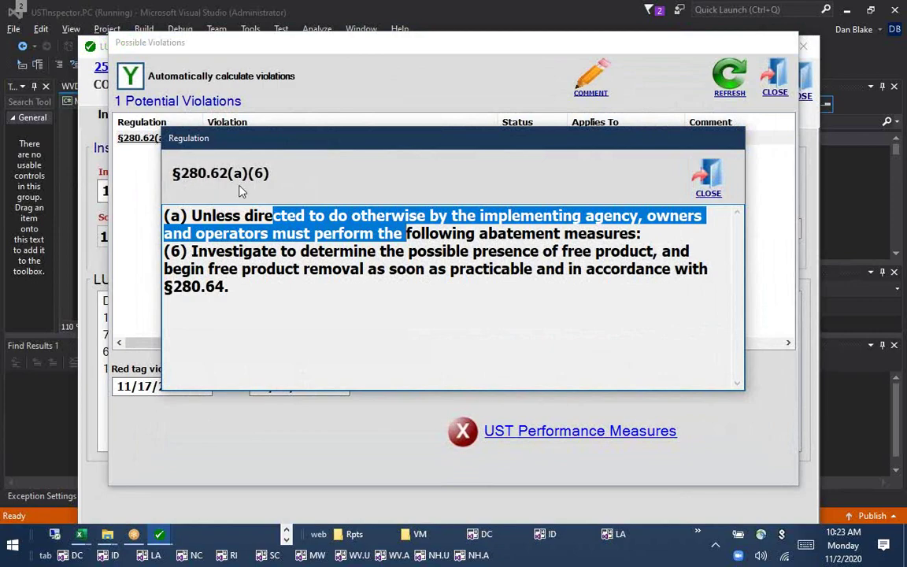
pyautogui.click(707, 177)
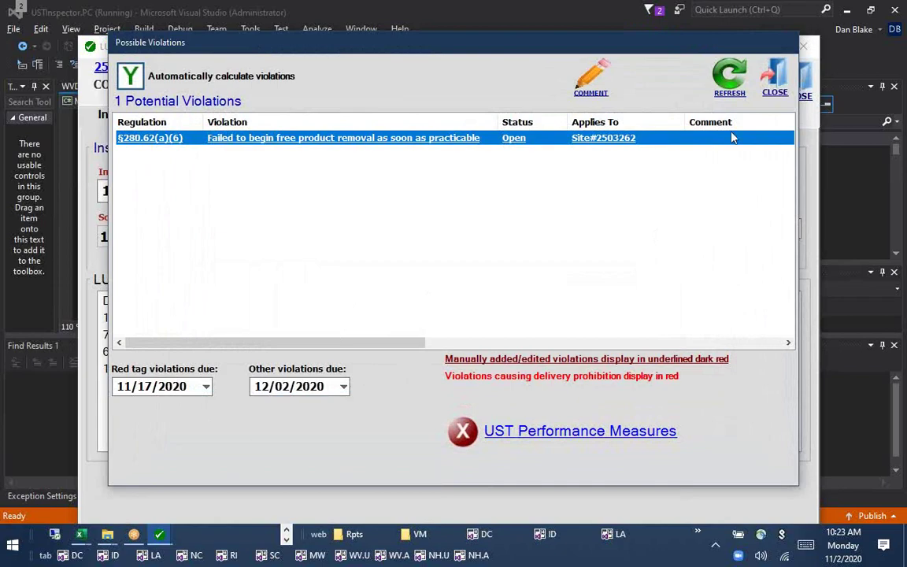
# Replace the inspection comment with "violation cited." and save it.
pyautogui.click(587, 78)
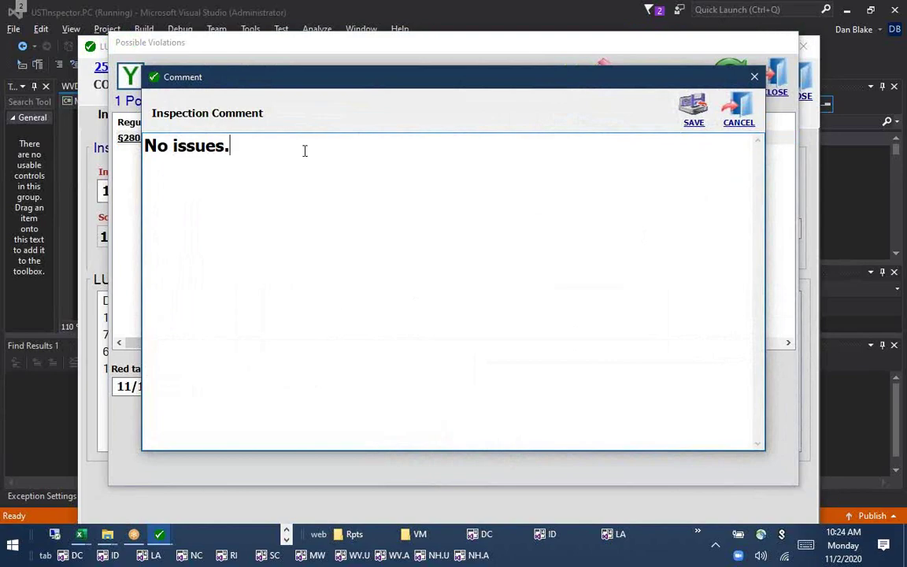
pyautogui.moveTo(305, 151); pyautogui.dragTo(187, 125)
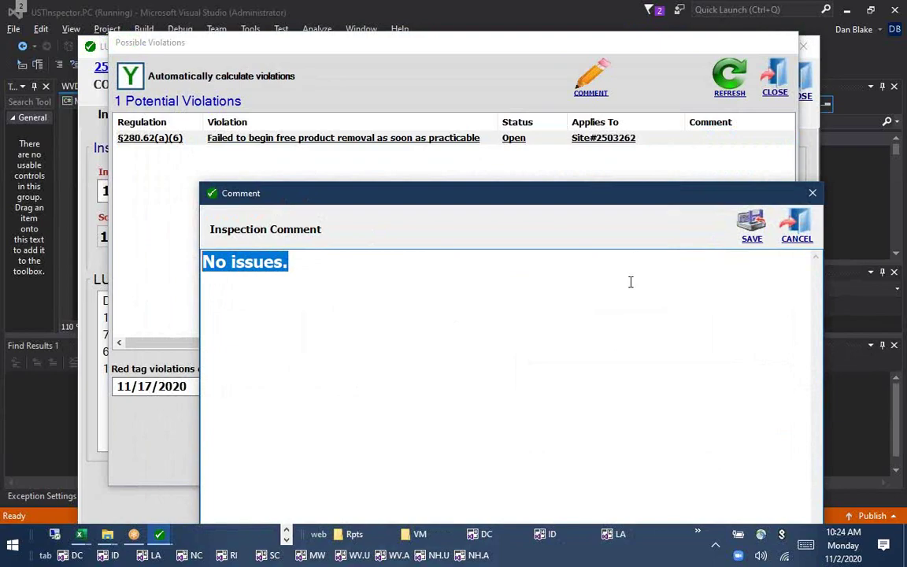
pyautogui.write('v')
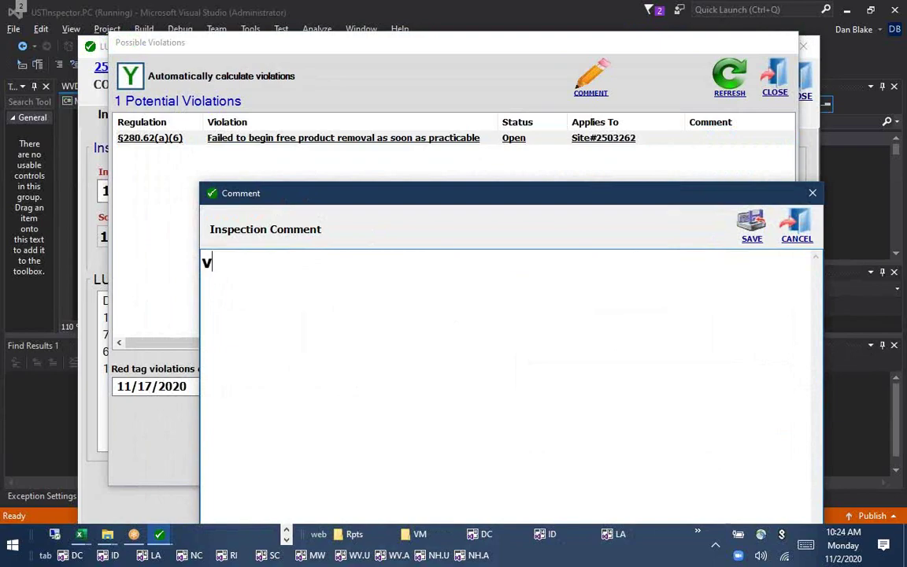
pyautogui.write('iolation cite')
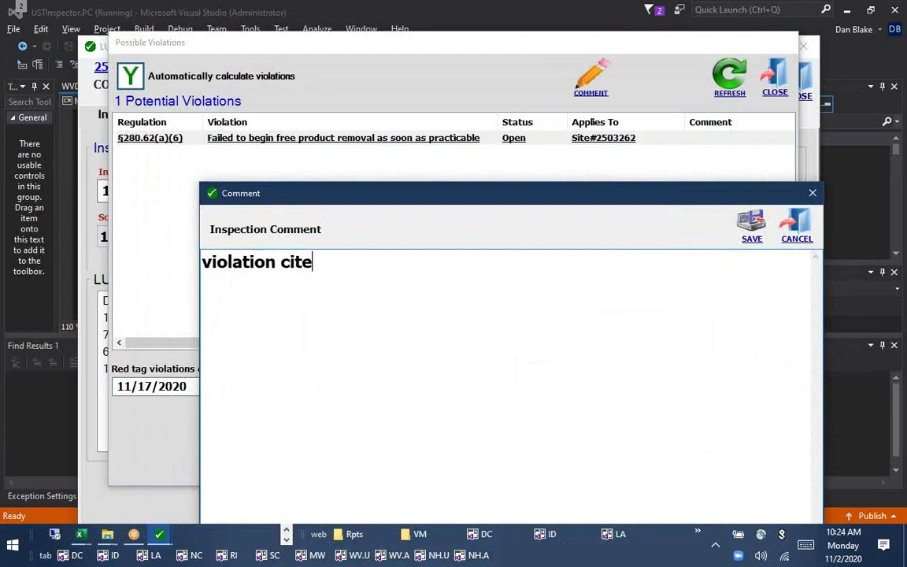
pyautogui.write('s')
pyautogui.press('BackSpace')
pyautogui.write('d.,')
pyautogui.click(750, 224)
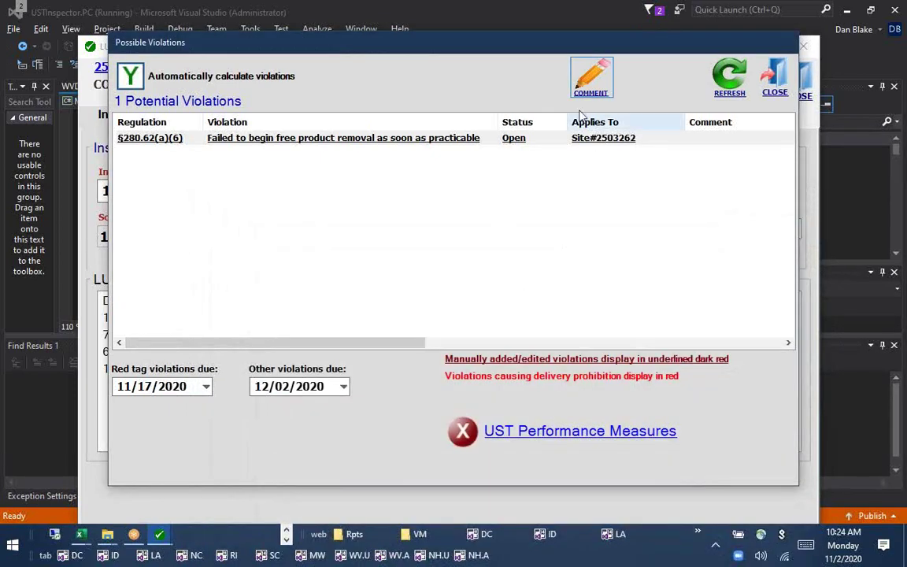
# Leave the possible violations and save the inspection as complete despite the missing data, continuing program execution past the exception.
pyautogui.click(773, 79)
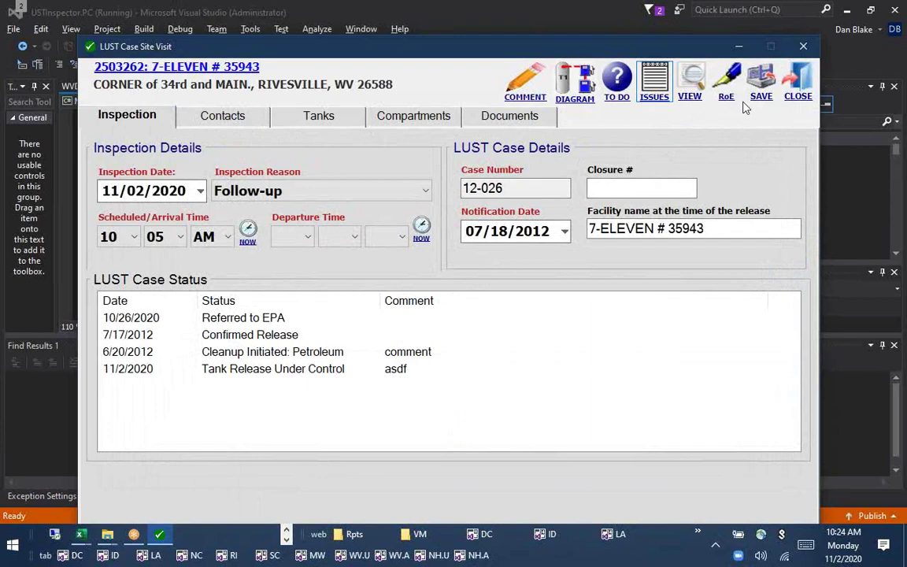
pyautogui.click(763, 86)
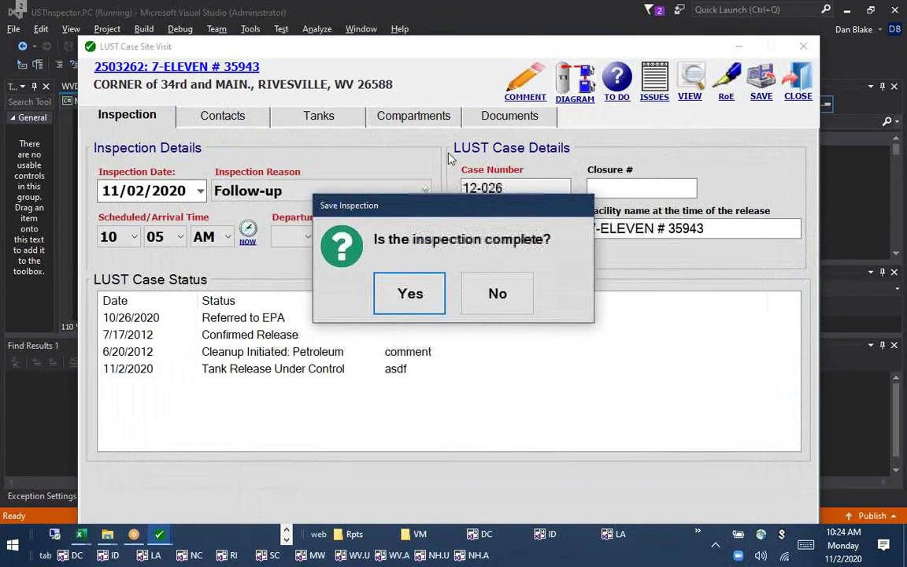
pyautogui.click(409, 299)
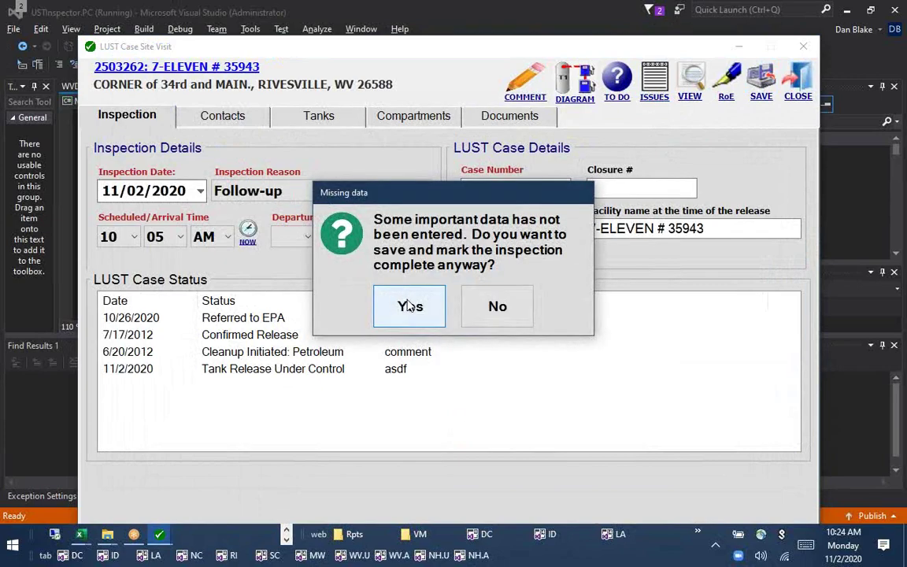
pyautogui.click(407, 303)
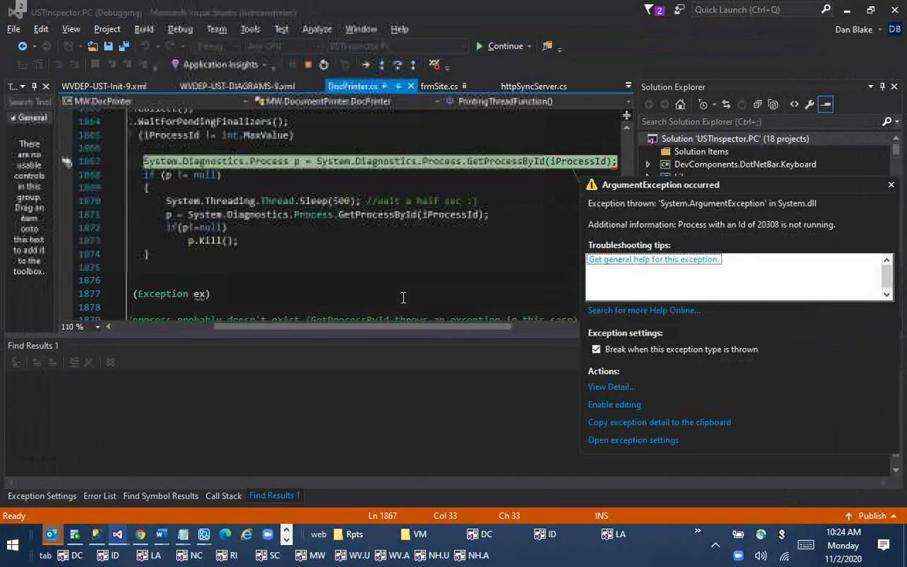
pyautogui.press('F5')
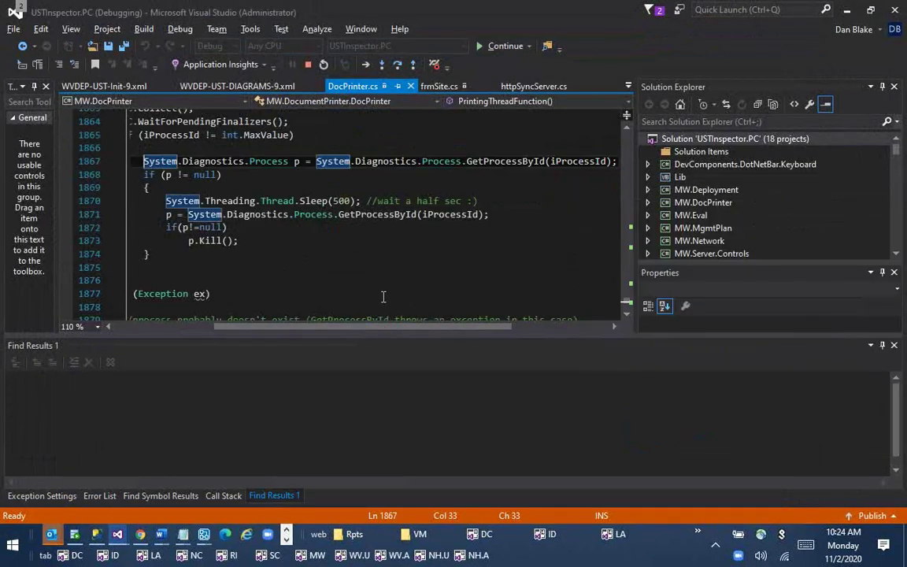
pyautogui.click(455, 294)
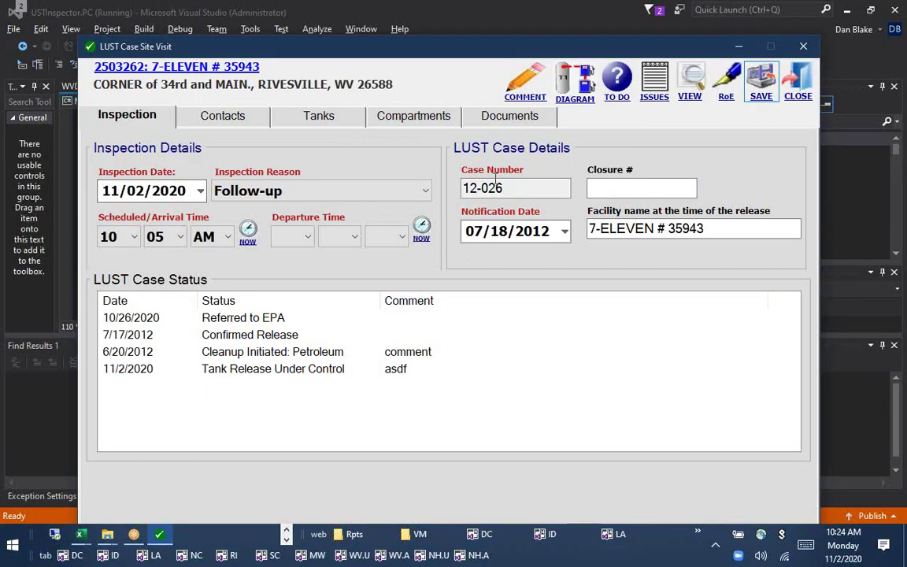
# Open the LUST Case Inspection Notes report from the visit's documents and maximize its window.
pyautogui.click(508, 122)
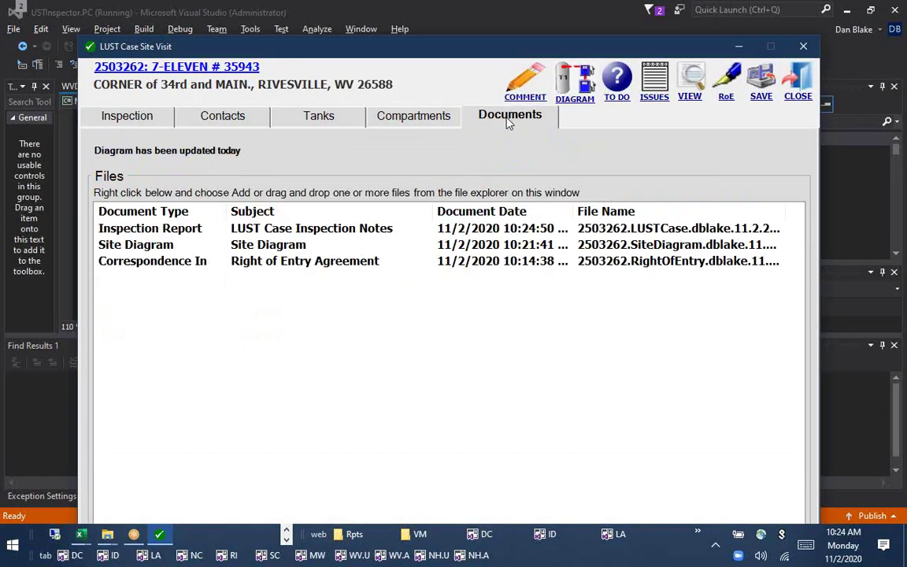
pyautogui.rightClick(289, 235)
pyautogui.click(331, 273)
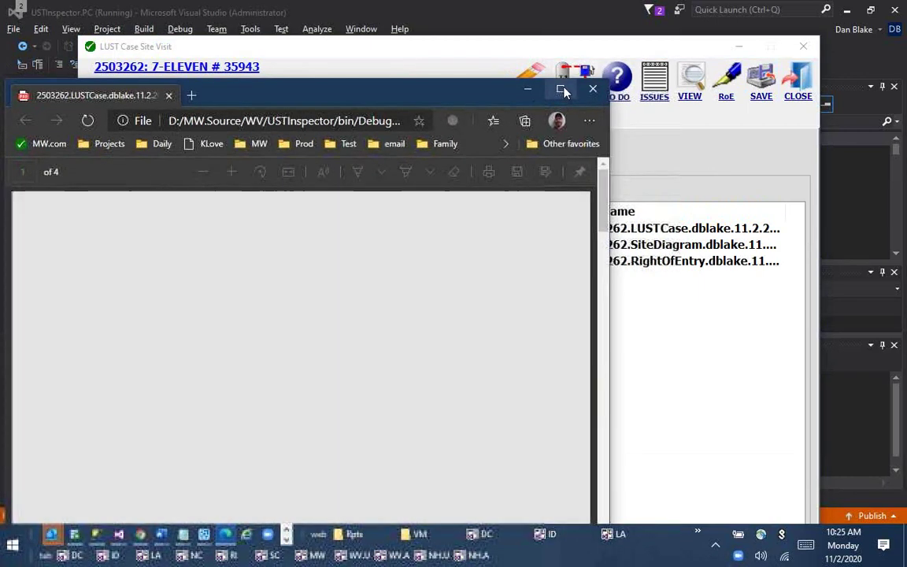
pyautogui.click(560, 89)
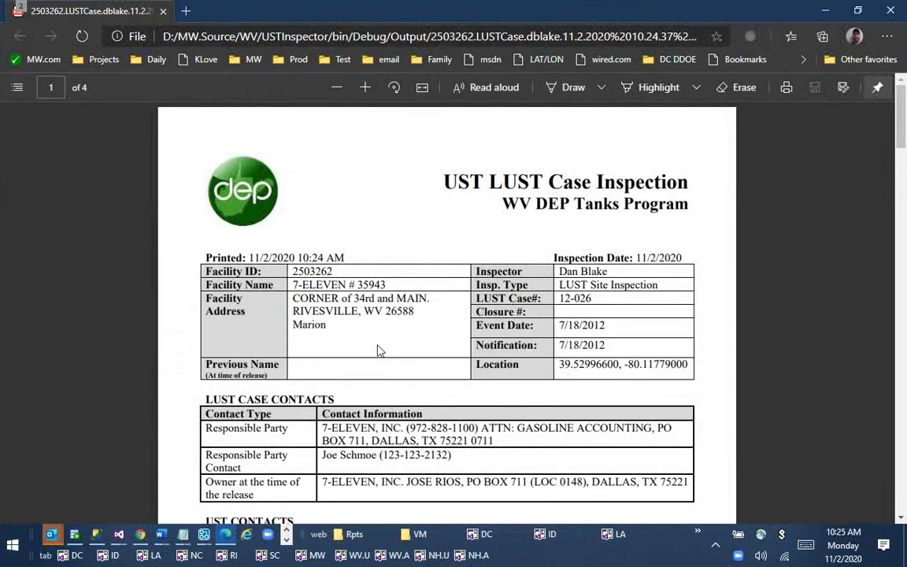
# Examine the report's facility details, LUST case contacts and UST contacts.
pyautogui.moveTo(302, 285); pyautogui.dragTo(414, 331)
pyautogui.click(415, 339)
pyautogui.moveTo(286, 306); pyautogui.dragTo(405, 311)
pyautogui.moveTo(309, 299); pyautogui.dragTo(340, 298)
pyautogui.scroll(-1, 374, 357)
pyautogui.scroll(-2, 374, 357)
pyautogui.moveTo(334, 252); pyautogui.dragTo(405, 307)
pyautogui.click(464, 304)
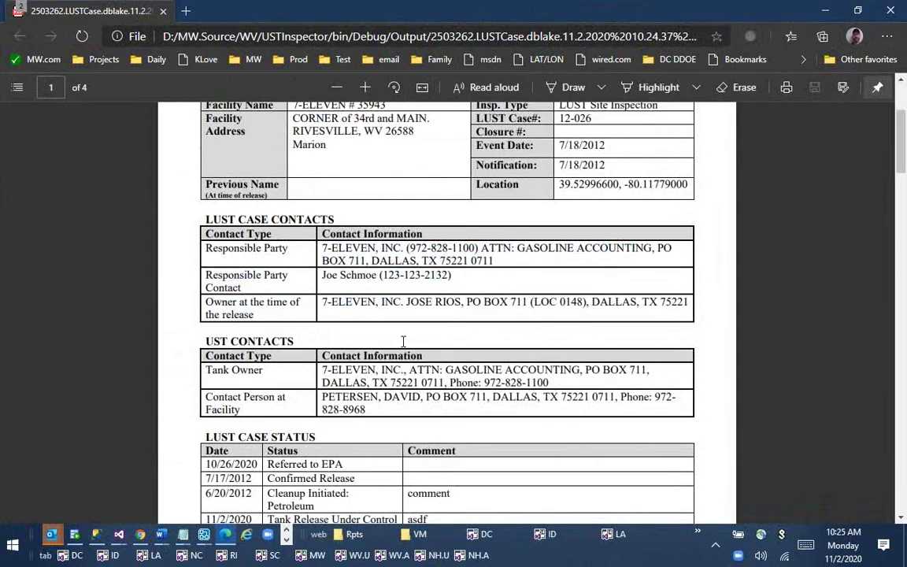
pyautogui.scroll(-2, 403, 340)
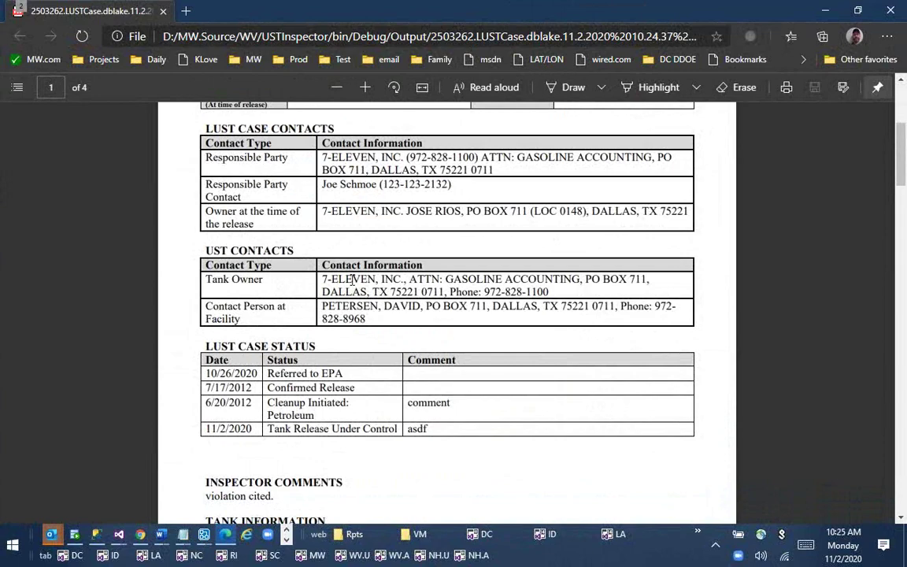
pyautogui.moveTo(330, 190); pyautogui.dragTo(395, 193)
pyautogui.click(389, 254)
# Examine the report's LUST case status, inspector comments, tank and compartment information, and cited issues.
pyautogui.scroll(-4, 378, 345)
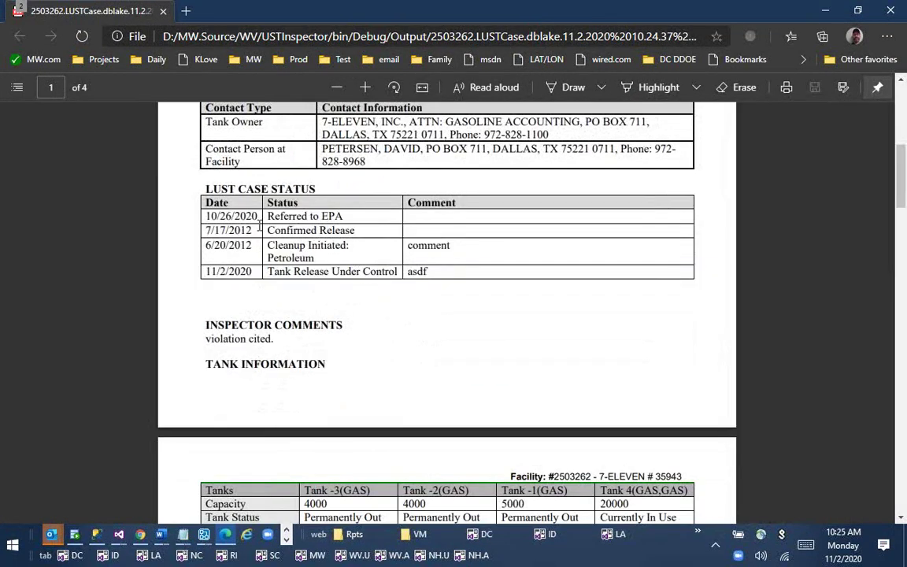
pyautogui.moveTo(232, 216); pyautogui.dragTo(249, 217)
pyautogui.moveTo(207, 334); pyautogui.dragTo(273, 339)
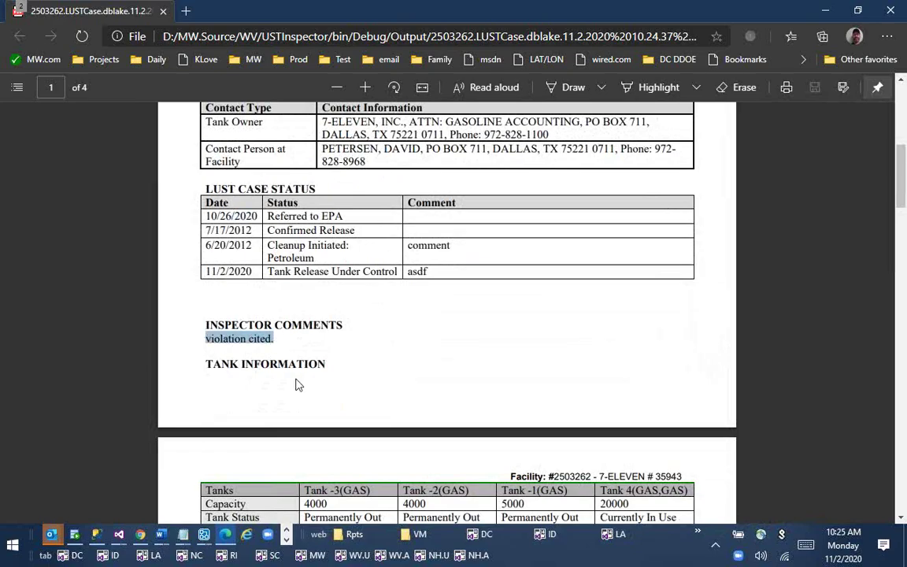
pyautogui.scroll(-9, 297, 383)
pyautogui.scroll(-9, 403, 362)
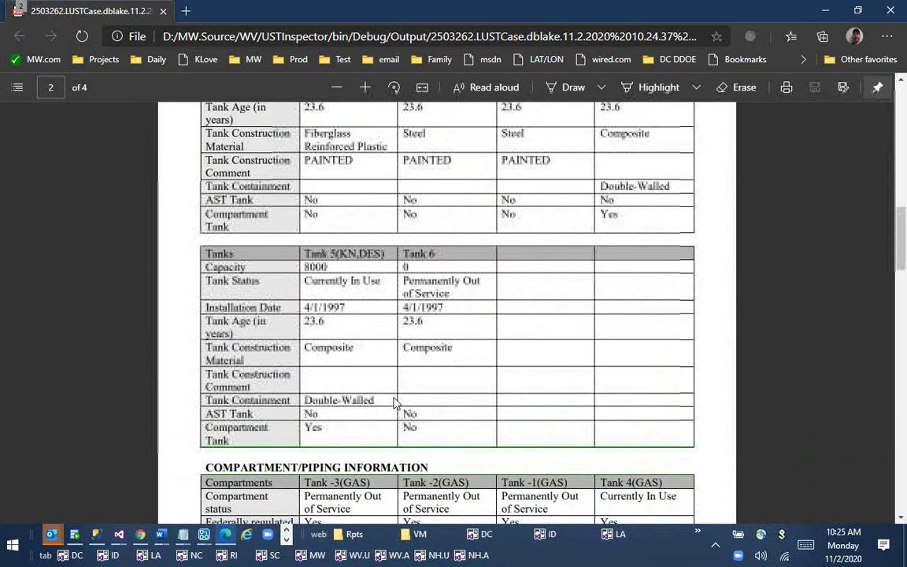
pyautogui.scroll(-3, 402, 403)
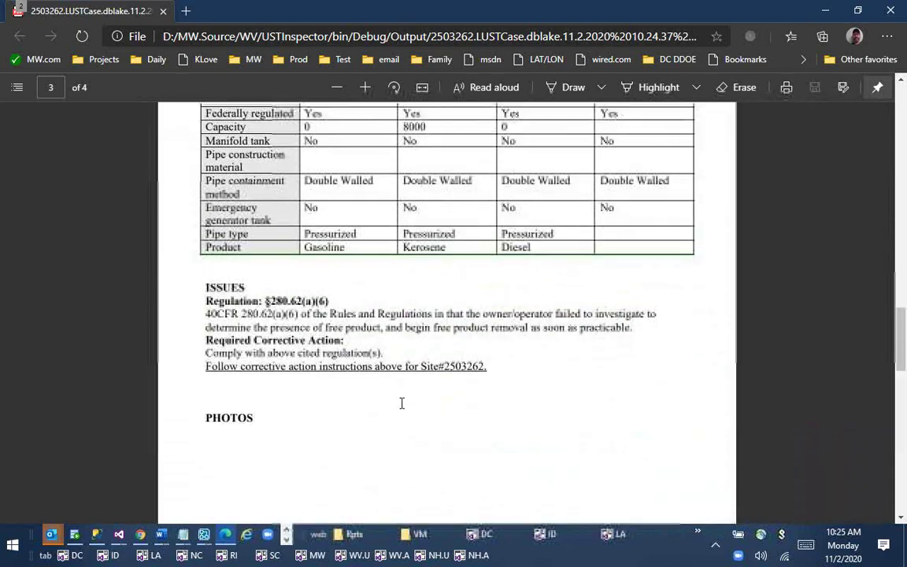
pyautogui.moveTo(268, 277); pyautogui.dragTo(345, 375)
pyautogui.scroll(-5, 348, 430)
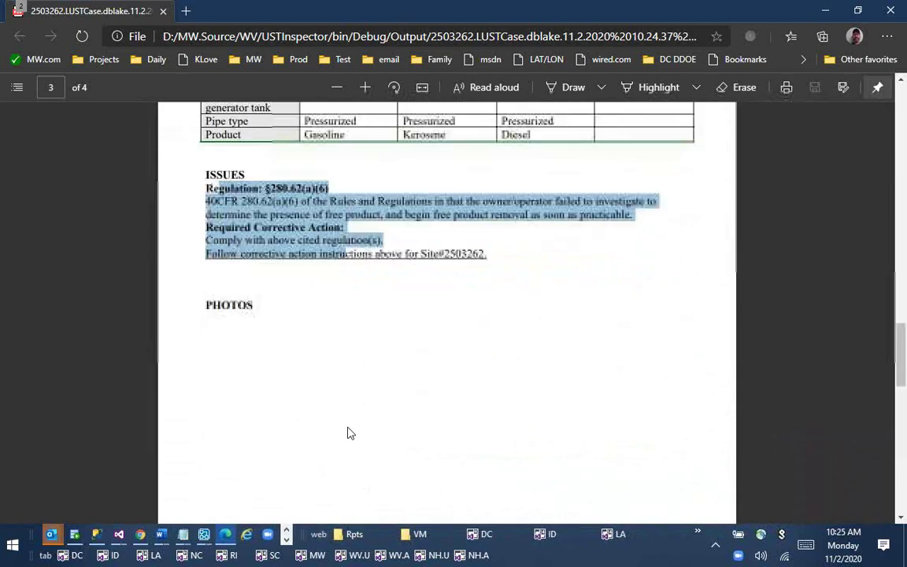
# Examine the report's cited issues, photos section, site diagram and signature block, and close the report.
pyautogui.moveTo(208, 240); pyautogui.dragTo(309, 369)
pyautogui.scroll(-12, 309, 369)
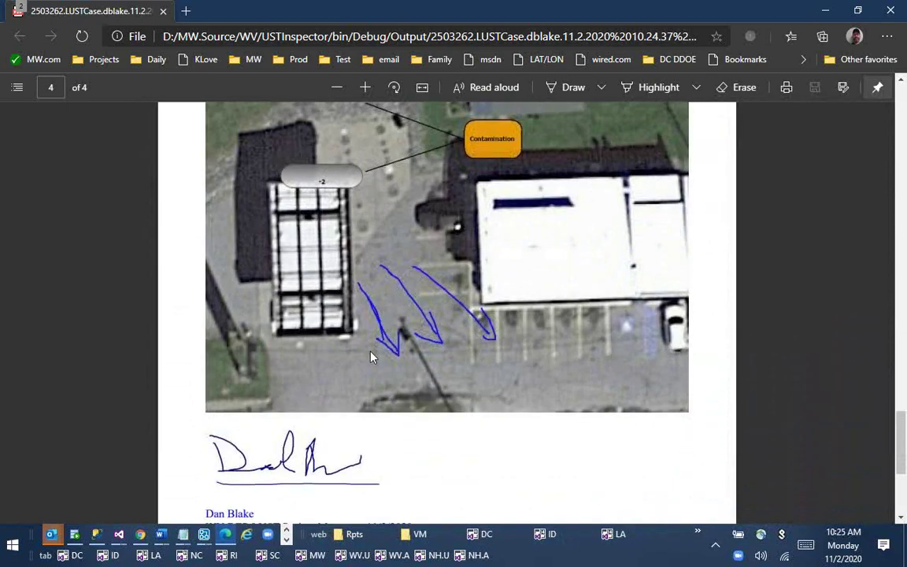
pyautogui.scroll(3, 349, 362)
pyautogui.scroll(-4, 331, 347)
pyautogui.scroll(-3, 332, 348)
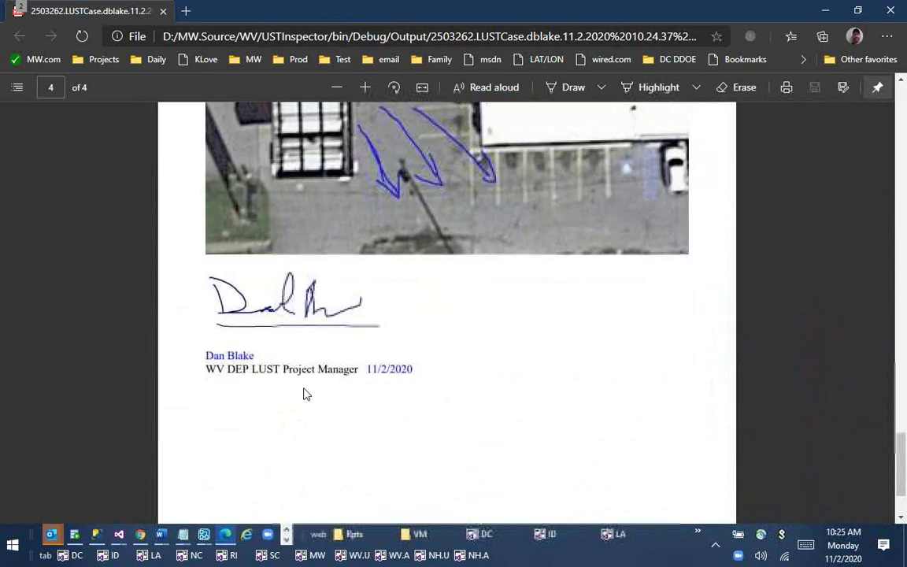
pyautogui.moveTo(344, 354); pyautogui.dragTo(194, 314)
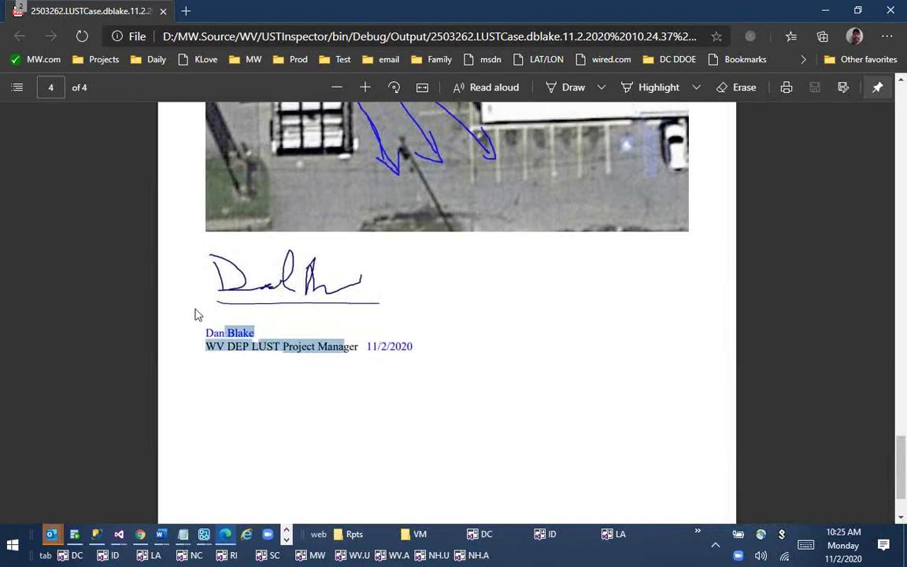
pyautogui.click(371, 312)
pyautogui.scroll(5, 496, 331)
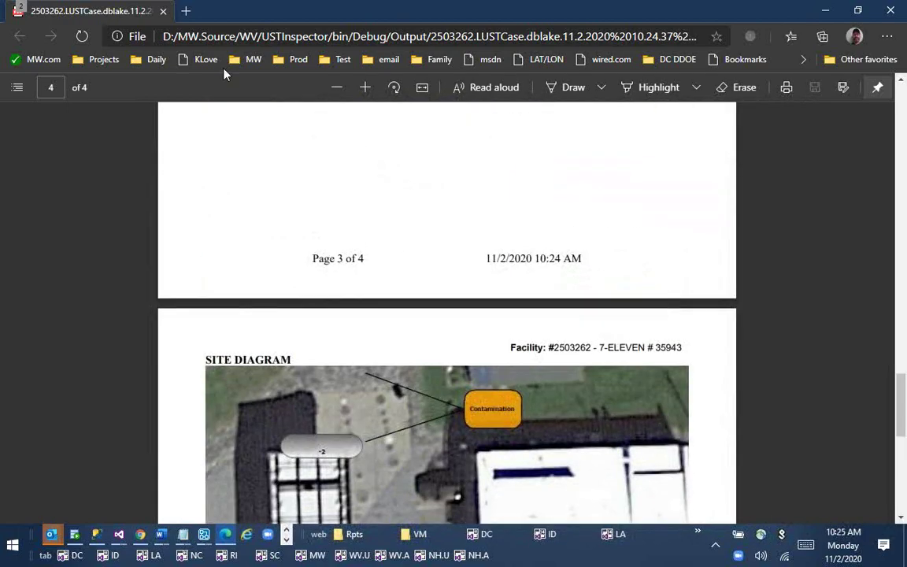
pyautogui.click(162, 13)
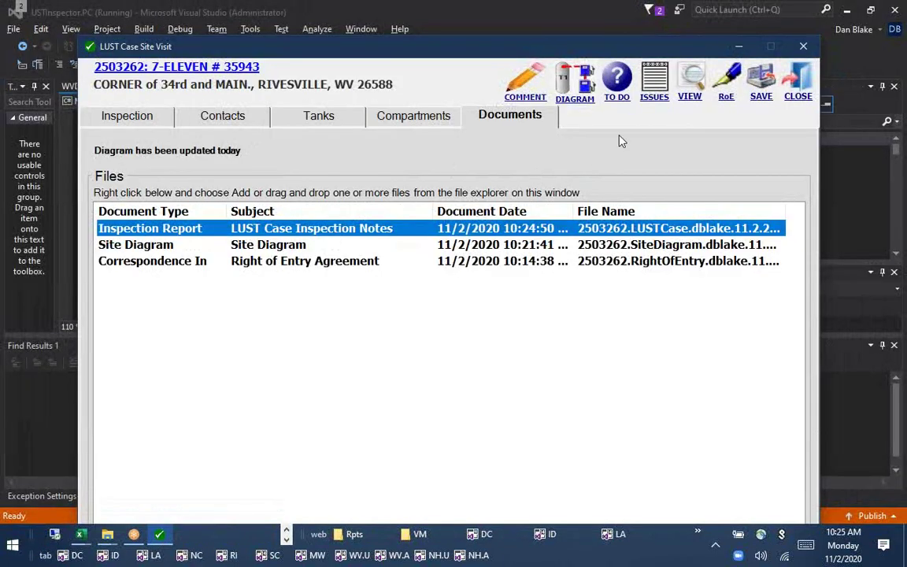
# Add DSCF3824.JPG to the visit's documents as an On-site Photo with the subject "Regular Sump".
pyautogui.click(401, 118)
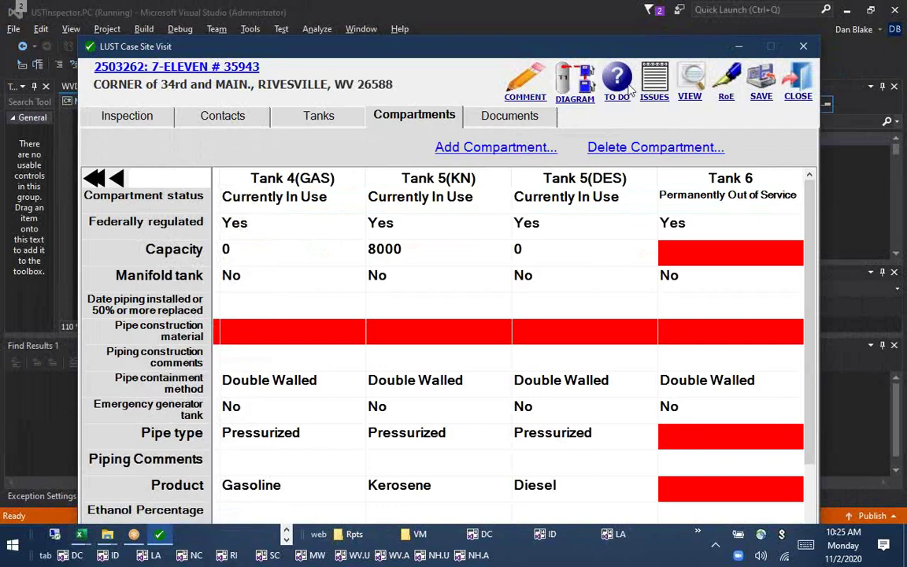
pyautogui.click(482, 115)
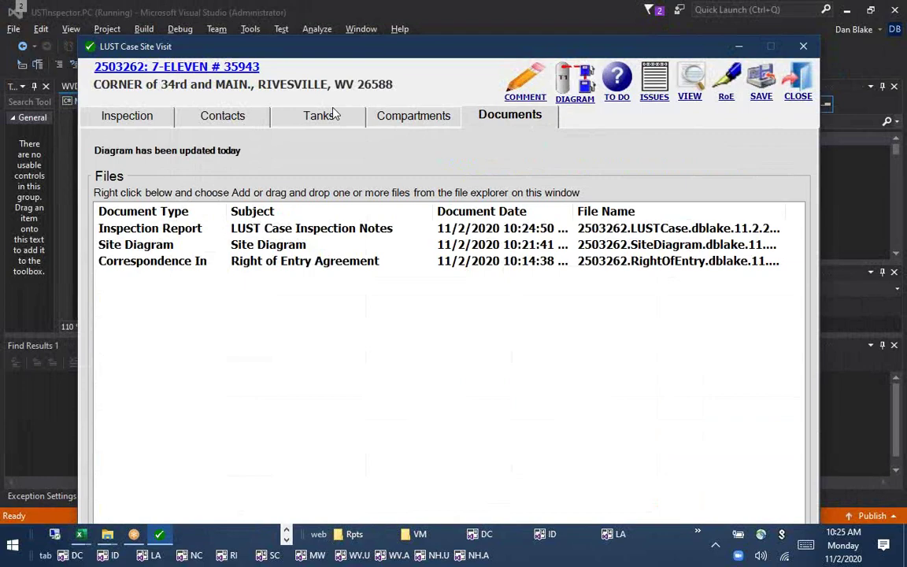
pyautogui.rightClick(349, 320)
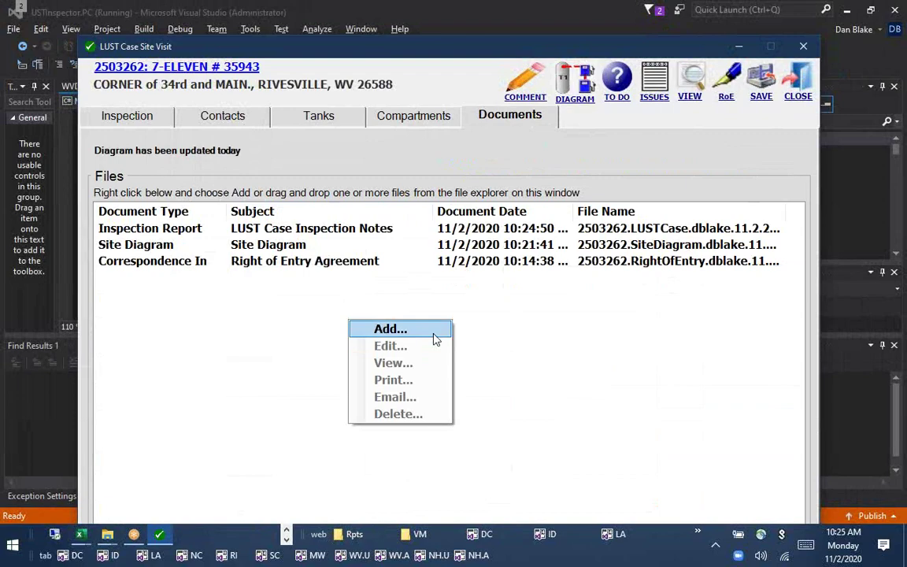
pyautogui.click(434, 335)
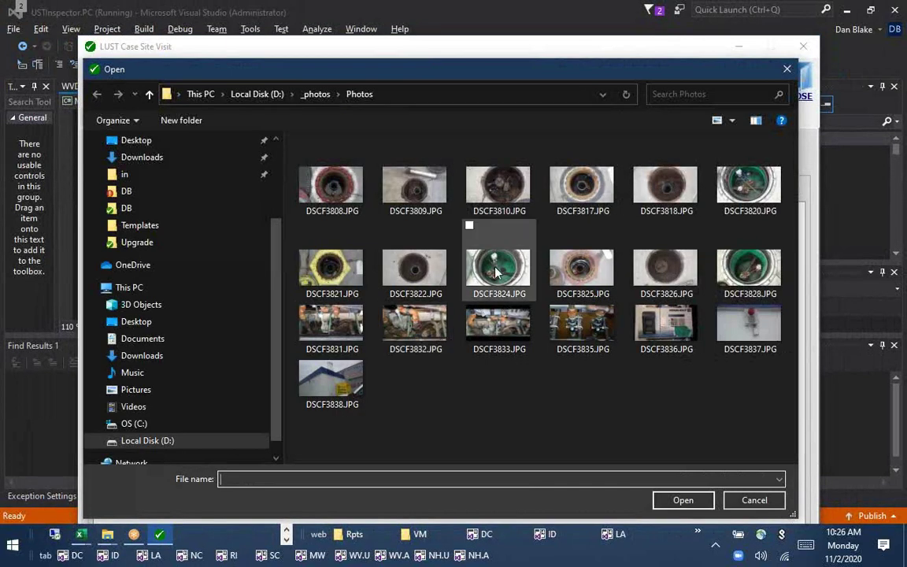
pyautogui.doubleClick(496, 273)
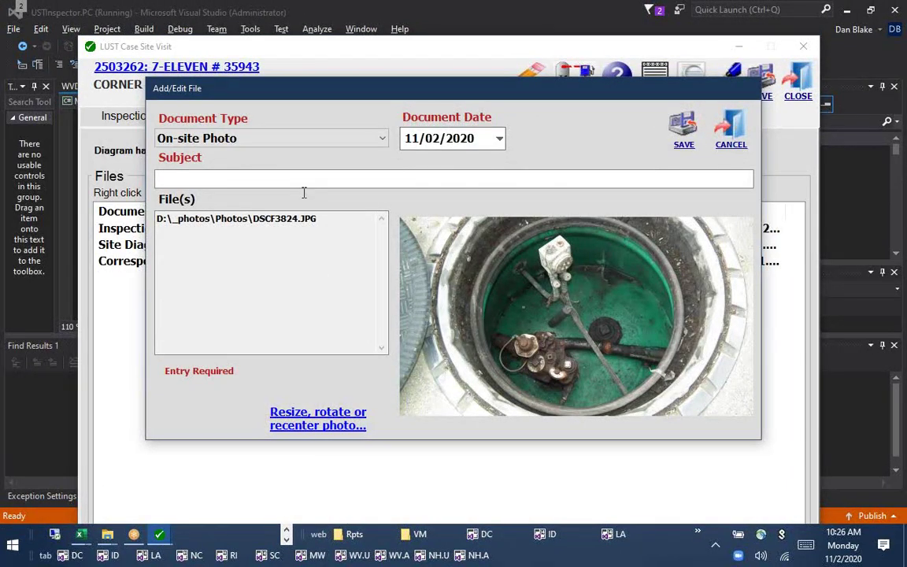
pyautogui.click(346, 179)
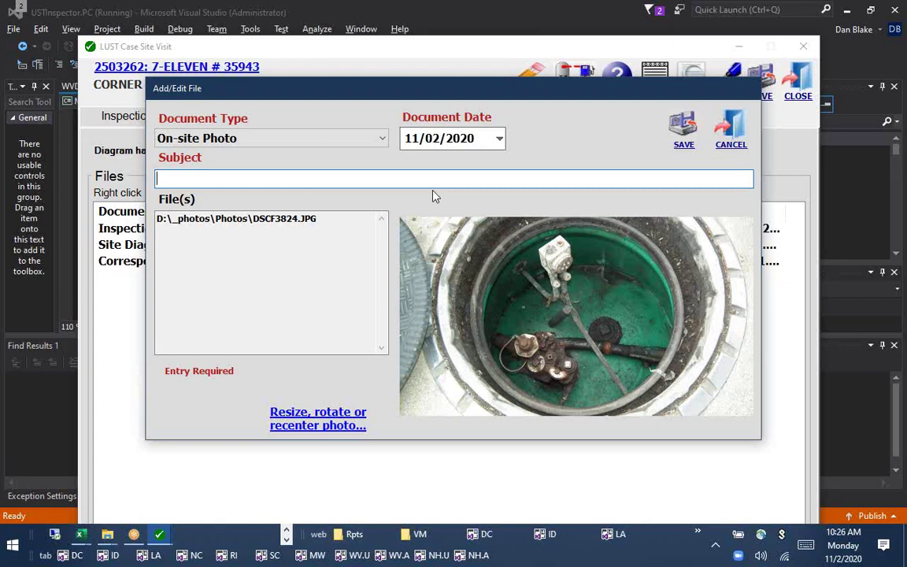
pyautogui.write('Regular Sump')
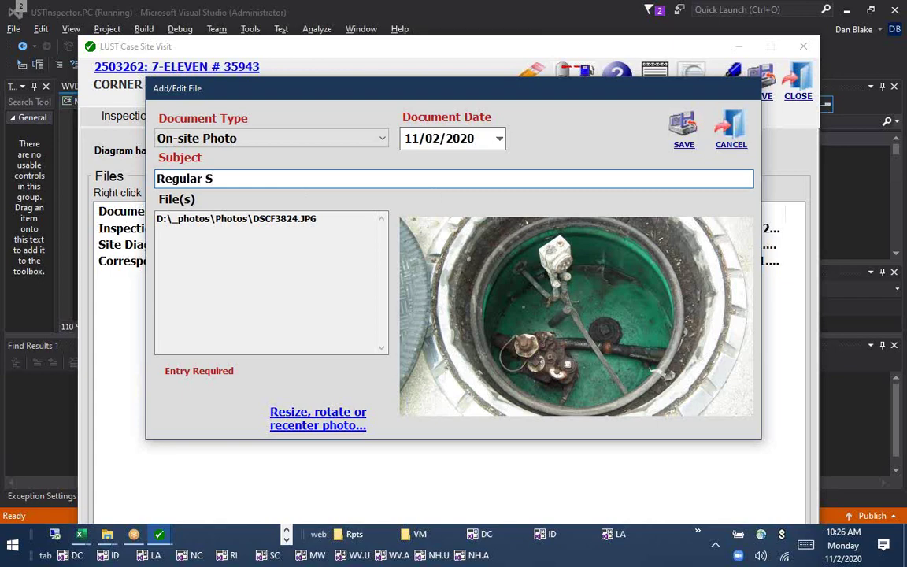
pyautogui.click(669, 130)
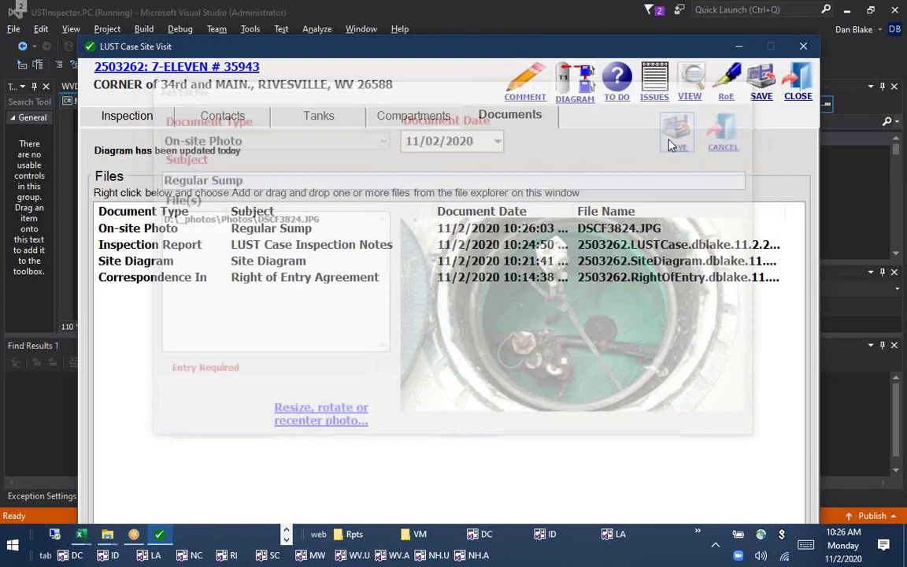
pyautogui.rightClick(409, 367)
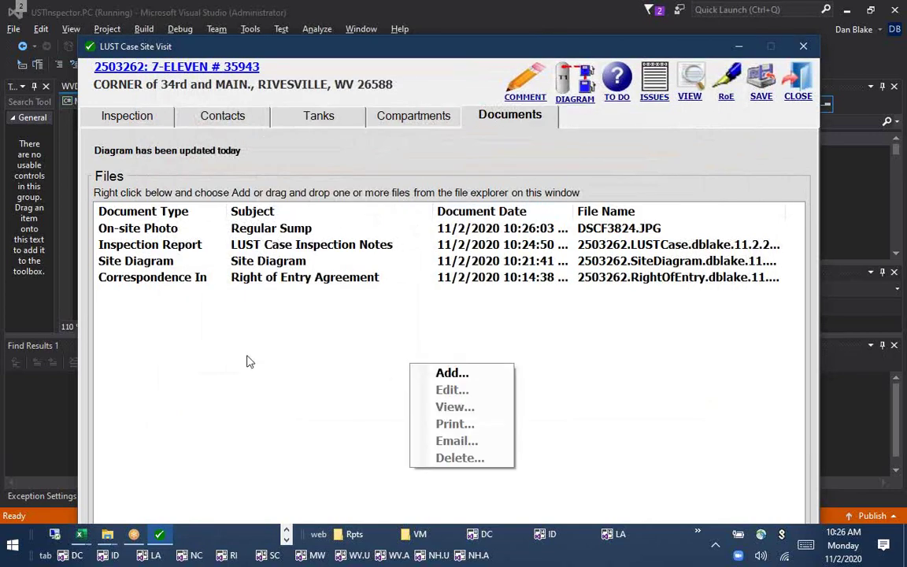
pyautogui.click(454, 104)
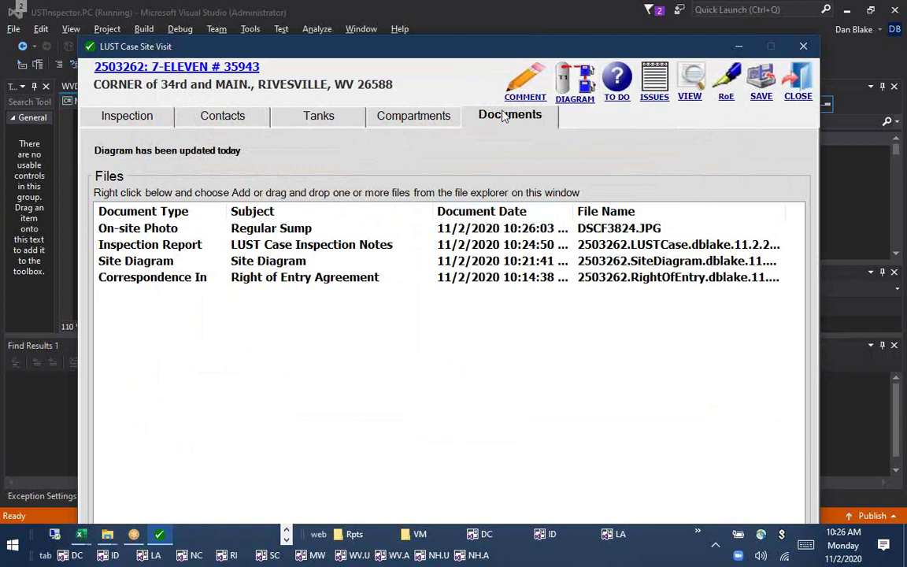
# Save the inspection as complete despite the missing data, continue execution past the ArgumentException, and return to the site visit.
pyautogui.click(147, 126)
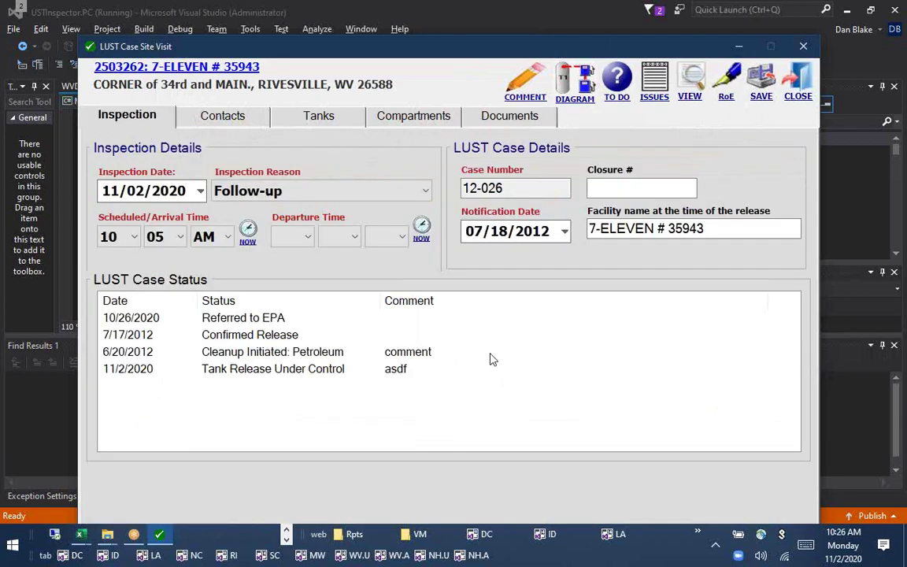
pyautogui.click(769, 92)
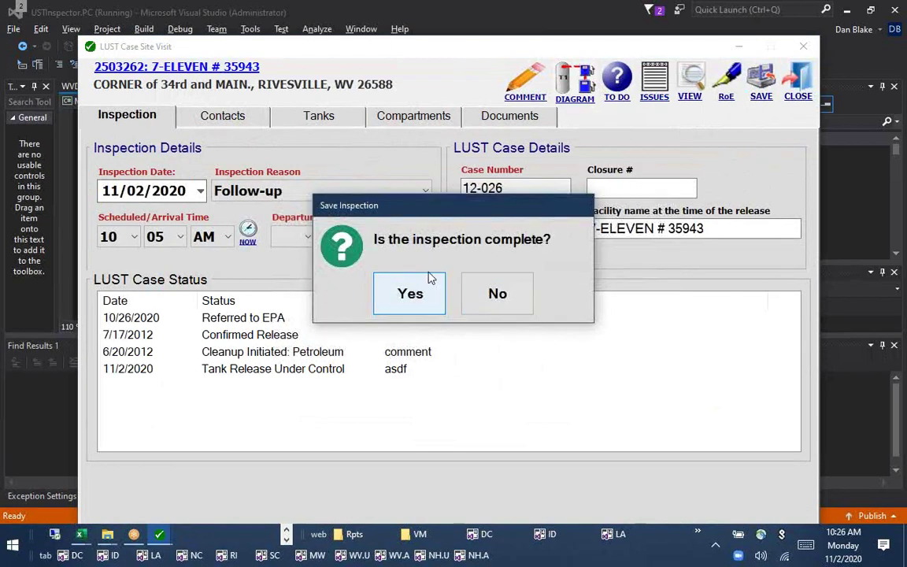
pyautogui.click(411, 298)
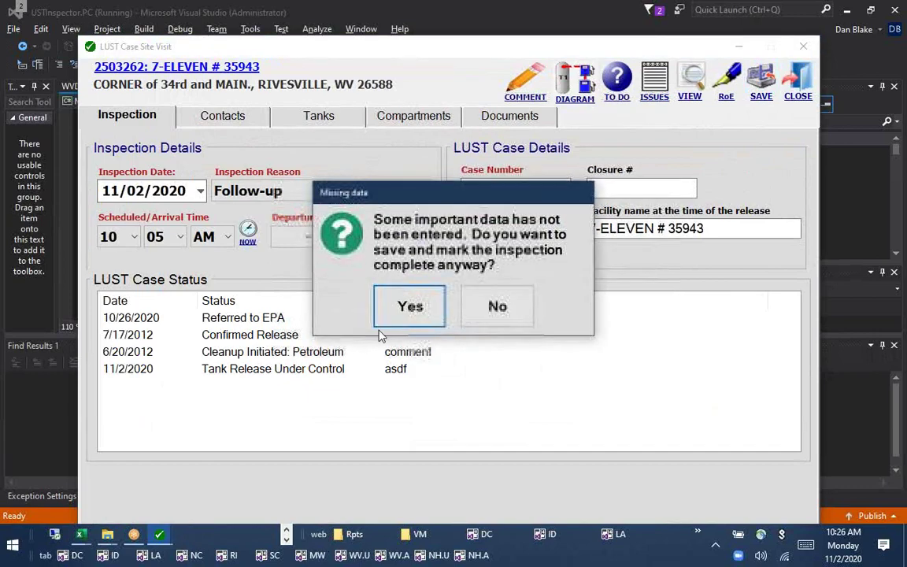
pyautogui.click(383, 319)
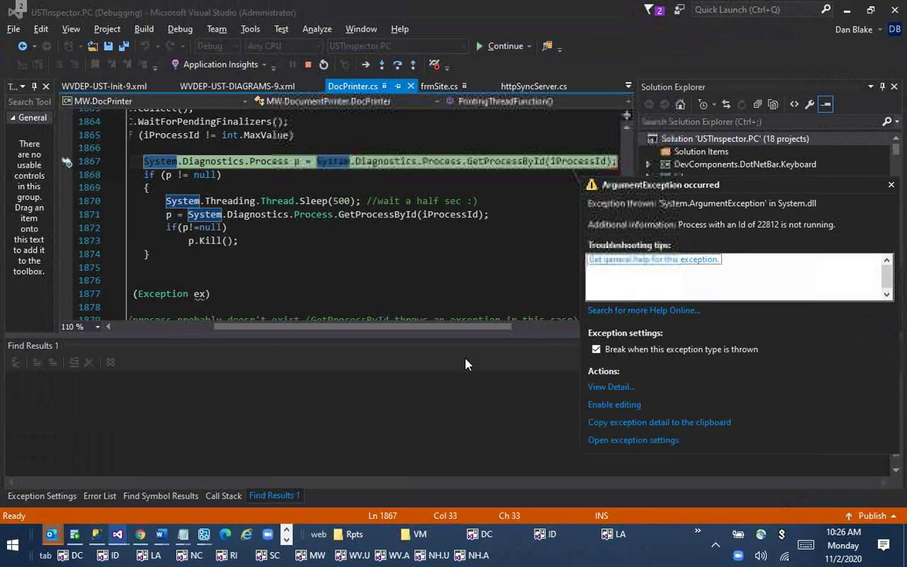
pyautogui.press('F5')
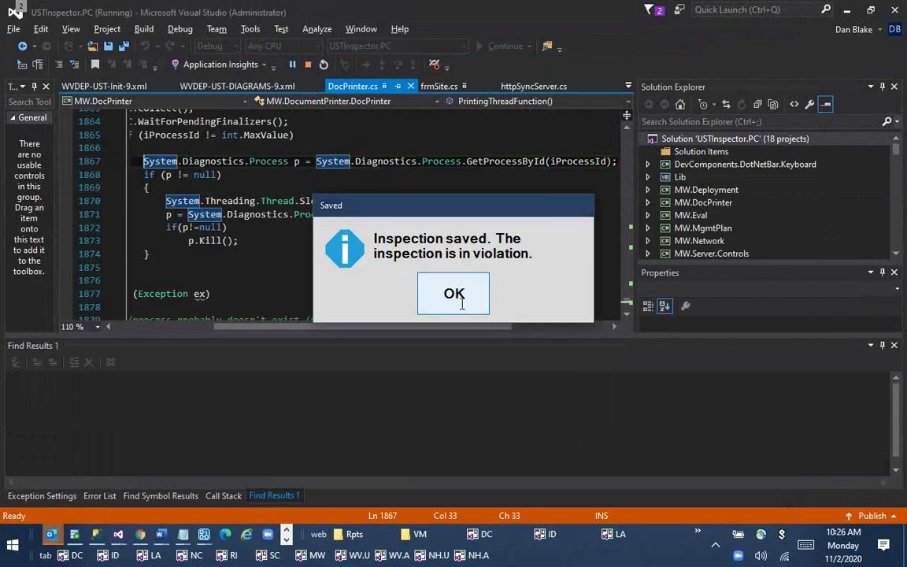
pyautogui.click(454, 293)
pyautogui.hotkey('alt', 'Tab')
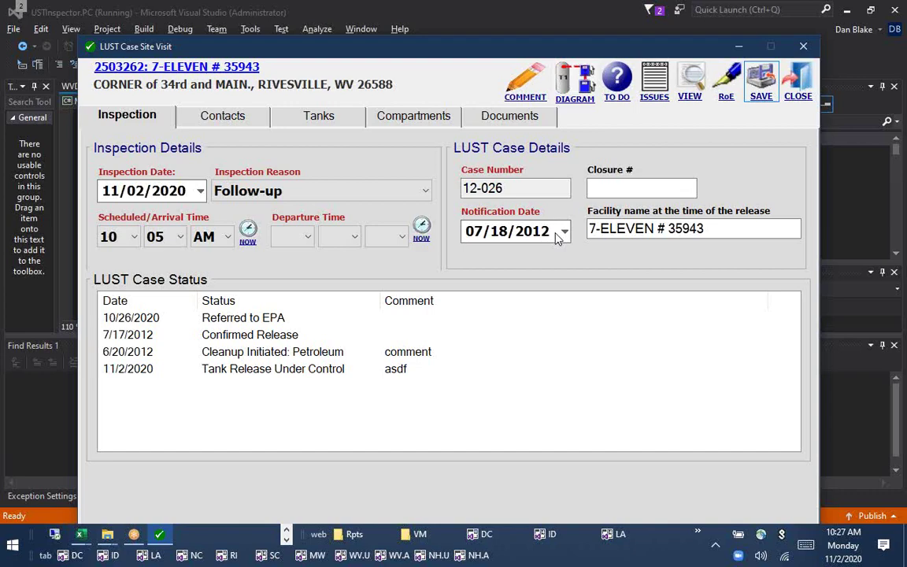
pyautogui.hotkey('alt', 'F4')
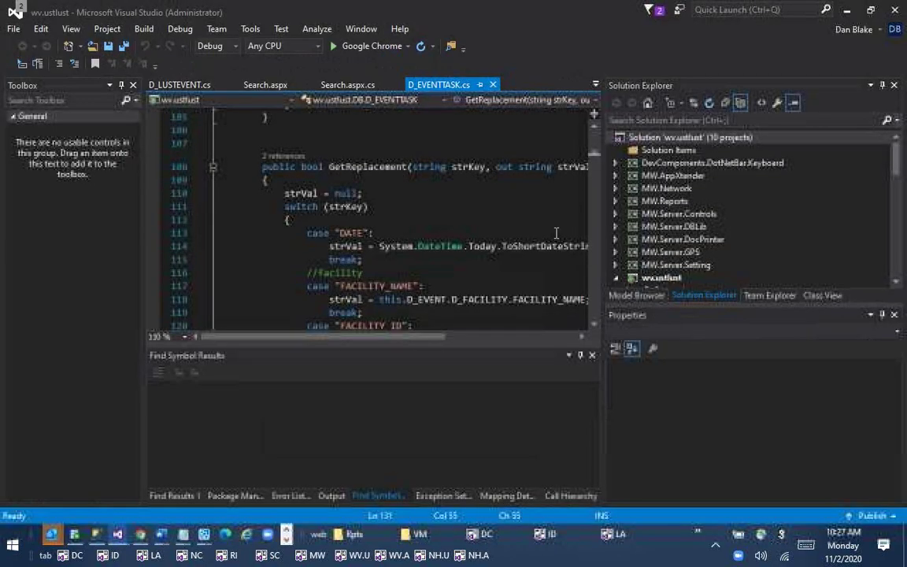
pyautogui.press('F5')
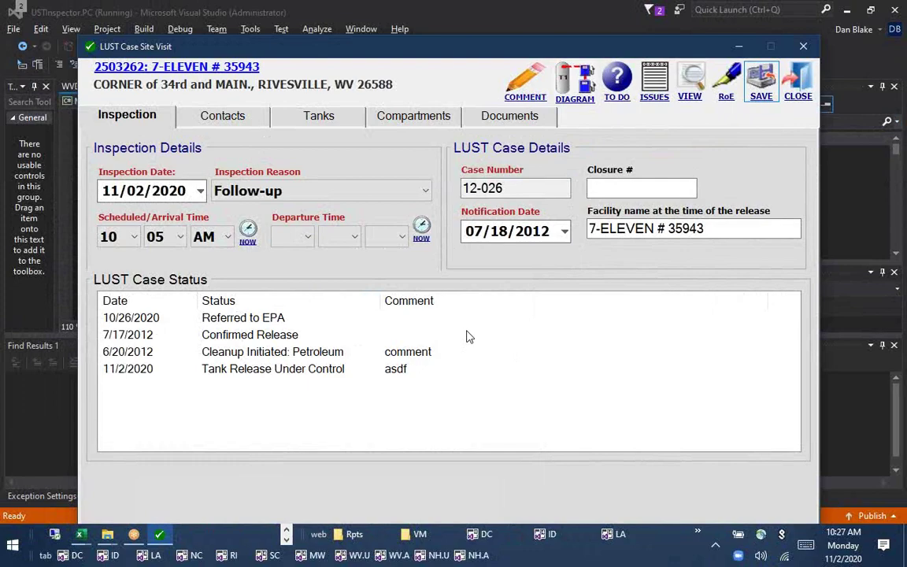
pyautogui.rightClick(311, 360)
pyautogui.rightClick(501, 380)
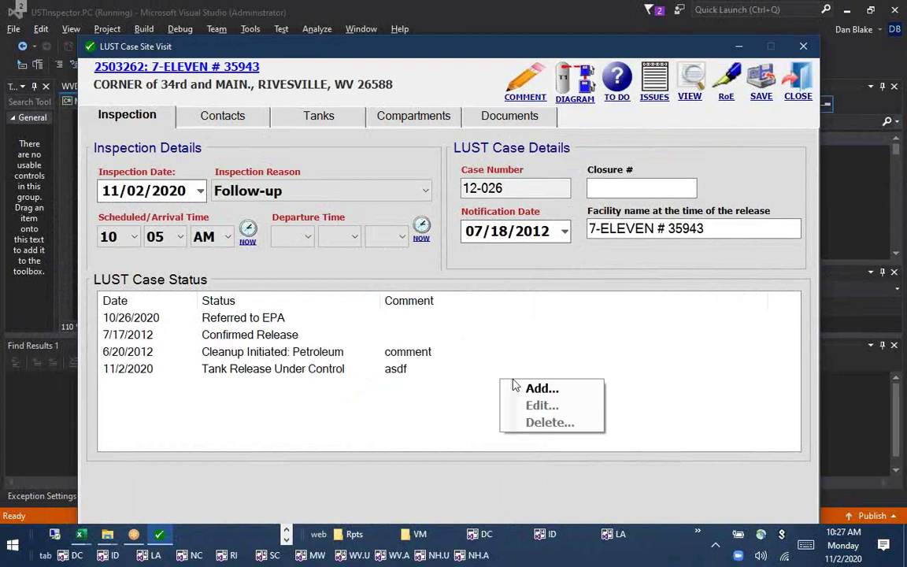
pyautogui.rightClick(409, 415)
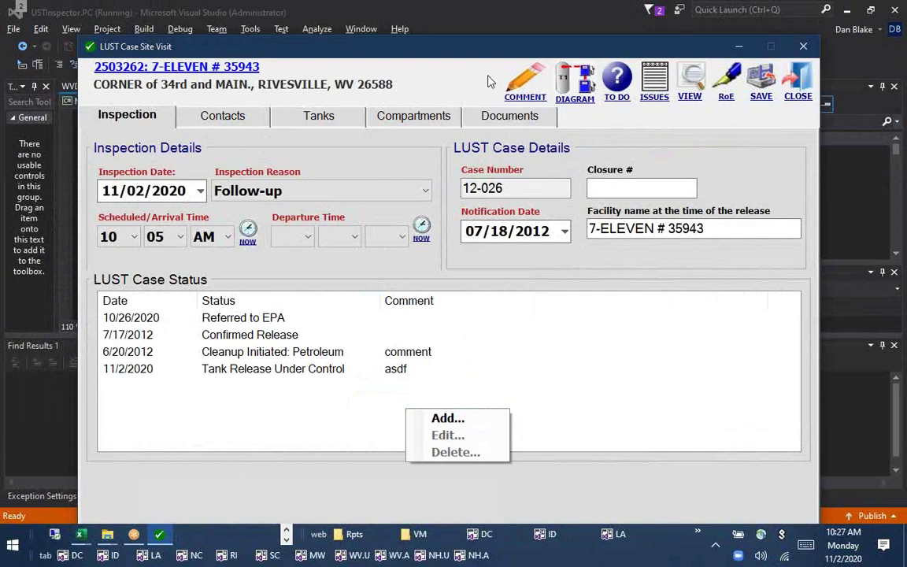
pyautogui.click(463, 67)
pyautogui.click(722, 43)
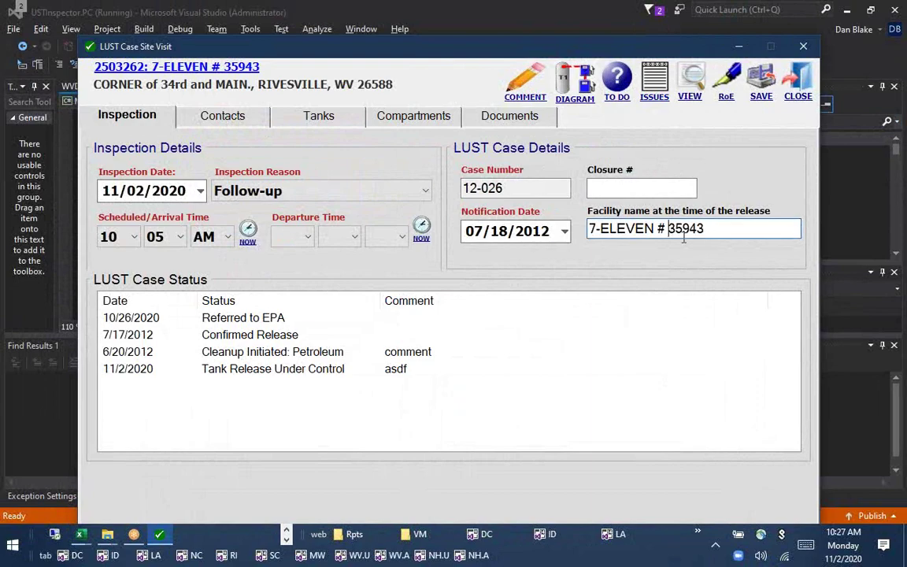
pyautogui.click(732, 229)
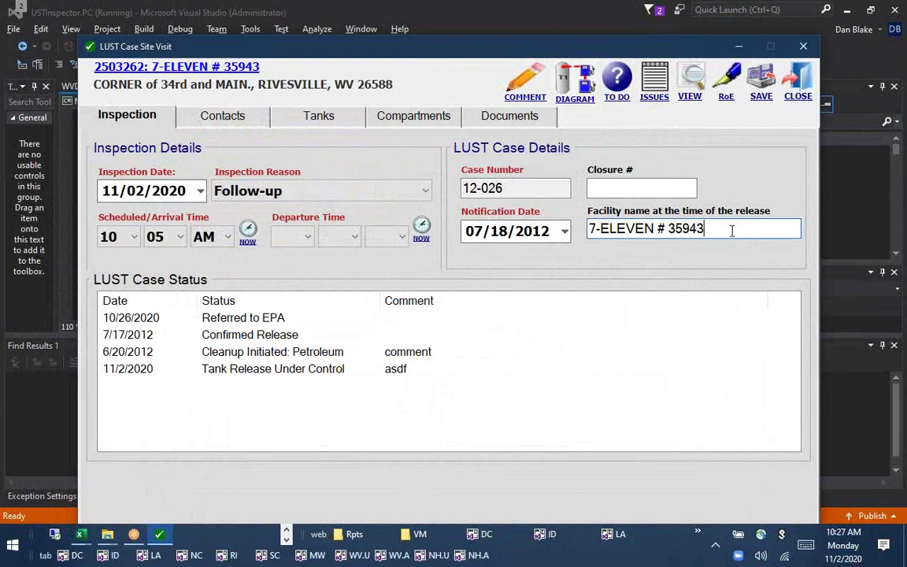
pyautogui.click(668, 230)
# Capitalize the first letter of the inspection comment so it reads "Violation cited." and save the comment.
pyautogui.click(526, 81)
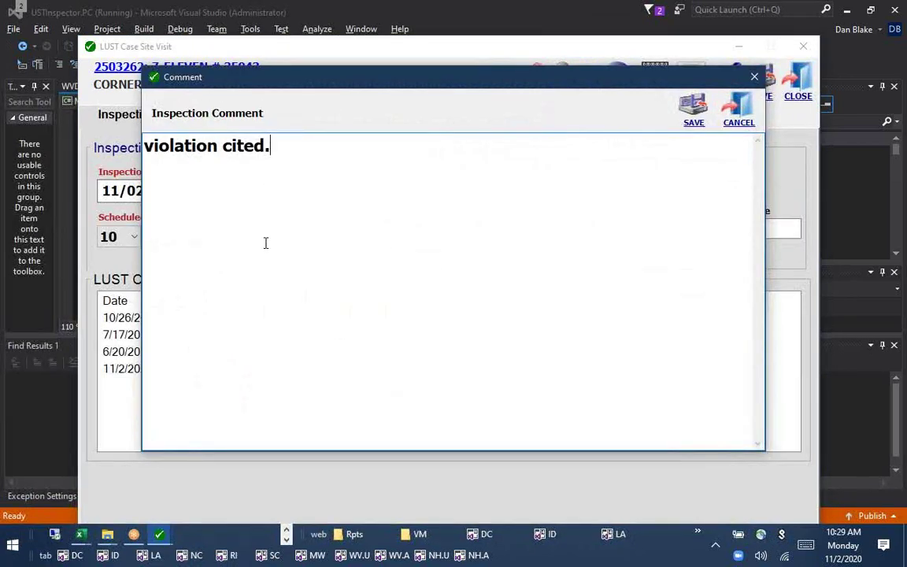
pyautogui.moveTo(155, 146); pyautogui.dragTo(144, 146)
pyautogui.write('V')
pyautogui.click(692, 118)
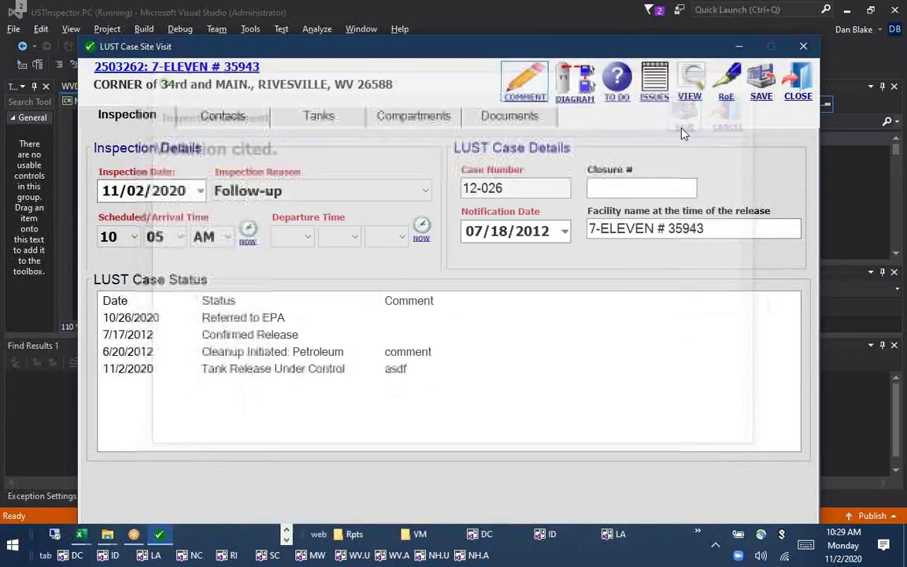
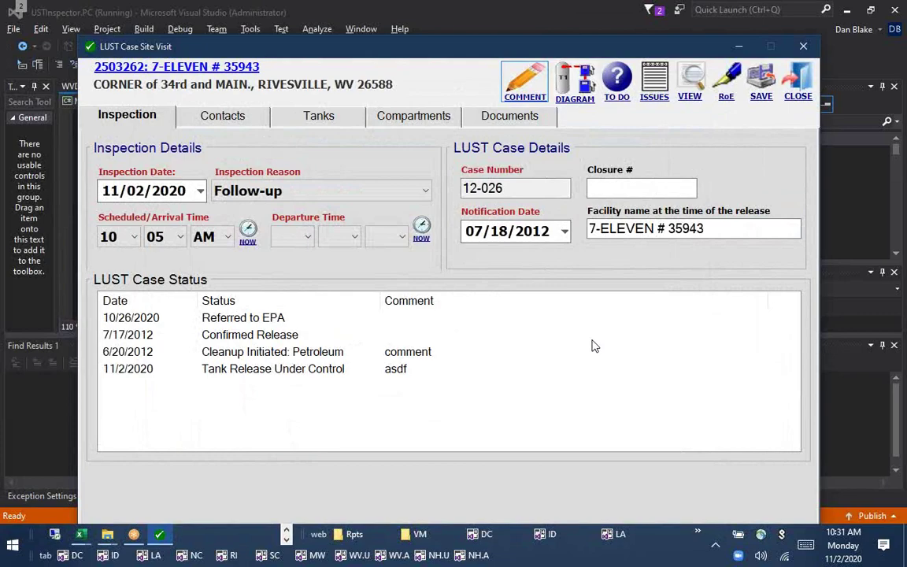
# View the Regular Sump on-site photo from the visit's documents and close the viewer.
pyautogui.click(504, 120)
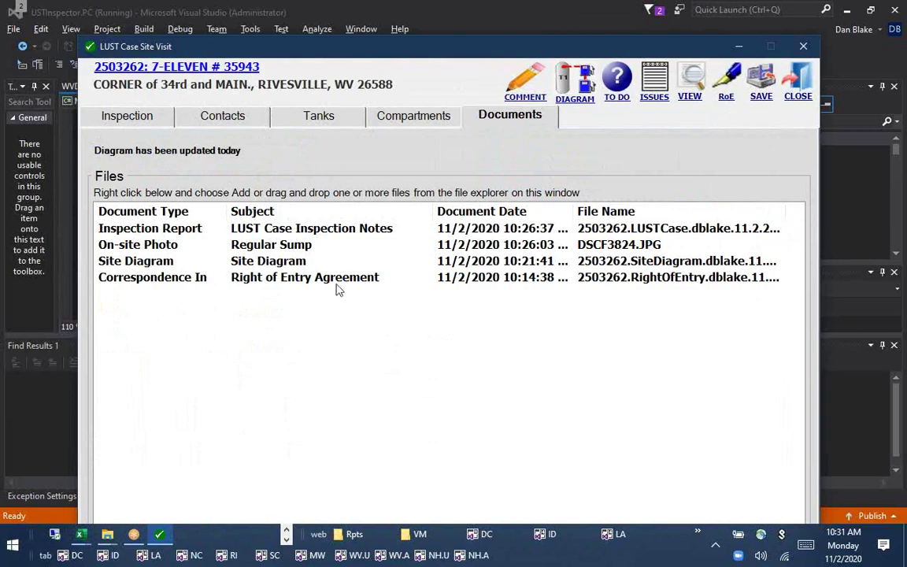
pyautogui.rightClick(359, 245)
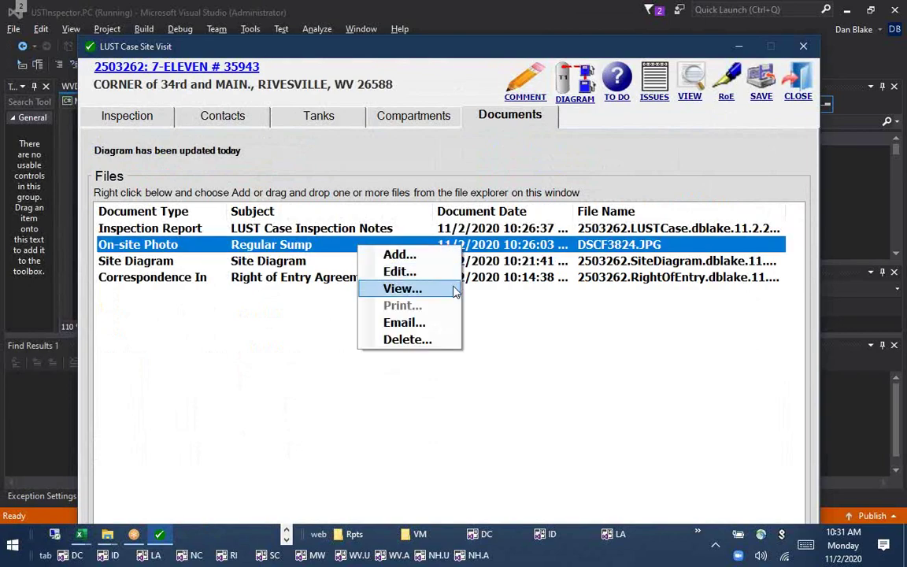
pyautogui.click(403, 288)
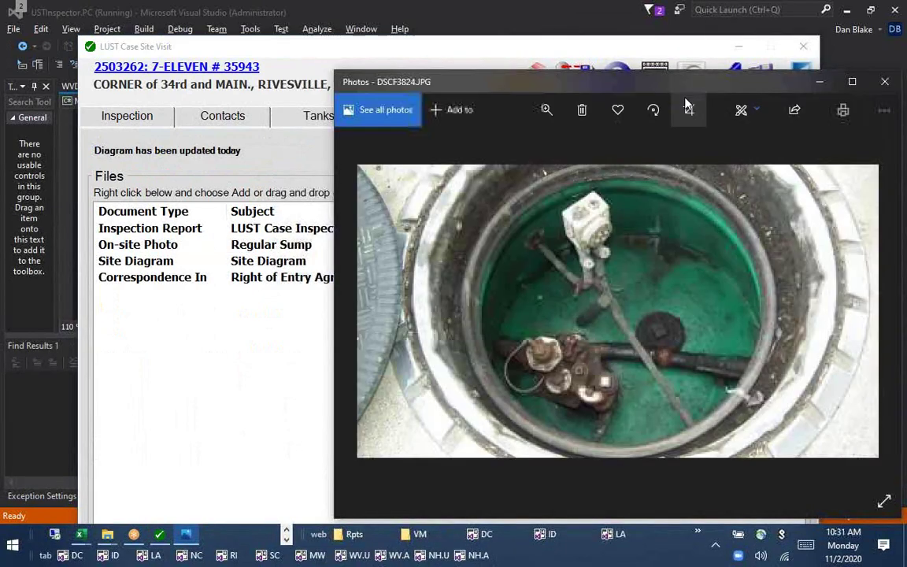
pyautogui.moveTo(689, 86); pyautogui.dragTo(415, 78)
pyautogui.click(626, 74)
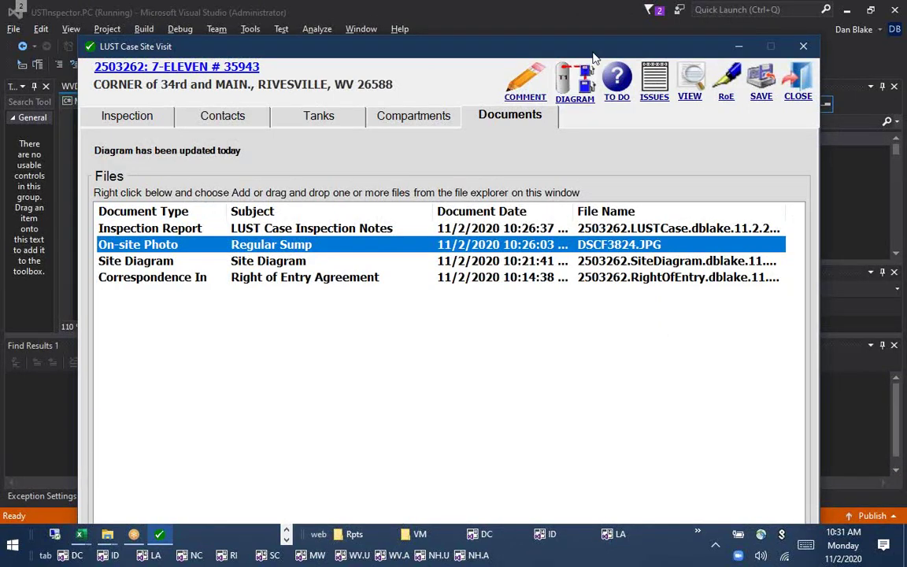
# Save the inspection as complete despite the missing data, continue execution past the exception, and close the LUST site visit.
pyautogui.click(758, 85)
pyautogui.click(378, 291)
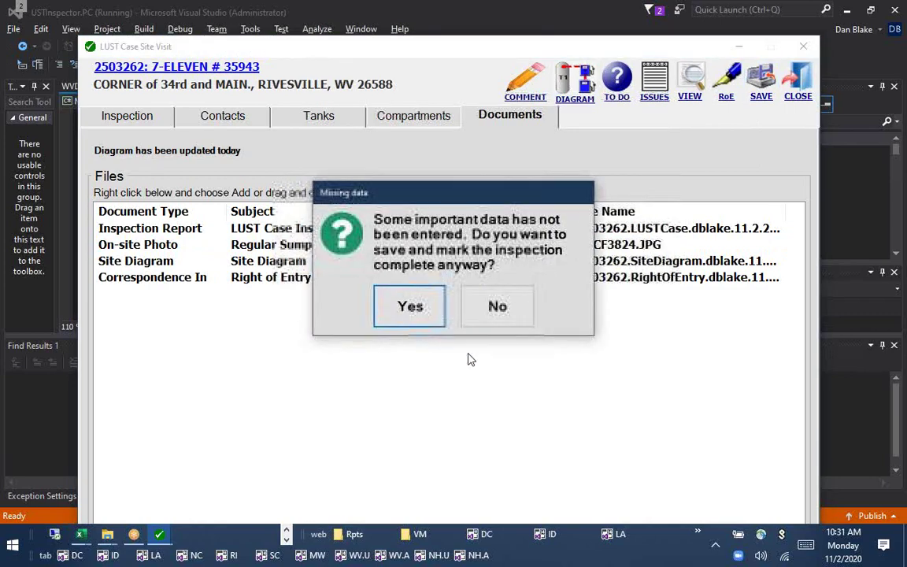
pyautogui.click(409, 306)
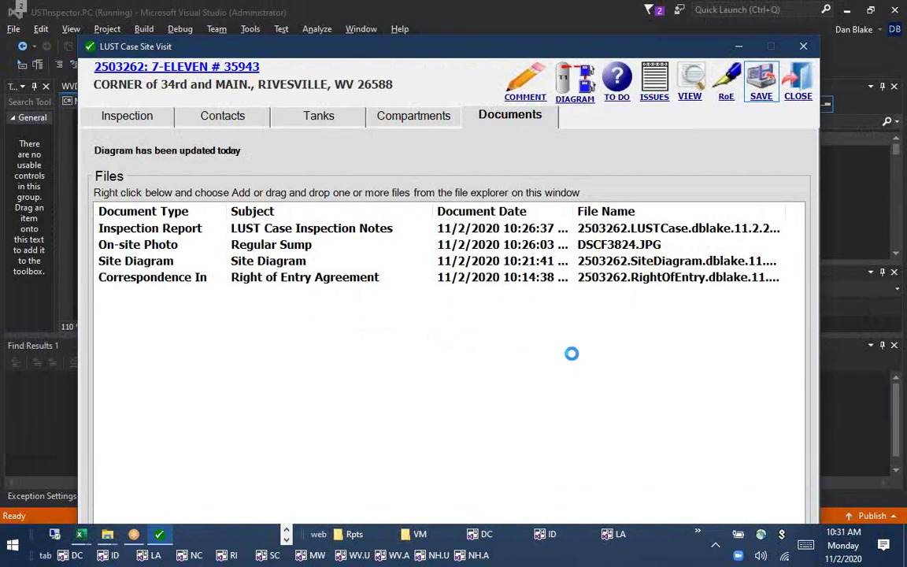
pyautogui.press('F5')
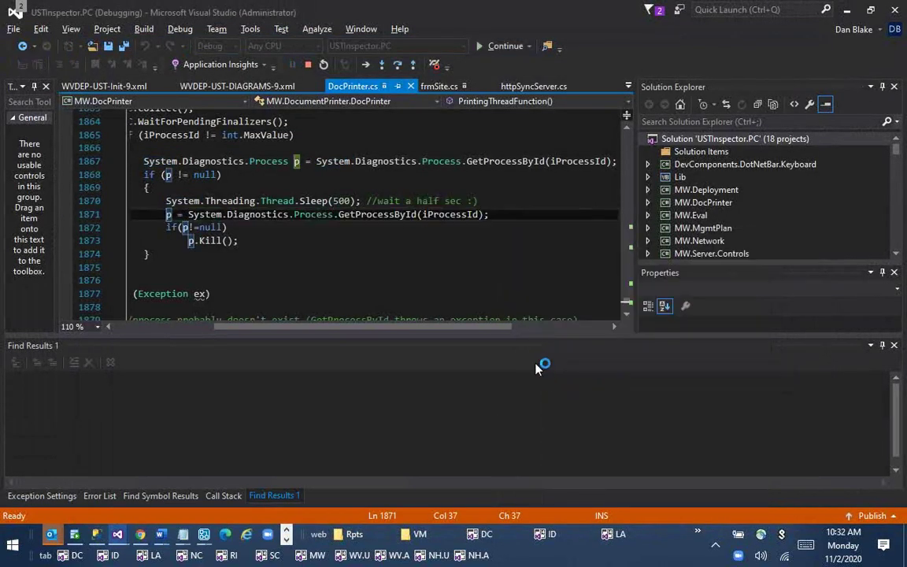
pyautogui.click(451, 309)
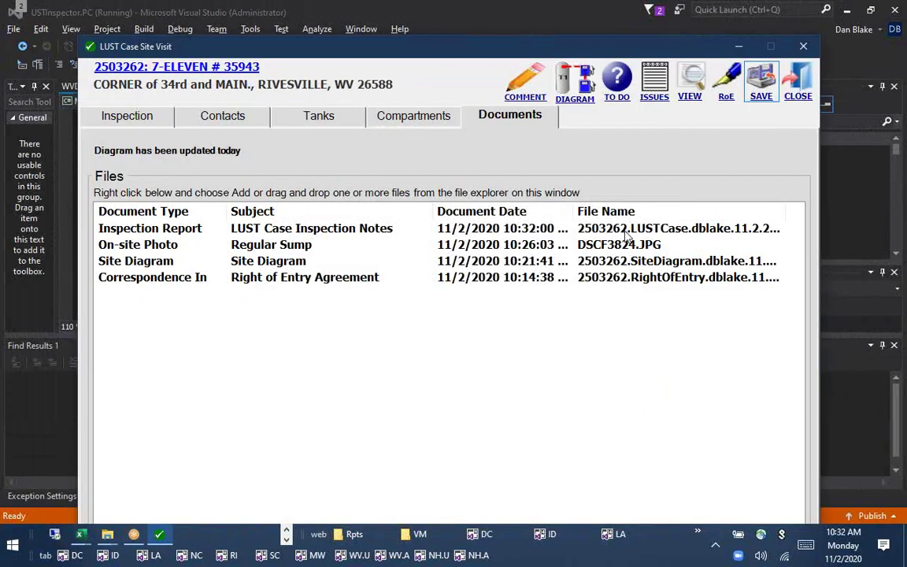
pyautogui.click(798, 82)
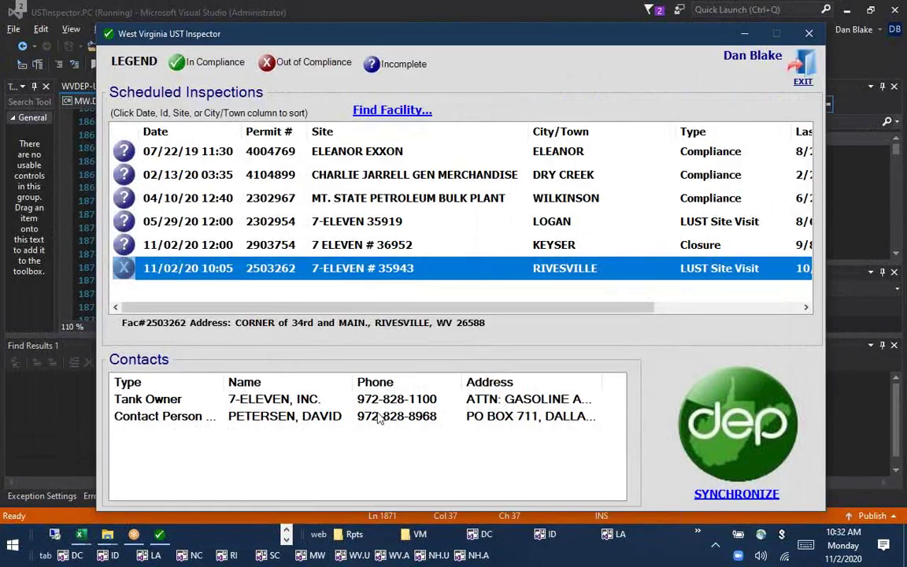
# Synchronize the inspections with the localhost server and close the synchronization window.
pyautogui.rightClick(572, 245)
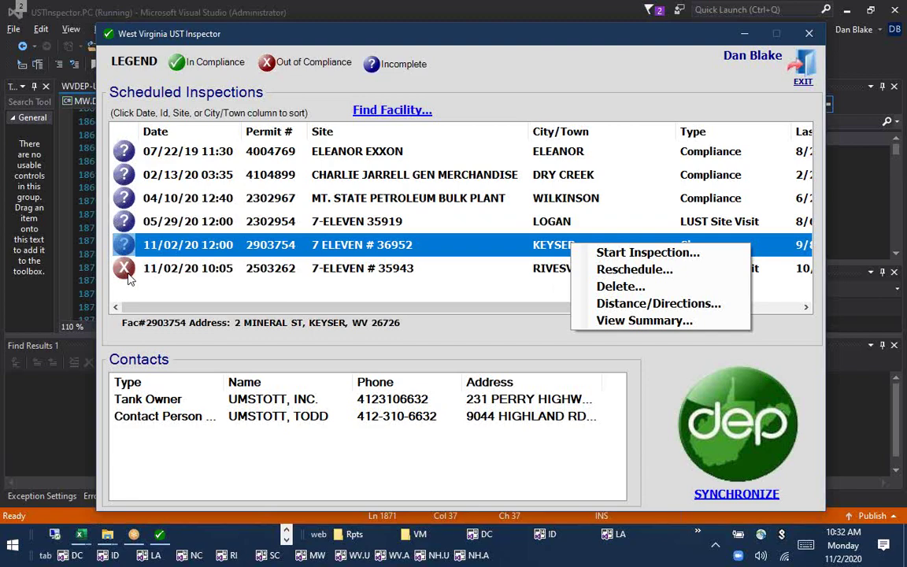
pyautogui.click(724, 404)
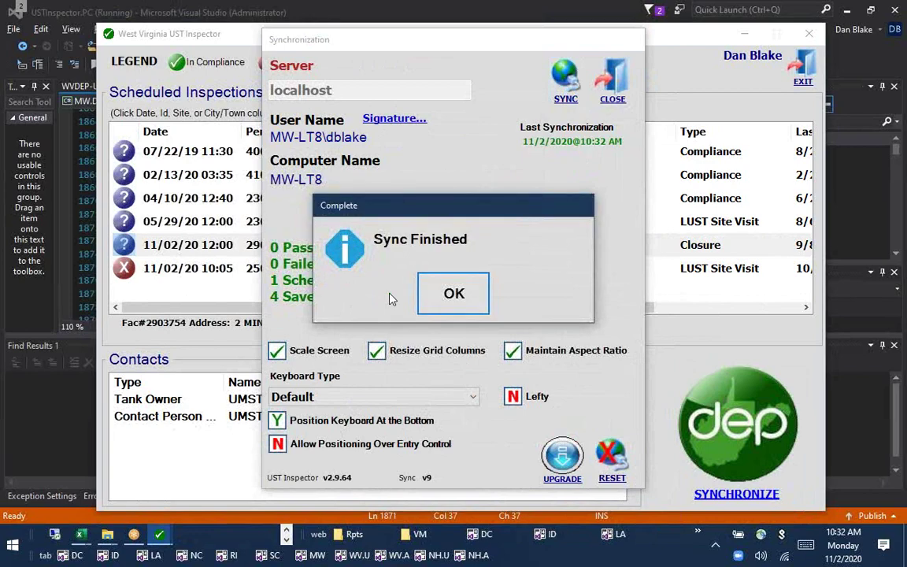
pyautogui.click(427, 293)
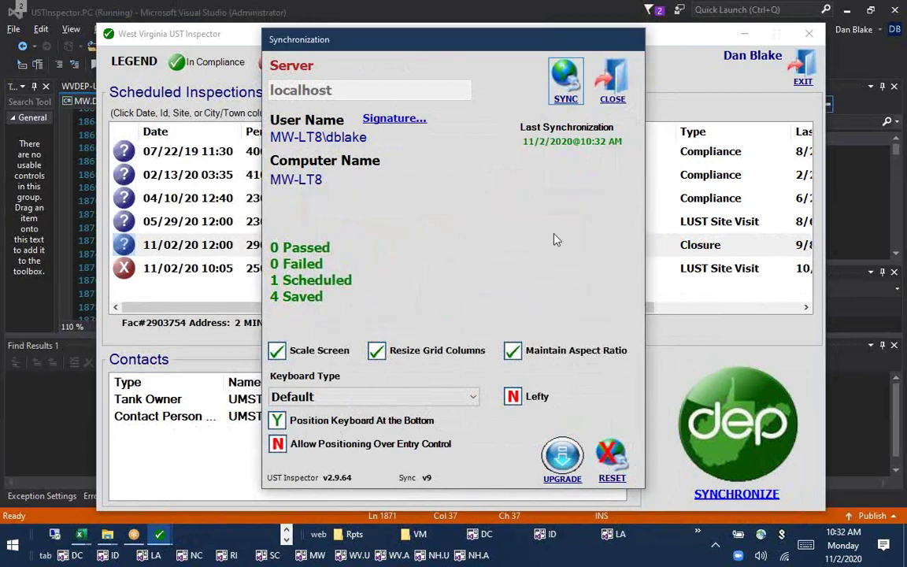
pyautogui.click(613, 88)
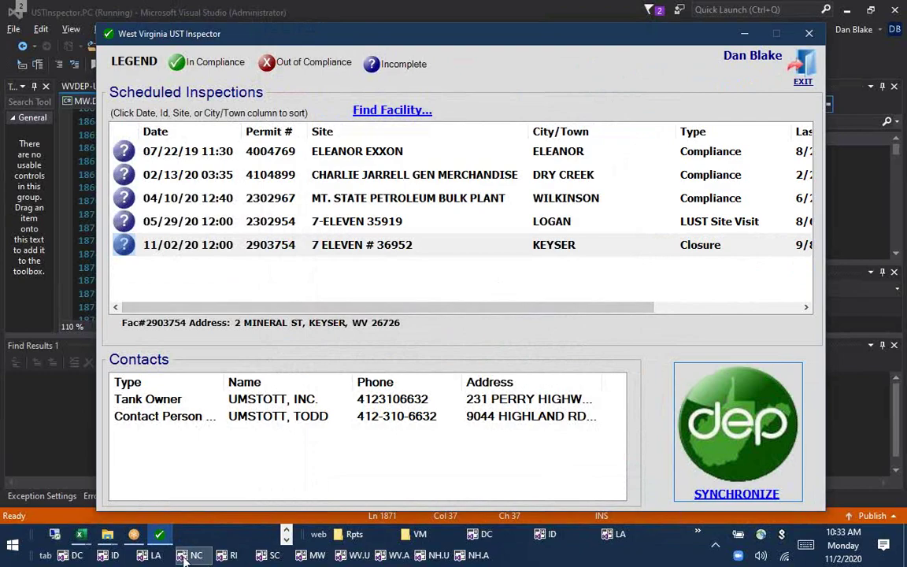
# Switch to Chrome and view the tasks and files of LUST case 12-026 for 7-ELEVEN # 35943.
pyautogui.click(286, 533)
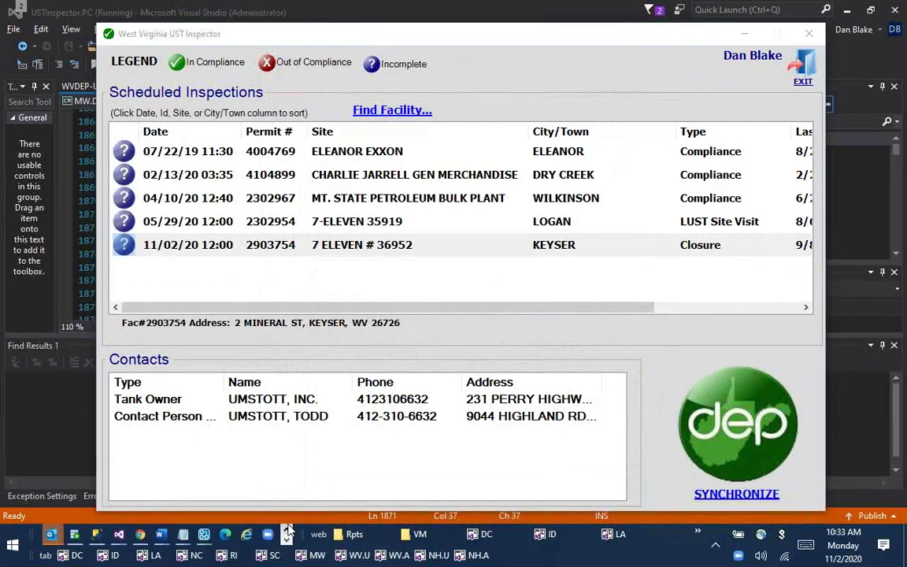
pyautogui.click(140, 535)
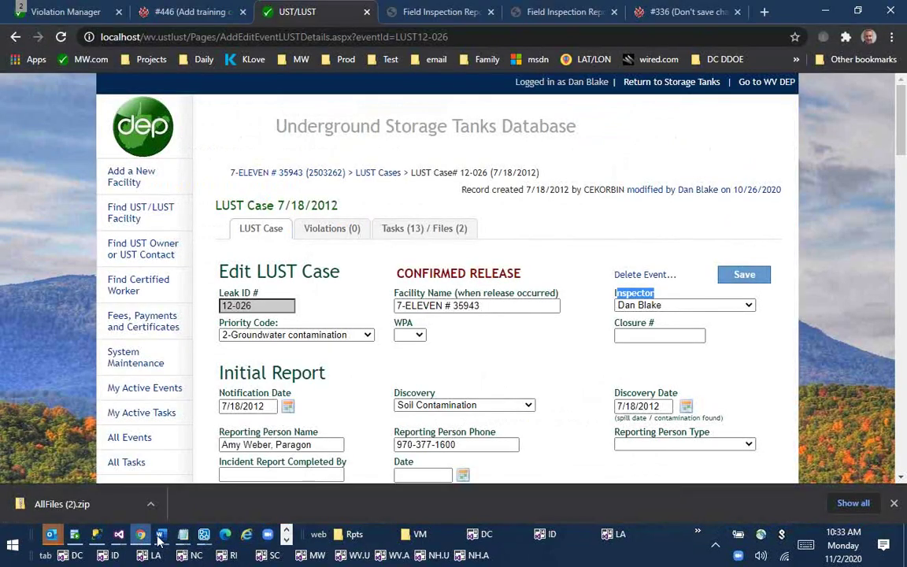
pyautogui.click(439, 233)
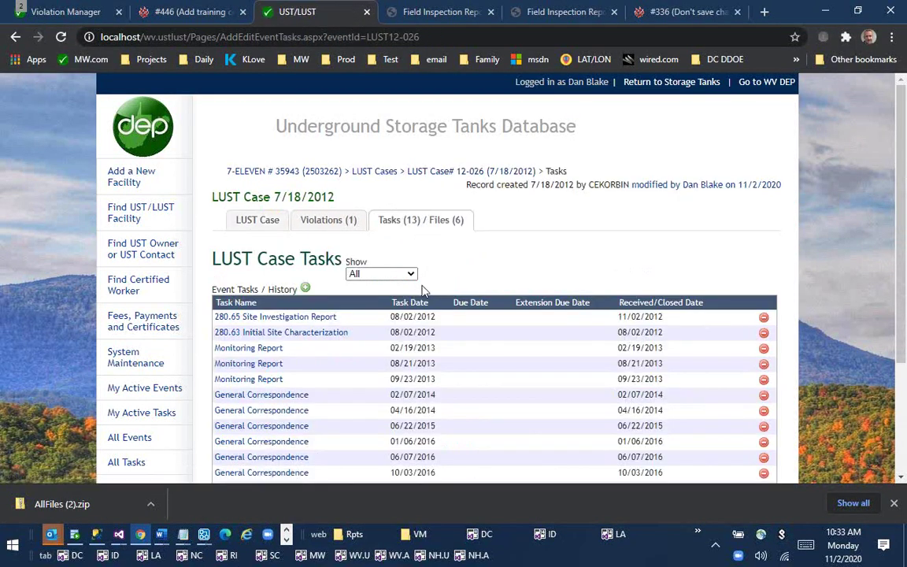
pyautogui.scroll(-1, 419, 239)
# Examine the task types offered for a new event task and close the dialog without saving.
pyautogui.click(304, 218)
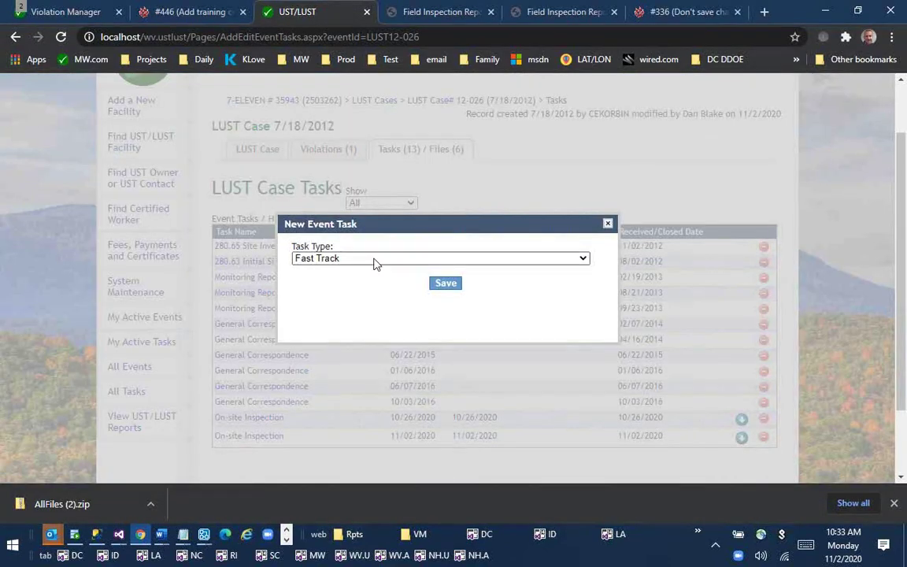
pyautogui.click(375, 259)
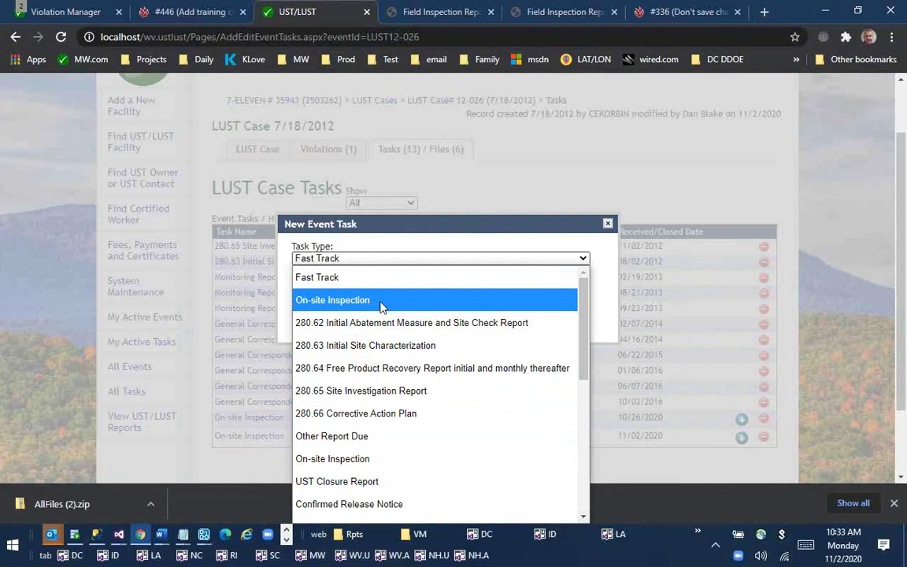
pyautogui.click(607, 224)
pyautogui.click(608, 223)
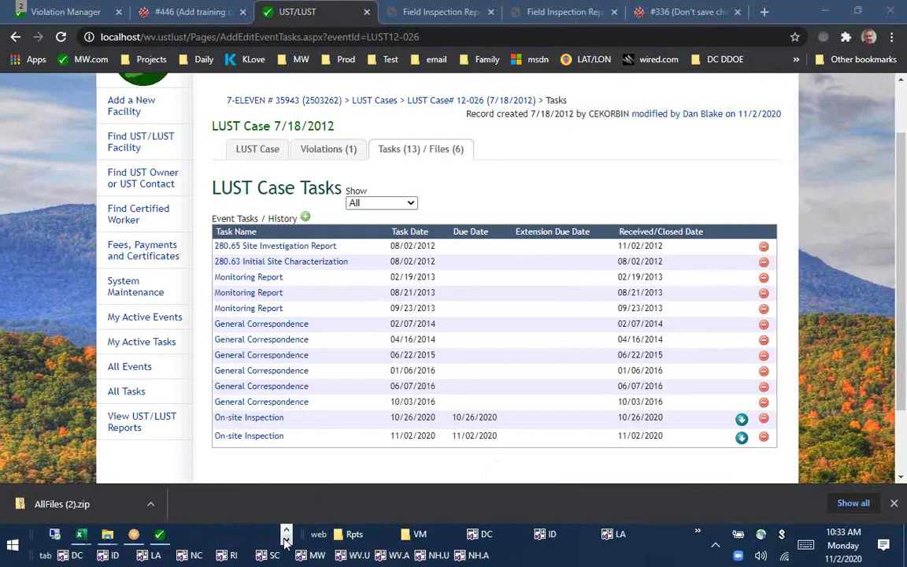
# Switch to West Virginia UST Inspector and examine the actions offered for the scheduled Compliance, LUST Site Visit and Closure inspections.
pyautogui.click(152, 537)
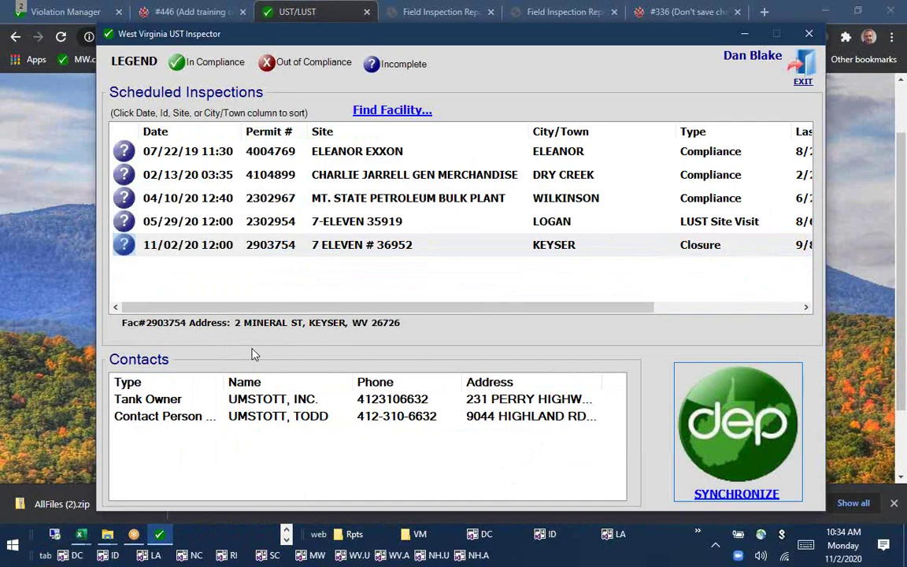
pyautogui.rightClick(797, 223)
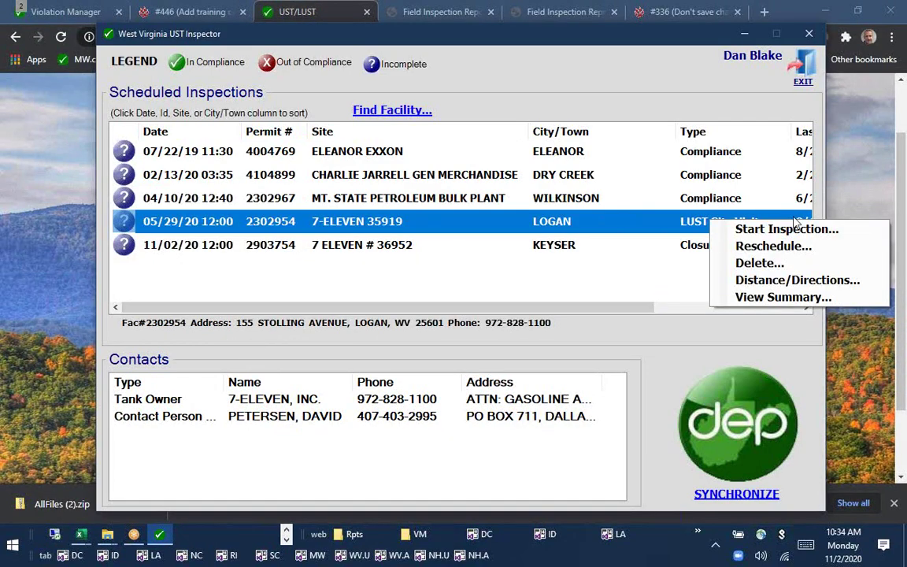
pyautogui.rightClick(714, 198)
pyautogui.rightClick(717, 246)
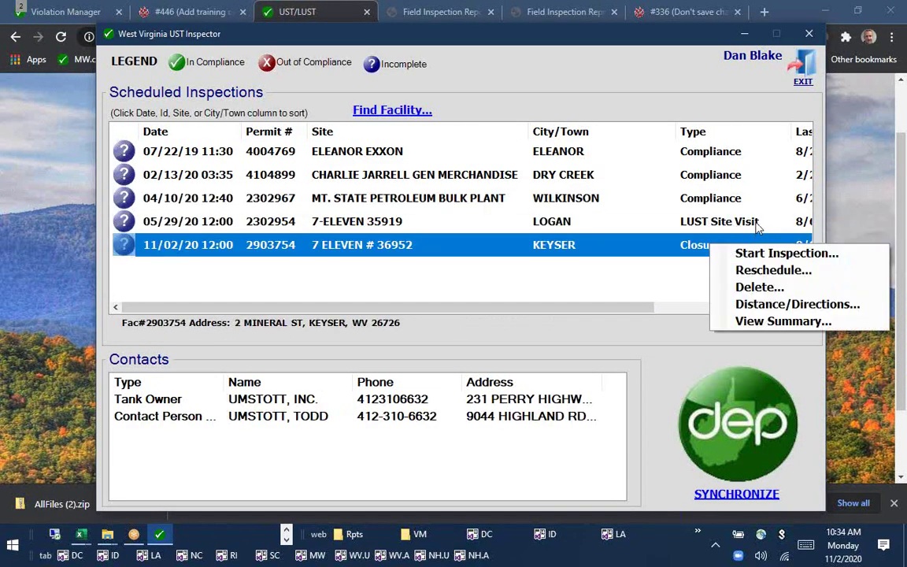
pyautogui.rightClick(728, 198)
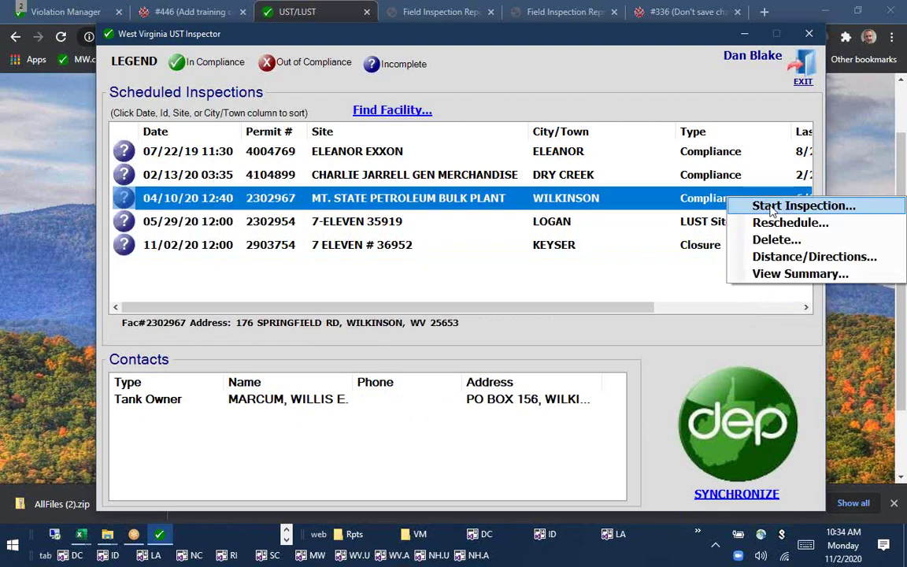
pyautogui.rightClick(718, 250)
pyautogui.click(772, 246)
pyautogui.rightClick(723, 240)
pyautogui.rightClick(729, 222)
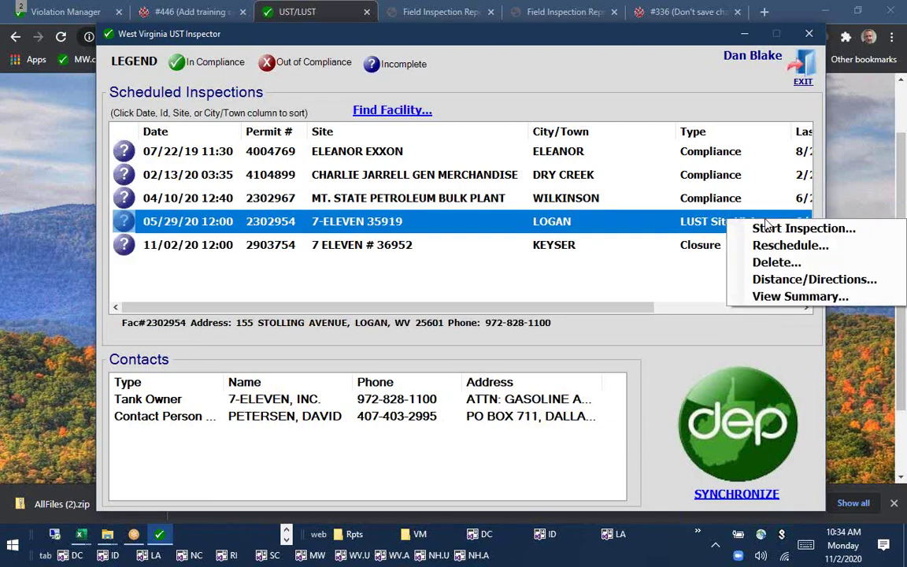
pyautogui.rightClick(769, 203)
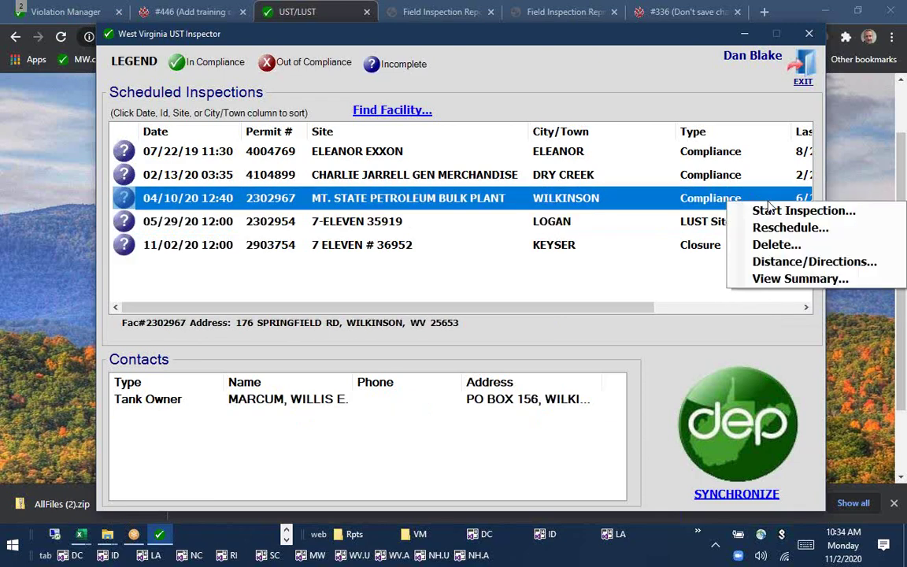
pyautogui.rightClick(719, 252)
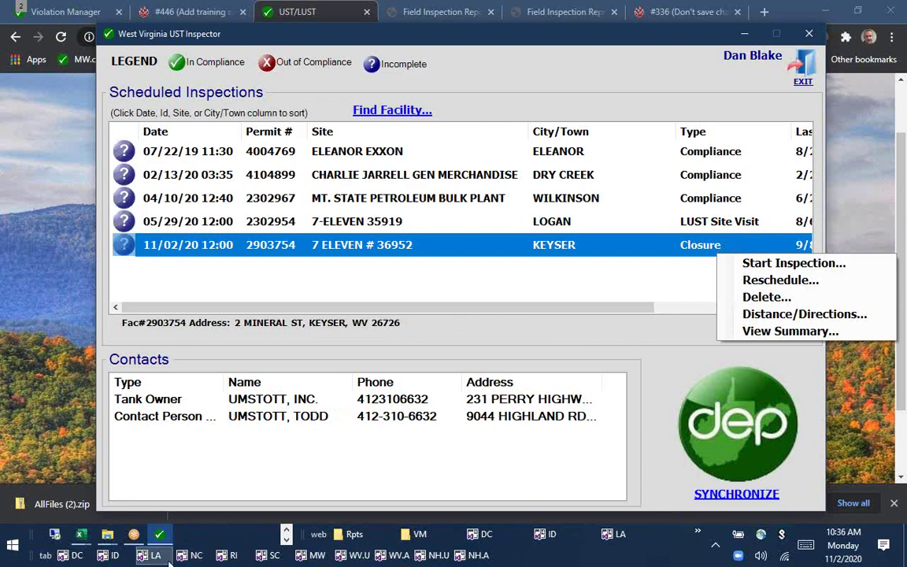
# Switch to Chrome and start a new event task of type On-site Inspection for LUST case 12-026.
pyautogui.moveTo(163, 543)
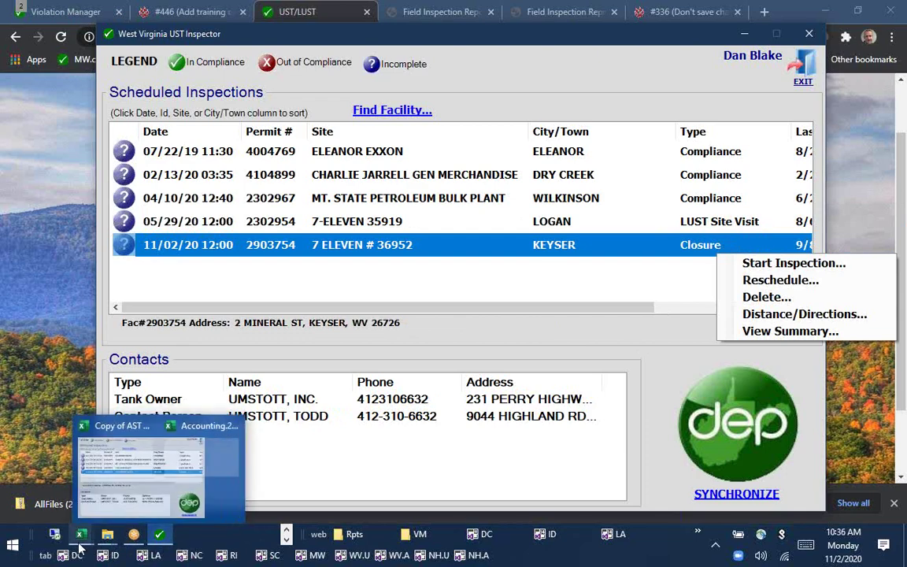
pyautogui.moveTo(100, 541)
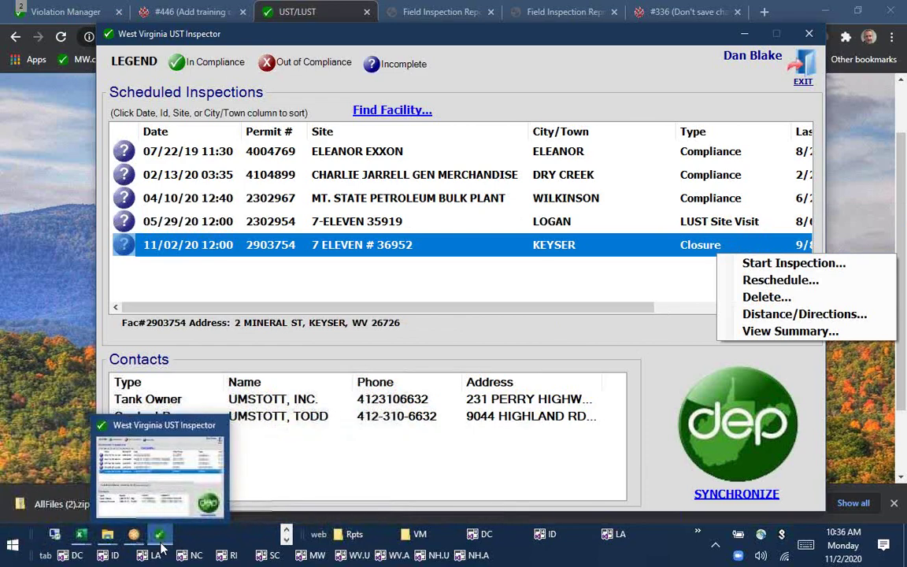
pyautogui.click(287, 529)
pyautogui.click(141, 539)
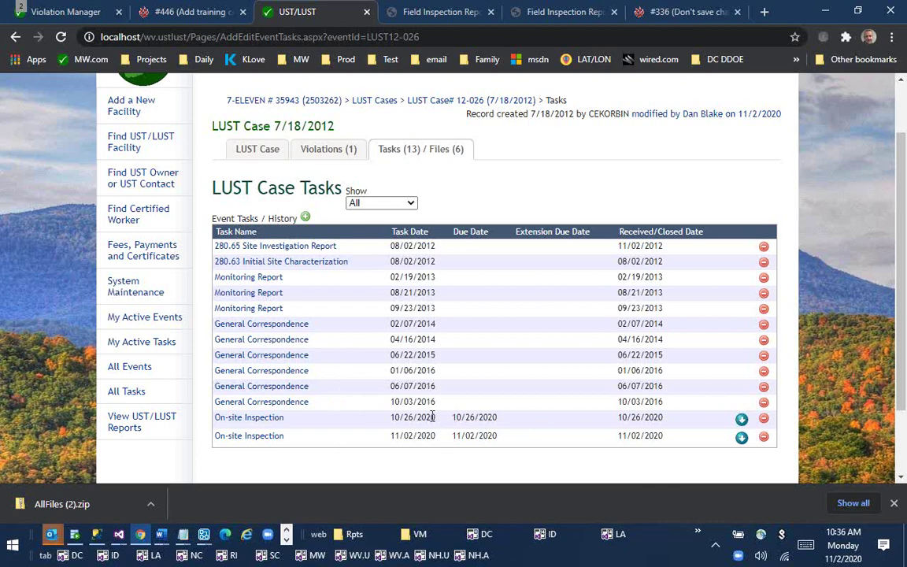
pyautogui.click(305, 217)
pyautogui.click(356, 259)
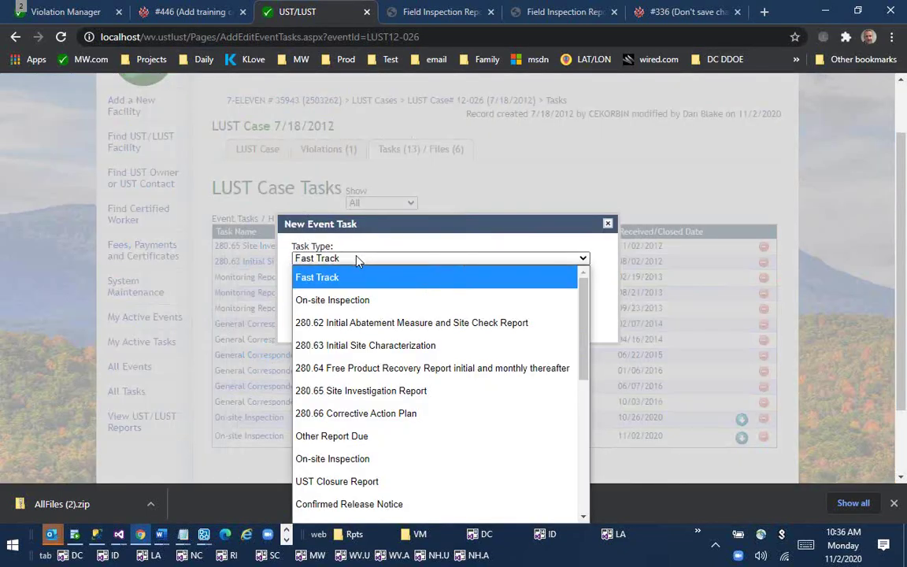
pyautogui.click(386, 462)
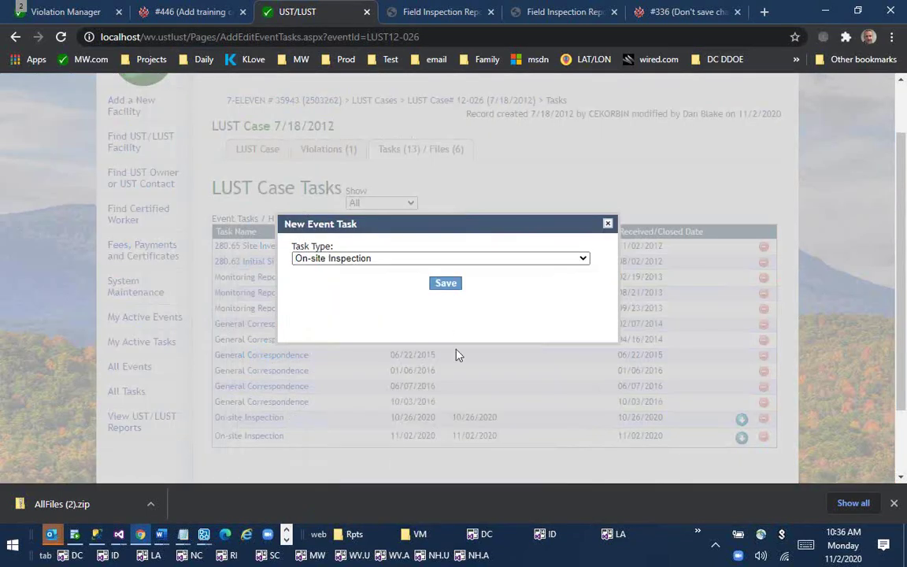
pyautogui.click(441, 287)
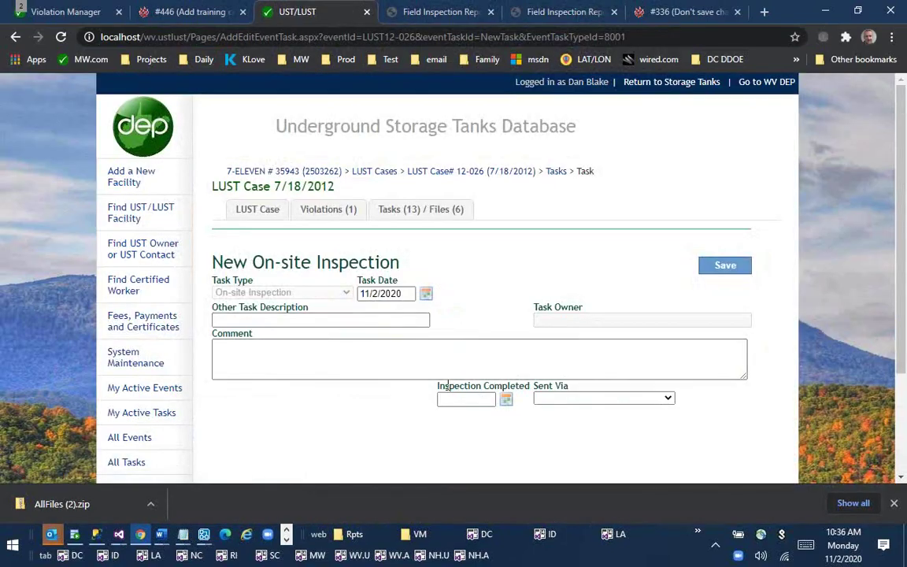
# Enter "details" as the comment, save the new on-site inspection, and set its Inspection Completed date to 11/3/2020.
pyautogui.write('details')
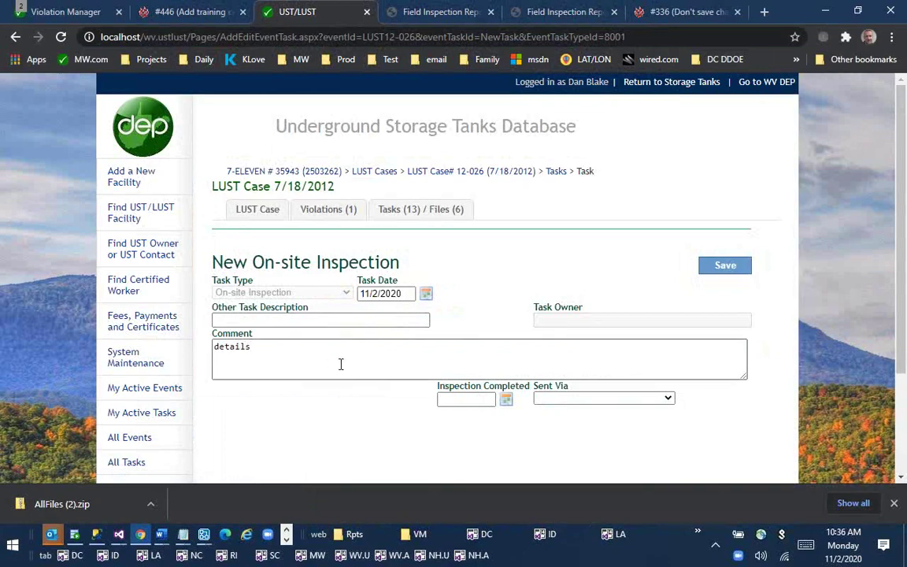
pyautogui.click(707, 281)
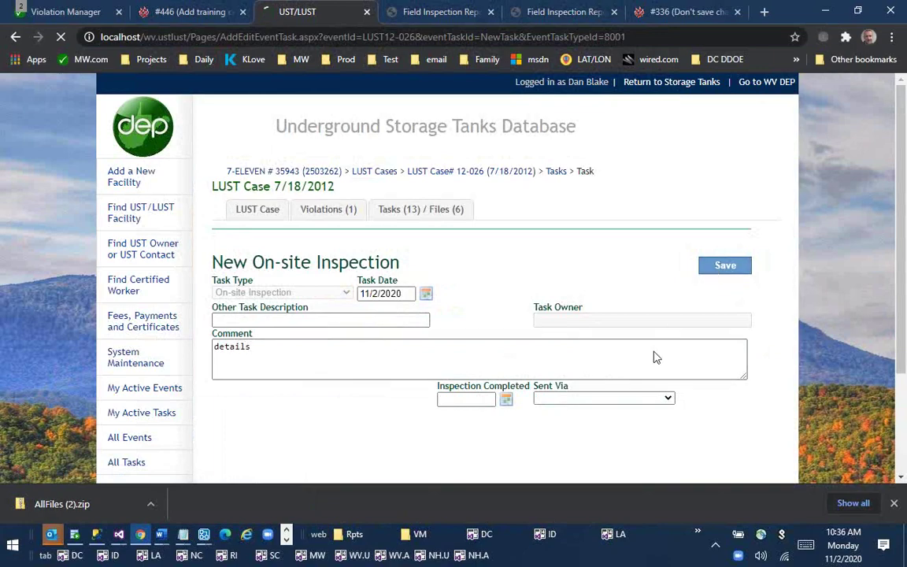
pyautogui.click(507, 411)
pyautogui.click(487, 467)
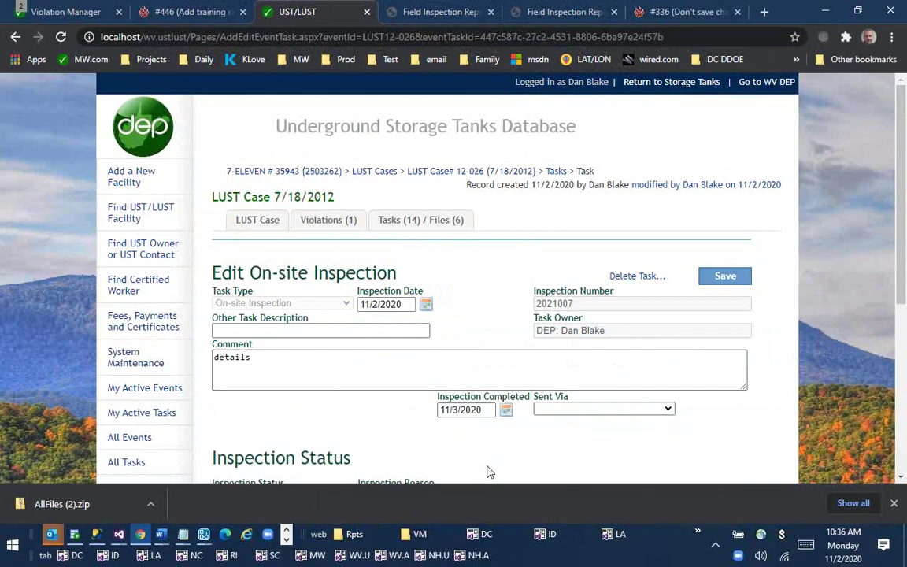
# Set the inspection status to Passed and mark the inspection completed, accepting the confirmation.
pyautogui.scroll(-2, 255, 425)
pyautogui.click(276, 329)
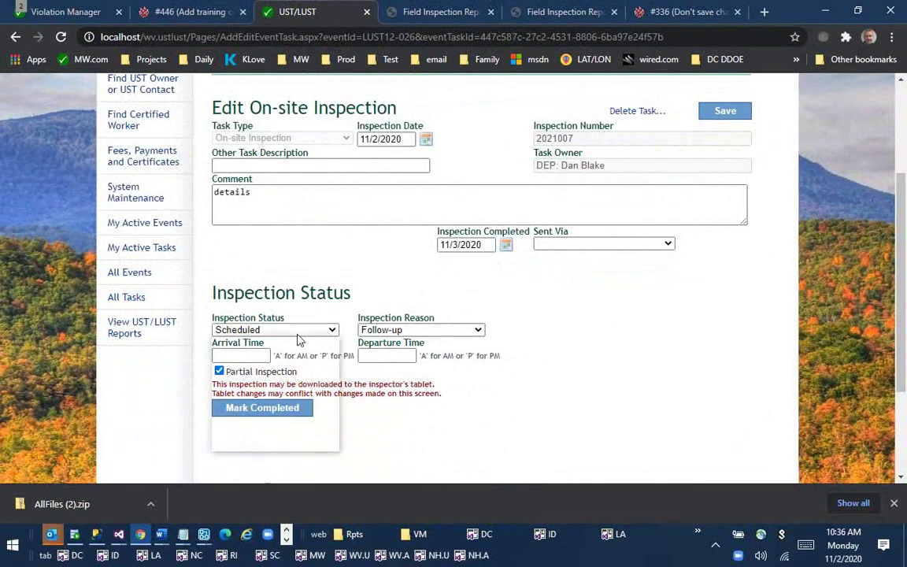
pyautogui.click(278, 395)
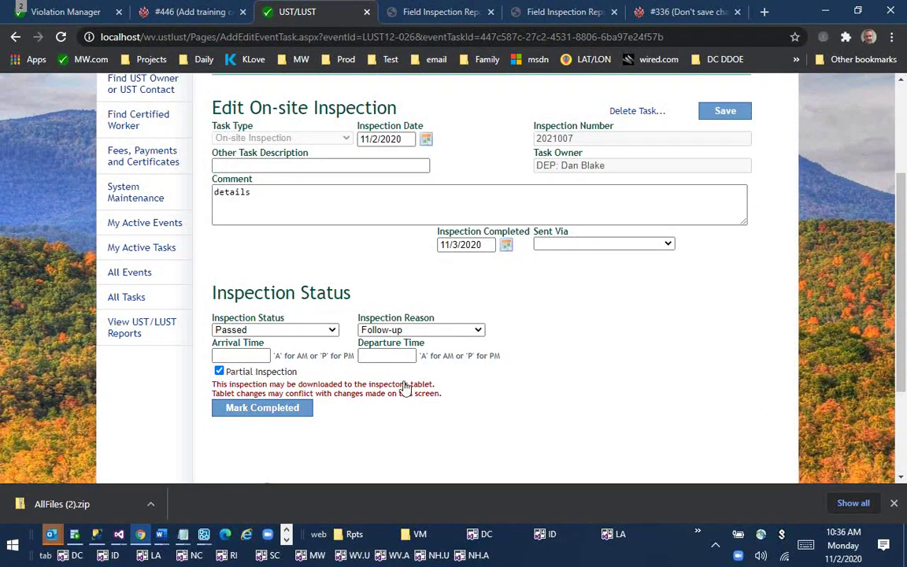
pyautogui.click(287, 415)
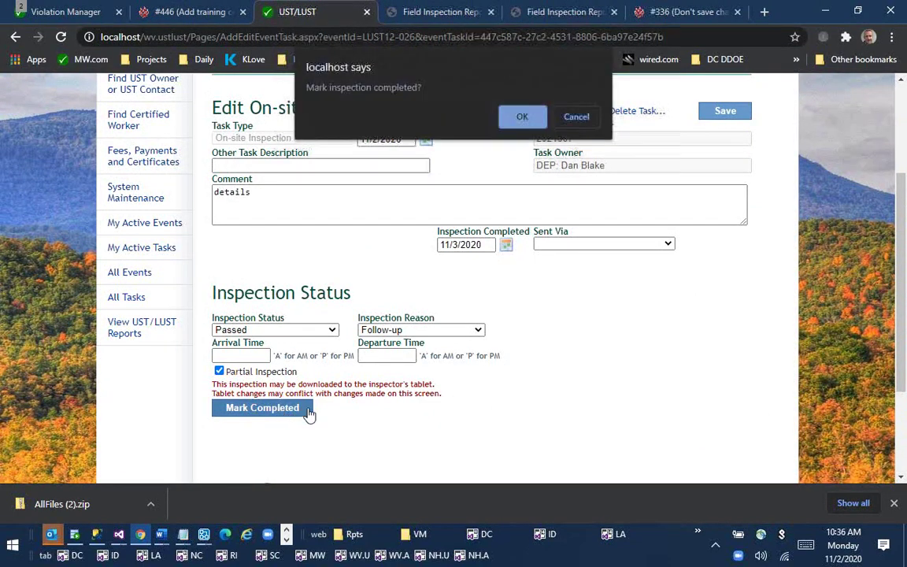
pyautogui.click(521, 117)
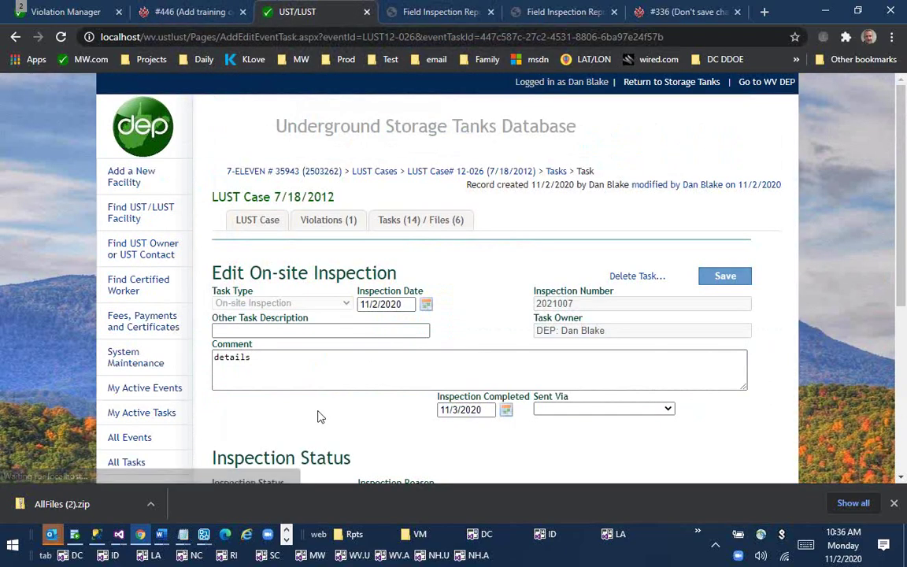
# Review the on-site inspection's details and Inspection Status section, and open the LUST case's task list.
pyautogui.scroll(-2, 354, 441)
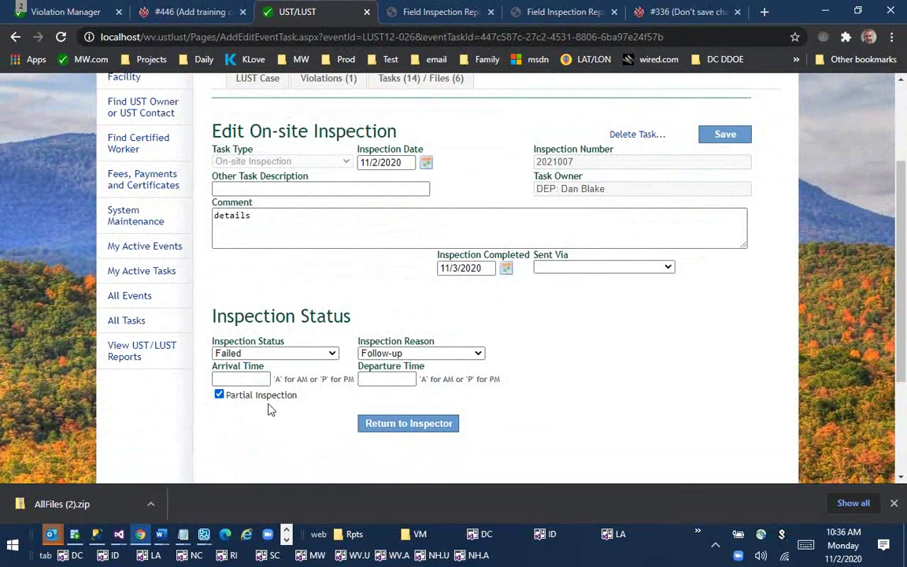
pyautogui.scroll(2, 327, 370)
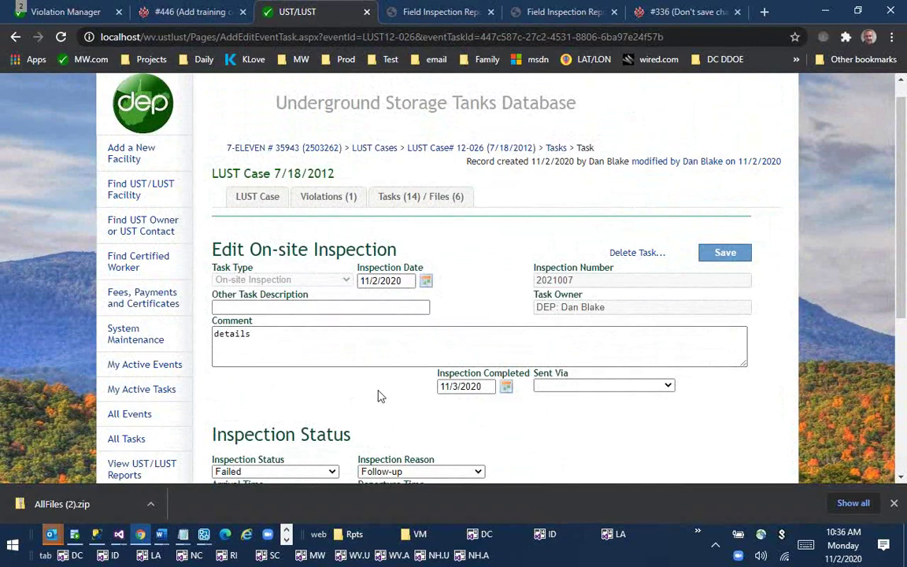
pyautogui.scroll(-1, 378, 386)
pyautogui.scroll(-1, 378, 404)
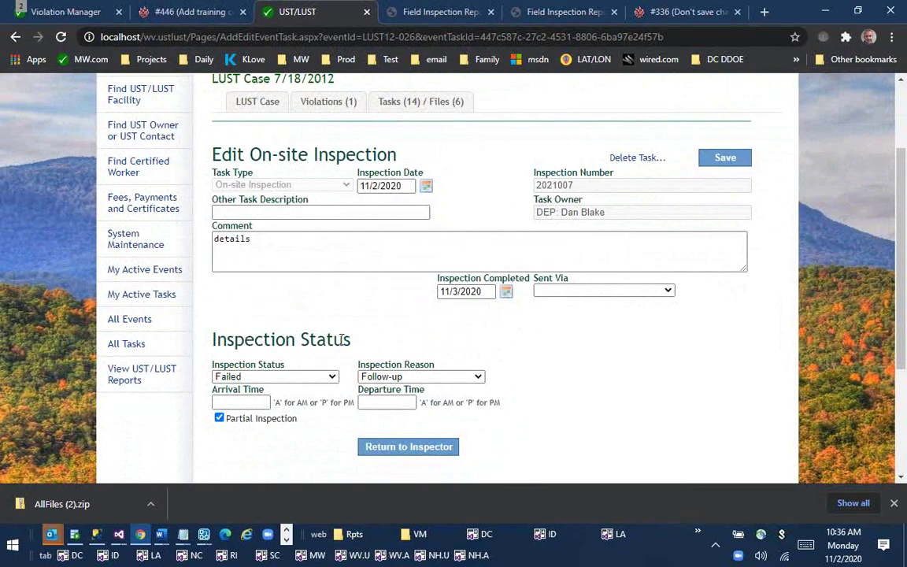
pyautogui.moveTo(353, 341); pyautogui.dragTo(276, 344)
pyautogui.click(275, 344)
pyautogui.scroll(2, 386, 338)
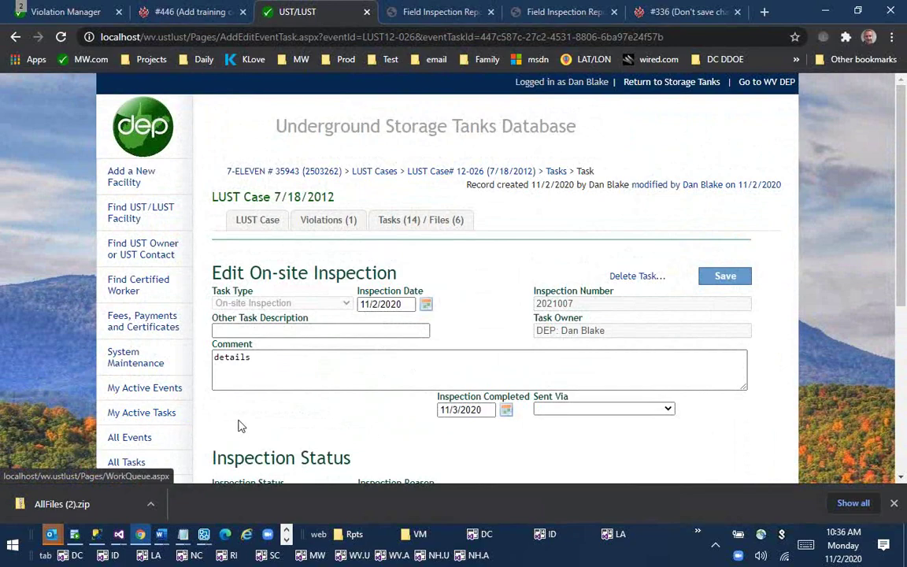
pyautogui.scroll(-1, 308, 426)
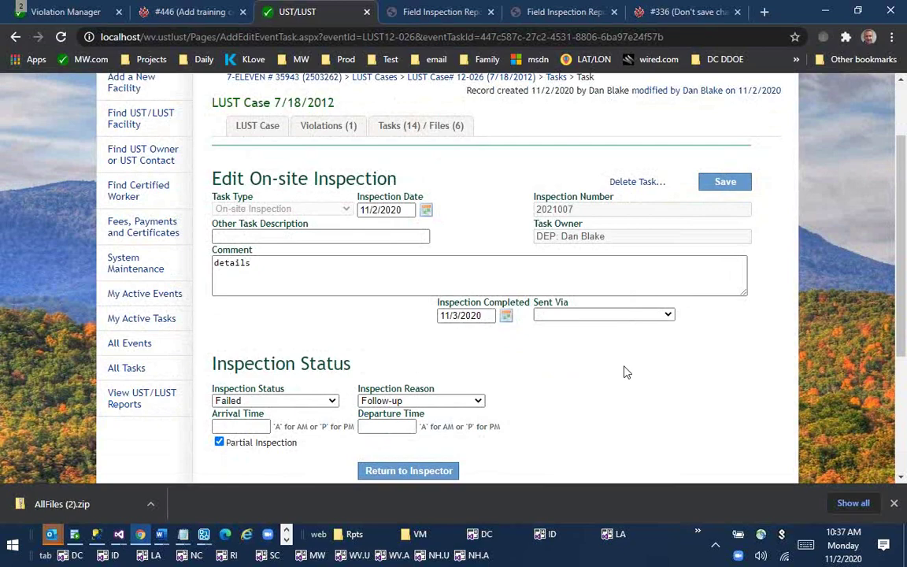
pyautogui.click(661, 285)
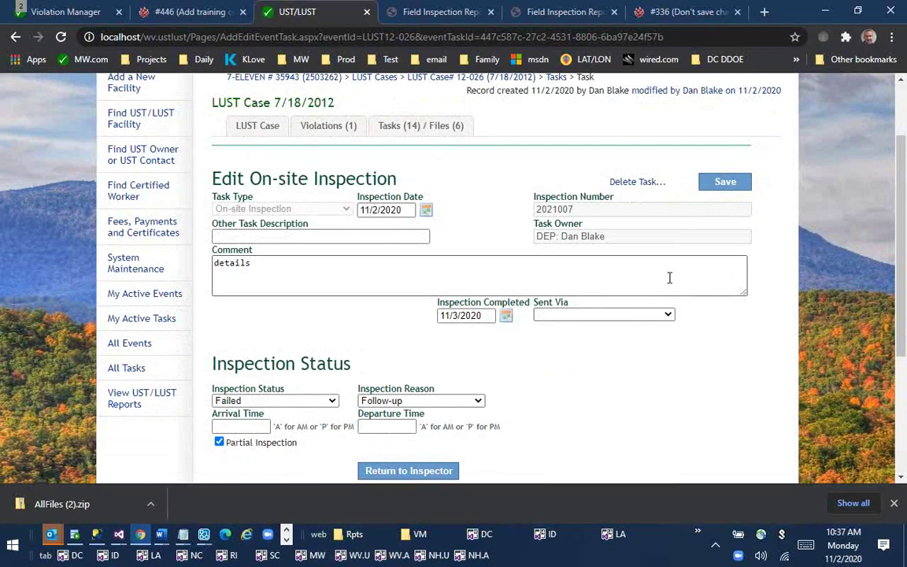
pyautogui.scroll(1, 668, 277)
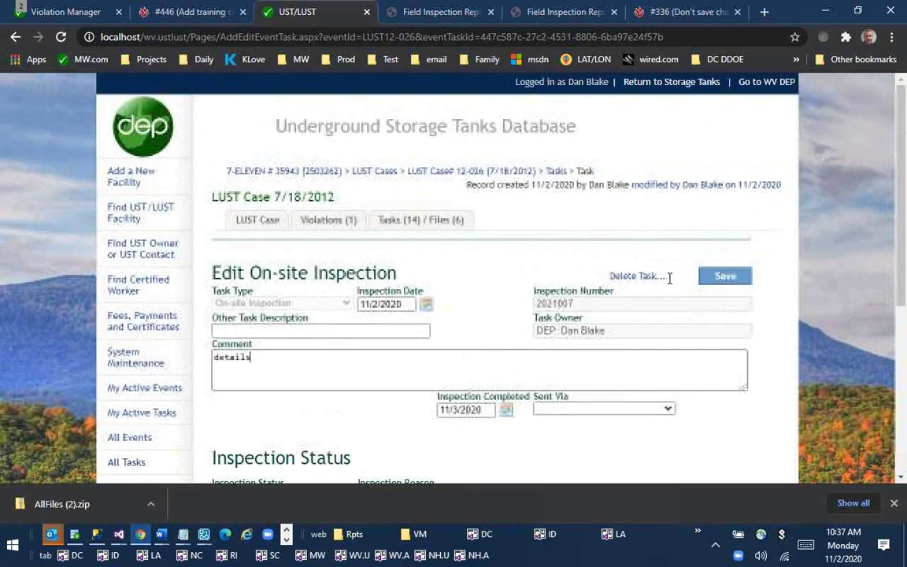
pyautogui.click(449, 227)
pyautogui.scroll(-2, 531, 393)
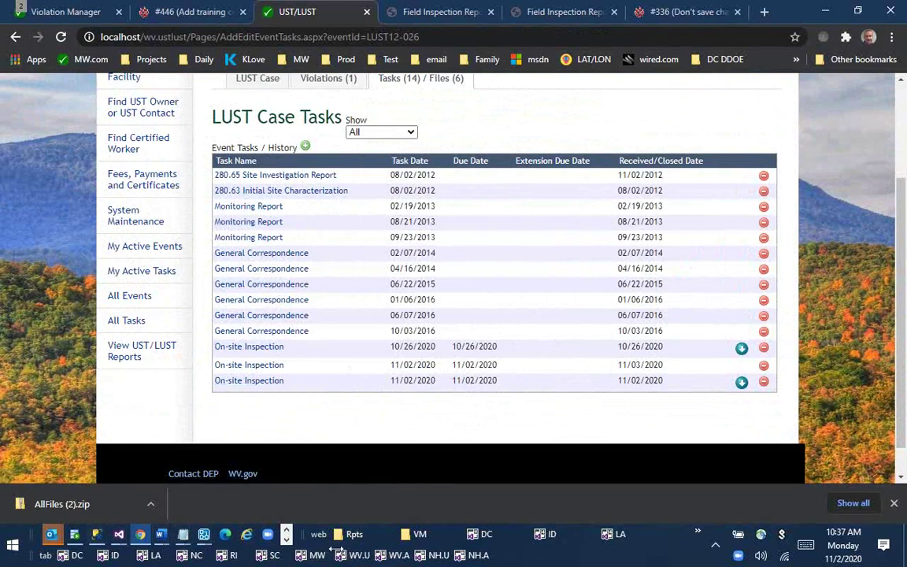
# Switch to West Virginia UST Inspector and open the scheduled LUST Site Visit for 7-ELEVEN 35919 in Logan.
pyautogui.click(286, 541)
pyautogui.click(162, 535)
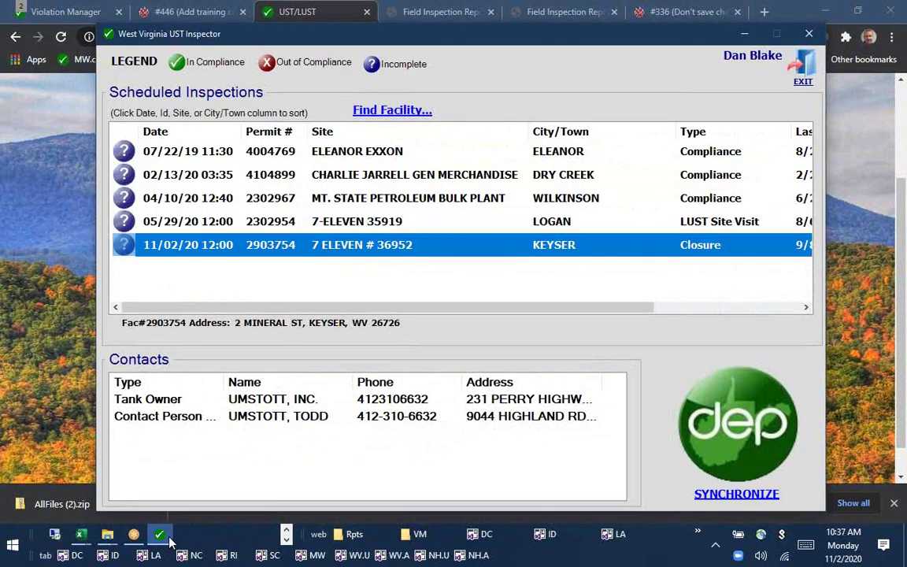
pyautogui.rightClick(388, 224)
pyautogui.click(406, 228)
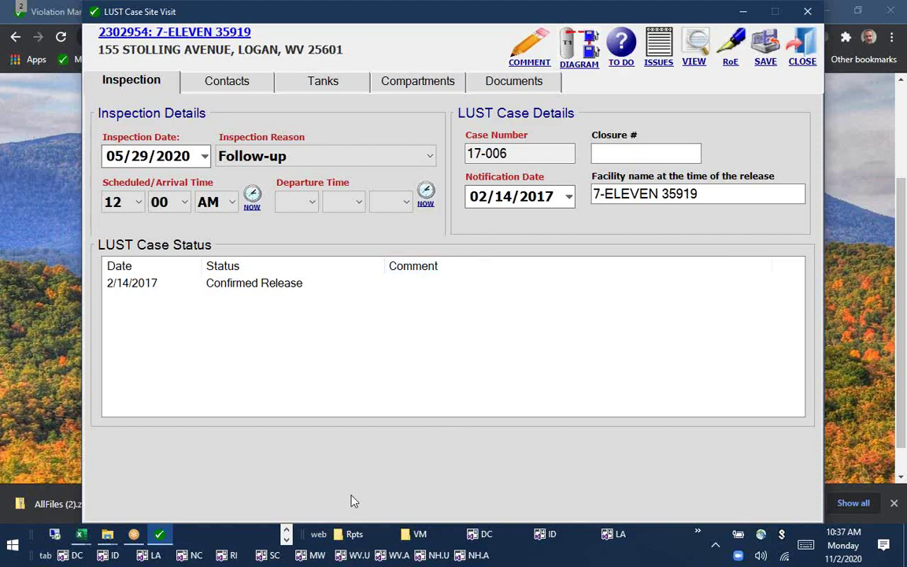
# Switch back to Chrome and open the LUST Case Search form of the storage tanks database.
pyautogui.click(287, 531)
pyautogui.click(140, 536)
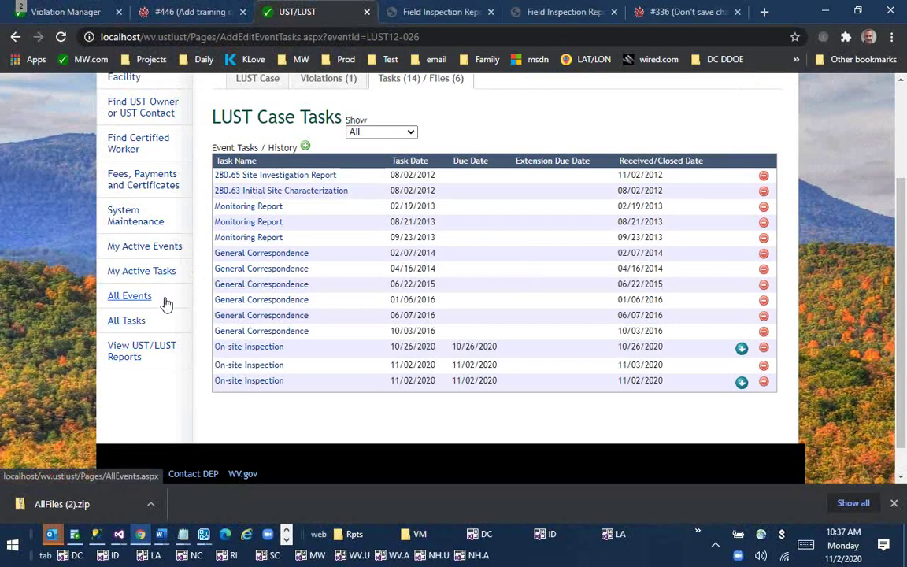
pyautogui.scroll(3, 233, 347)
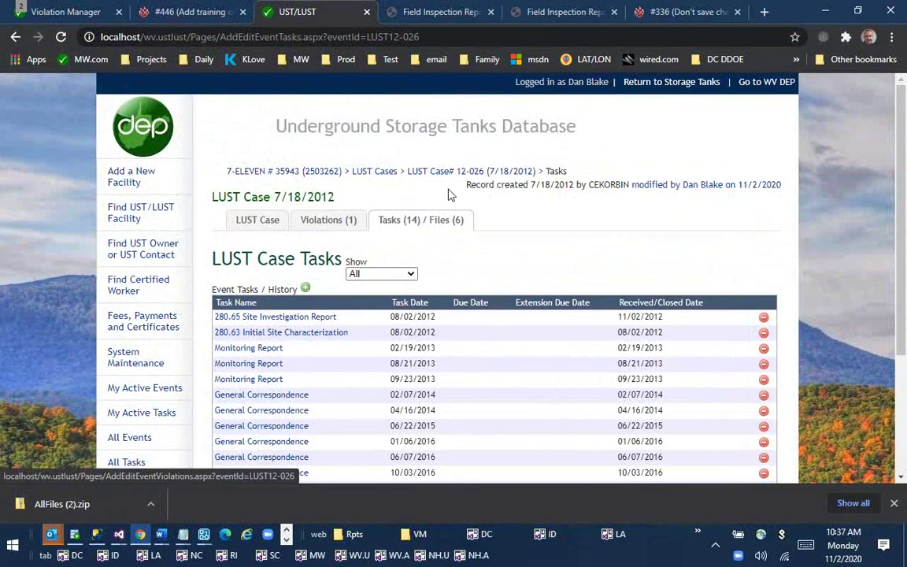
pyautogui.click(122, 222)
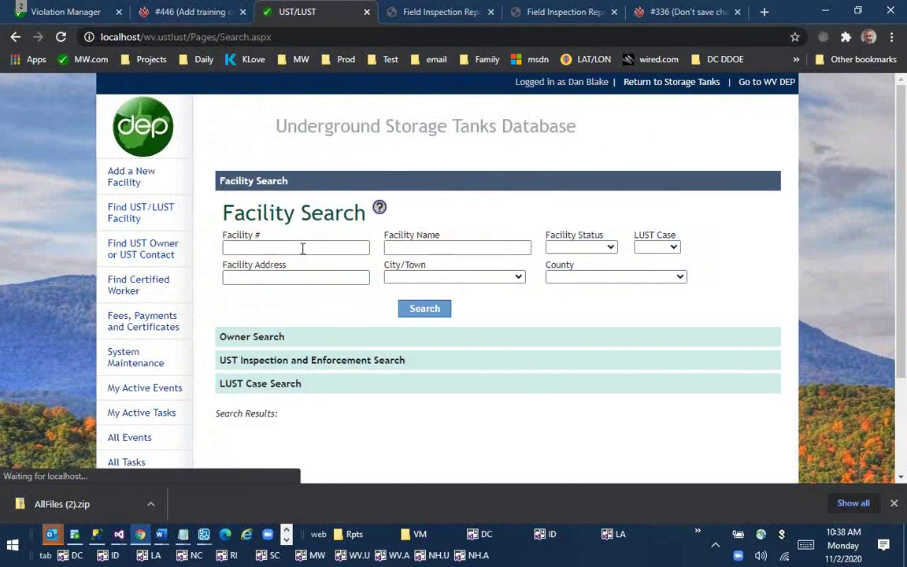
pyautogui.click(399, 386)
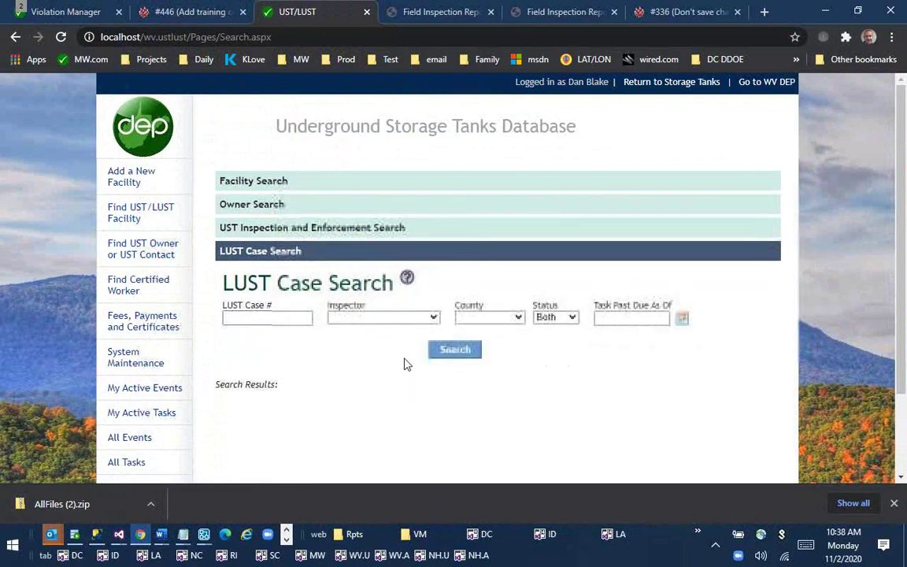
# Search for LUST cases with status Open assigned to the logged-in inspector and look through the results.
pyautogui.click(431, 321)
pyautogui.click(378, 52)
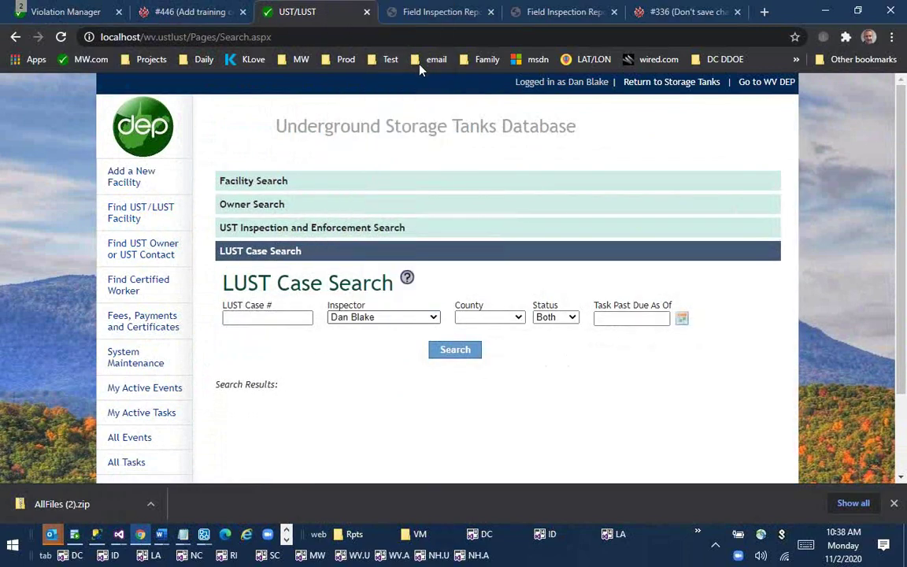
pyautogui.click(561, 316)
pyautogui.click(566, 360)
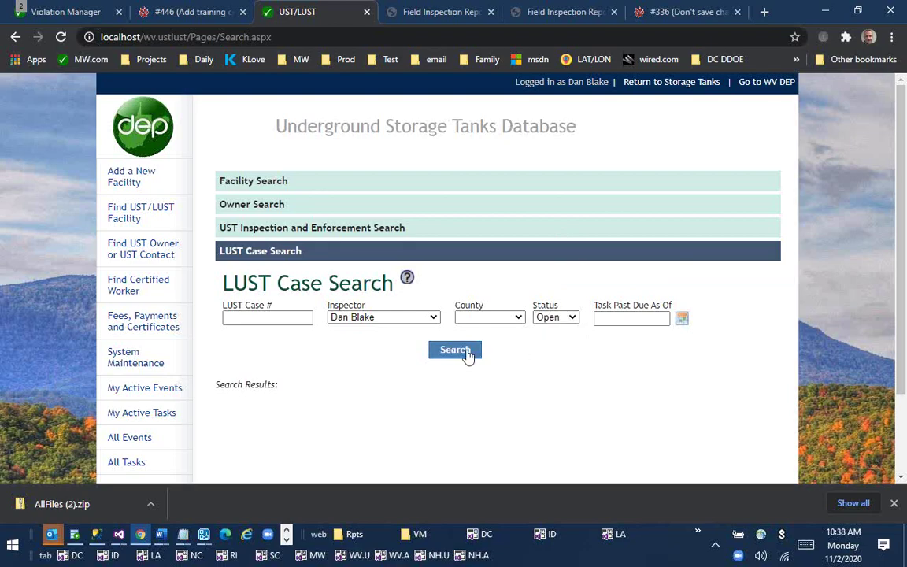
pyautogui.click(461, 351)
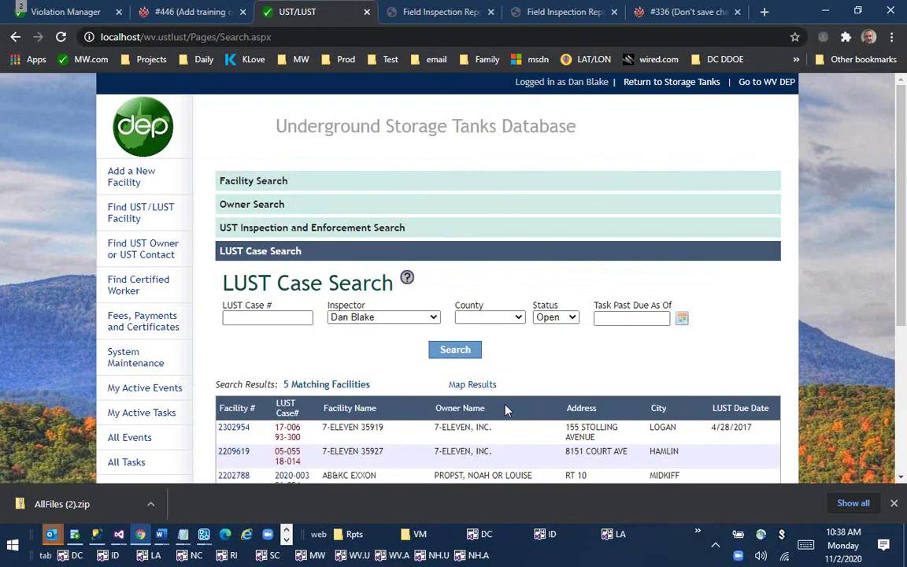
pyautogui.scroll(-2, 503, 410)
pyautogui.scroll(-1, 503, 410)
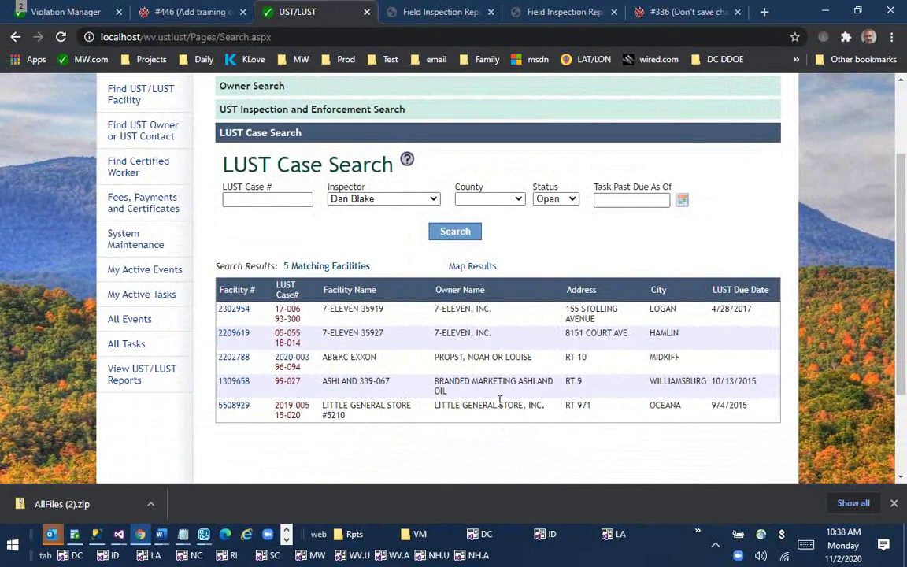
# Repeat the inspector's LUST case search with the status set to Both and look through the results.
pyautogui.click(555, 199)
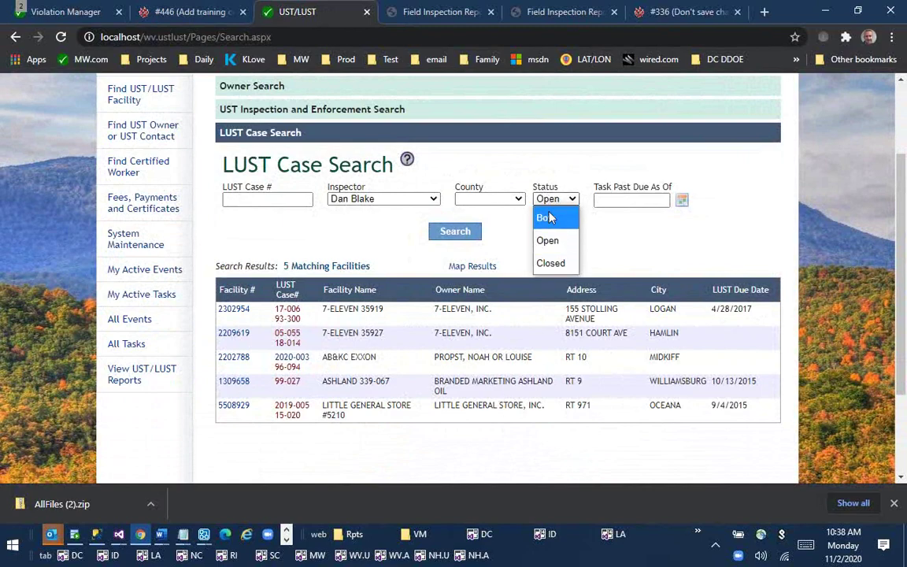
pyautogui.click(550, 219)
pyautogui.click(457, 232)
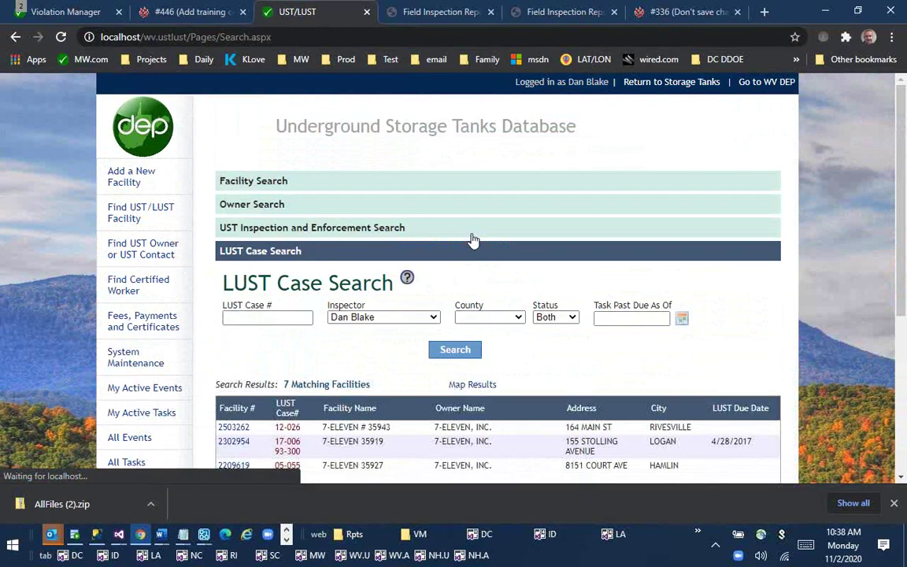
pyautogui.scroll(-2, 363, 366)
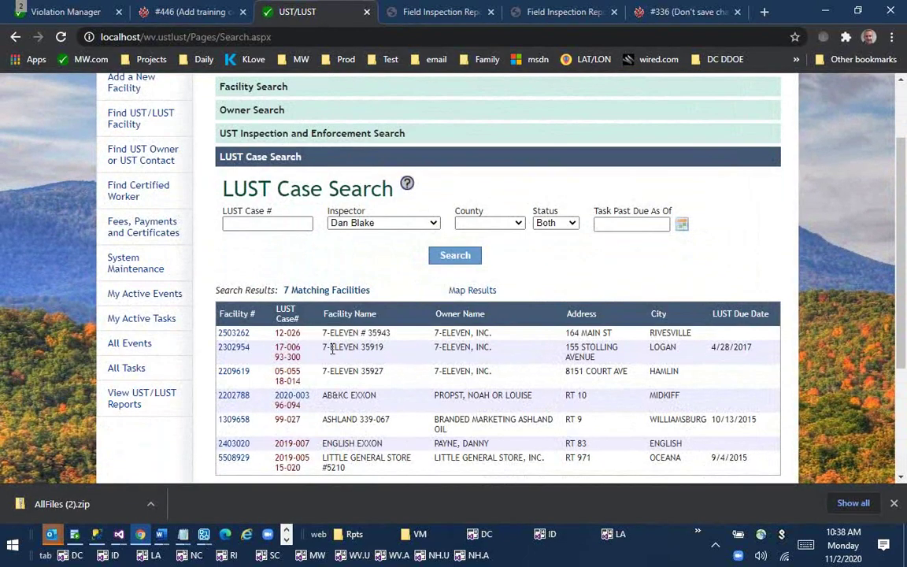
# Open LUST case 12-026 for 7-ELEVEN # 35943 and display its task list.
pyautogui.click(288, 335)
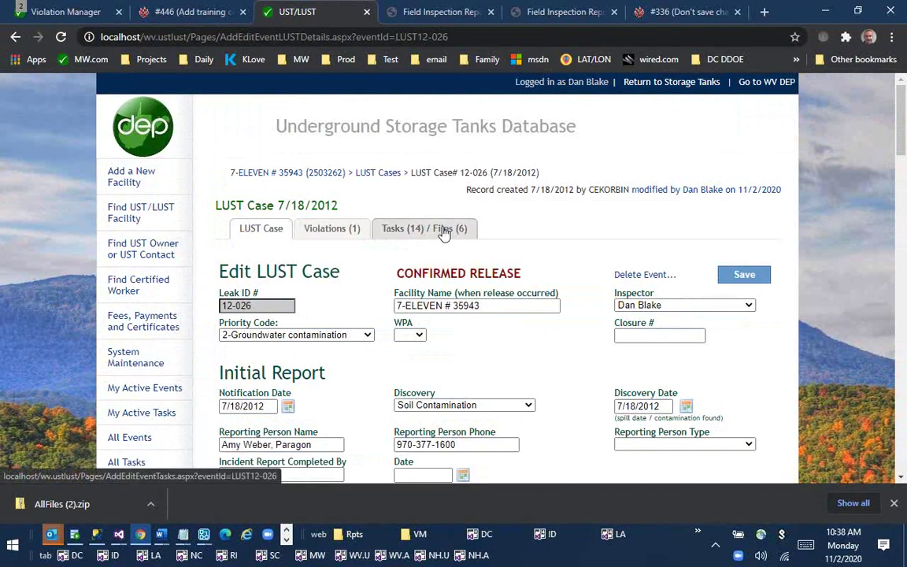
pyautogui.click(444, 231)
pyautogui.scroll(-3, 429, 322)
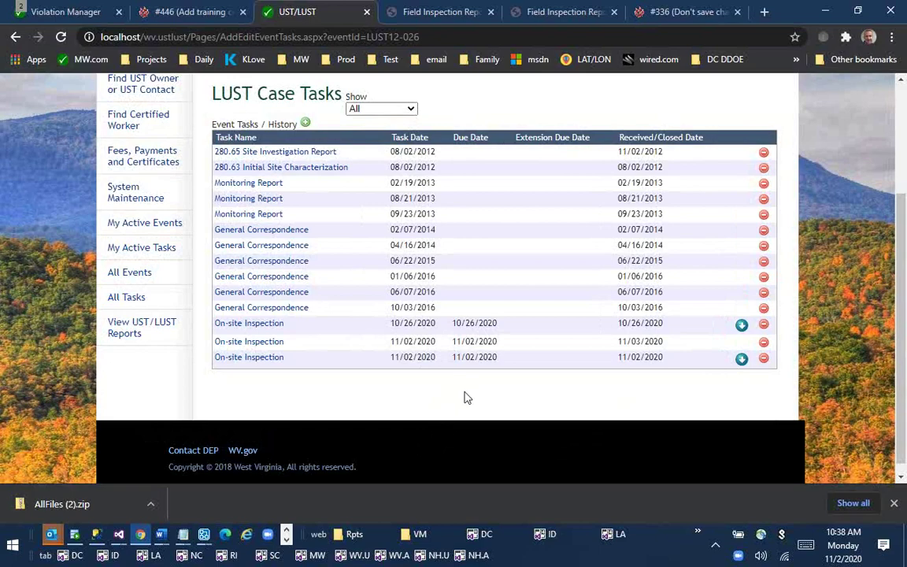
# Examine the task, due and received/closed dates of the last on-site inspection in the LUST case task list.
pyautogui.scroll(2, 555, 211)
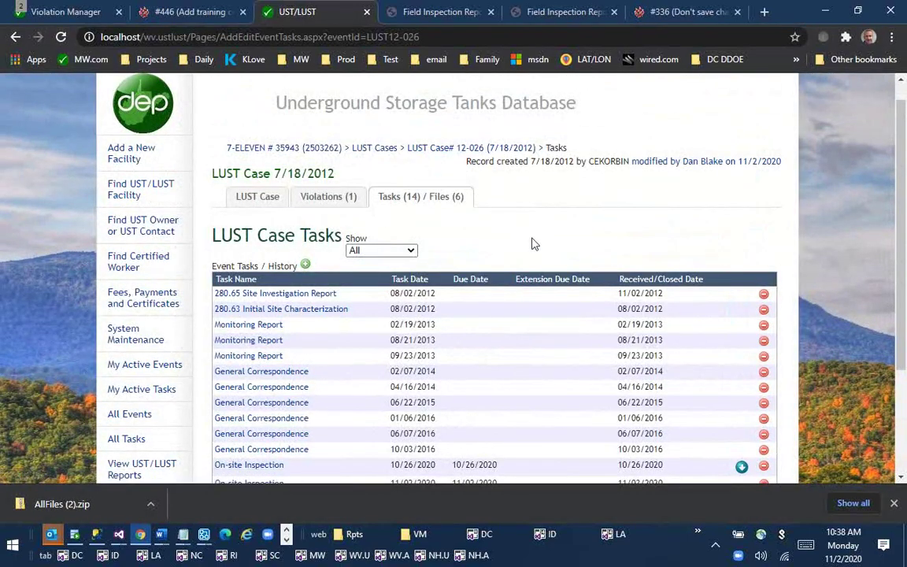
pyautogui.scroll(-2, 488, 228)
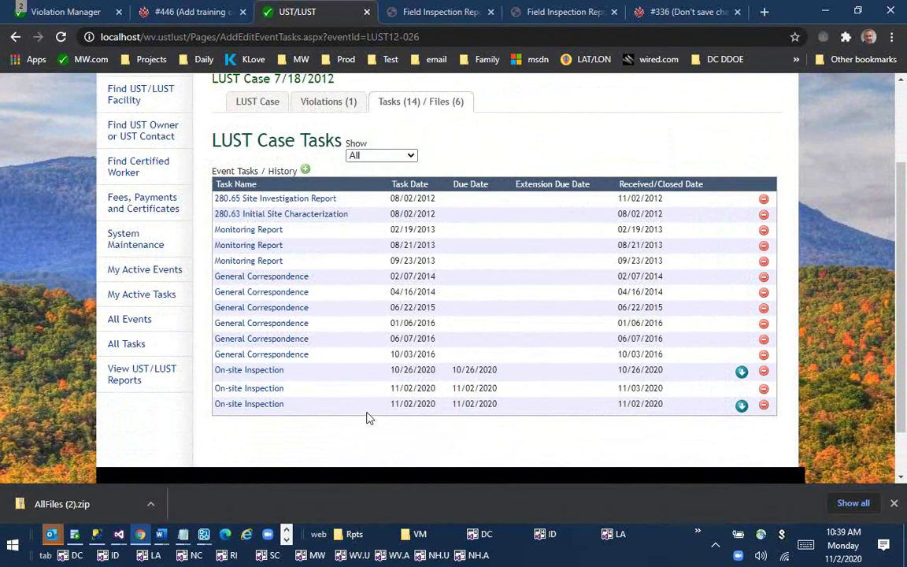
pyautogui.moveTo(391, 404); pyautogui.dragTo(412, 404)
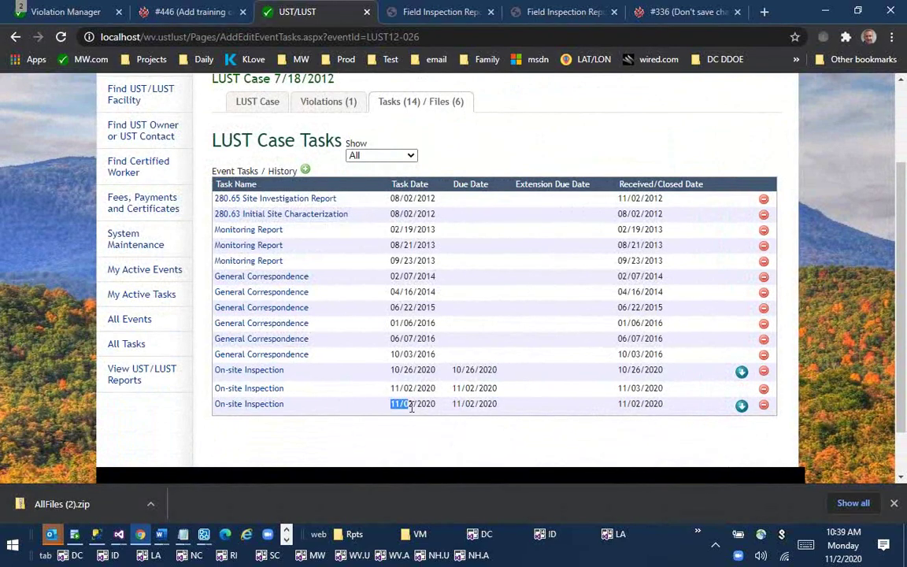
pyautogui.click(456, 407)
pyautogui.moveTo(415, 404); pyautogui.dragTo(496, 404)
pyautogui.doubleClick(468, 405)
pyautogui.doubleClick(425, 404)
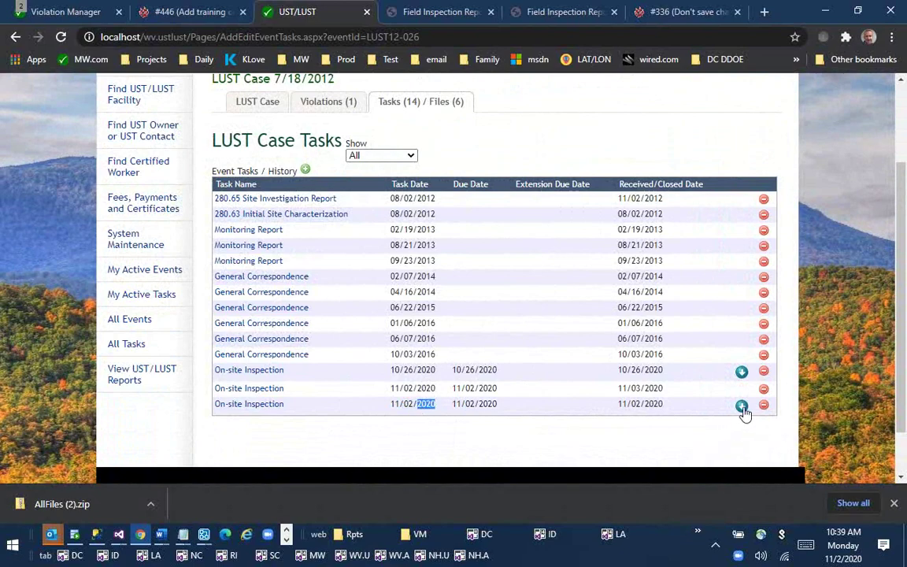
pyautogui.doubleClick(652, 404)
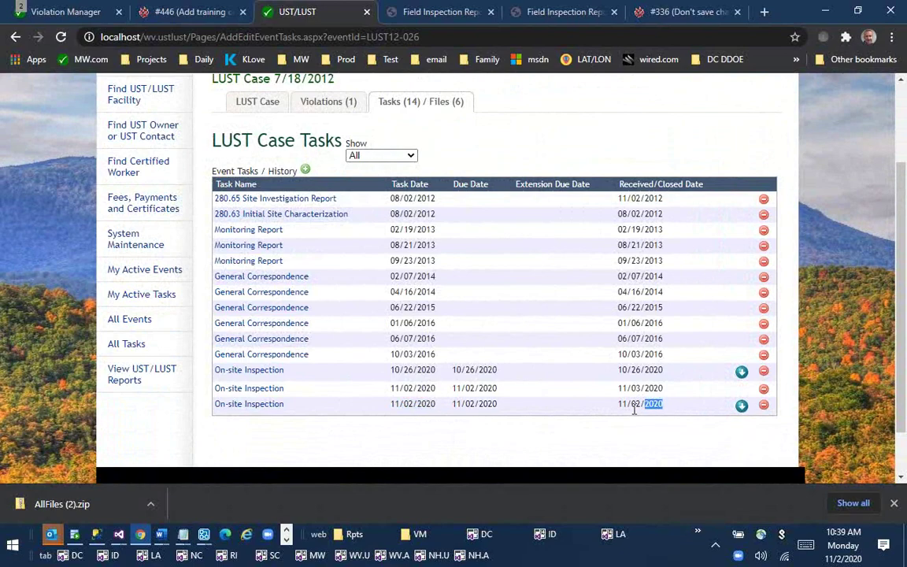
# Open the last on-site inspection task in the LUST case and look through its inspection status and attached documents.
pyautogui.doubleClick(634, 405)
pyautogui.click(263, 412)
pyautogui.scroll(-1, 309, 436)
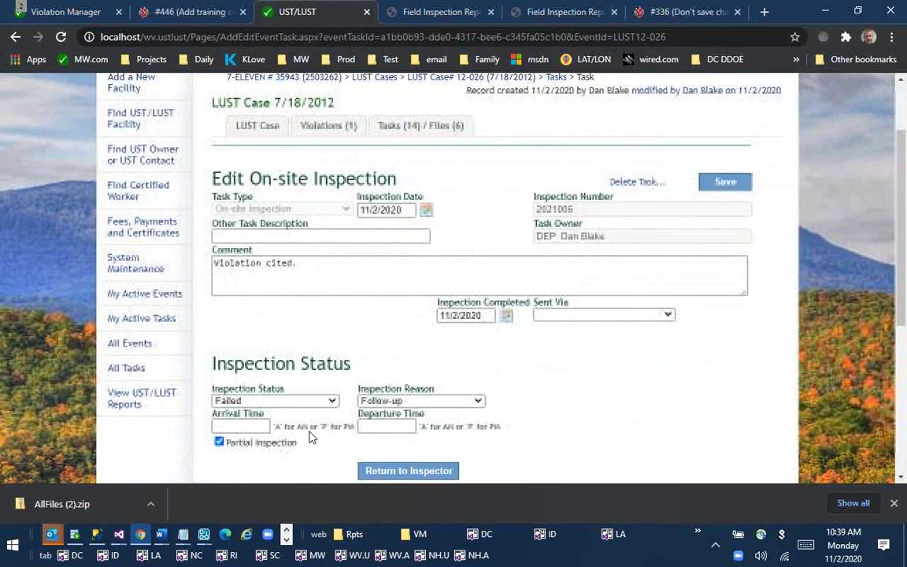
pyautogui.scroll(-3, 310, 435)
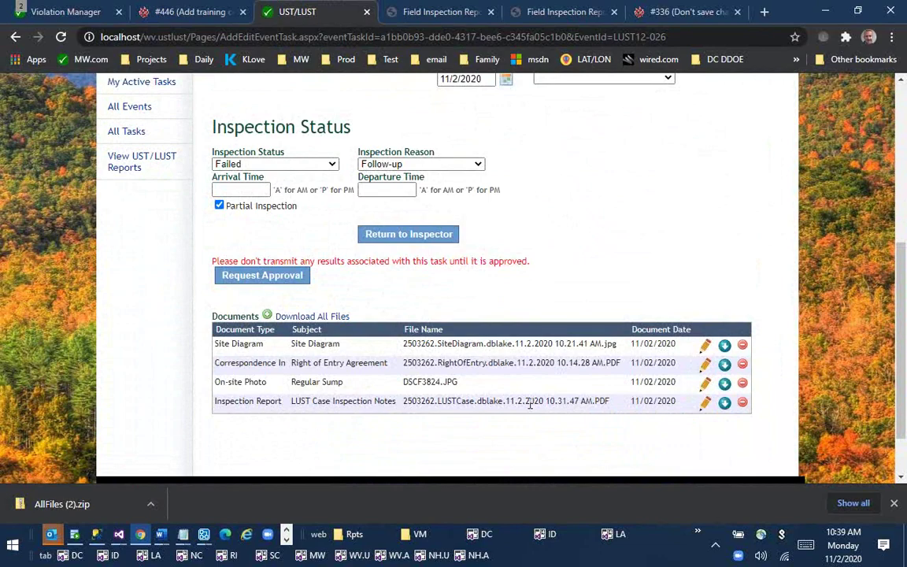
pyautogui.scroll(1, 753, 333)
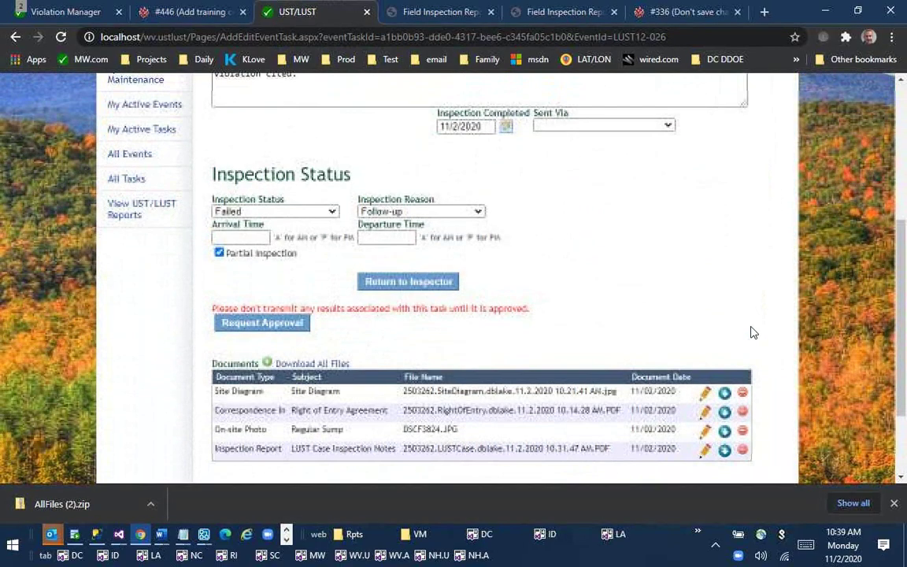
pyautogui.scroll(4, 754, 334)
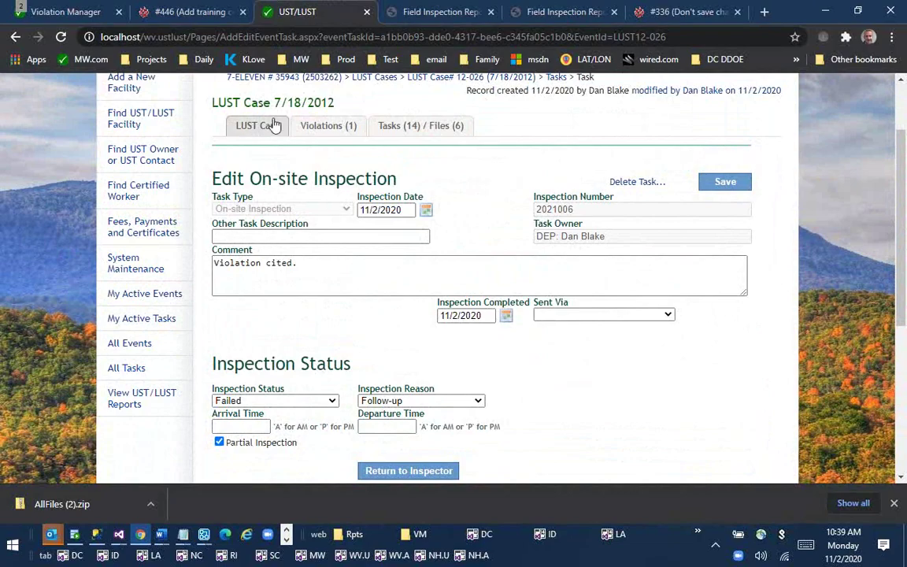
# Display the main record of the LUST case and look through its sections from Initial Report down to Action Taken.
pyautogui.click(246, 125)
pyautogui.scroll(-5, 363, 338)
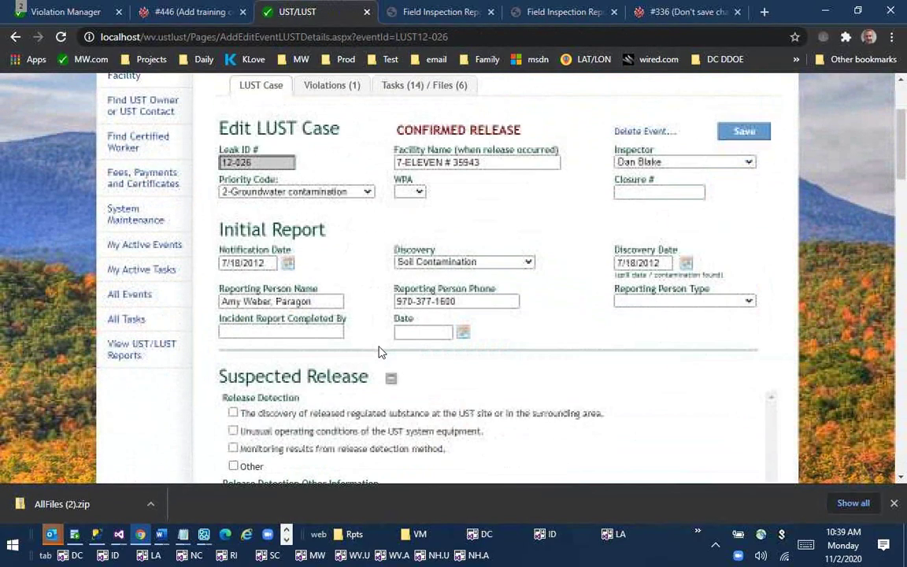
pyautogui.scroll(-4, 379, 352)
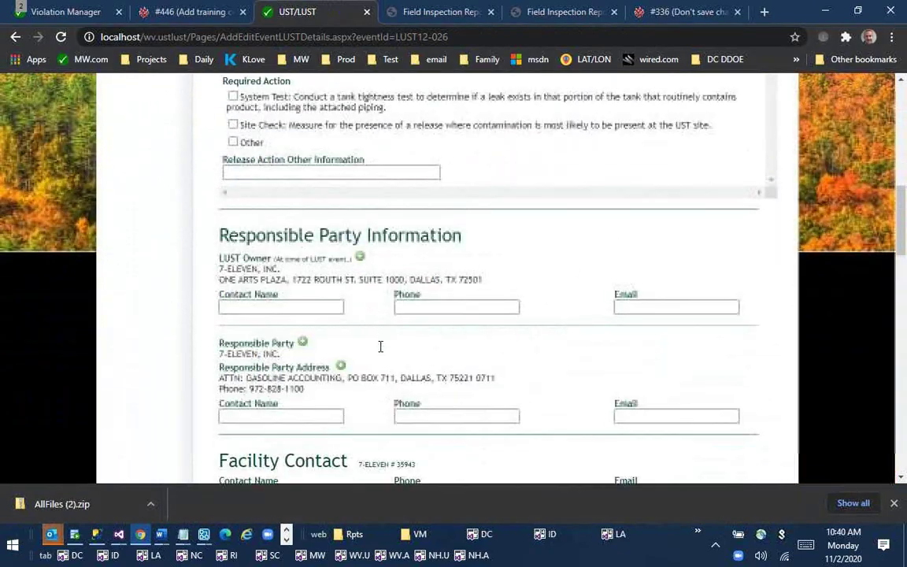
pyautogui.scroll(-3, 379, 352)
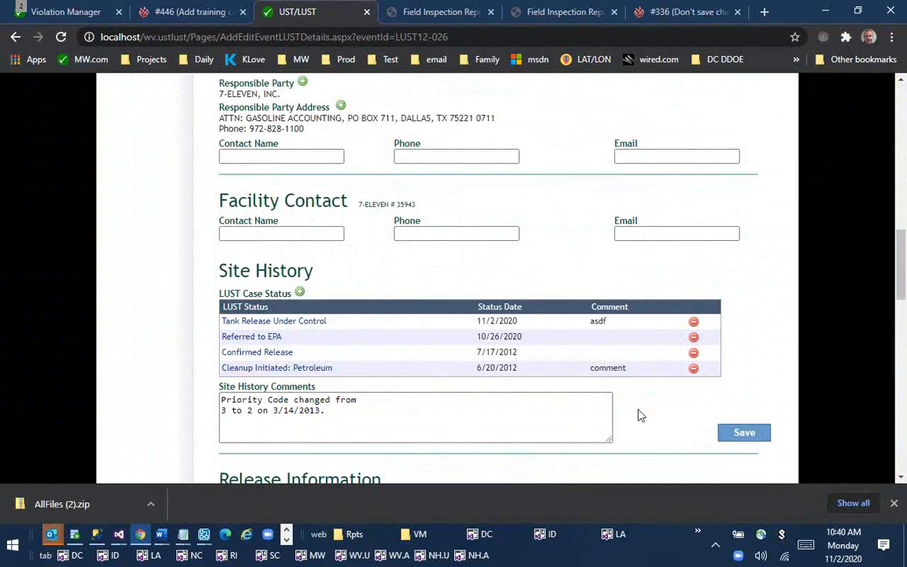
pyautogui.scroll(-2, 623, 407)
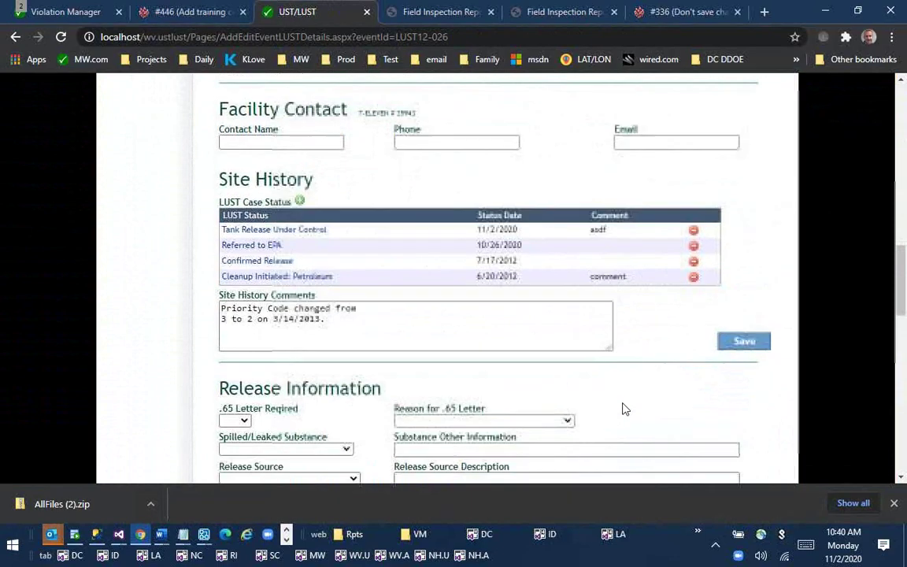
pyautogui.scroll(-1, 622, 408)
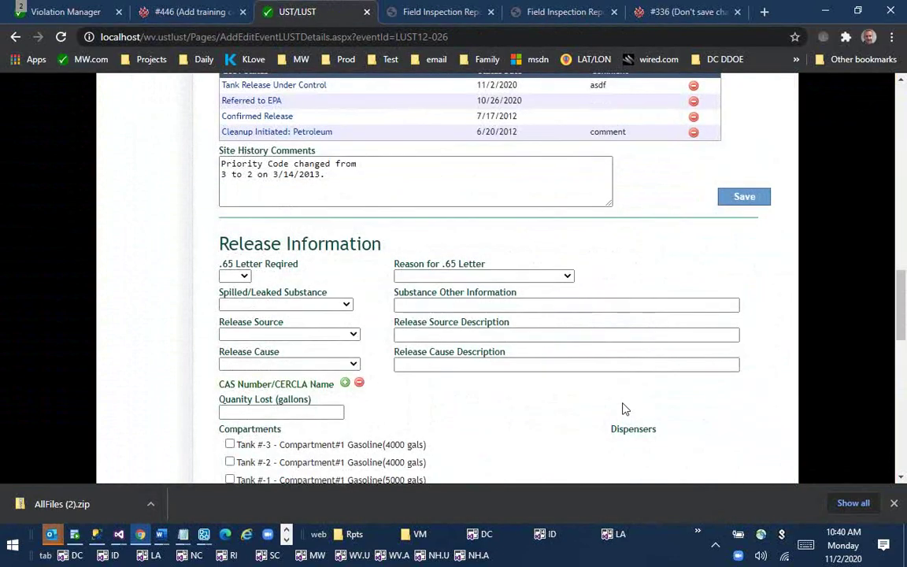
pyautogui.scroll(-5, 622, 408)
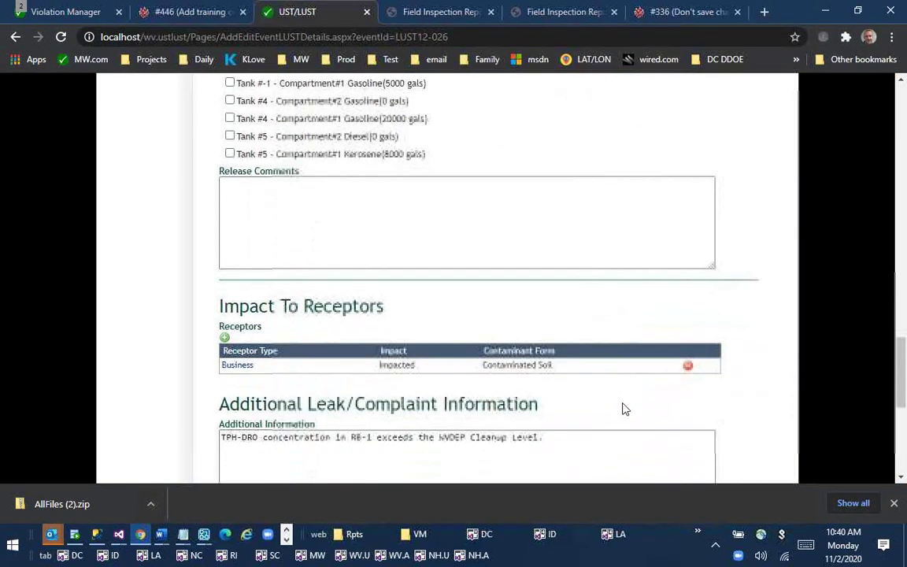
pyautogui.scroll(-3, 624, 408)
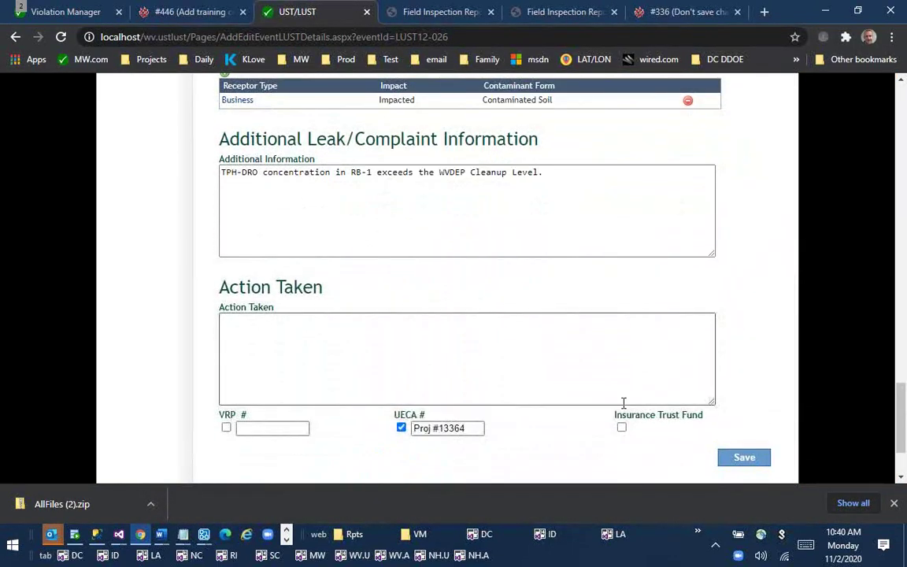
# Examine the latest LUST case status entry under Site History and return to the beginning of the case record.
pyautogui.scroll(9, 623, 403)
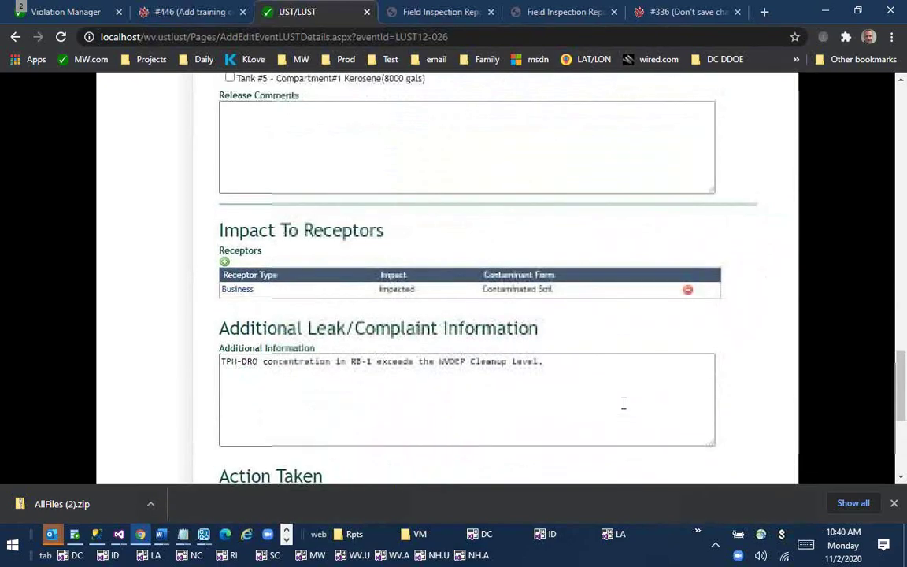
pyautogui.scroll(4, 625, 407)
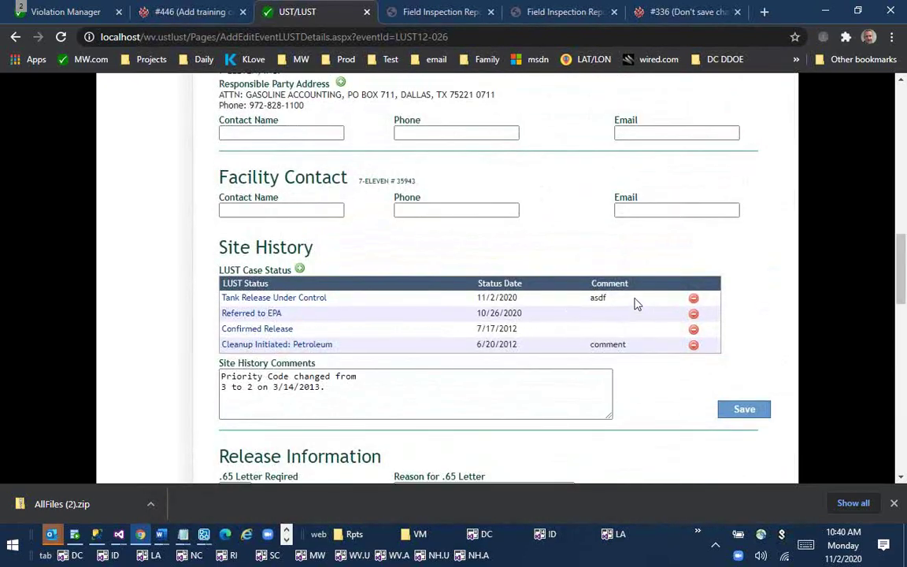
pyautogui.moveTo(630, 302)
pyautogui.mouseDown()
pyautogui.moveTo(480, 300)
pyautogui.moveTo(585, 298)
pyautogui.moveTo(619, 311)
pyautogui.mouseUp()
pyautogui.click(480, 300)
pyautogui.scroll(4, 620, 312)
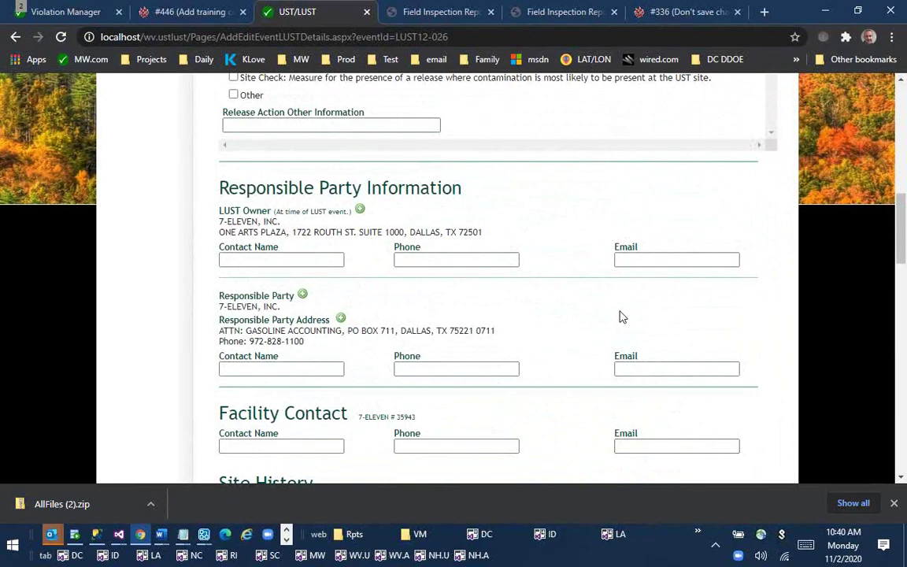
pyautogui.scroll(2, 621, 311)
pyautogui.scroll(2, 620, 315)
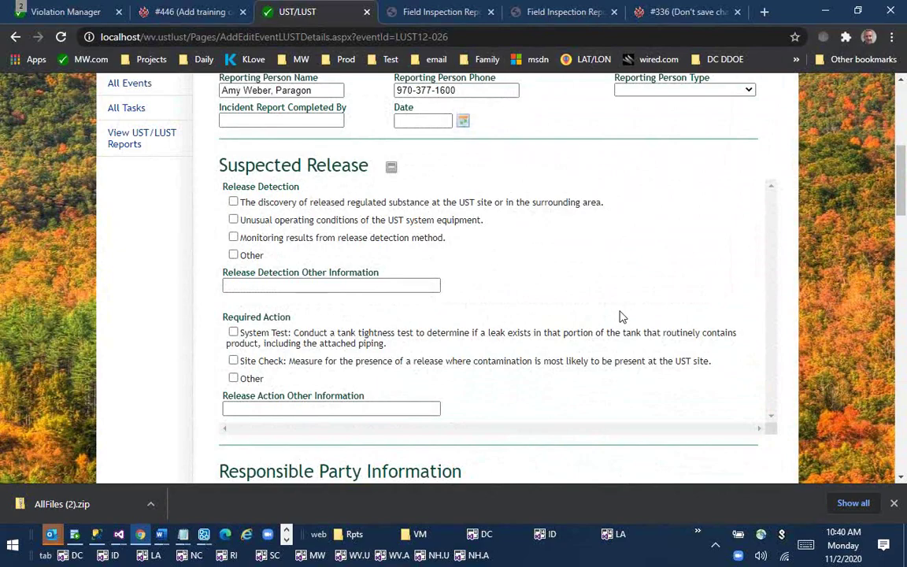
pyautogui.scroll(2, 620, 317)
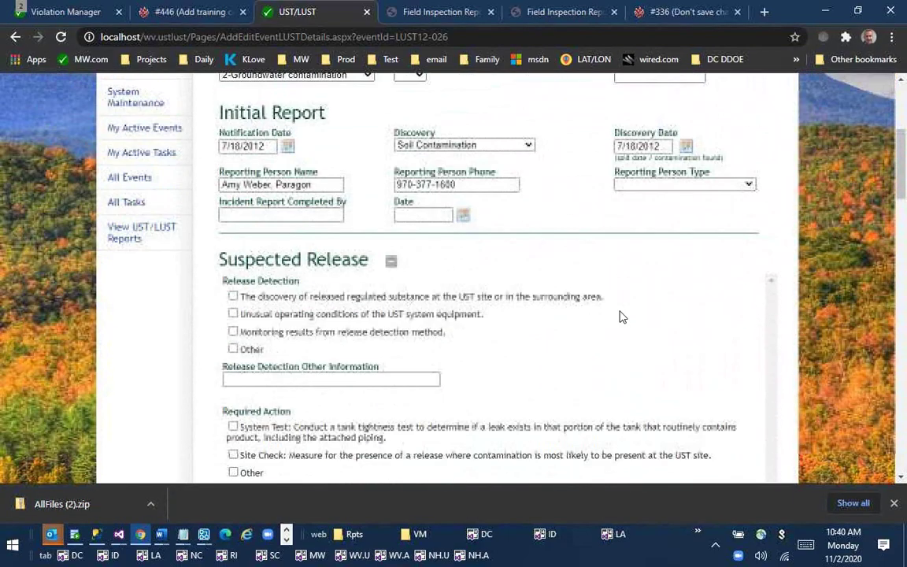
pyautogui.scroll(1, 620, 317)
pyautogui.scroll(1, 620, 315)
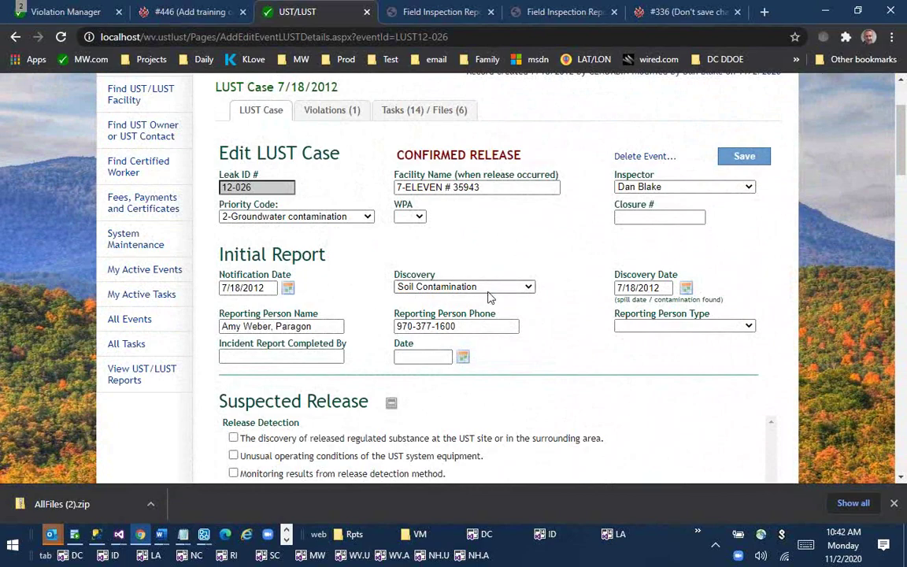
# Examine the case's closure number and facility name fields, followed by its Site History and Release Information sections.
pyautogui.click(628, 219)
pyautogui.moveTo(489, 189); pyautogui.dragTo(468, 258)
pyautogui.click(400, 184)
pyautogui.scroll(-7, 467, 258)
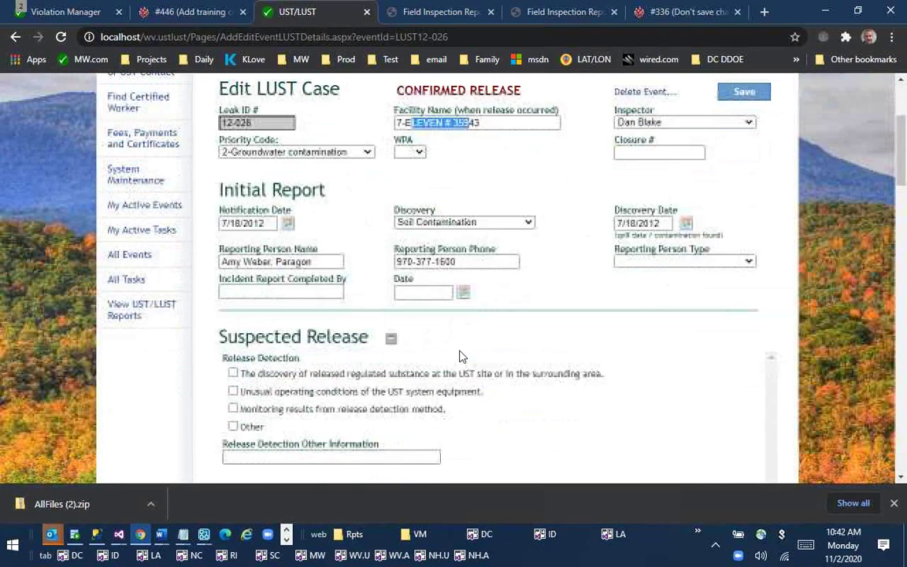
pyautogui.scroll(-3, 411, 394)
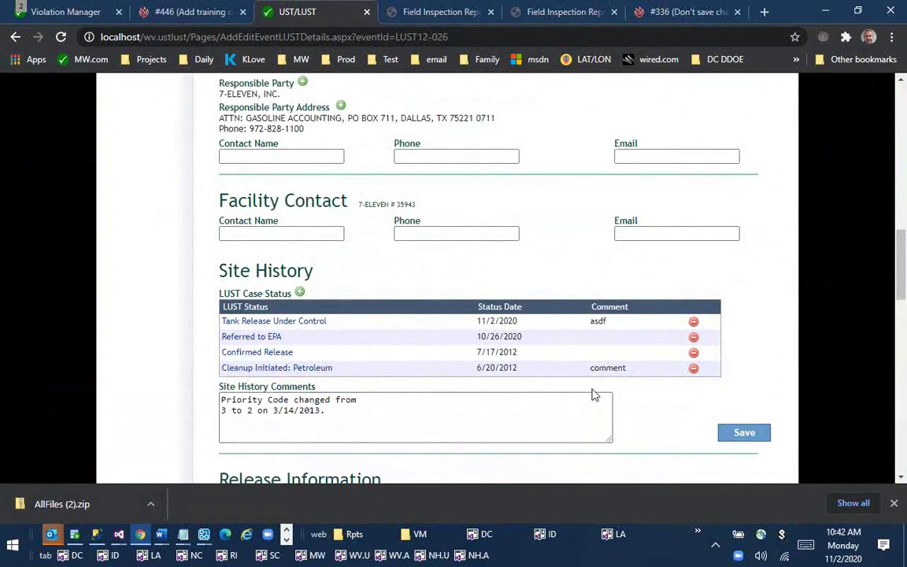
pyautogui.scroll(-2, 340, 421)
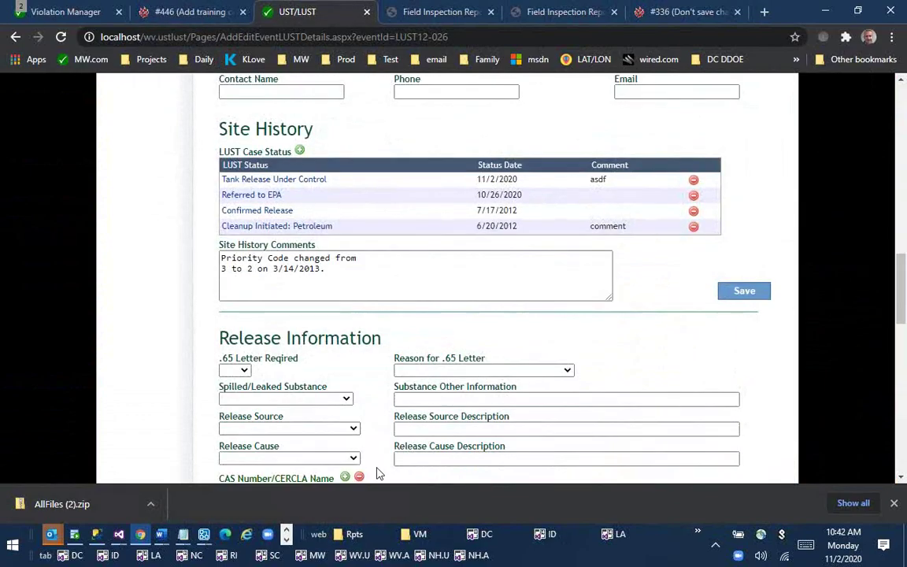
pyautogui.scroll(4, 485, 370)
pyautogui.scroll(10, 487, 386)
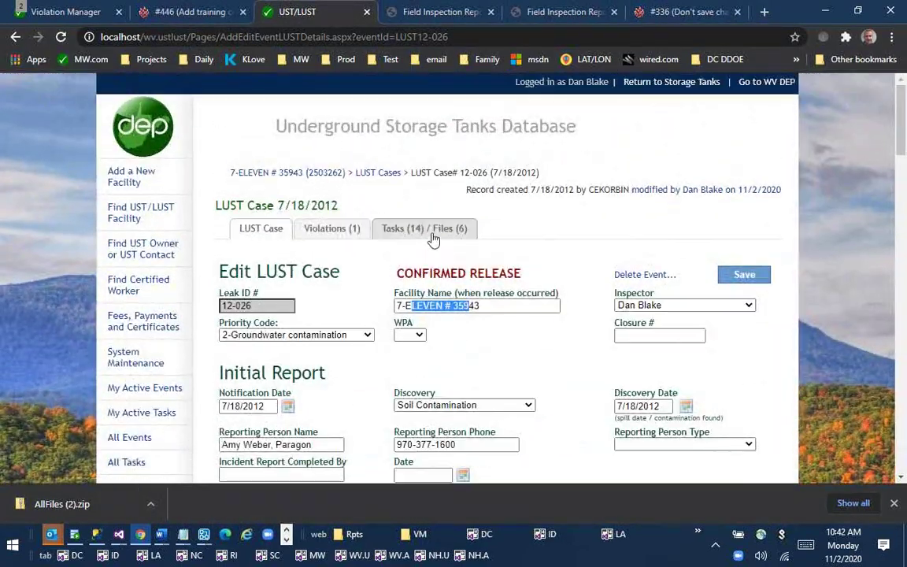
# Display the LUST case's violations and read the cited violation's description.
pyautogui.click(432, 232)
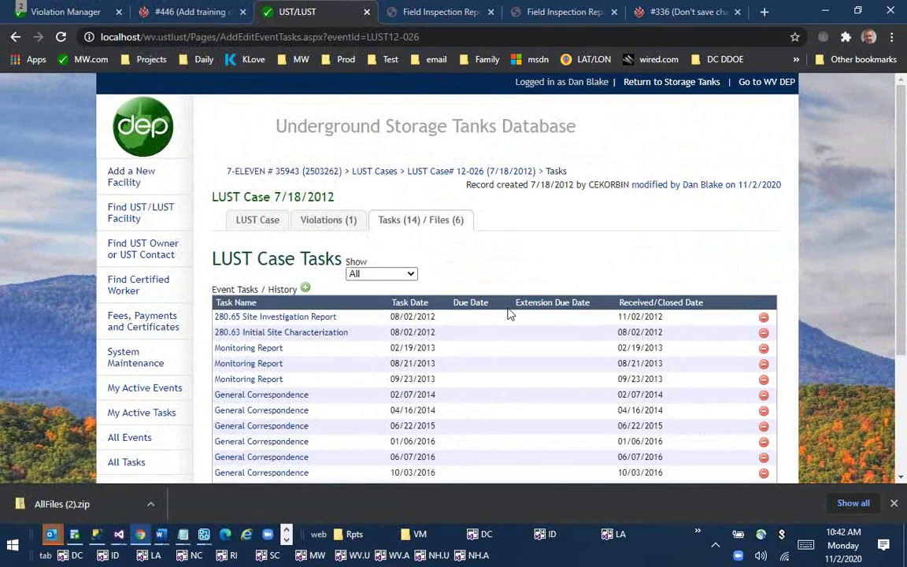
pyautogui.click(312, 224)
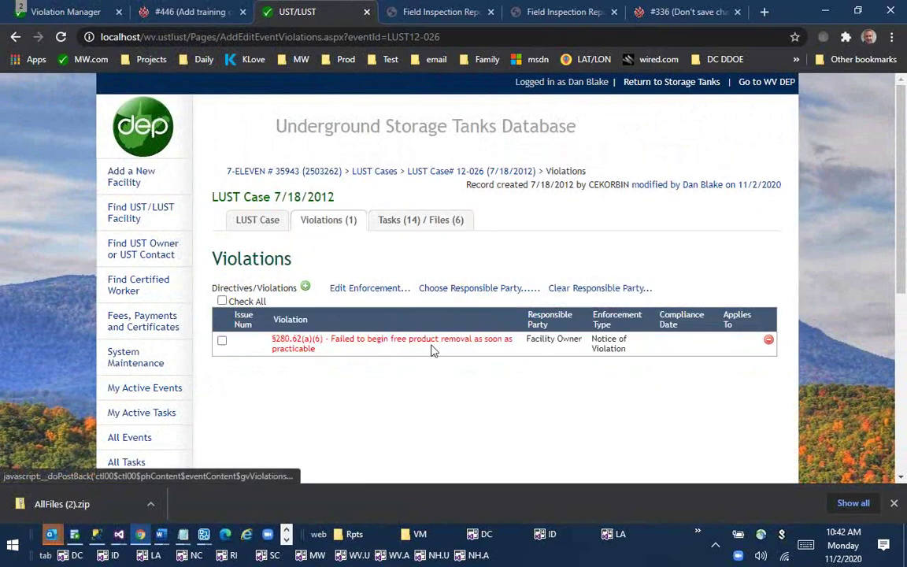
pyautogui.moveTo(379, 346); pyautogui.dragTo(453, 360)
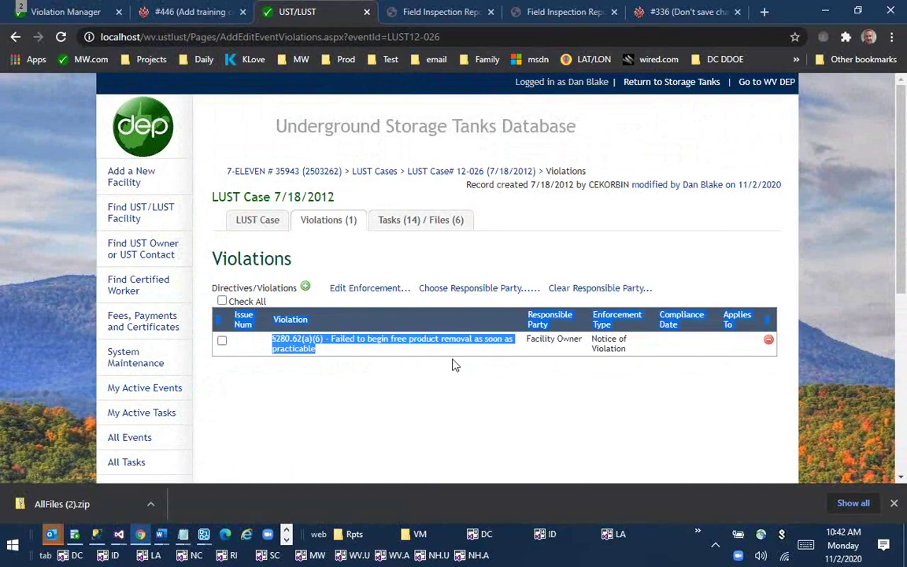
pyautogui.click(449, 365)
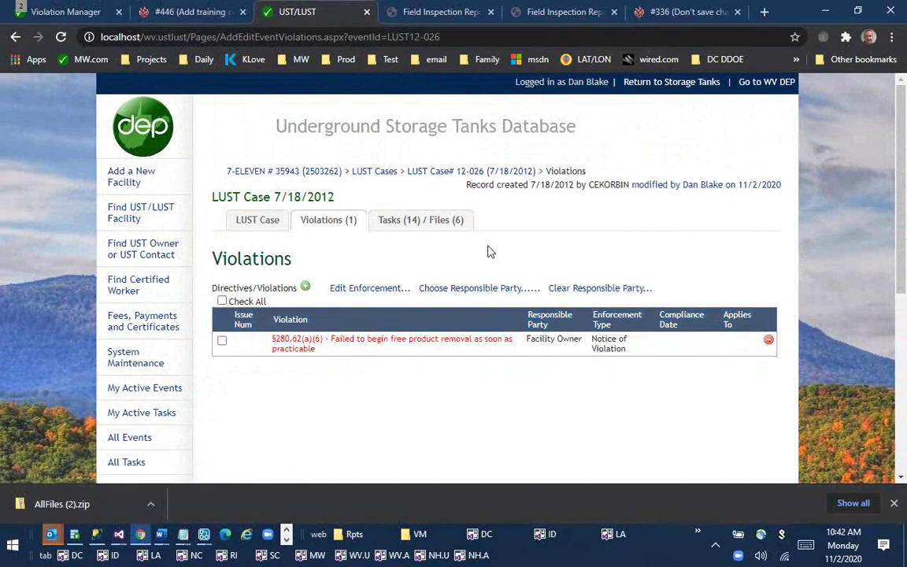
# Reopen the last on-site inspection from the LUST case's task list and read its comment.
pyautogui.click(425, 222)
pyautogui.scroll(-3, 472, 431)
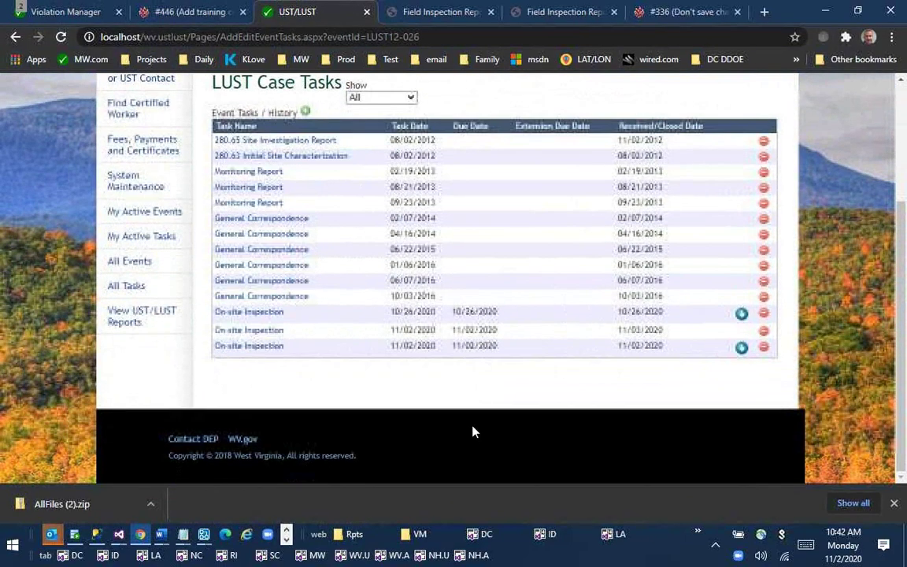
pyautogui.click(260, 348)
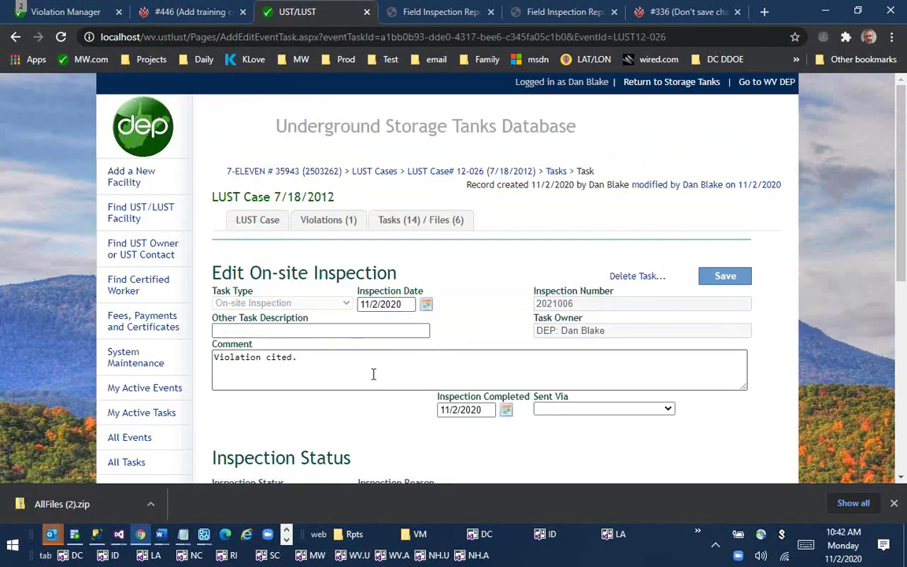
pyautogui.scroll(-1, 372, 375)
pyautogui.moveTo(302, 289); pyautogui.dragTo(255, 288)
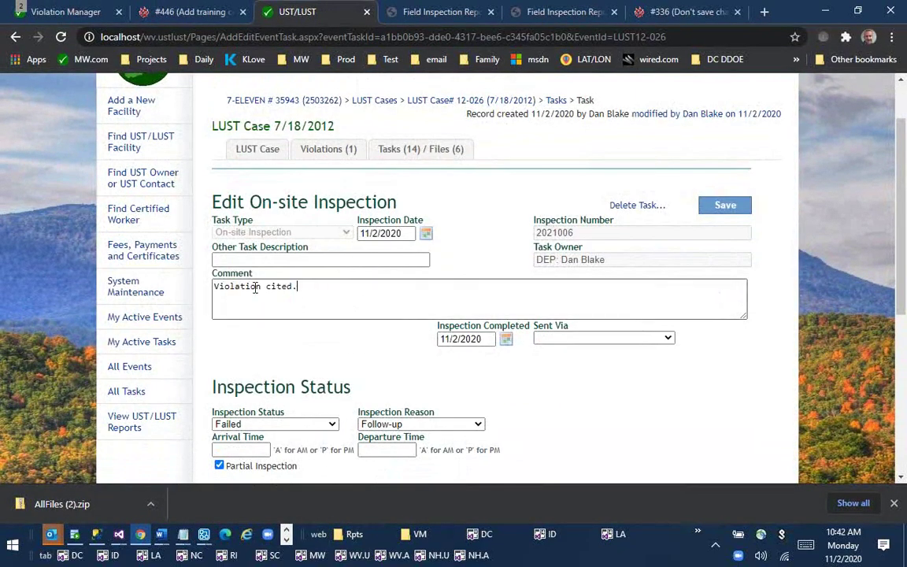
pyautogui.click(343, 294)
# Examine the on-site photo and right of entry agreement entries among the inspection's documents.
pyautogui.scroll(-1, 346, 337)
pyautogui.scroll(-4, 346, 339)
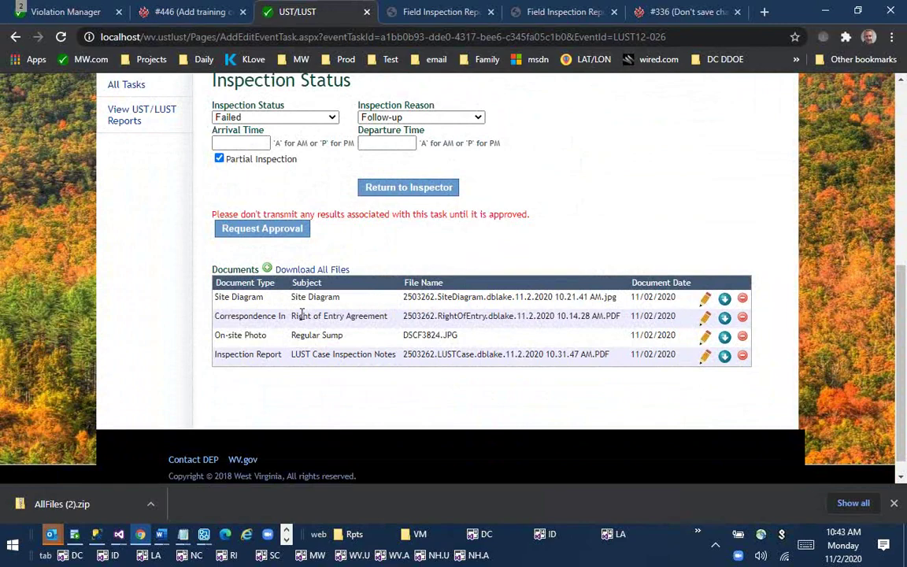
pyautogui.moveTo(214, 335); pyautogui.dragTo(347, 335)
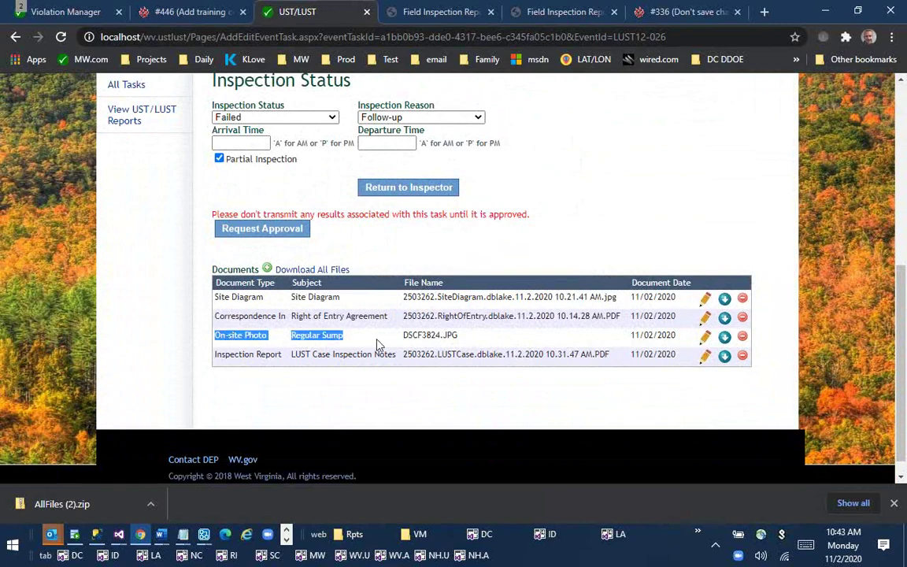
pyautogui.click(252, 316)
pyautogui.moveTo(250, 315); pyautogui.dragTo(224, 312)
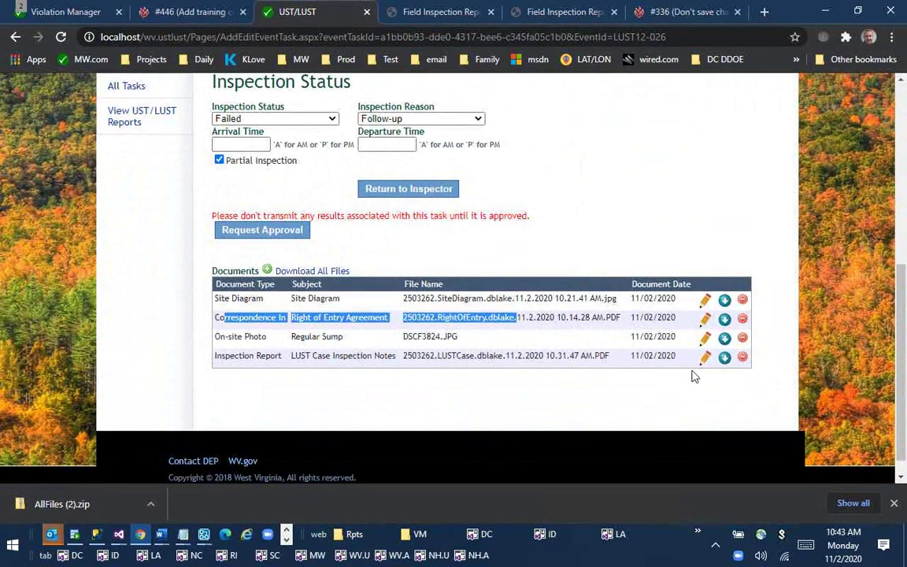
# Review the inspection details and read the notice about transmitting the task's results above the approval request.
pyautogui.scroll(4, 693, 378)
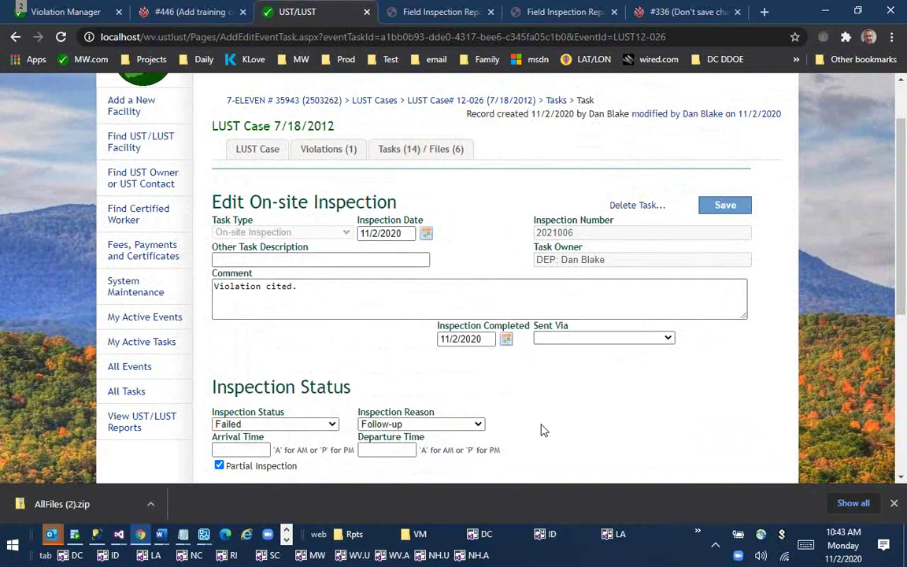
pyautogui.scroll(-3, 541, 430)
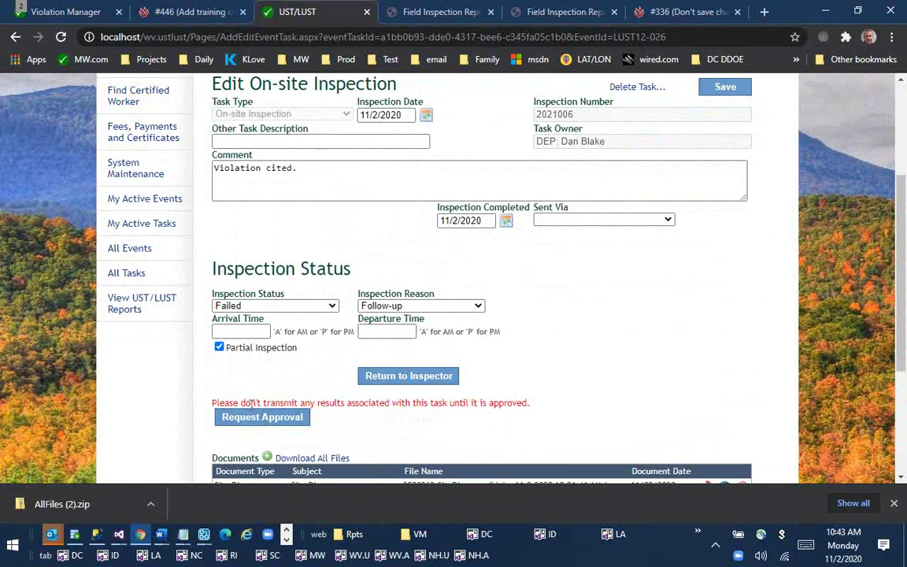
pyautogui.moveTo(266, 403); pyautogui.dragTo(525, 407)
pyautogui.click(484, 404)
pyautogui.moveTo(423, 404); pyautogui.dragTo(303, 403)
pyautogui.moveTo(238, 403); pyautogui.dragTo(286, 403)
pyautogui.click(318, 404)
pyautogui.scroll(-2, 376, 439)
pyautogui.scroll(-1, 376, 440)
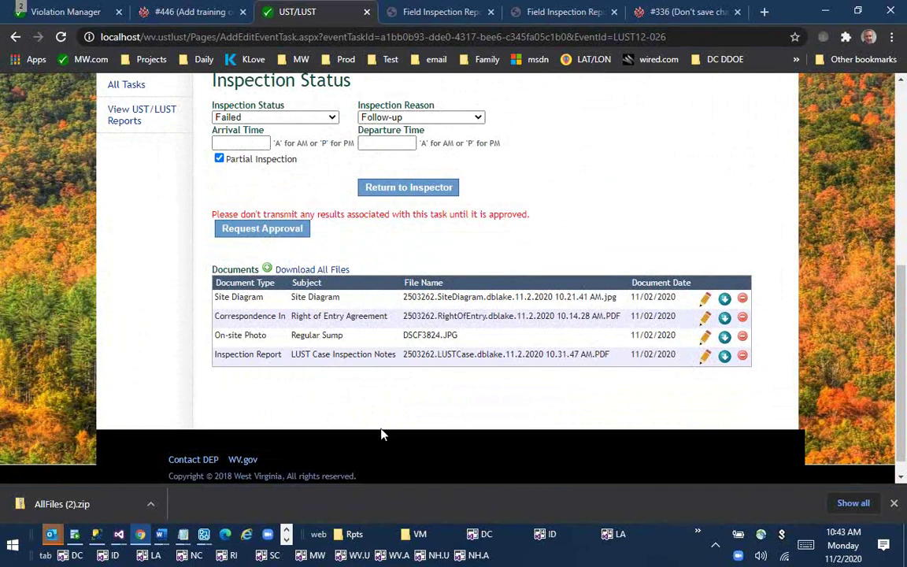
pyautogui.moveTo(352, 216); pyautogui.dragTo(422, 215)
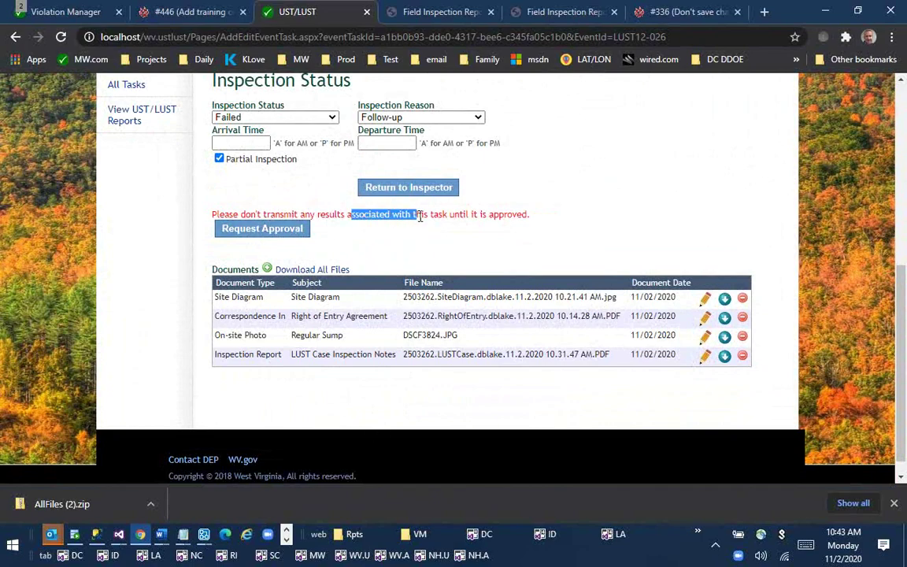
# Read the closing words of the red notice about withholding the inspection task's results until approval.
pyautogui.click(482, 219)
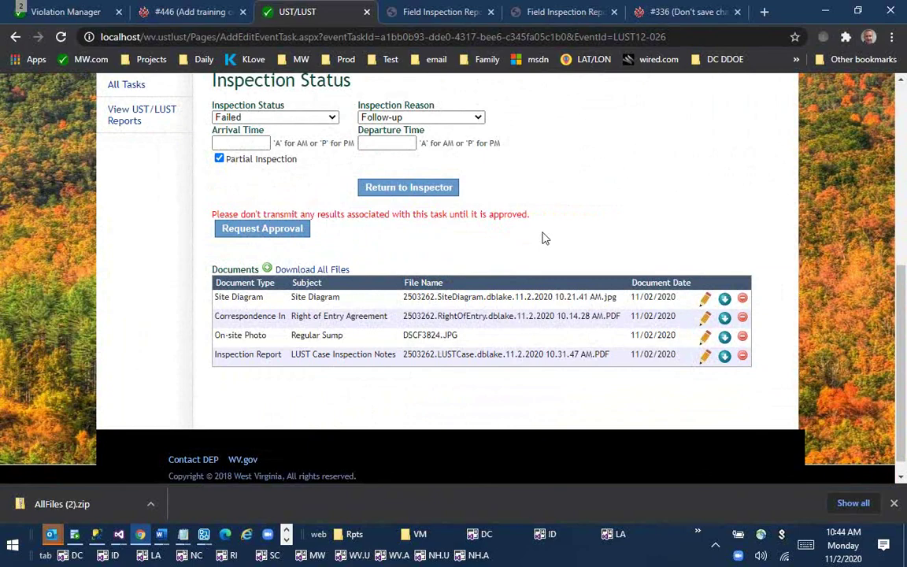
pyautogui.press('XF86AudioMute')
pyautogui.moveTo(412, 214); pyautogui.dragTo(531, 214)
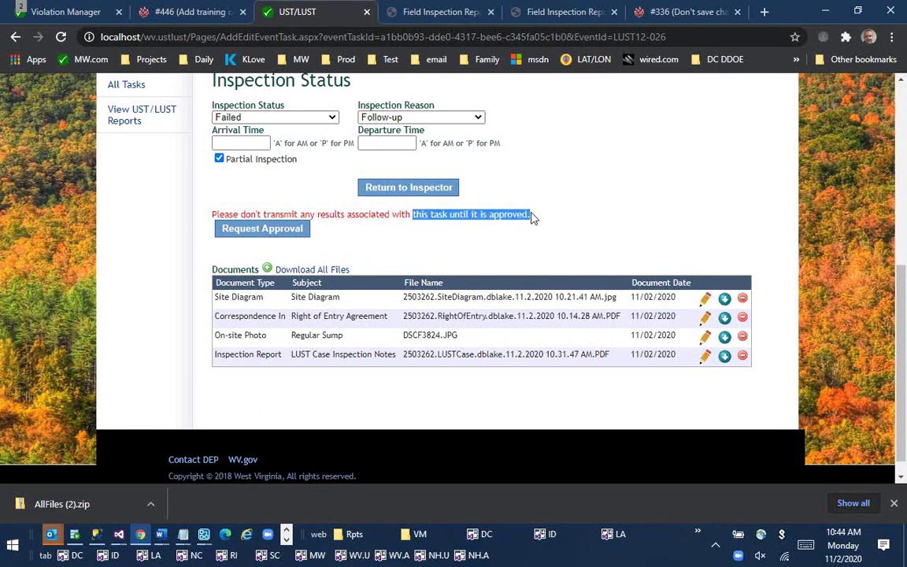
pyautogui.click(508, 215)
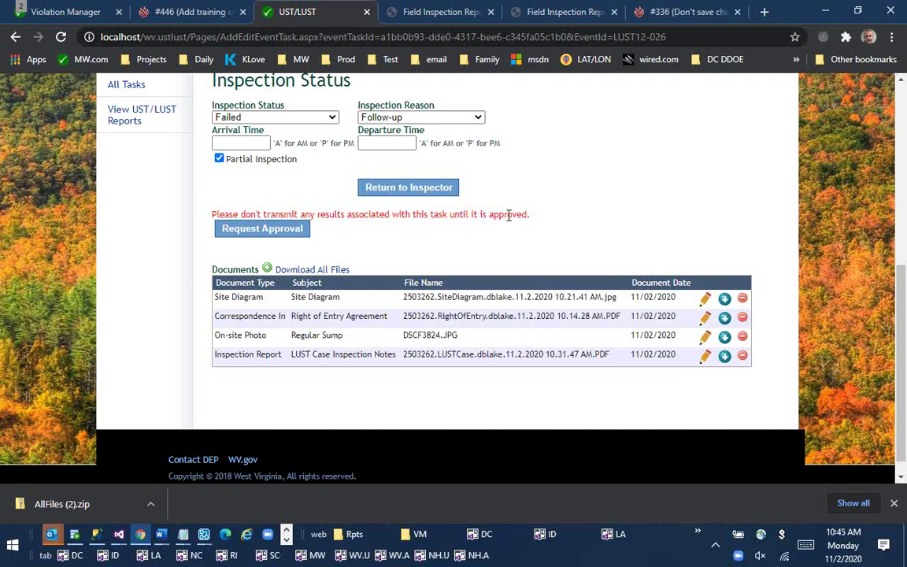
# Examine the Inspection Report entry, its subject and file name among the inspection's documents, and look back over the inspection details.
pyautogui.moveTo(612, 355); pyautogui.dragTo(507, 353)
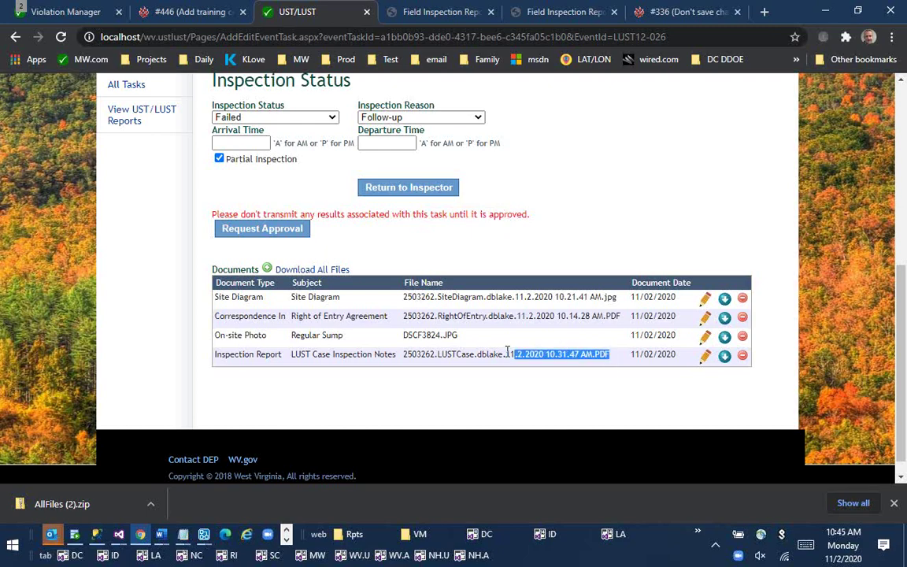
pyautogui.moveTo(367, 316); pyautogui.dragTo(630, 335)
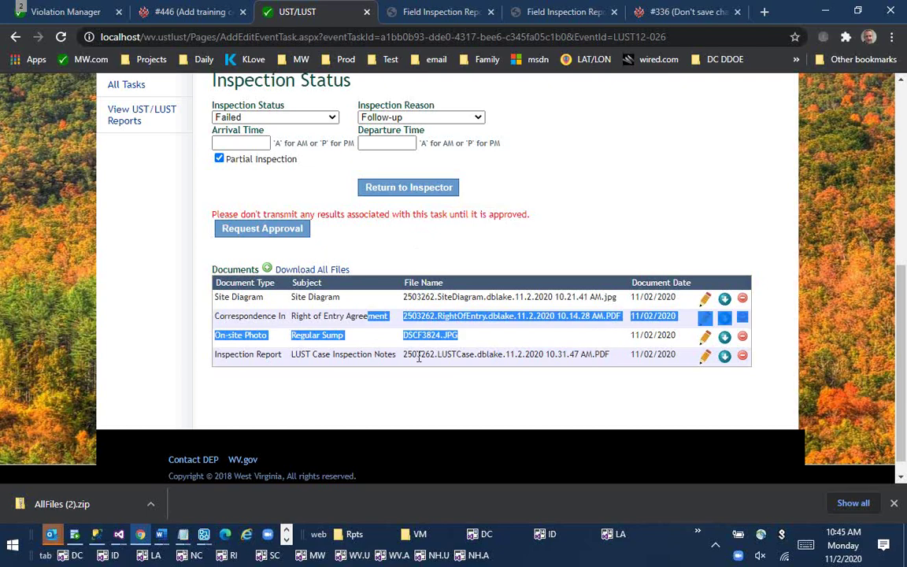
pyautogui.moveTo(324, 354); pyautogui.dragTo(628, 366)
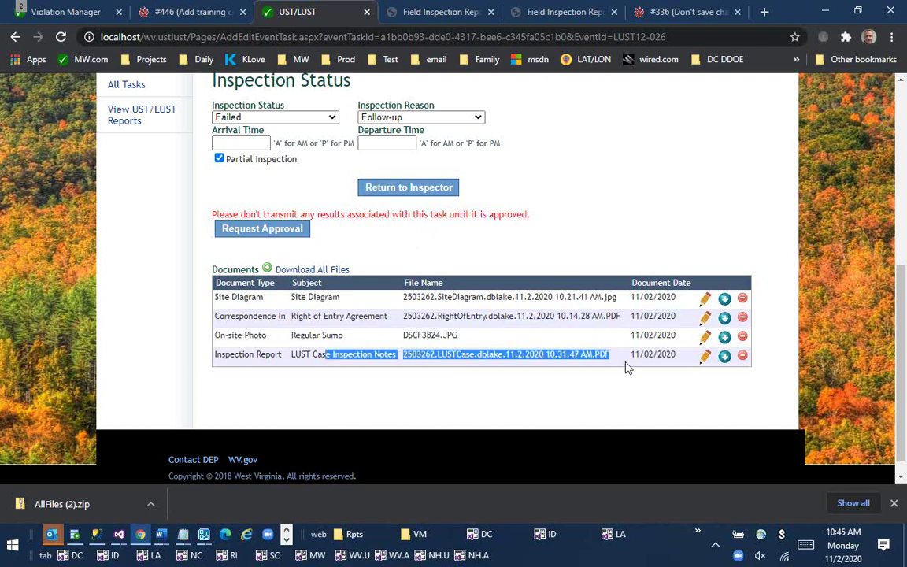
pyautogui.click(292, 355)
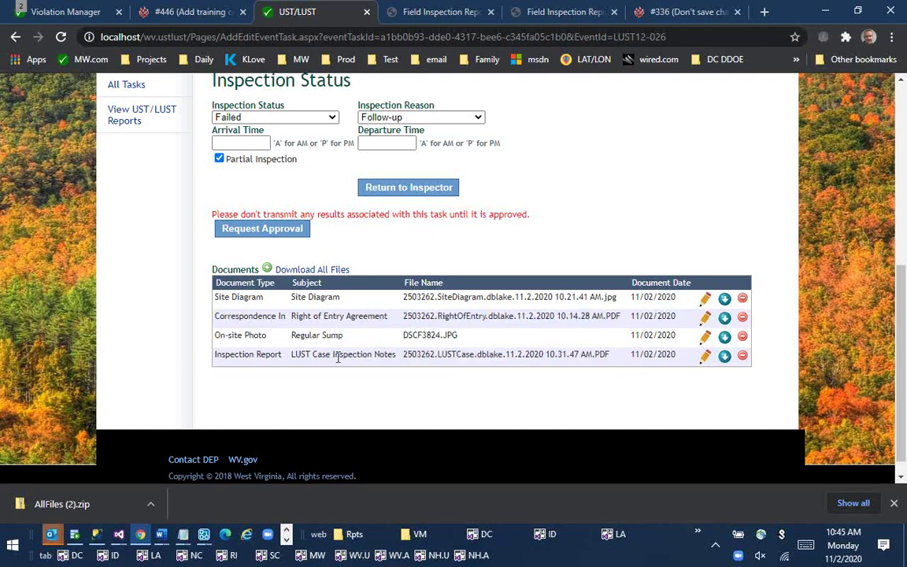
pyautogui.moveTo(248, 355); pyautogui.dragTo(319, 358)
pyautogui.click(465, 358)
pyautogui.doubleClick(510, 352)
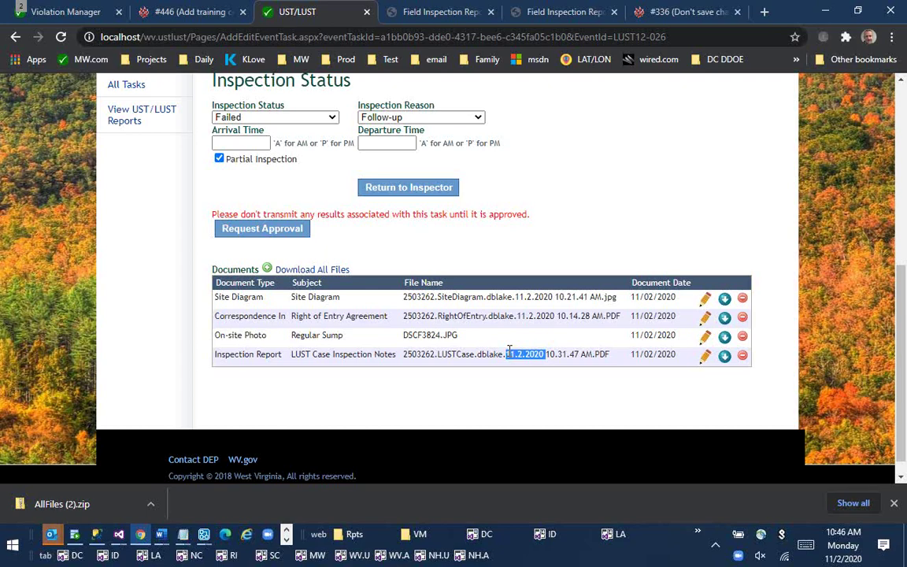
pyautogui.click(605, 354)
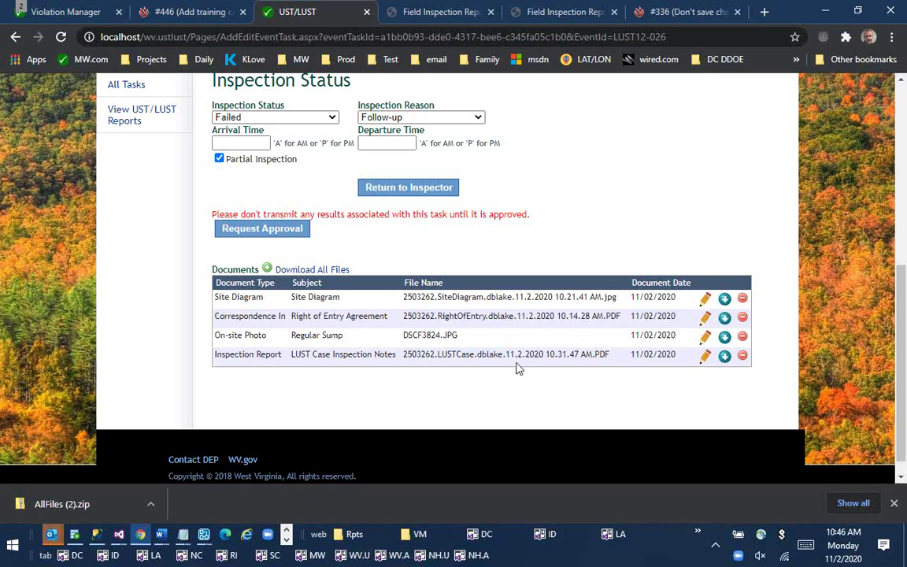
pyautogui.scroll(3, 488, 347)
pyautogui.scroll(1, 486, 348)
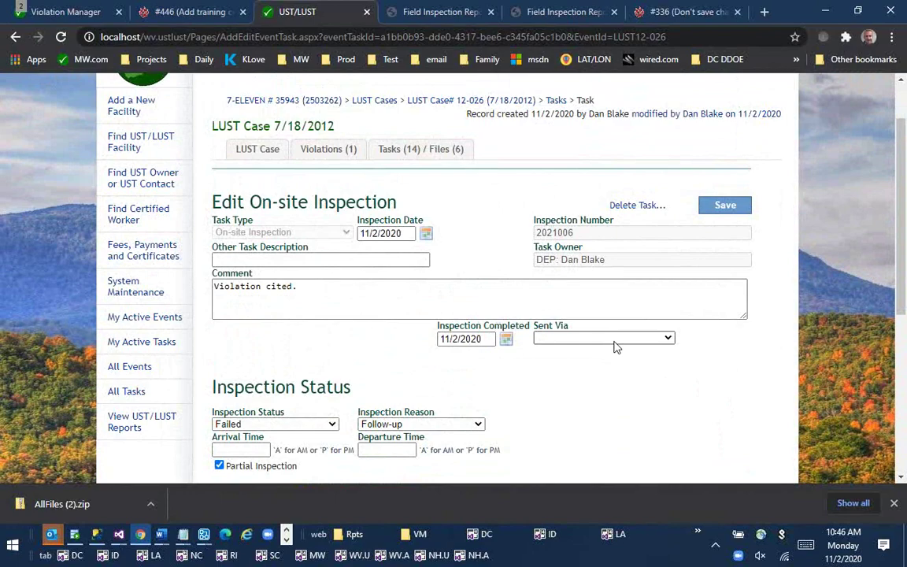
# Switch to the LUST Case Site Visit window, open its site diagram and load an aerial map as the background.
pyautogui.click(286, 537)
pyautogui.click(159, 535)
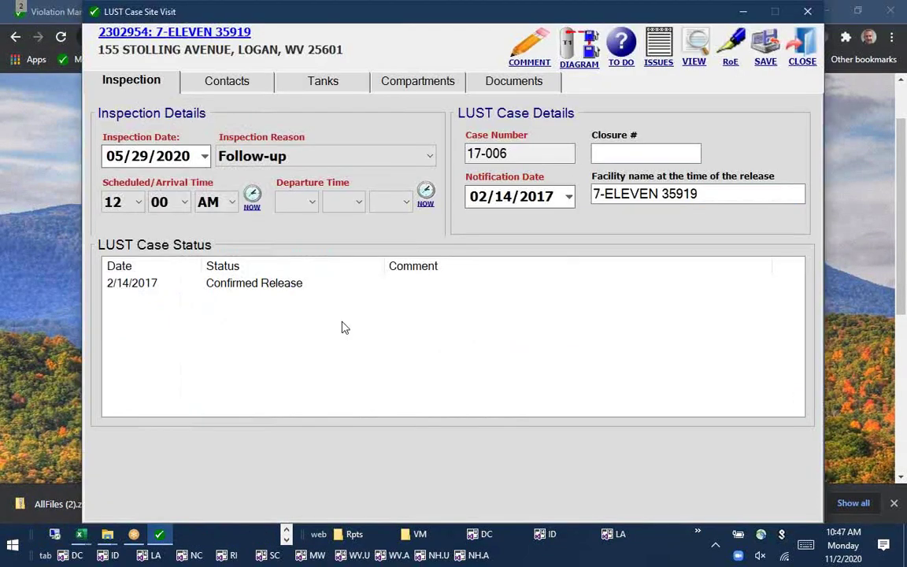
pyautogui.click(481, 80)
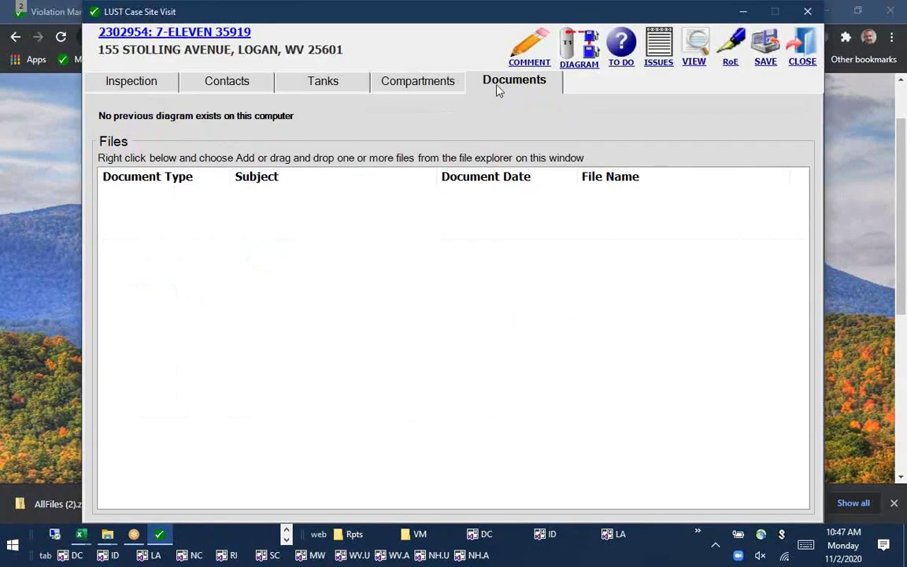
pyautogui.click(577, 71)
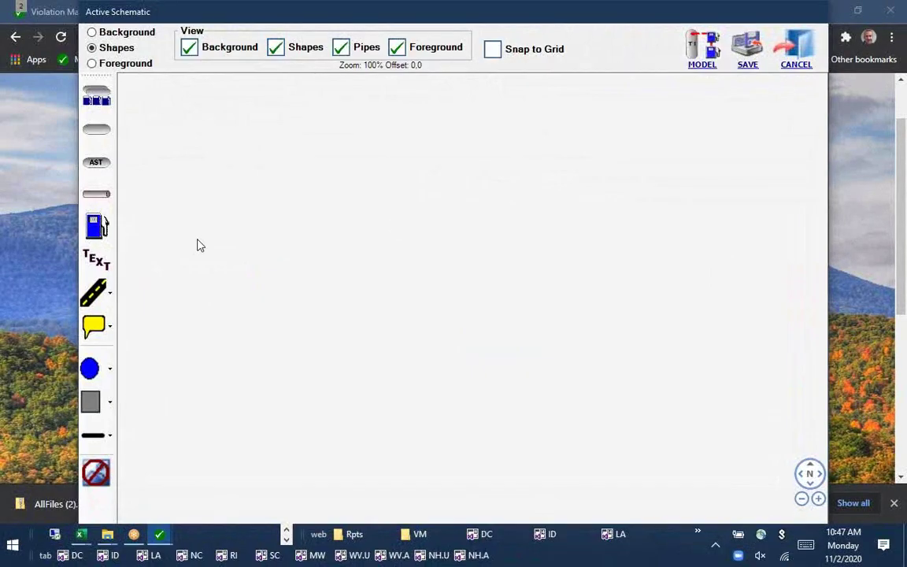
pyautogui.click(119, 35)
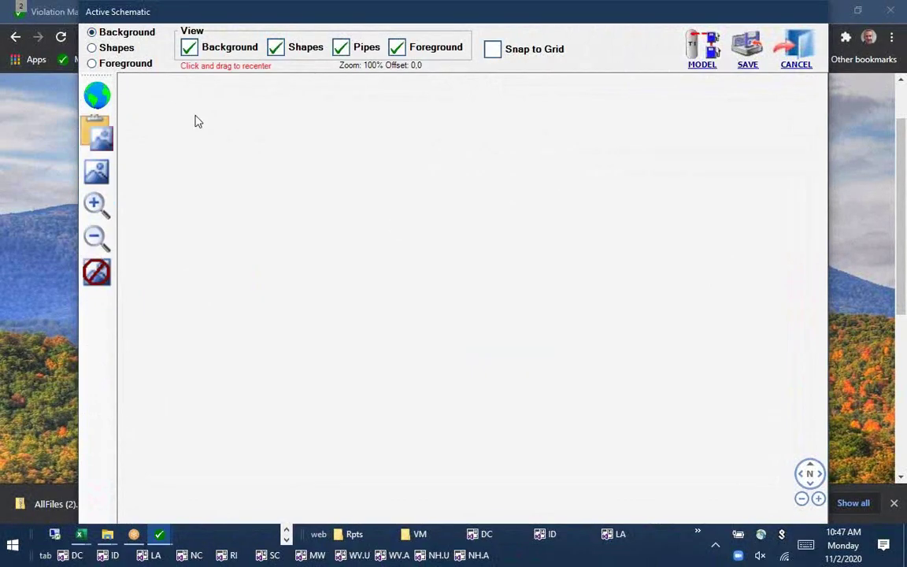
pyautogui.click(95, 95)
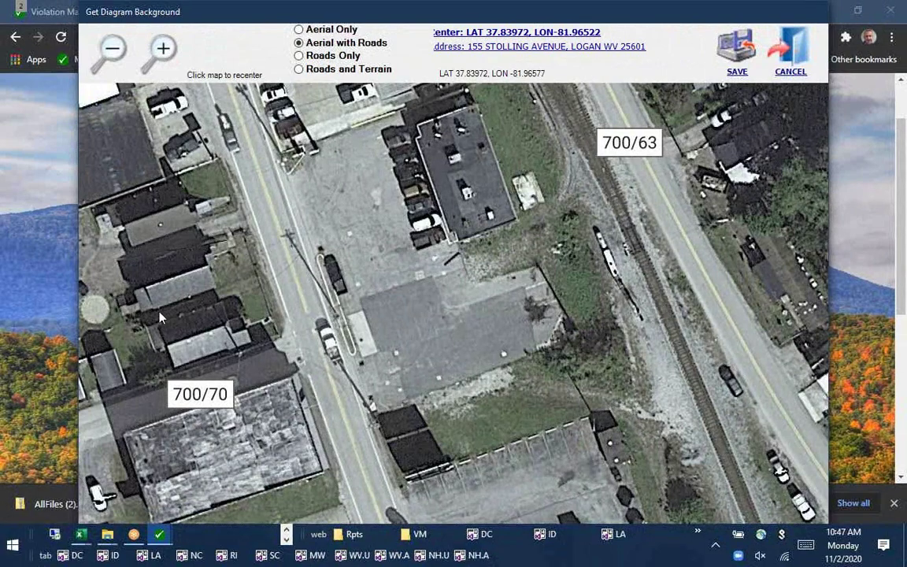
# Recenter the aerial map on the parking area beside the building, then save it as the background and save the diagram.
pyautogui.click(114, 49)
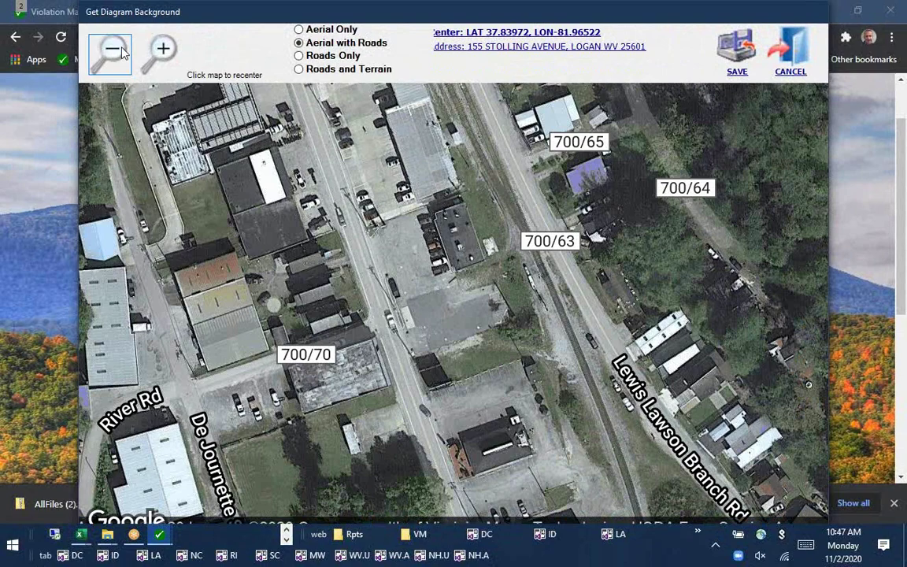
pyautogui.click(162, 51)
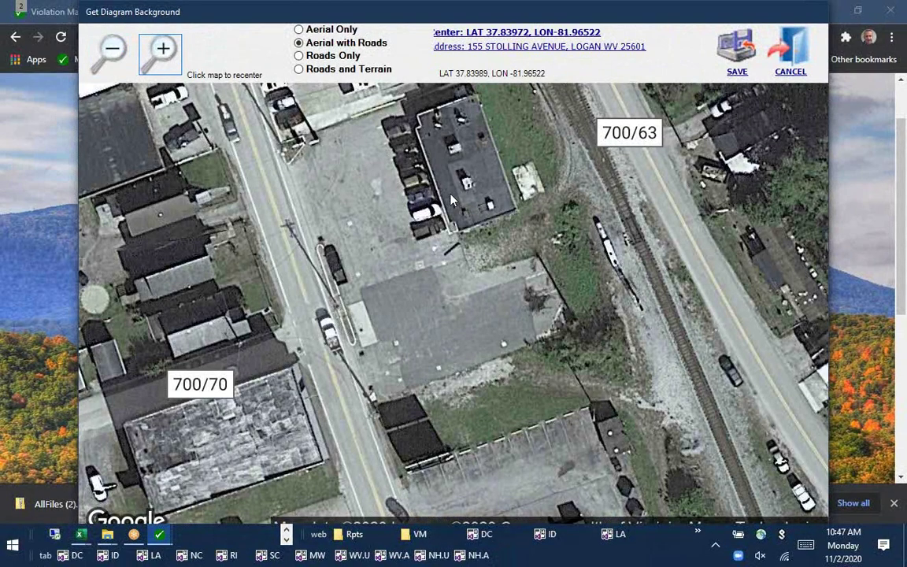
pyautogui.click(392, 243)
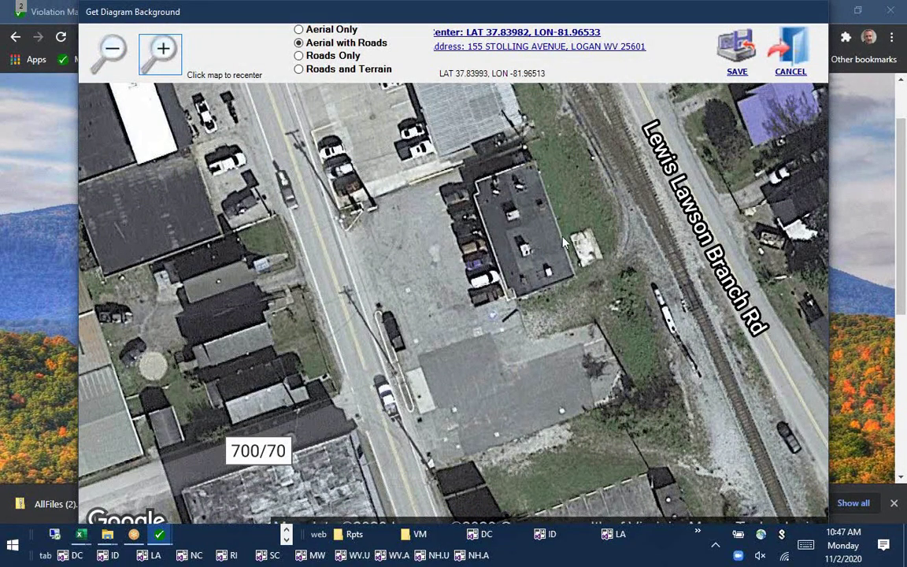
pyautogui.click(732, 67)
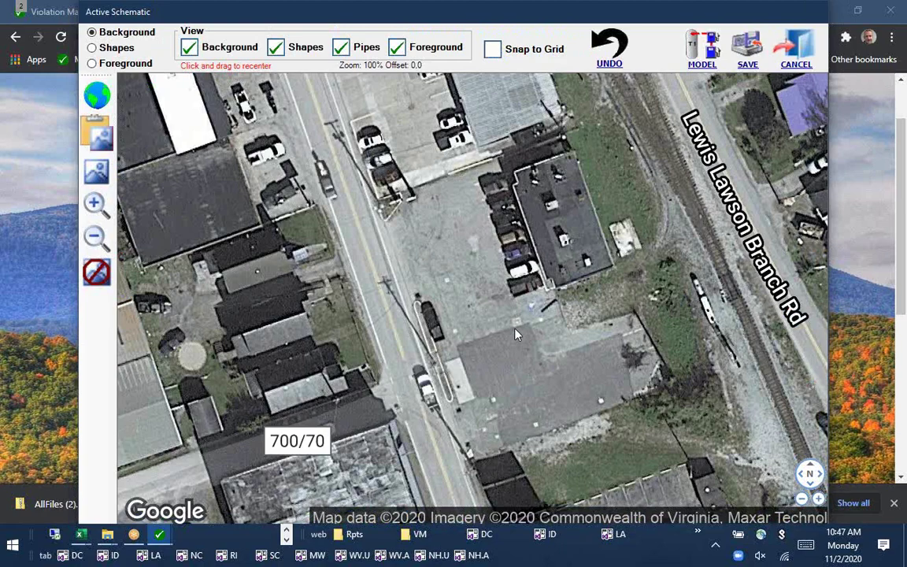
pyautogui.click(747, 49)
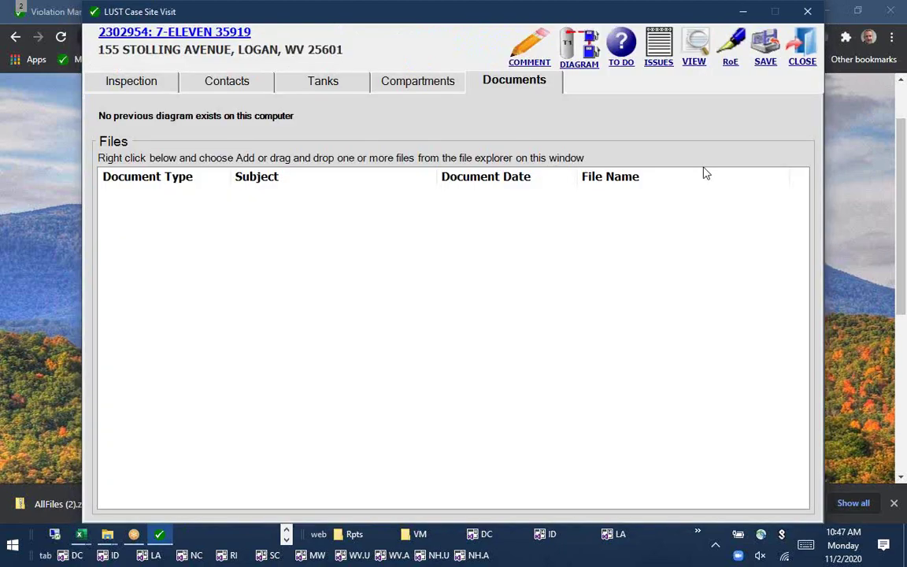
# Review the site's compartment and tank data and view the GPS location forms for tanks -4 and -3 without entering coordinates.
pyautogui.click(333, 79)
pyautogui.click(394, 81)
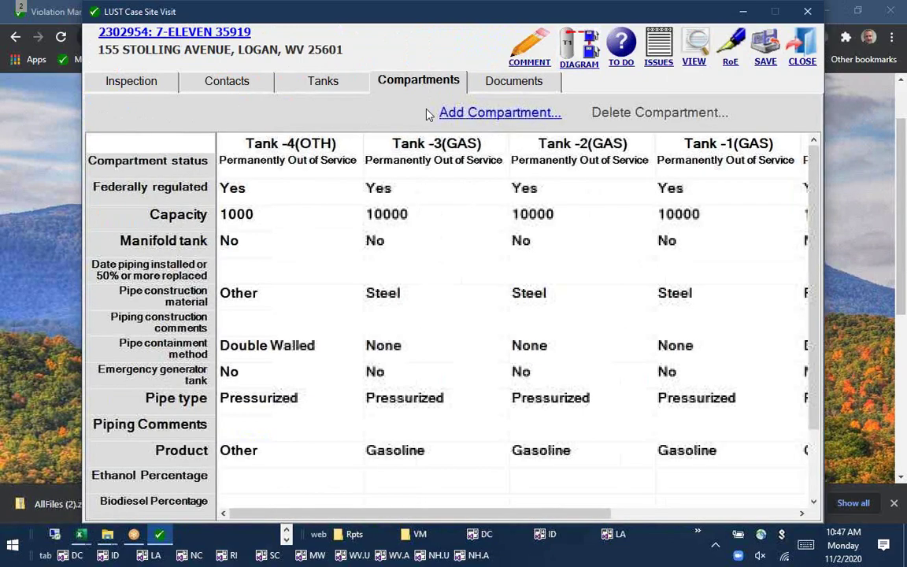
pyautogui.click(311, 85)
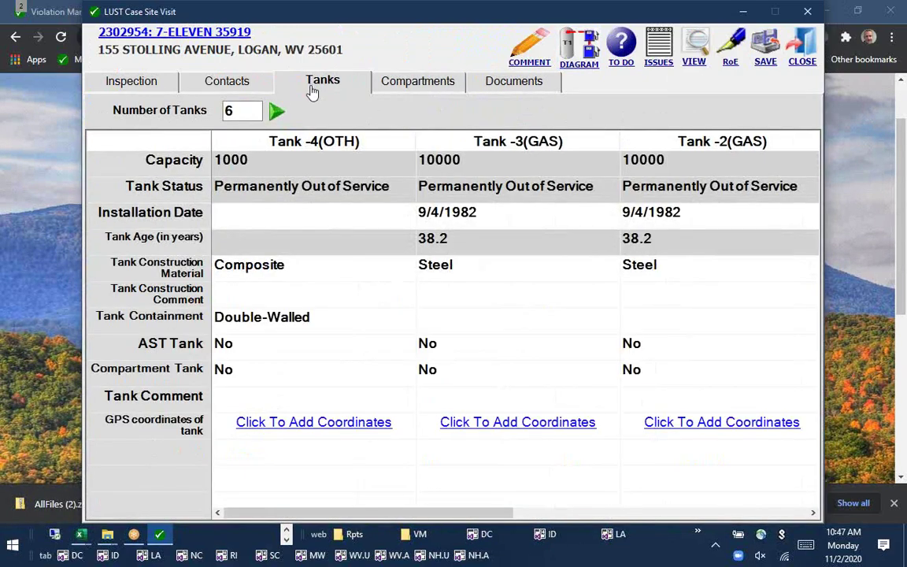
pyautogui.click(278, 425)
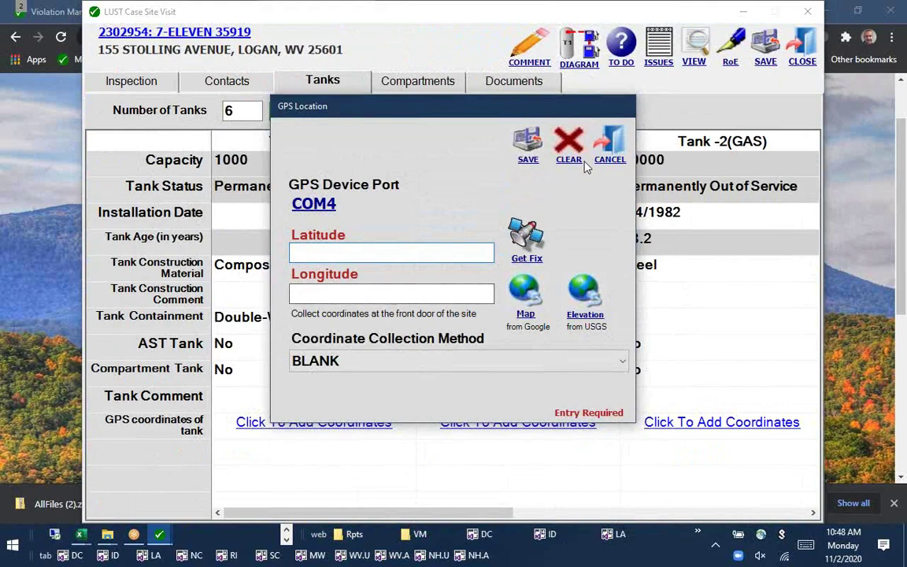
pyautogui.click(608, 144)
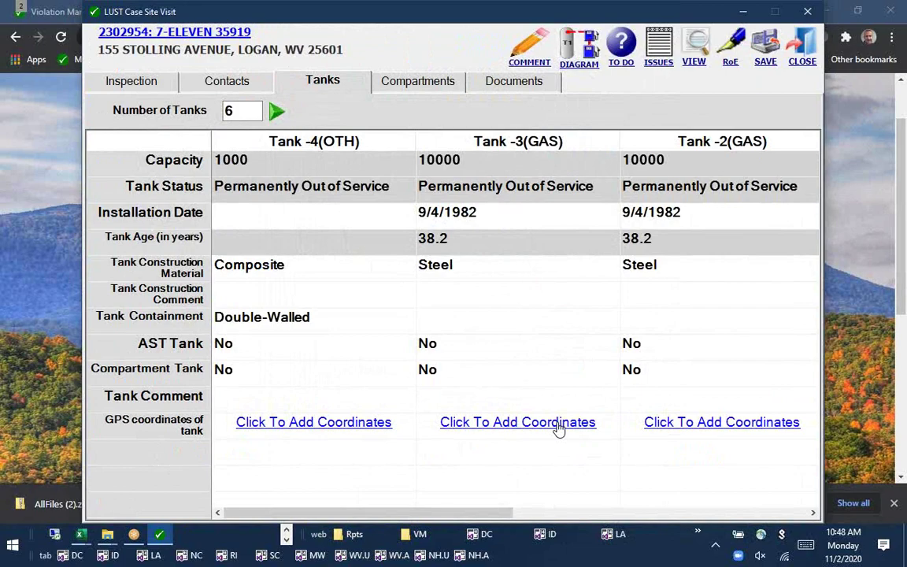
pyautogui.click(517, 423)
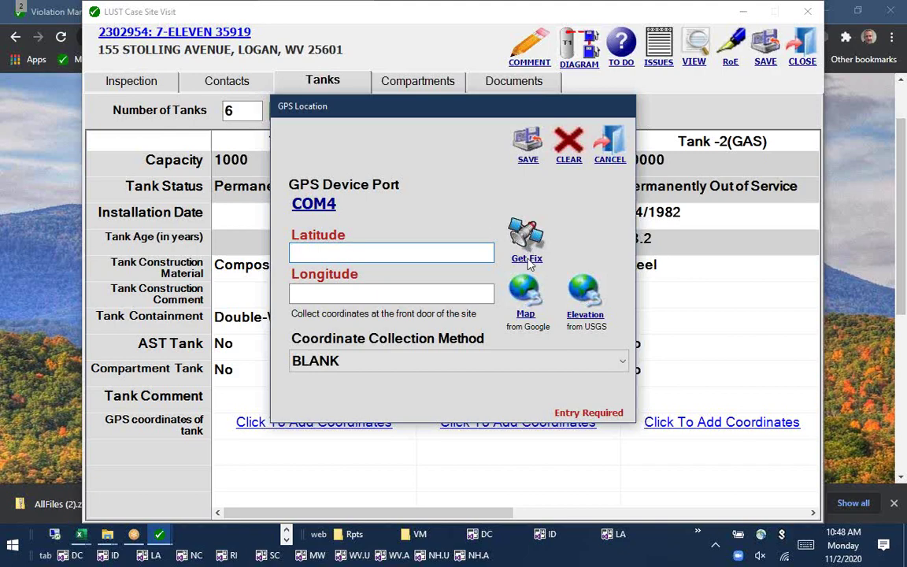
pyautogui.click(617, 154)
# Set tank -3's Compartment Tank value to Yes and revert it to No.
pyautogui.click(488, 373)
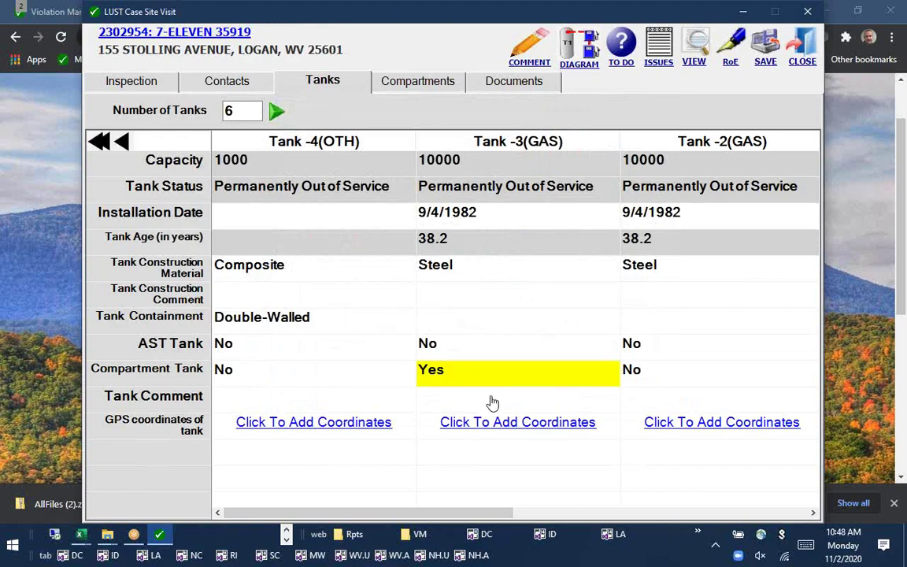
pyautogui.click(492, 396)
pyautogui.click(489, 382)
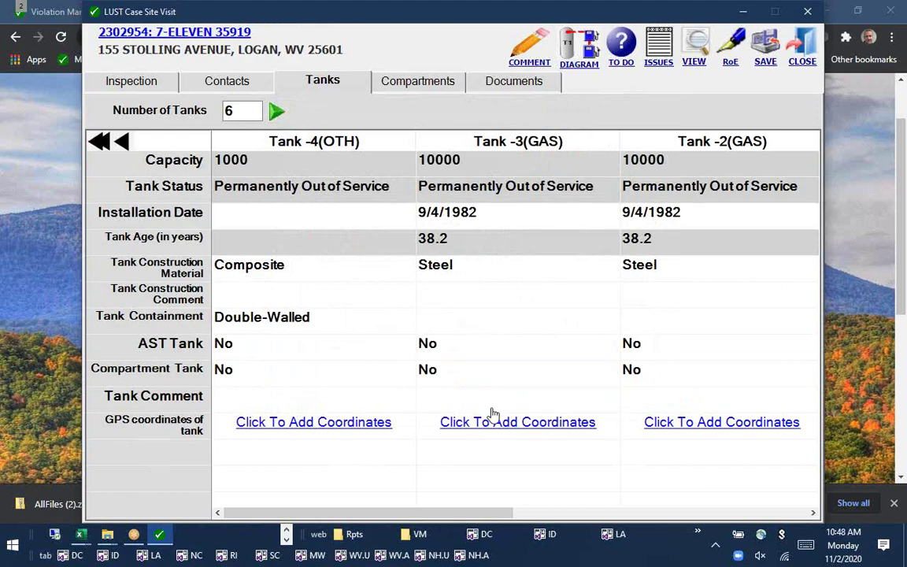
# Try to save the LUST site visit as a complete inspection and review the list of missing entries.
pyautogui.click(158, 81)
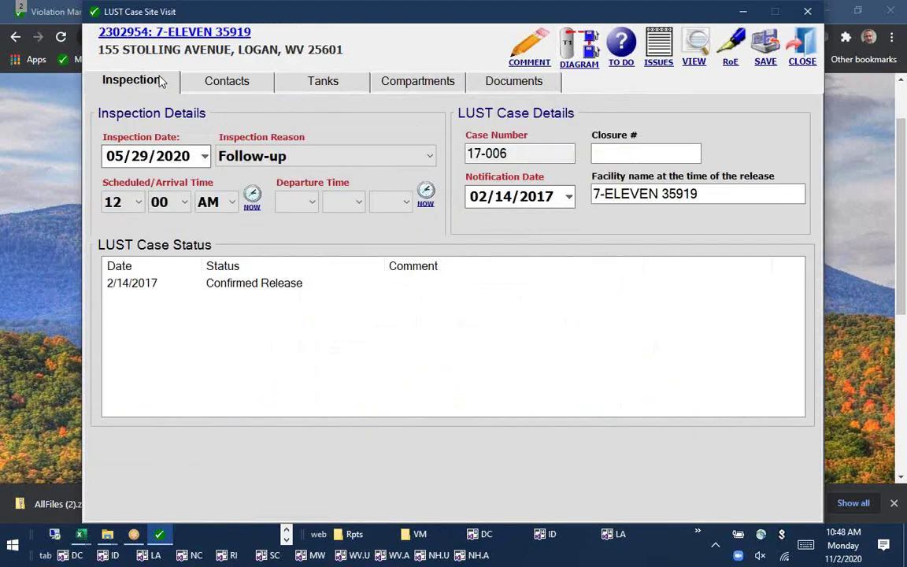
pyautogui.click(766, 49)
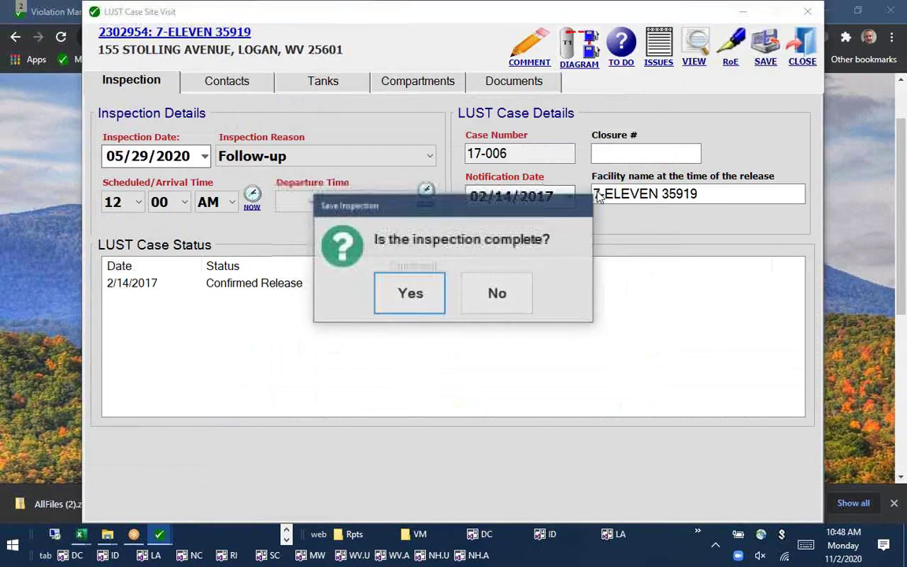
pyautogui.click(423, 294)
pyautogui.click(454, 311)
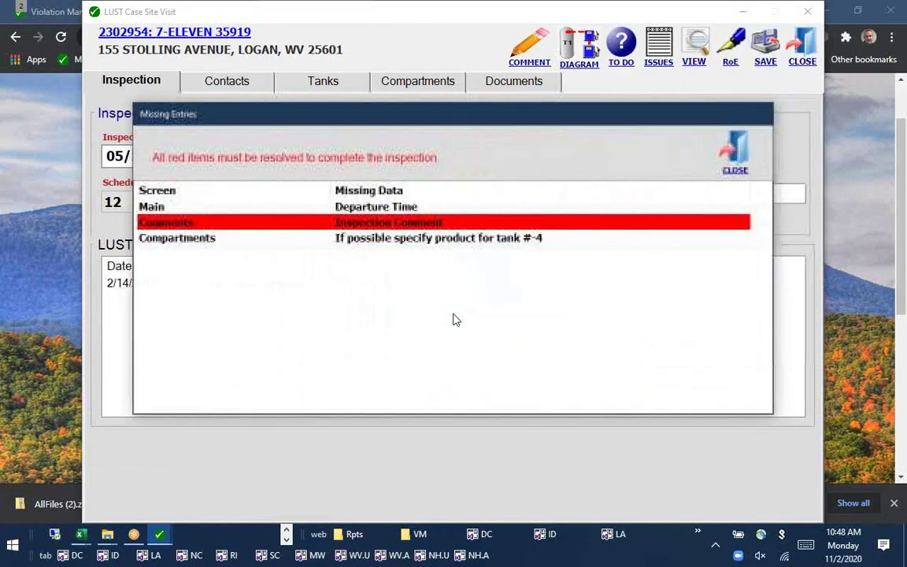
pyautogui.click(736, 157)
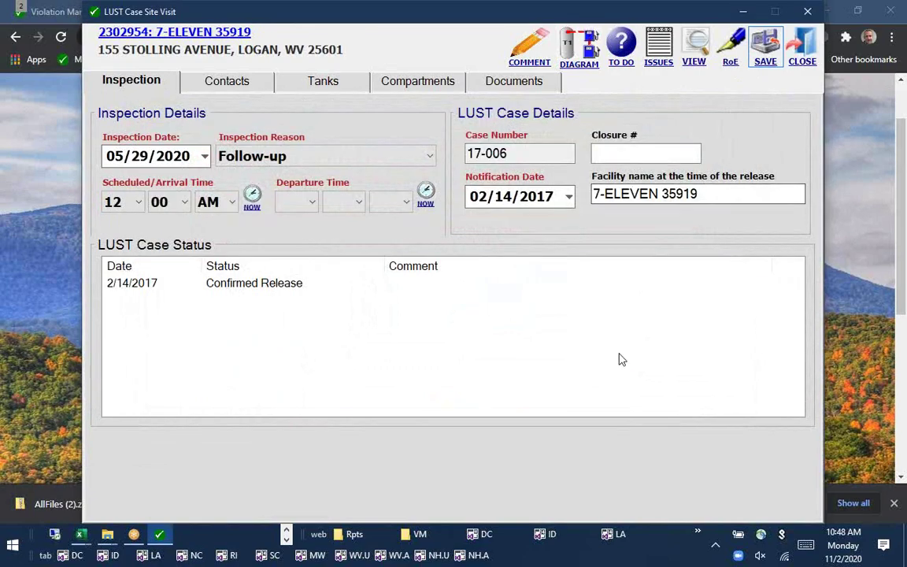
# Close the LUST site visit and view the actions available for the scheduled closure inspection of 7 ELEVEN # 36952.
pyautogui.click(803, 47)
pyautogui.click(408, 294)
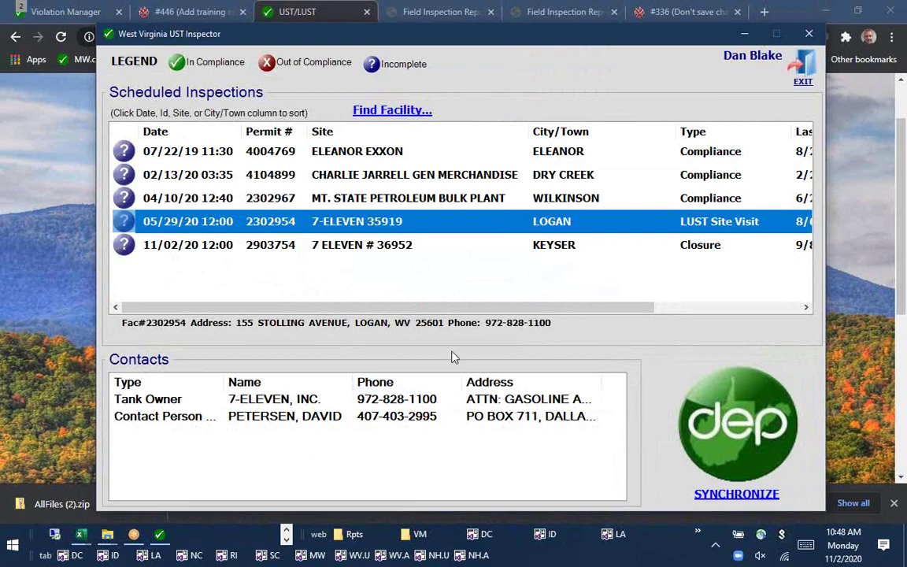
pyautogui.rightClick(438, 250)
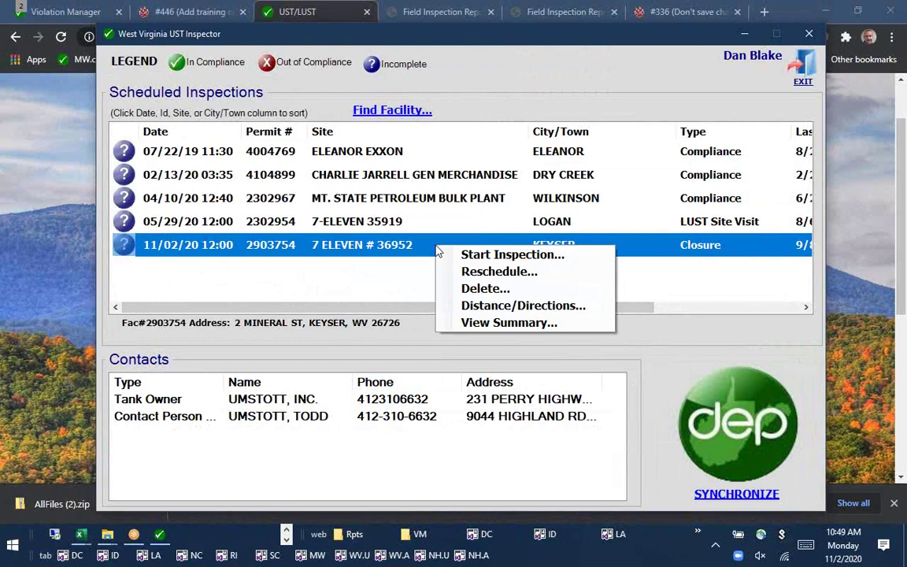
pyautogui.click(254, 484)
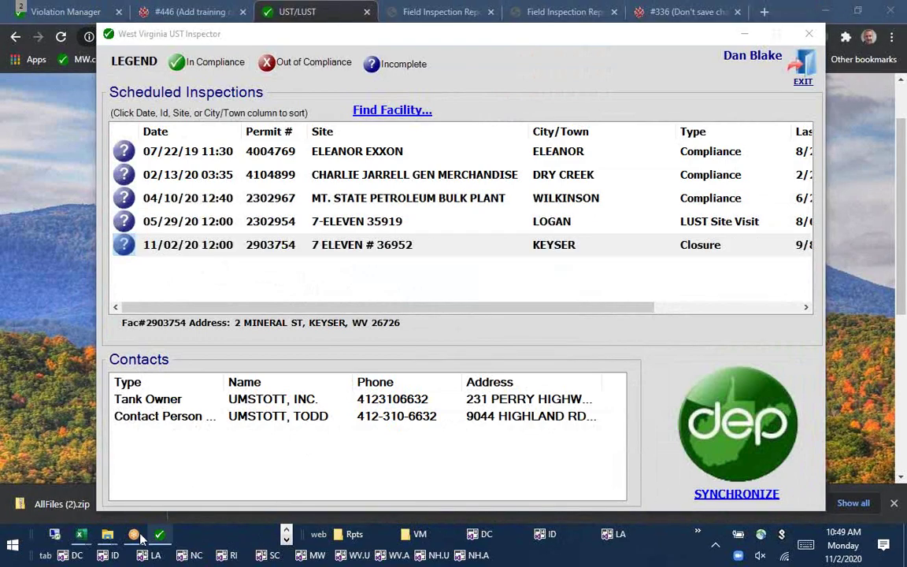
pyautogui.click(287, 535)
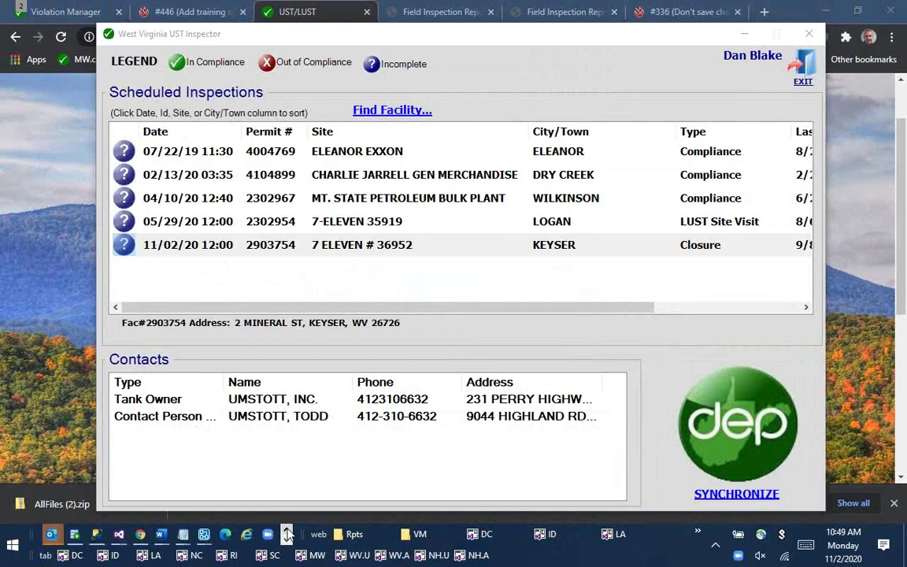
# Switch to the UST/LUST web database in Chrome and start a new Tank Closure event for facility 7-ELEVEN # 35943.
pyautogui.click(140, 534)
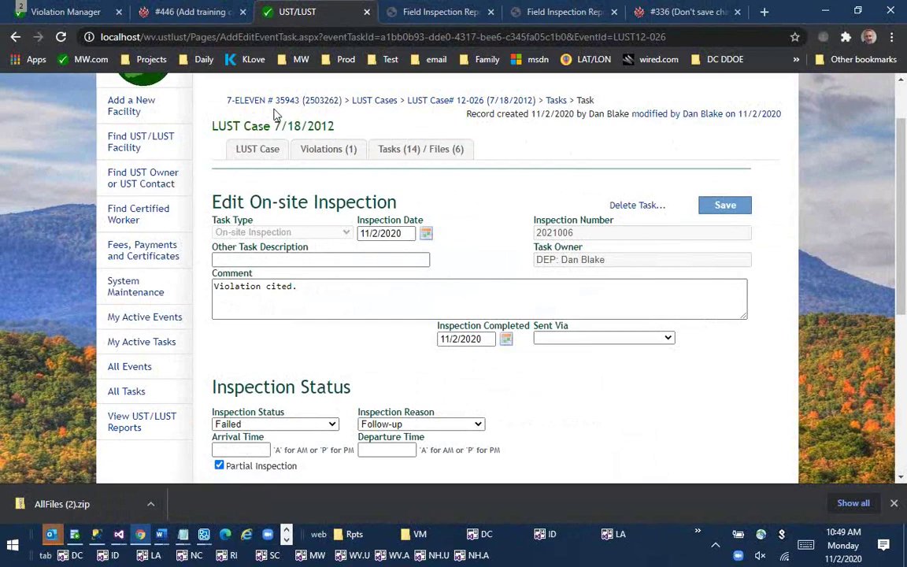
pyautogui.click(328, 148)
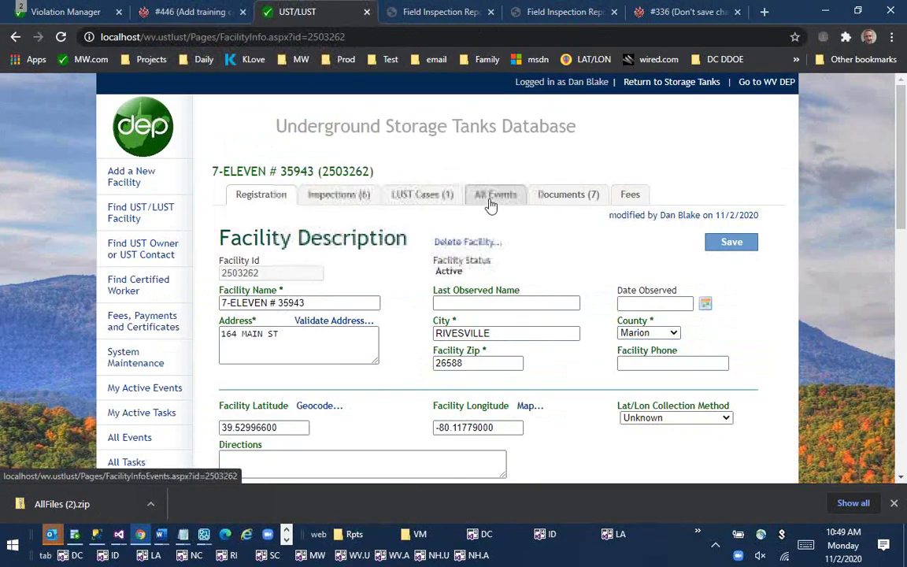
pyautogui.click(490, 204)
pyautogui.click(316, 217)
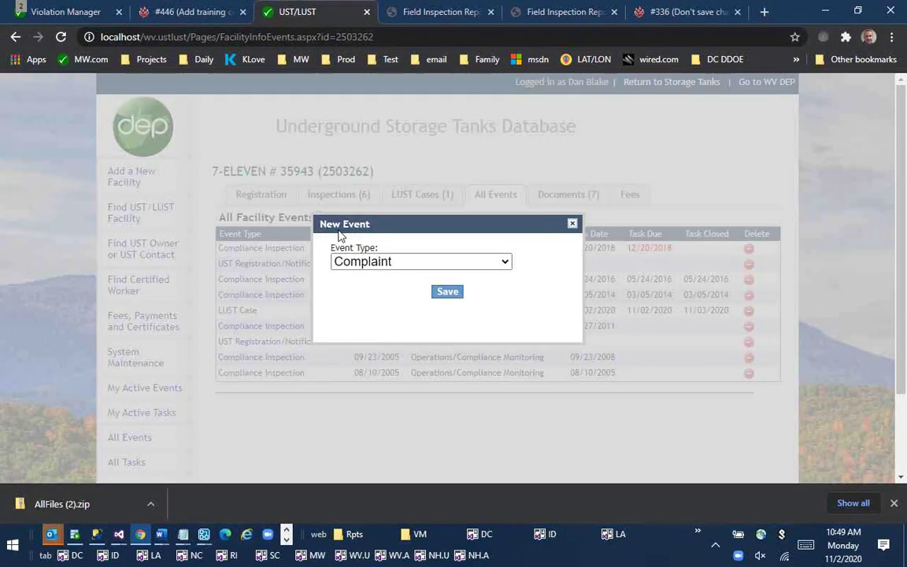
pyautogui.click(338, 261)
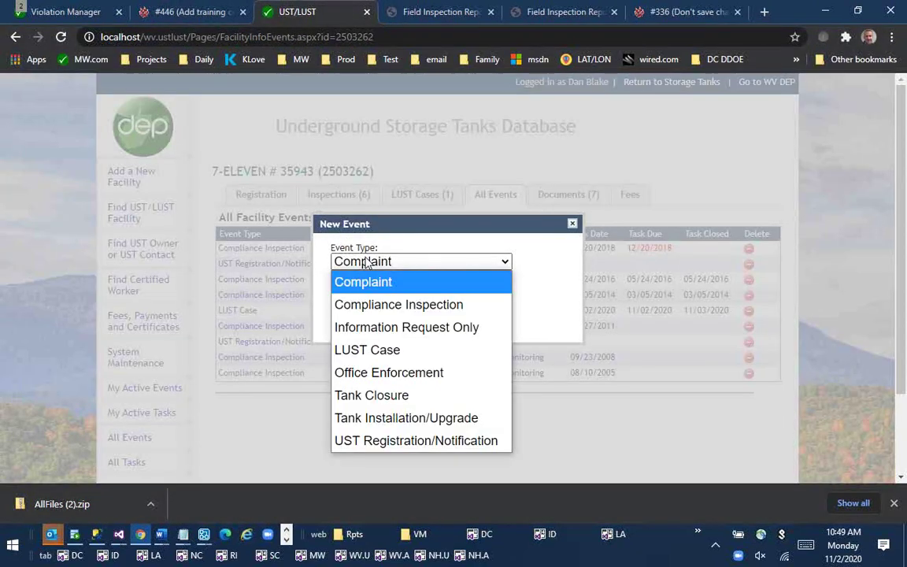
pyautogui.click(385, 395)
pyautogui.click(447, 293)
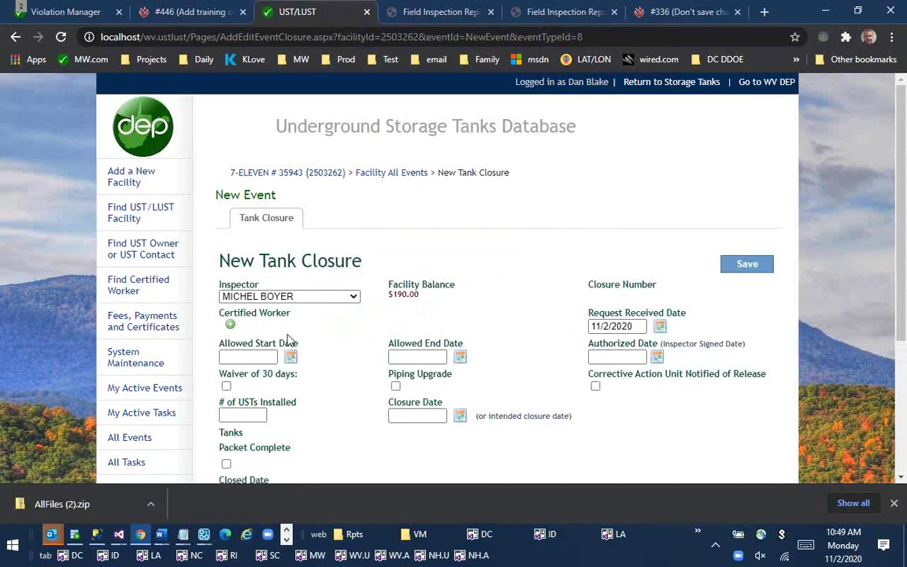
# Search the certified workers by first name and assign the matching worker to the new tank closure.
pyautogui.click(229, 323)
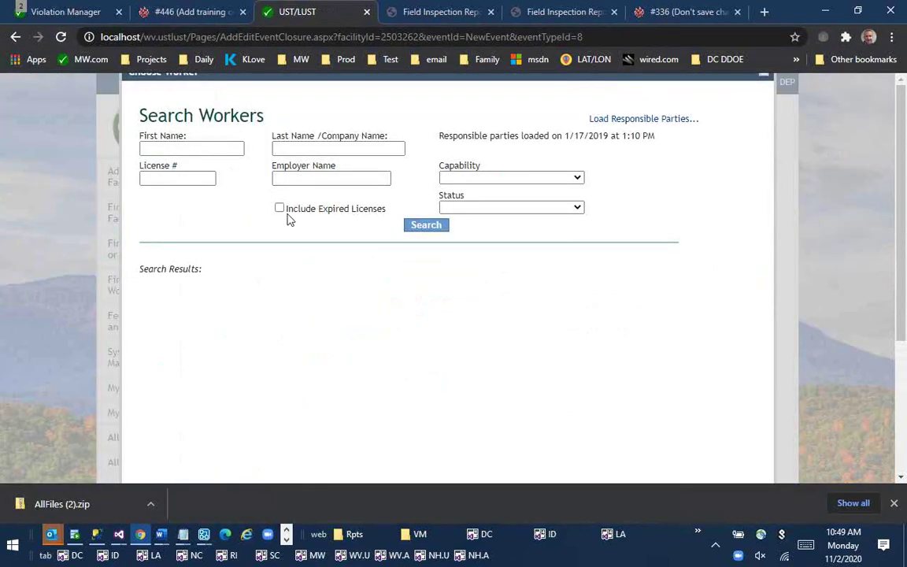
pyautogui.click(241, 149)
pyautogui.write('fred')
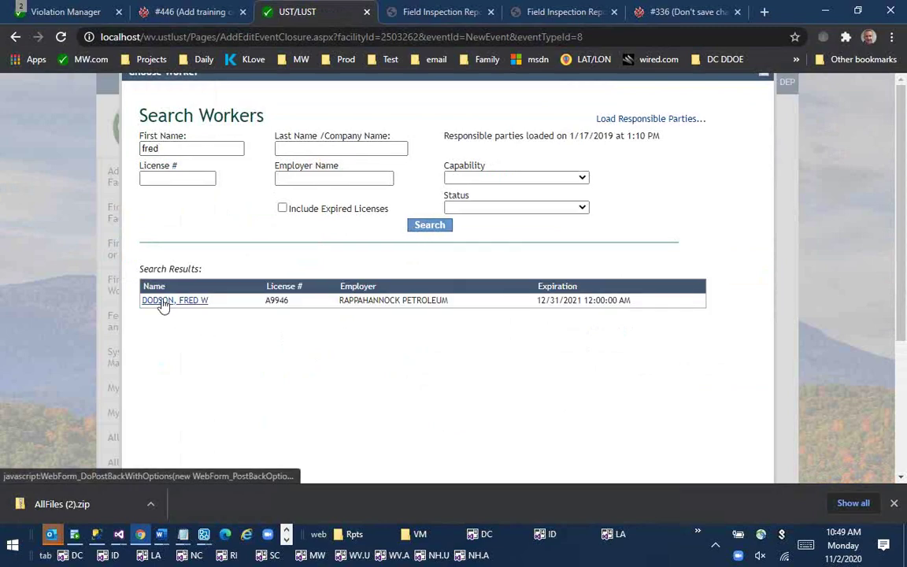
pyautogui.click(162, 305)
# Set Allowed Start Date 12/2/2020, Allowed End Date 11/30/2020 and Closure Date 11/2/2020, and save the tank closure.
pyautogui.scroll(-2, 289, 388)
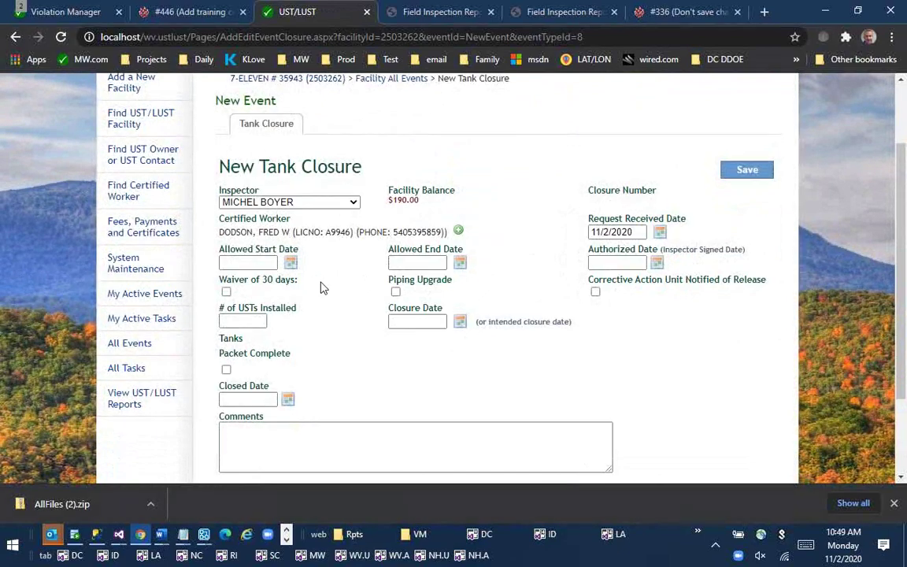
pyautogui.click(290, 265)
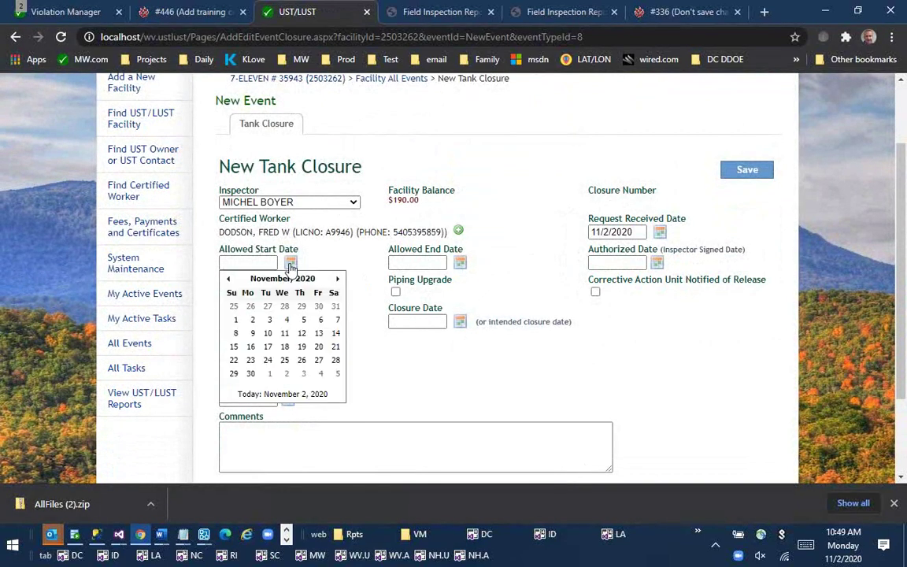
pyautogui.click(286, 374)
pyautogui.click(460, 265)
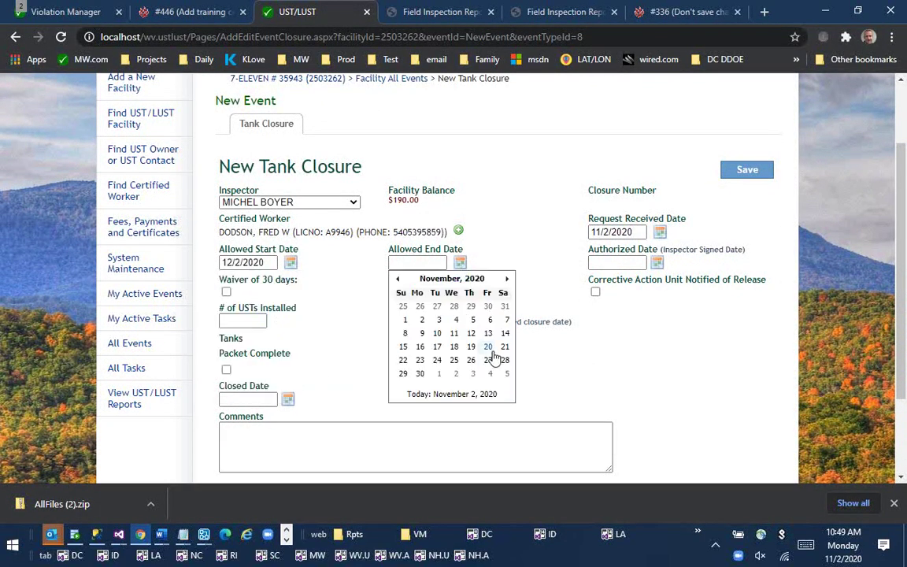
pyautogui.click(421, 371)
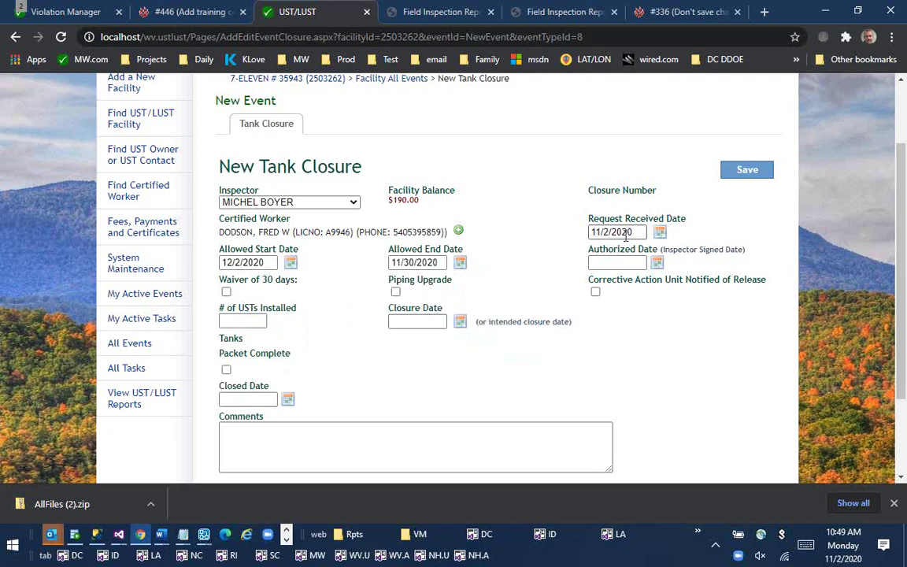
pyautogui.click(460, 322)
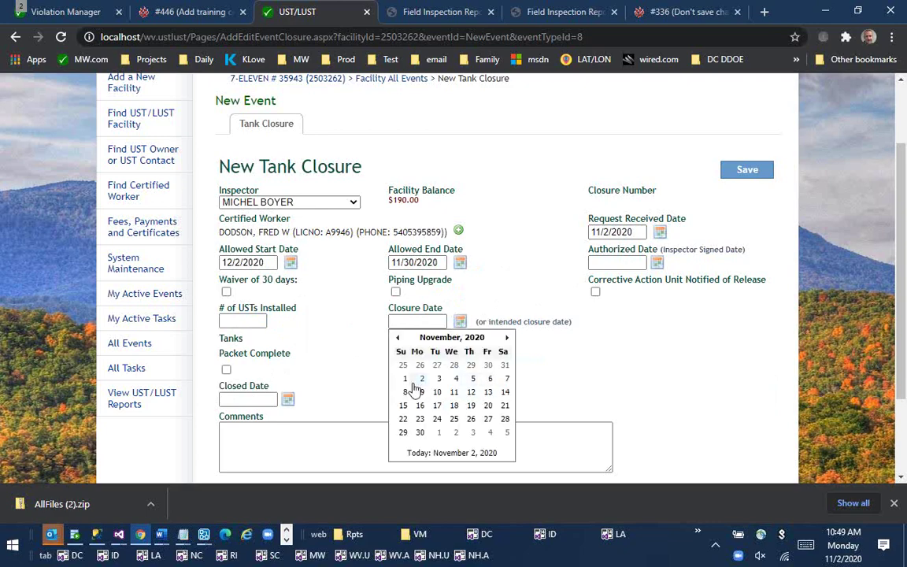
pyautogui.click(451, 451)
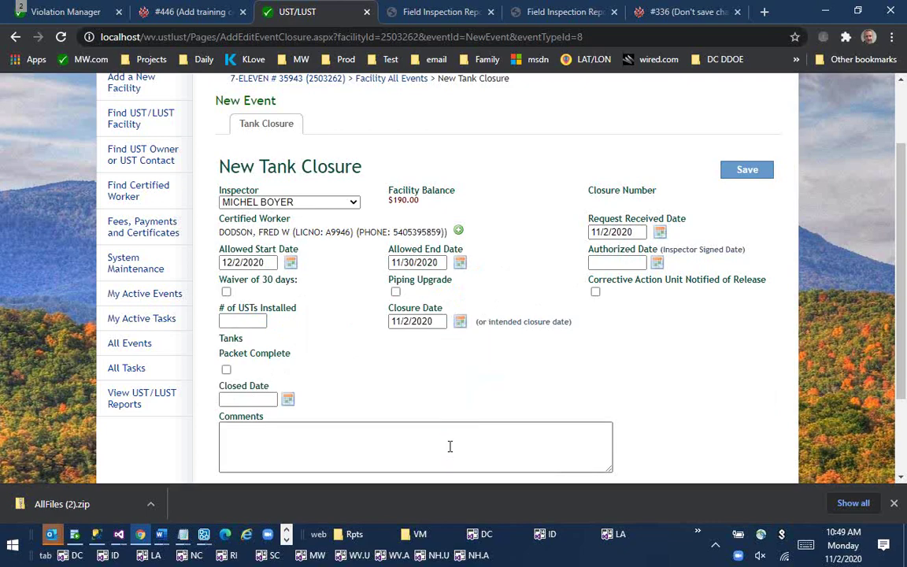
pyautogui.click(732, 171)
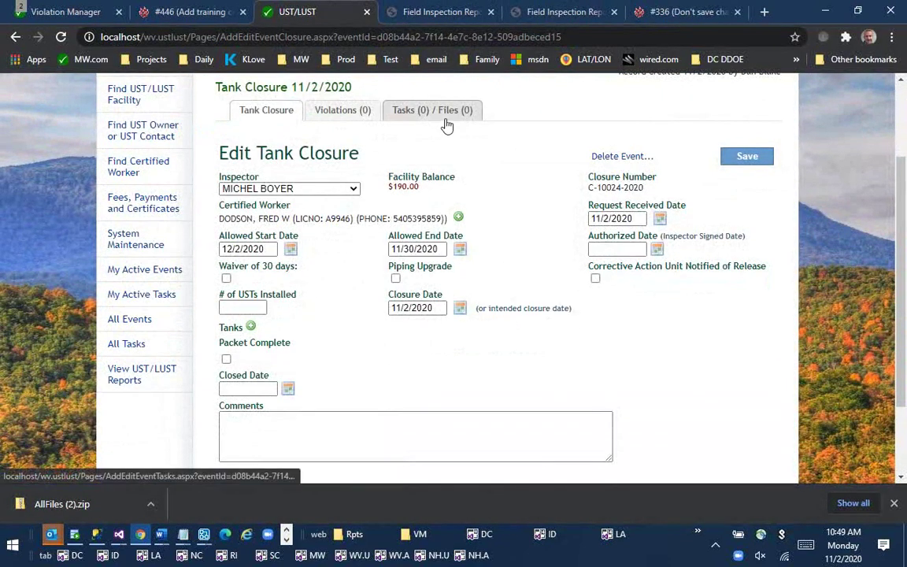
# Add a Closure Authorization task dated 11/2/2020 to the tank closure and save it.
pyautogui.click(402, 112)
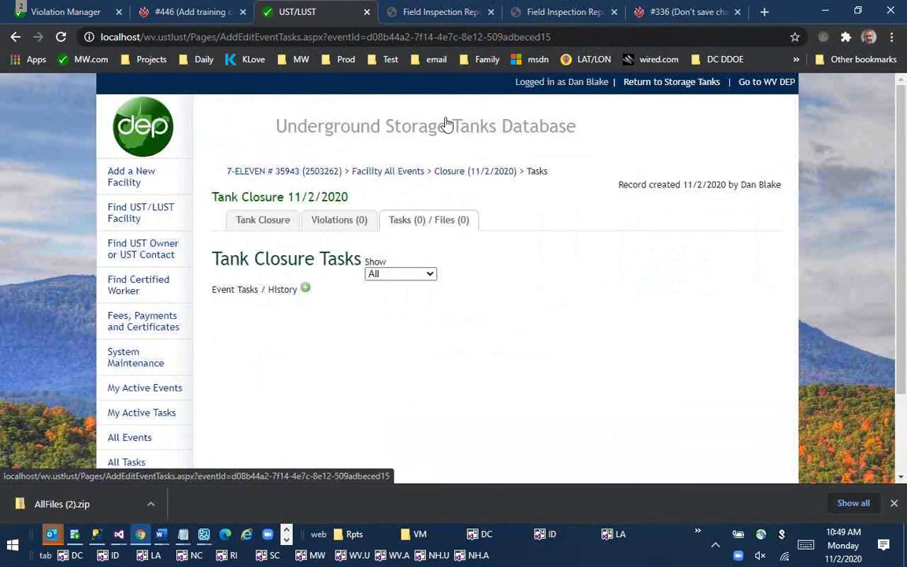
pyautogui.click(307, 291)
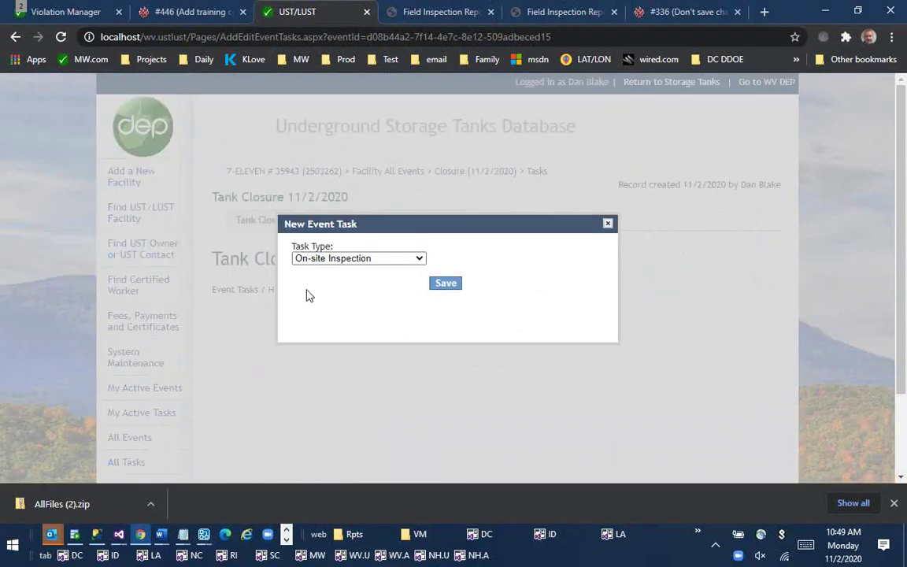
pyautogui.click(359, 260)
pyautogui.click(356, 304)
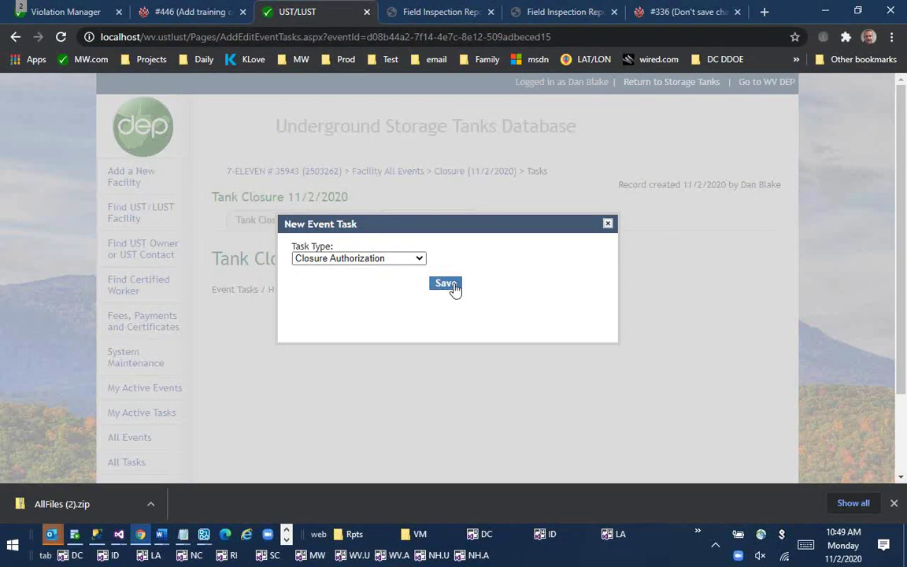
pyautogui.click(452, 287)
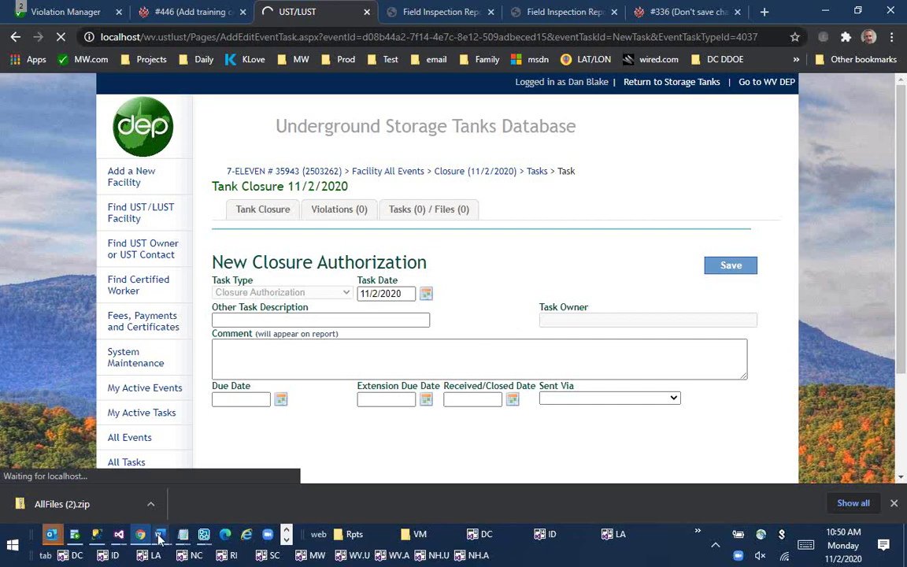
pyautogui.moveTo(160, 540)
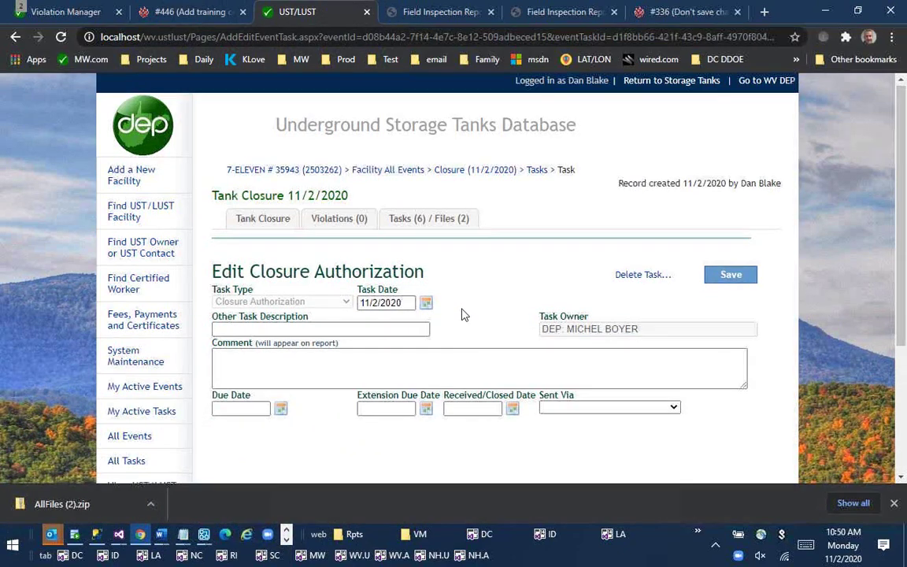
# Review the Closure Authorization's documents, the closure's task list and the first Closure Inspection task's details.
pyautogui.scroll(-2, 463, 315)
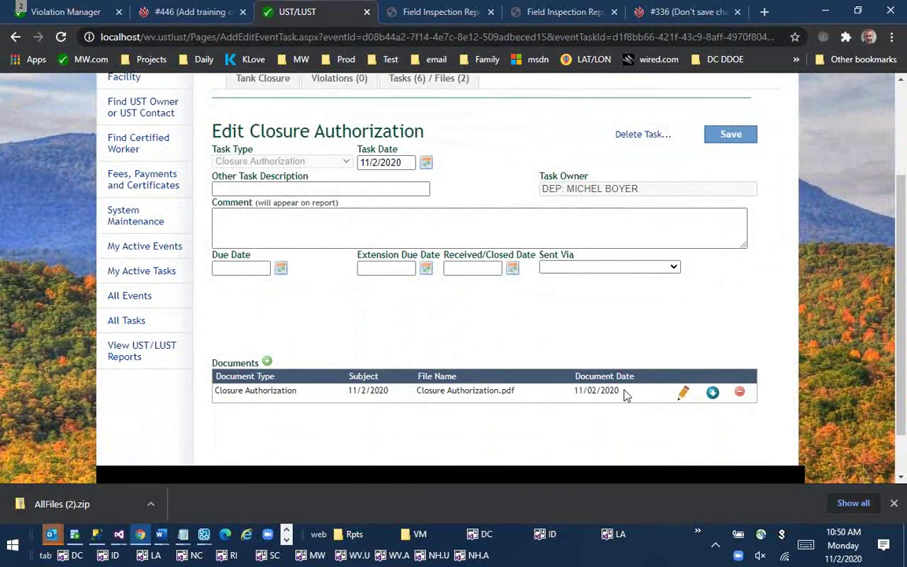
pyautogui.scroll(2, 626, 394)
pyautogui.click(441, 221)
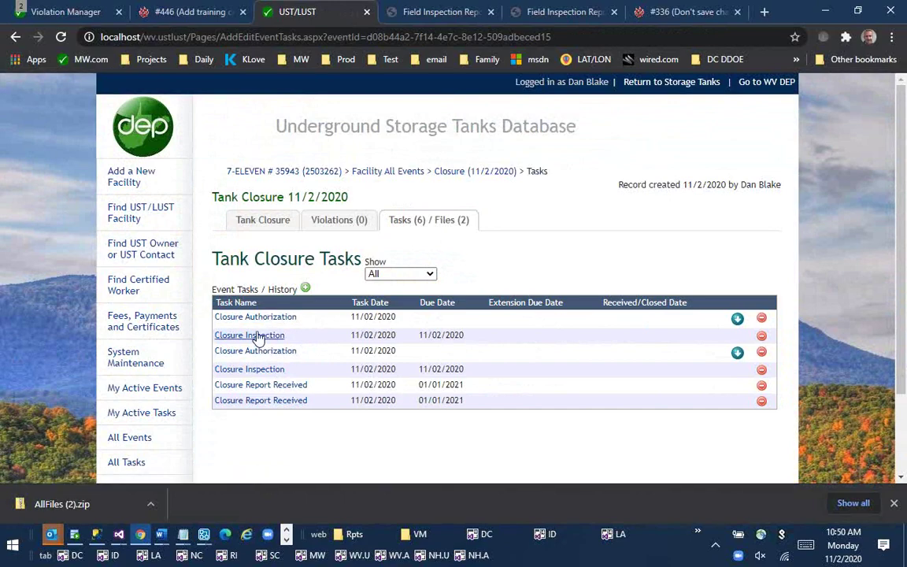
pyautogui.click(262, 338)
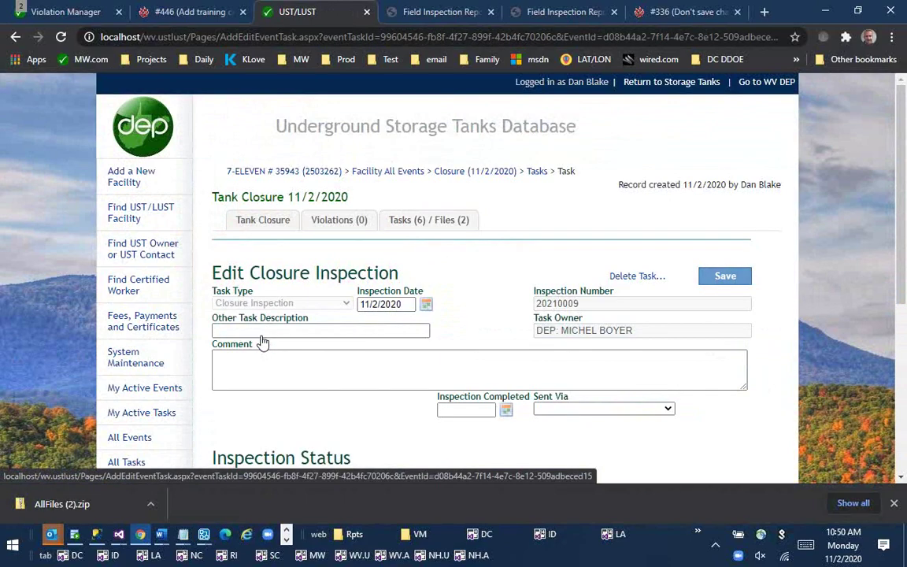
pyautogui.scroll(-1, 454, 423)
pyautogui.scroll(-2, 455, 423)
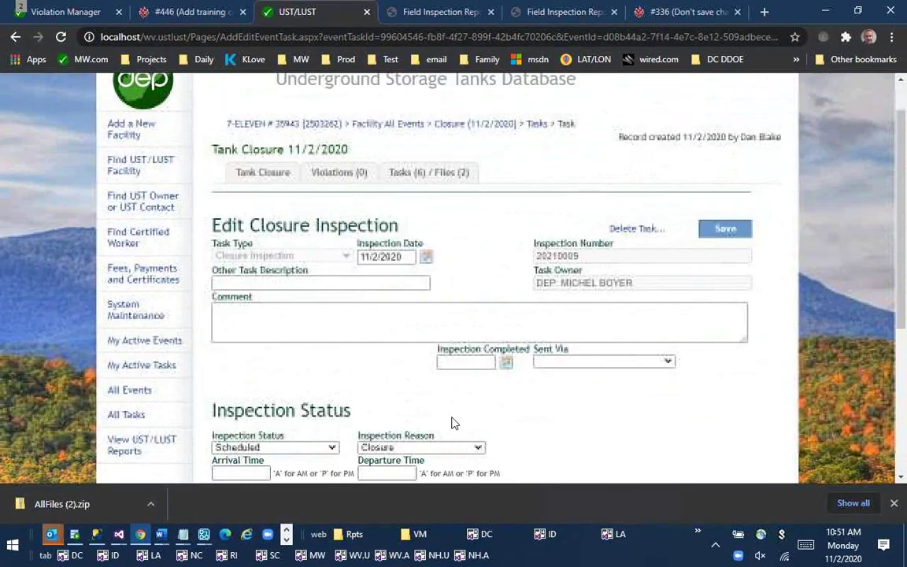
pyautogui.scroll(2, 413, 239)
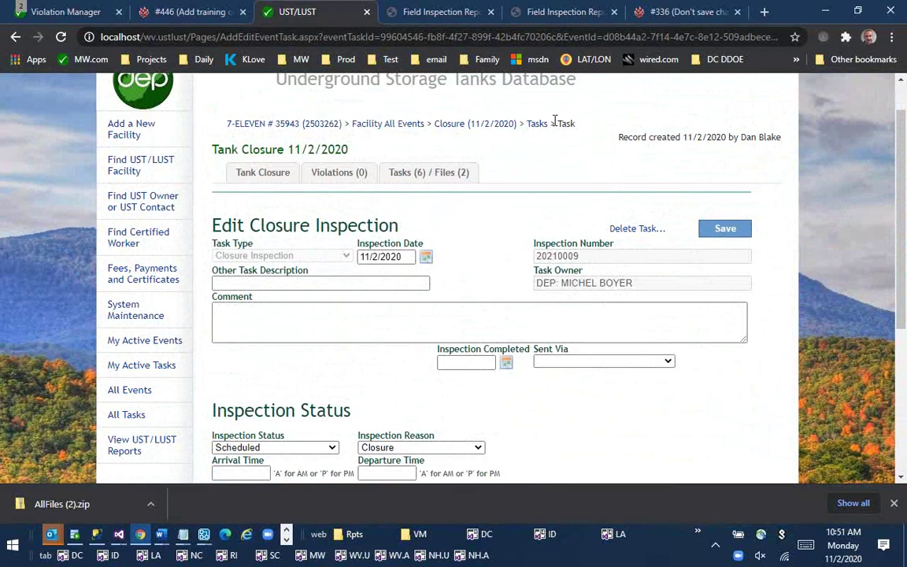
pyautogui.click(459, 177)
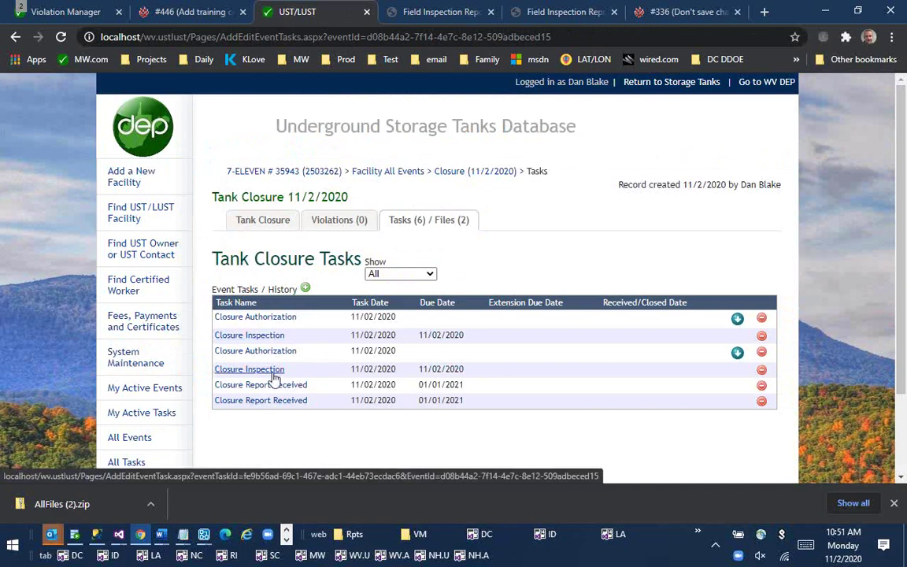
# Change the tank closure's inspector to the logged-in inspector and save the event.
pyautogui.click(276, 226)
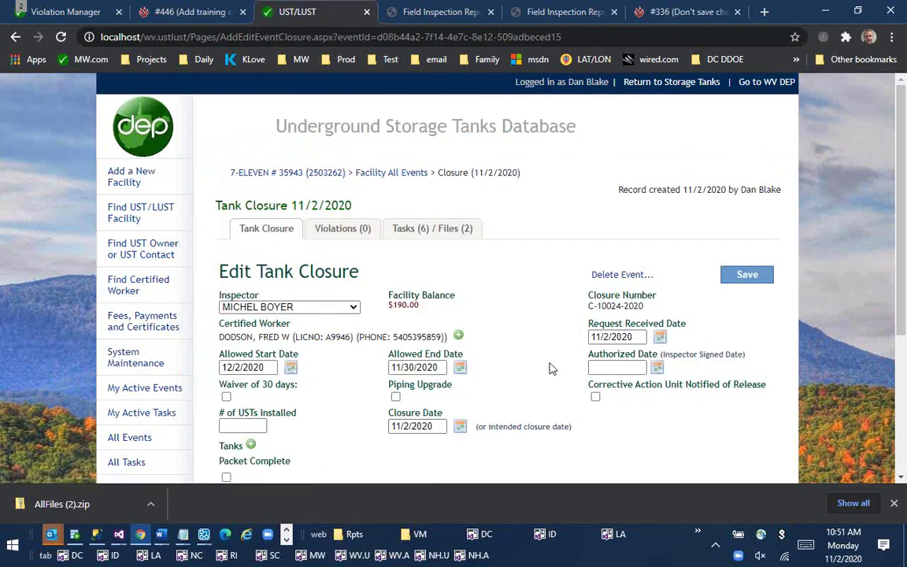
pyautogui.scroll(-2, 460, 331)
pyautogui.scroll(-1, 472, 339)
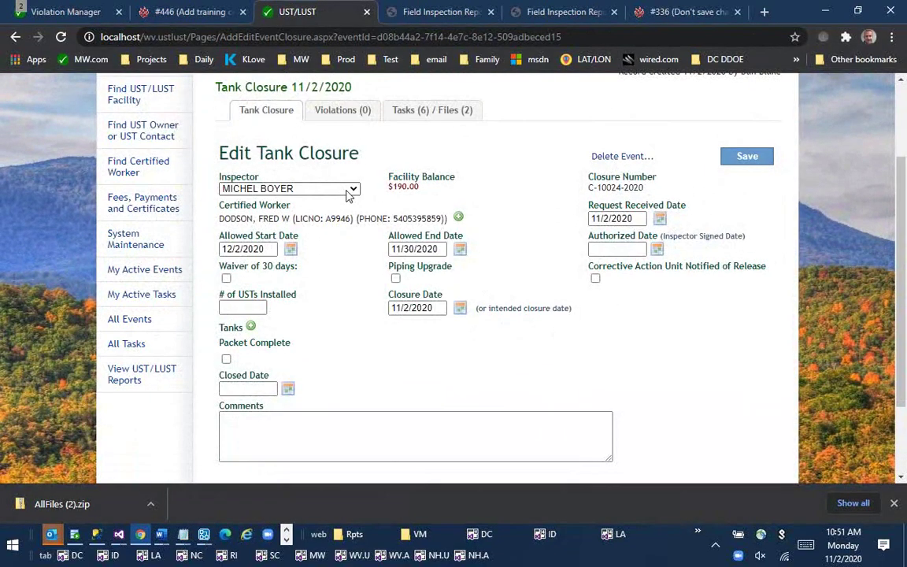
pyautogui.click(350, 191)
pyautogui.scroll(10, 354, 224)
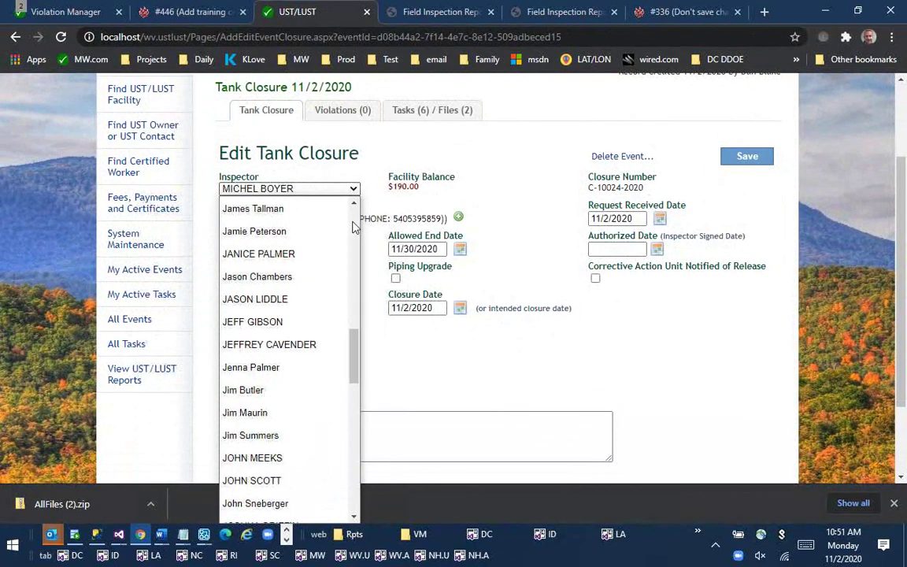
pyautogui.scroll(2, 315, 224)
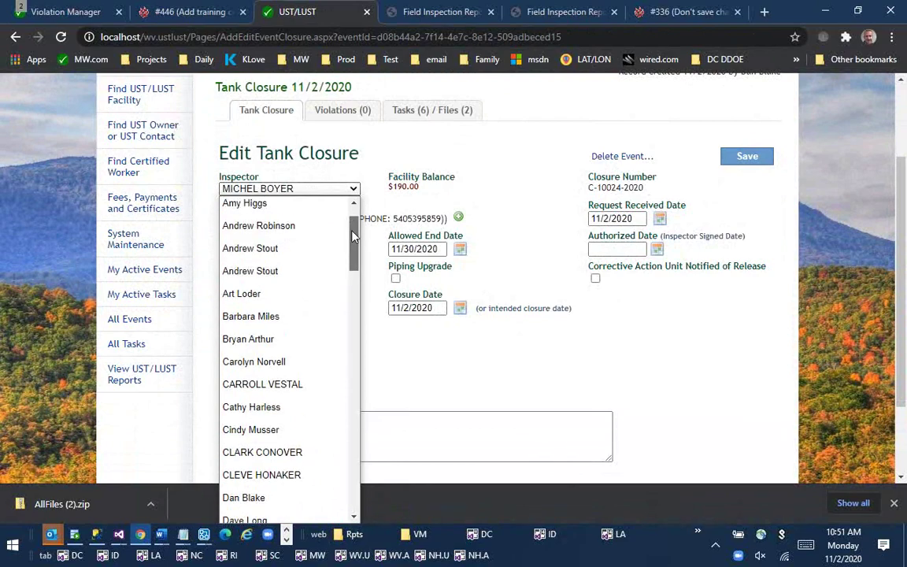
pyautogui.scroll(-1, 299, 383)
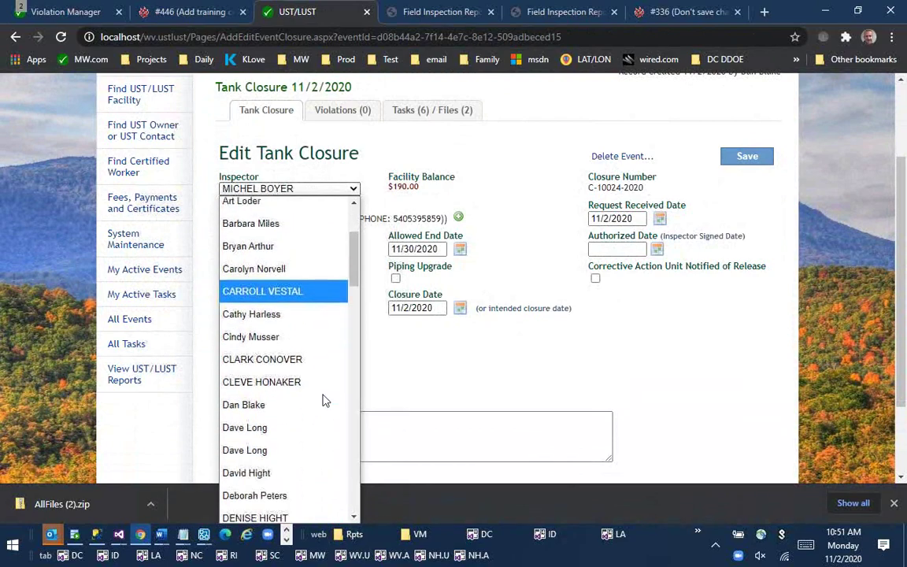
pyautogui.click(306, 403)
pyautogui.click(744, 159)
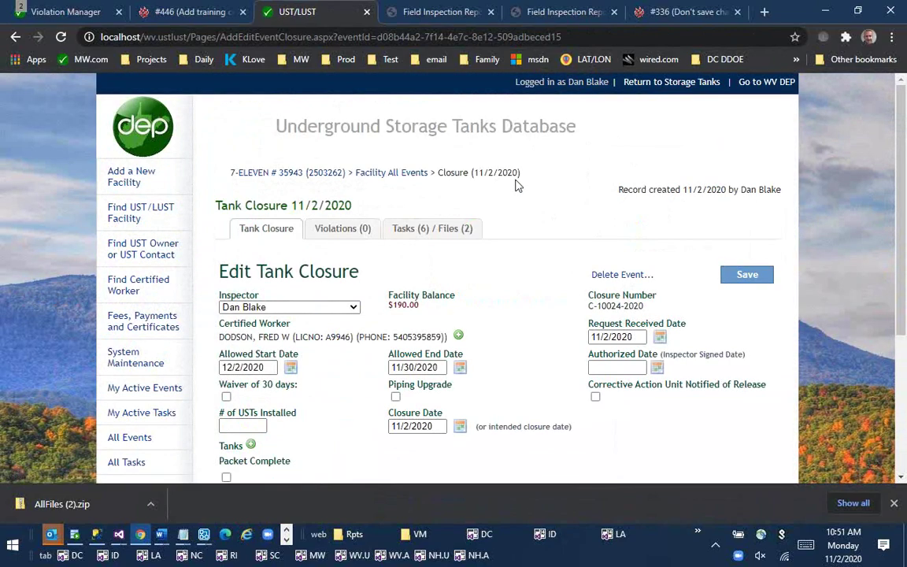
# Delete the first Closure Inspection task from the tank closure's task list.
pyautogui.click(418, 230)
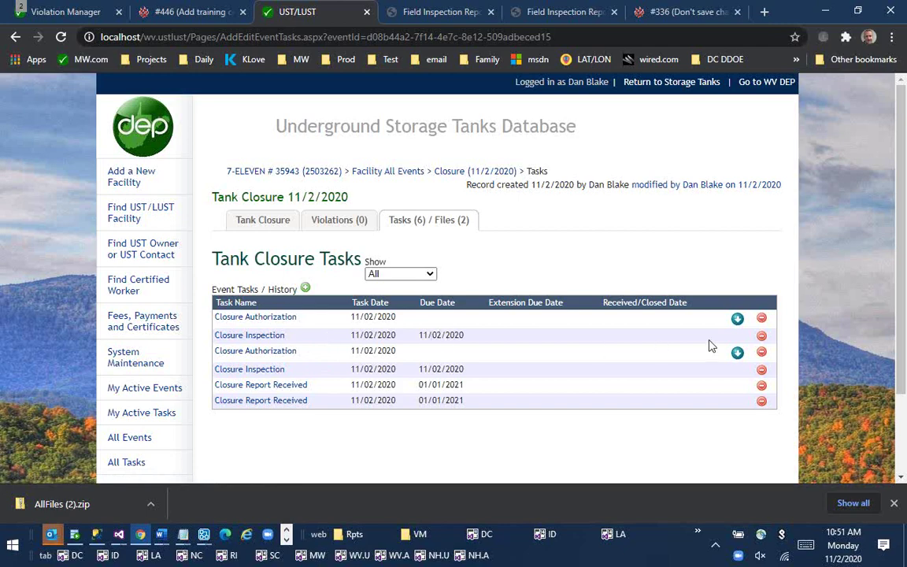
pyautogui.click(761, 337)
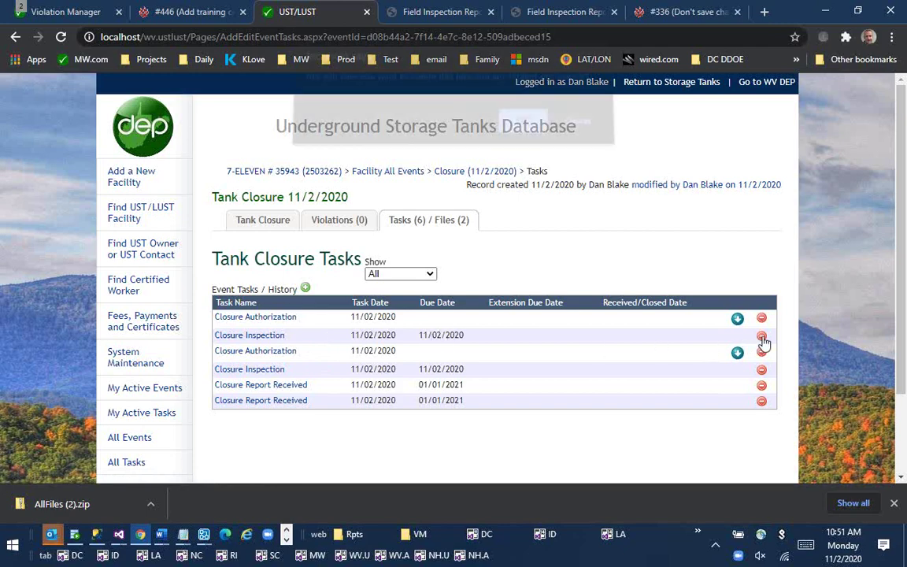
pyautogui.click(523, 131)
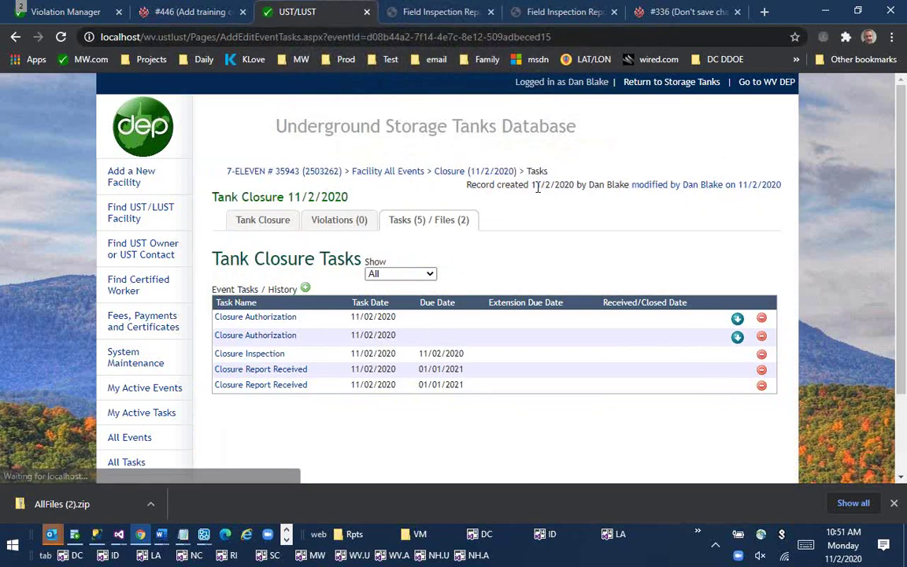
# Switch to the West Virginia UST Inspector field app and synchronize its scheduled inspections with the localhost server.
pyautogui.click(287, 540)
pyautogui.click(161, 536)
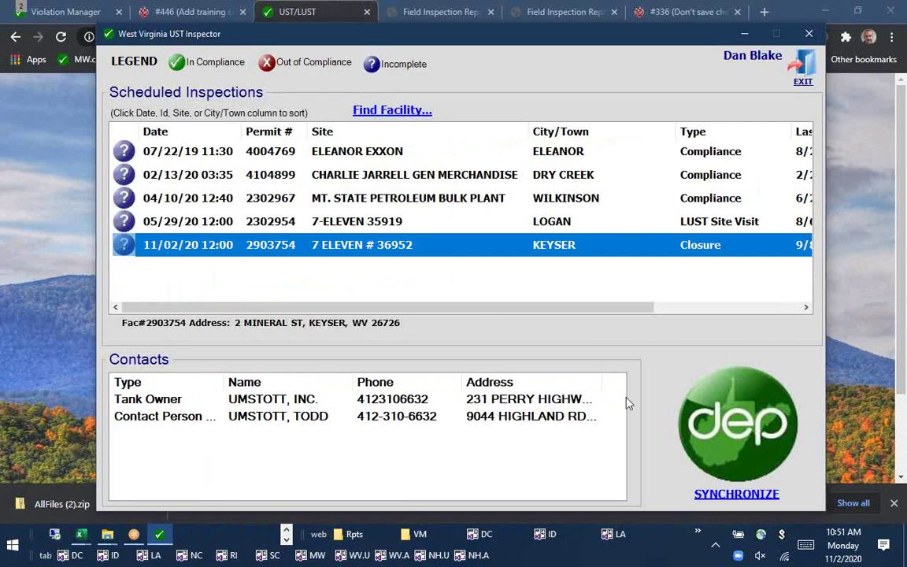
pyautogui.click(712, 426)
pyautogui.click(565, 79)
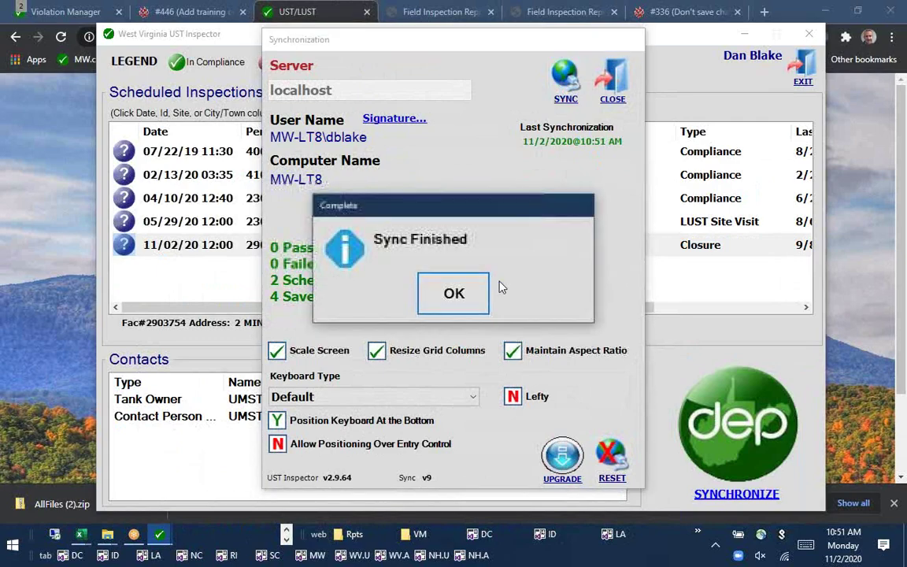
pyautogui.click(486, 296)
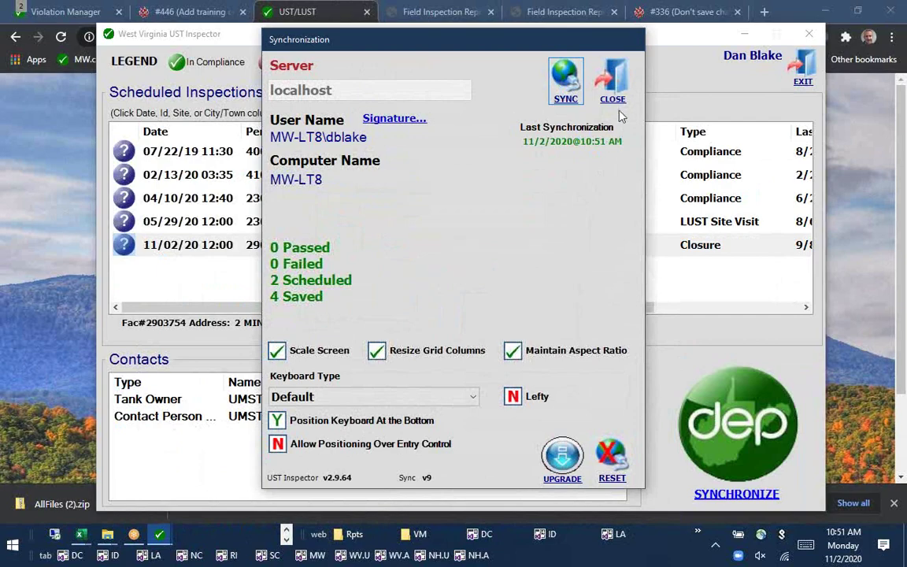
pyautogui.click(613, 86)
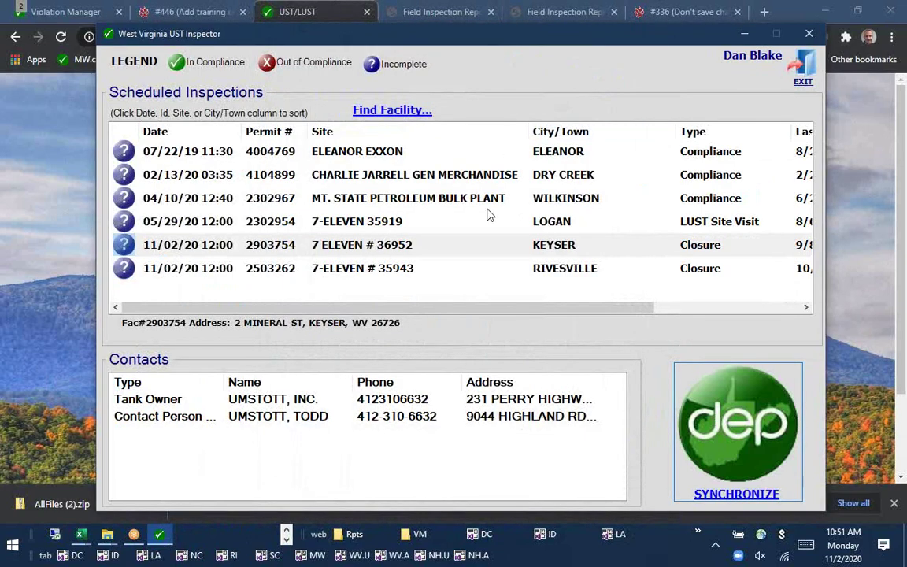
# Start the scheduled closure inspection for 7-ELEVEN # 35943 and review its contacts, tanks, compartments and closure details.
pyautogui.rightClick(398, 268)
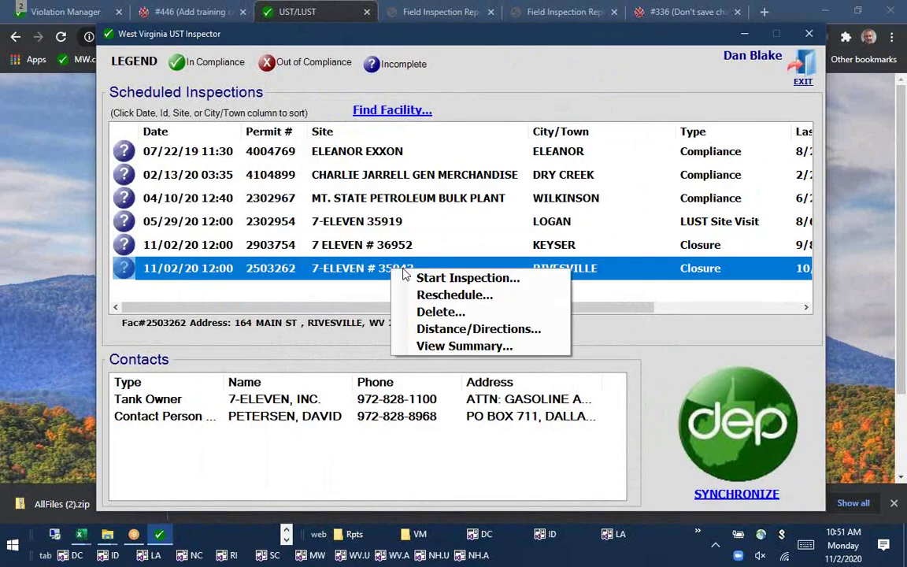
pyautogui.click(437, 278)
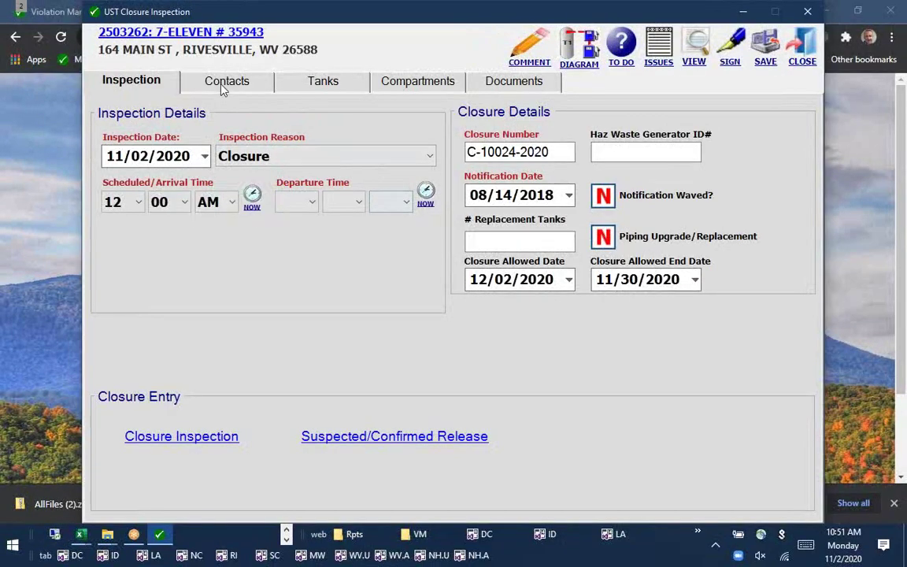
pyautogui.click(222, 89)
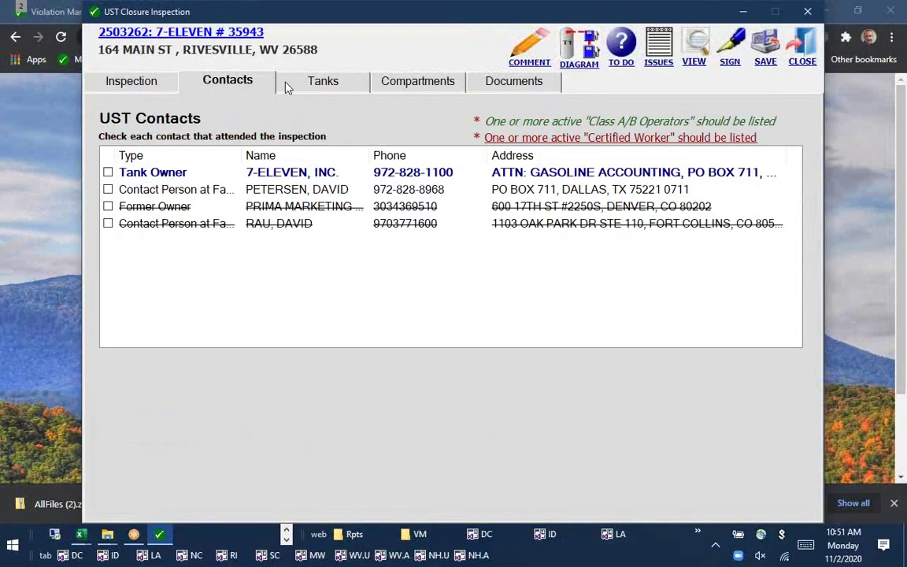
pyautogui.click(309, 85)
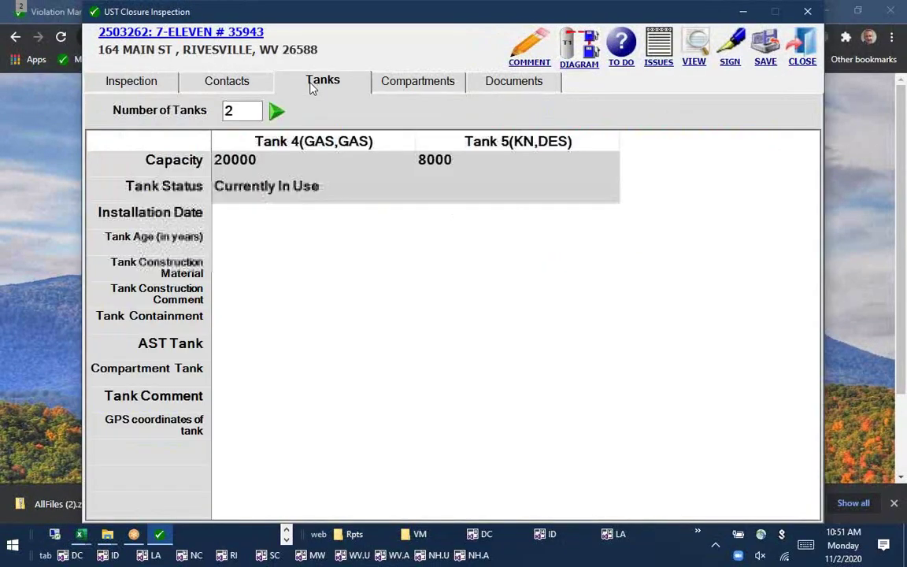
pyautogui.click(442, 82)
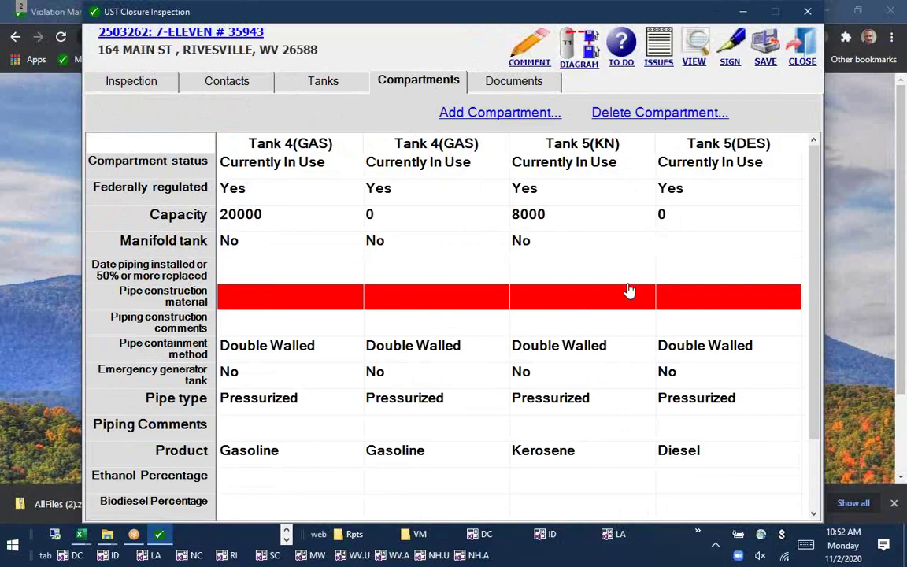
pyautogui.scroll(-3, 732, 456)
pyautogui.scroll(3, 819, 362)
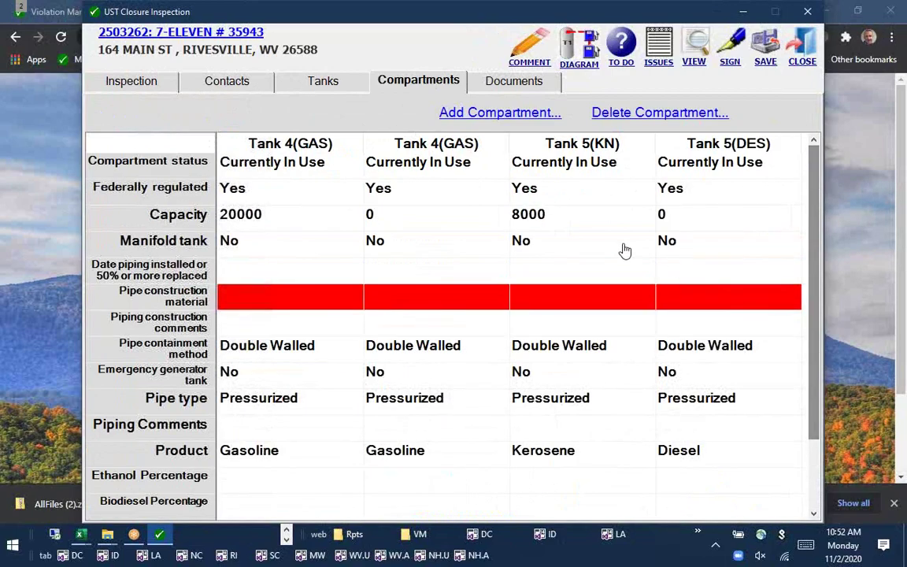
pyautogui.click(327, 84)
pyautogui.click(228, 87)
pyautogui.click(165, 89)
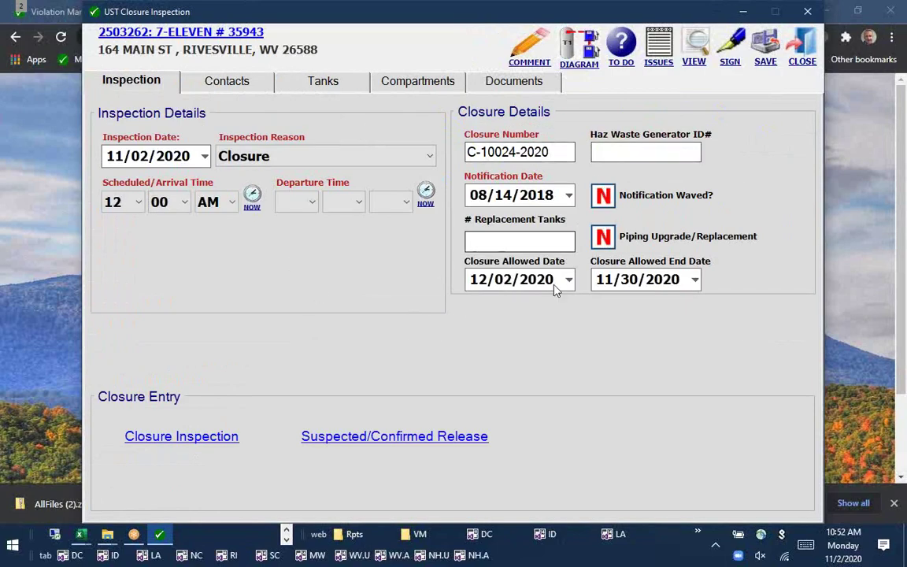
pyautogui.click(498, 152)
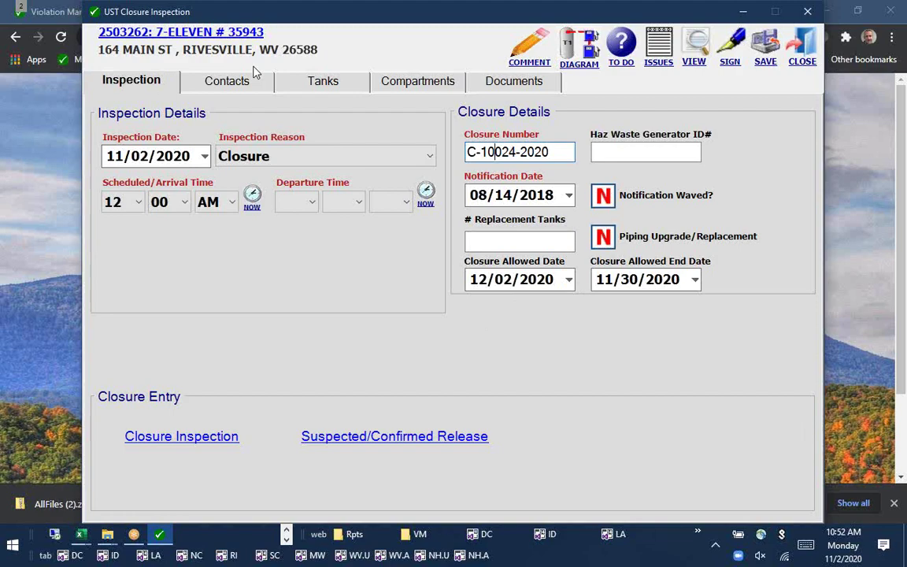
# Open the Closure Inspection entry and pick Tank #4 and Tank #5 as the tanks to close.
pyautogui.click(204, 446)
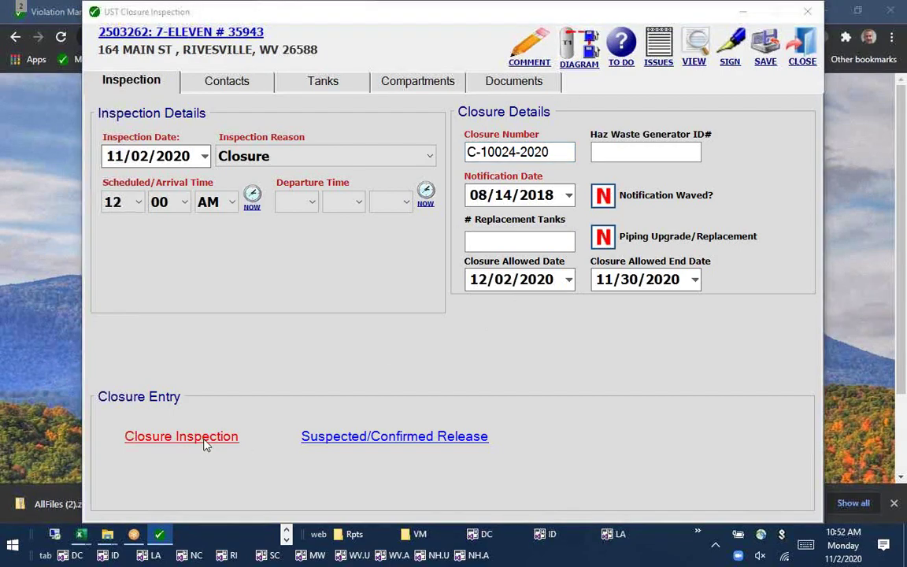
pyautogui.click(307, 274)
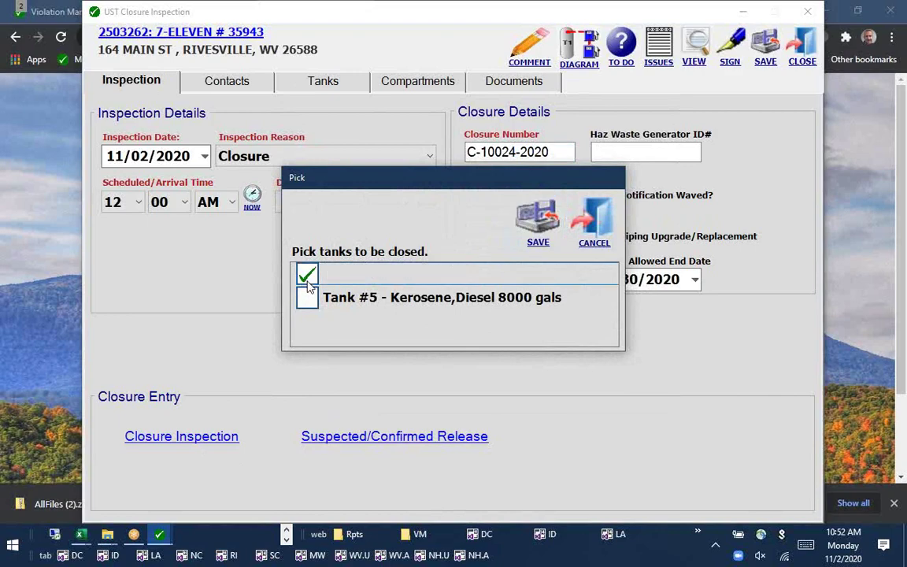
pyautogui.click(306, 297)
pyautogui.click(551, 226)
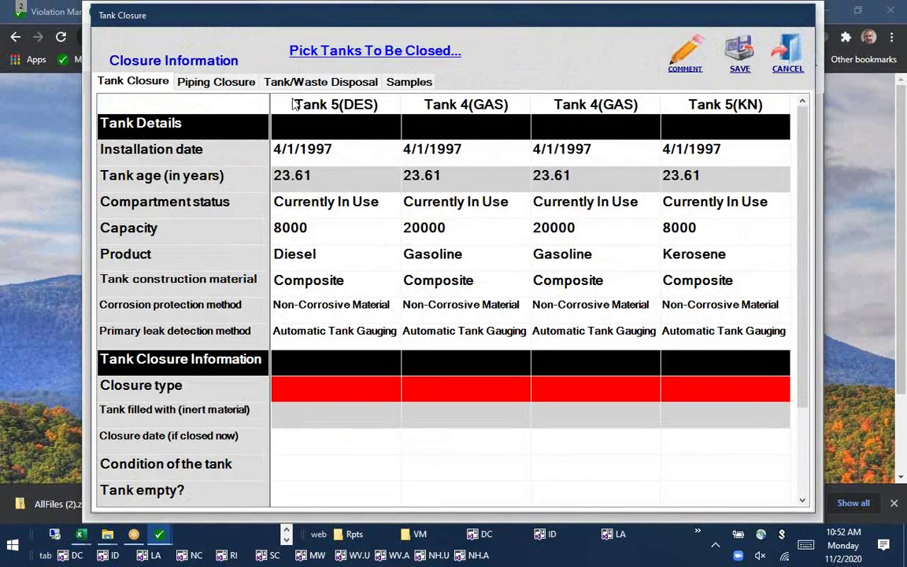
# Set the closure type to "Tank removed from ground" for all compartments of Tanks 4 and 5.
pyautogui.scroll(-1, 358, 457)
pyautogui.scroll(-1, 363, 459)
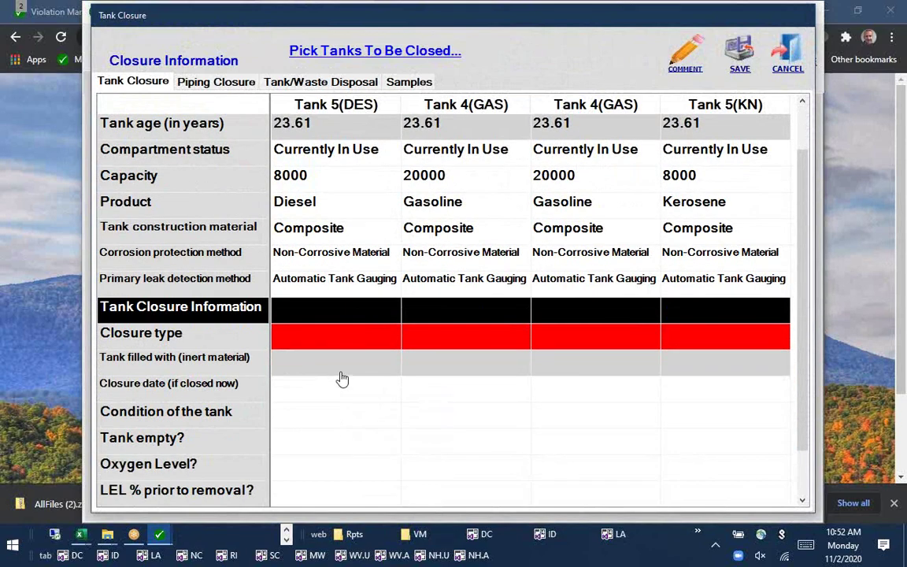
pyautogui.click(330, 335)
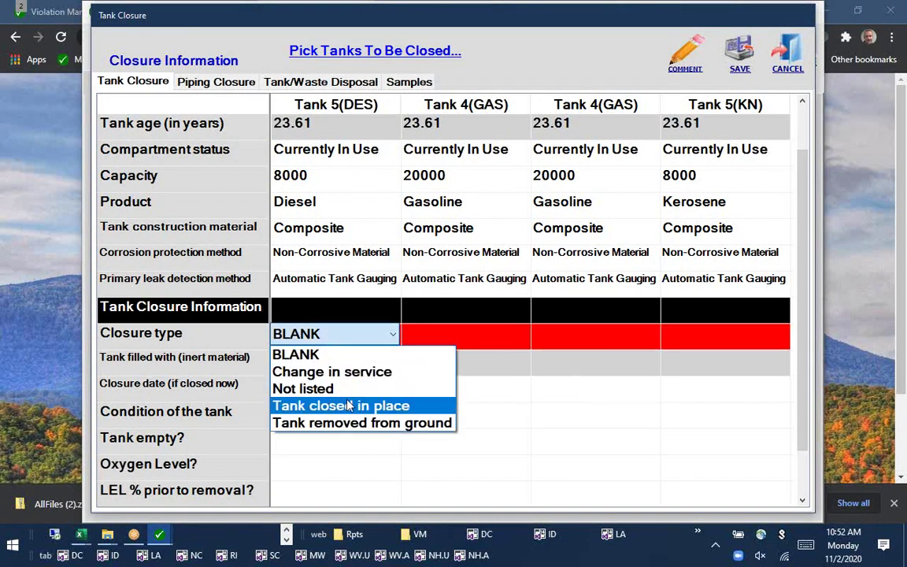
pyautogui.click(351, 423)
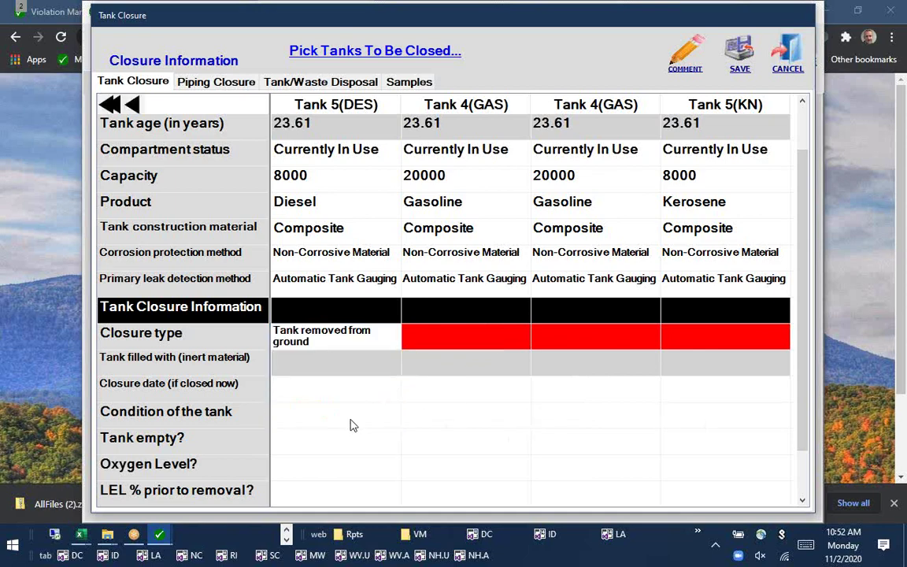
pyautogui.rightClick(311, 341)
pyautogui.click(351, 349)
# Look through the remaining tank closure fields, the piping closure details and the tank/waste disposal information.
pyautogui.scroll(-1, 319, 378)
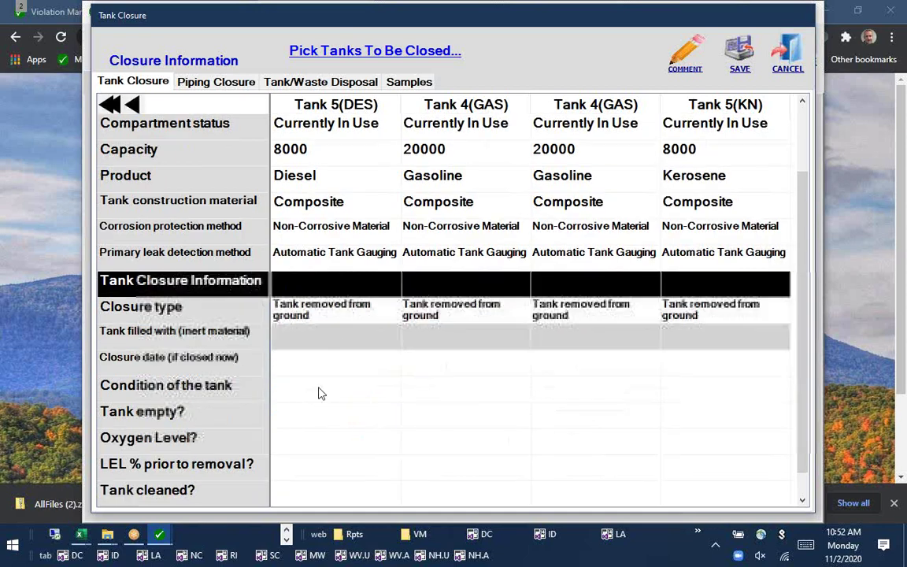
pyautogui.click(313, 370)
pyautogui.click(219, 343)
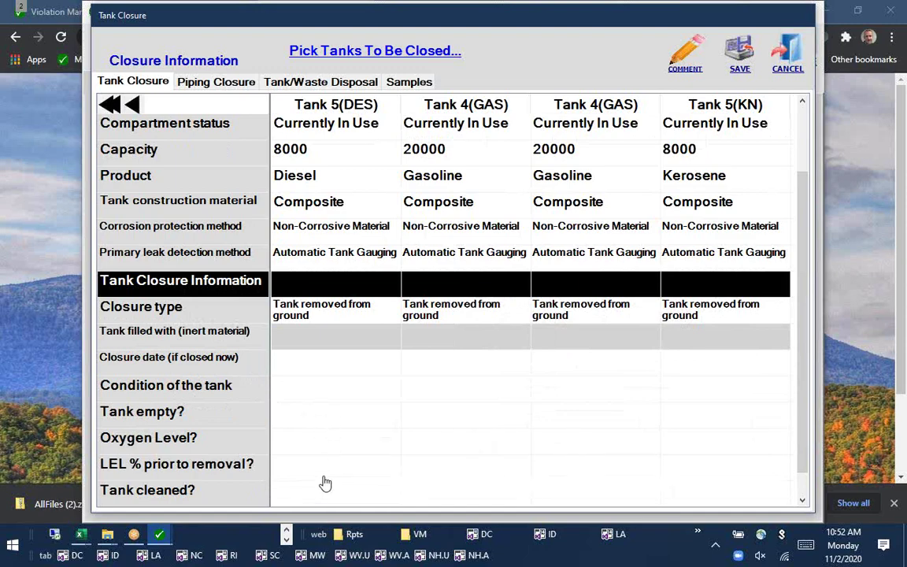
pyautogui.scroll(-1, 330, 476)
pyautogui.scroll(1, 329, 477)
pyautogui.click(224, 85)
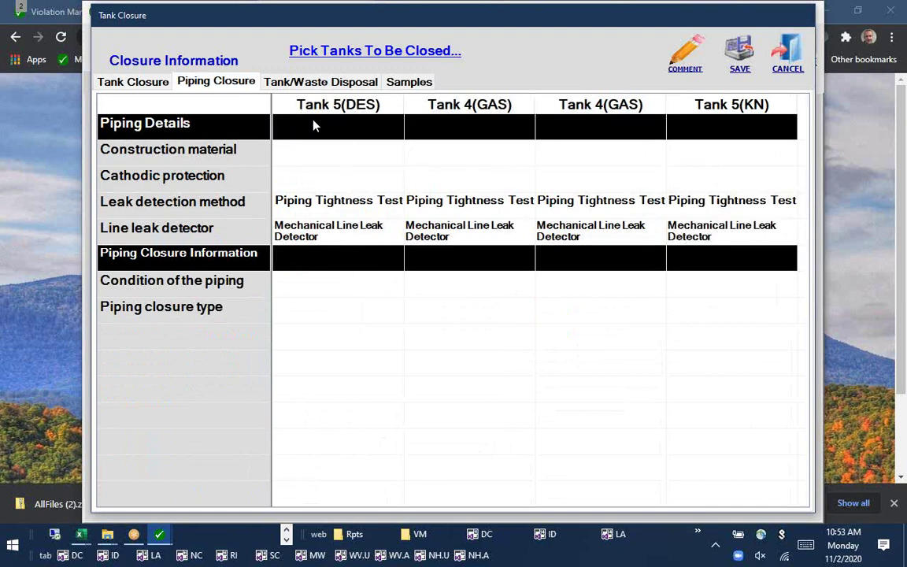
pyautogui.click(320, 82)
pyautogui.click(489, 124)
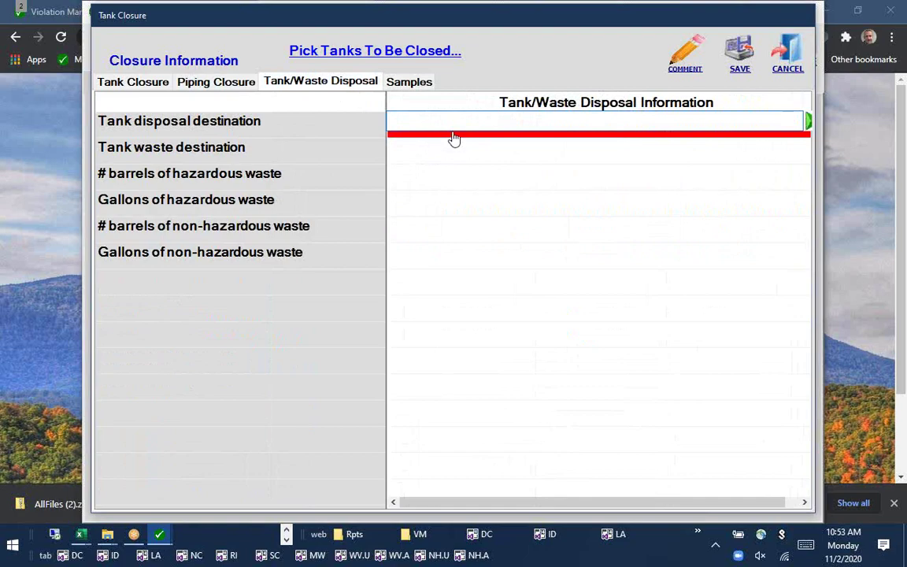
# Answer Yes to the closure samples, proper containers and proper handling questions, choose Sandy Loam soil, and save the closure information.
pyautogui.click(412, 83)
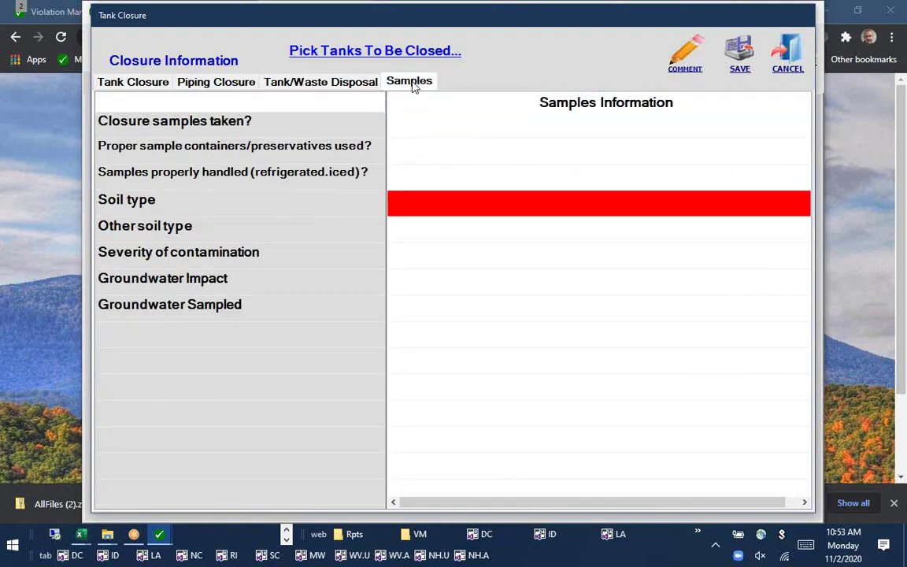
pyautogui.click(455, 120)
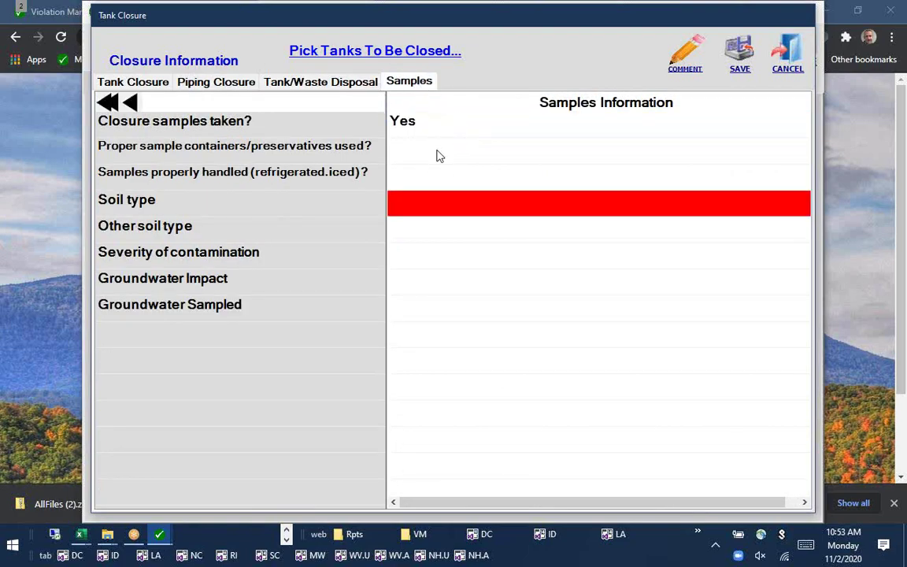
pyautogui.click(443, 148)
pyautogui.click(443, 173)
pyautogui.click(446, 205)
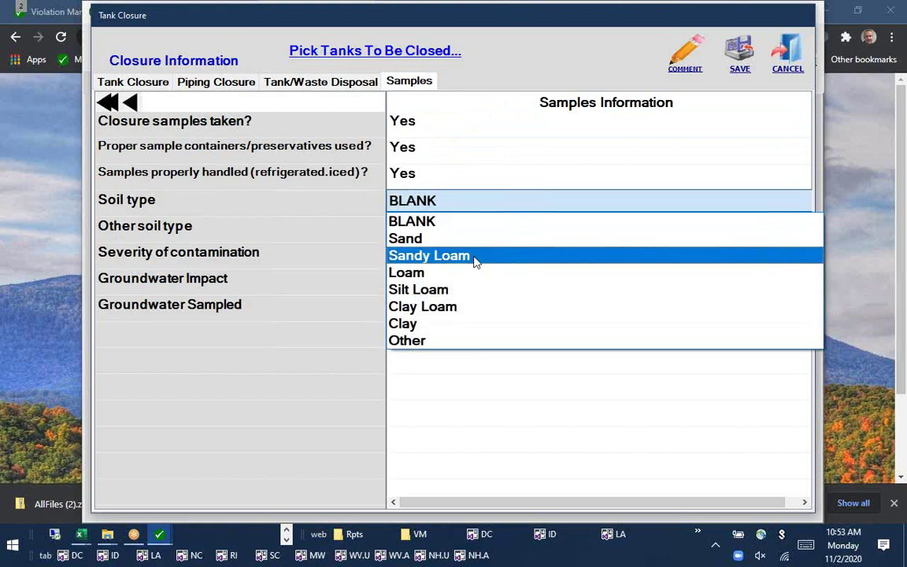
pyautogui.click(475, 260)
pyautogui.click(510, 232)
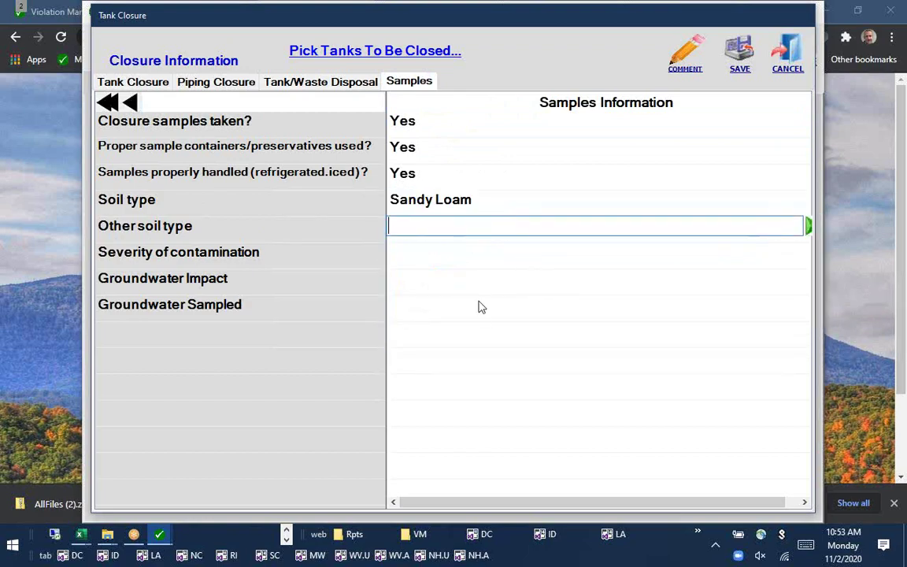
pyautogui.click(351, 269)
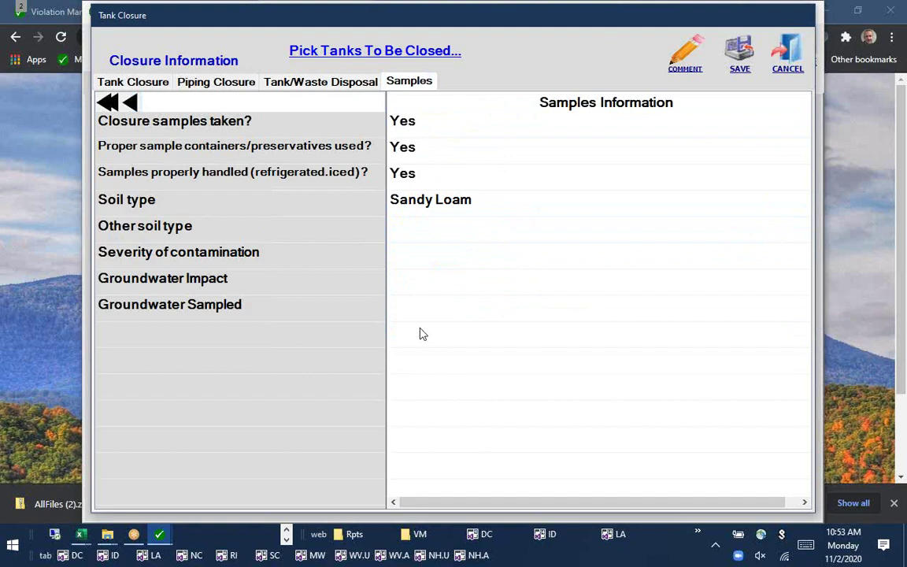
pyautogui.click(739, 53)
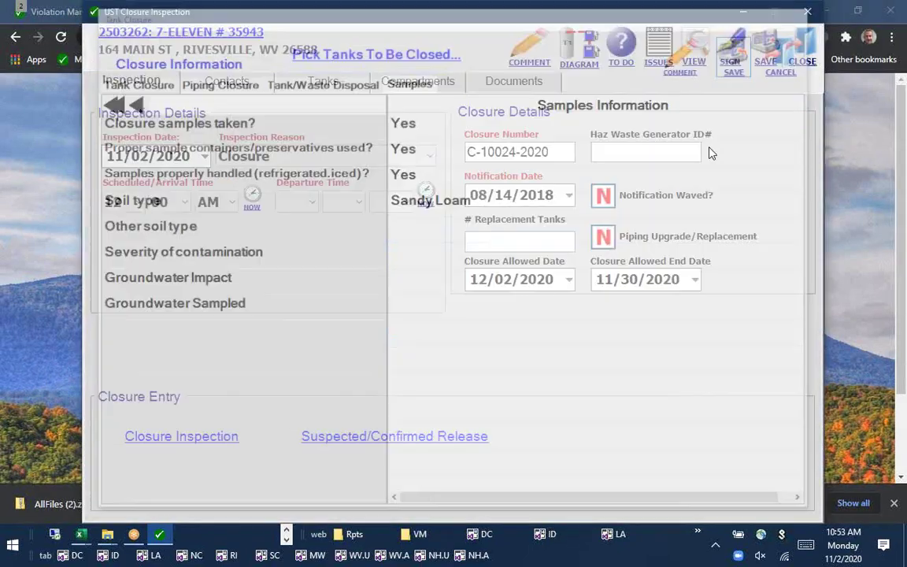
# Add 1 suspected release and assign it both 4(GAS) compartments and the 5(KN) compartment.
pyautogui.click(415, 438)
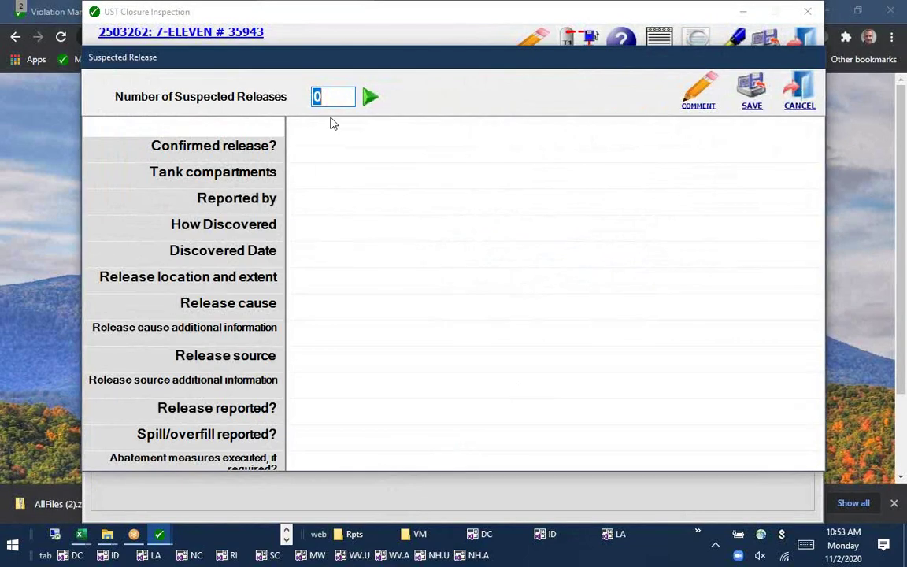
pyautogui.write('1')
pyautogui.click(367, 106)
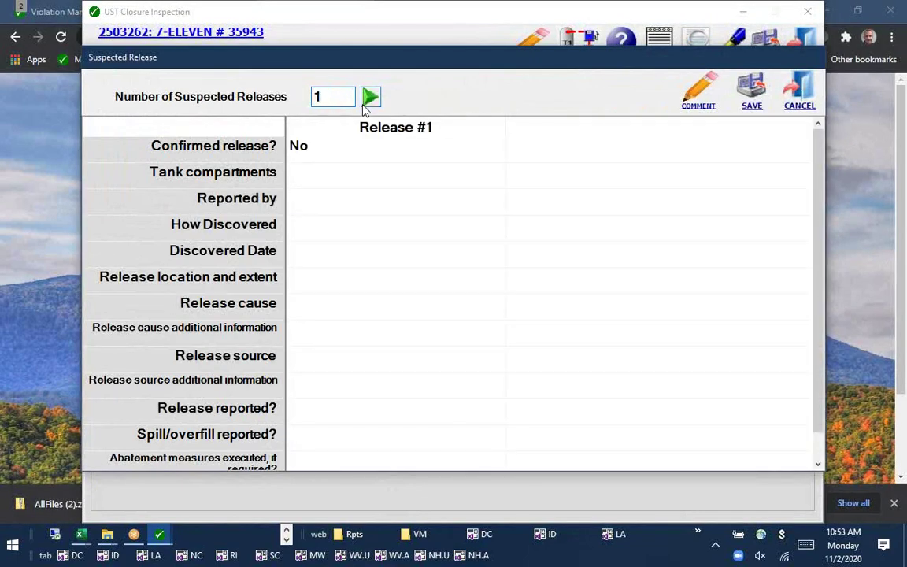
pyautogui.click(314, 181)
pyautogui.click(332, 290)
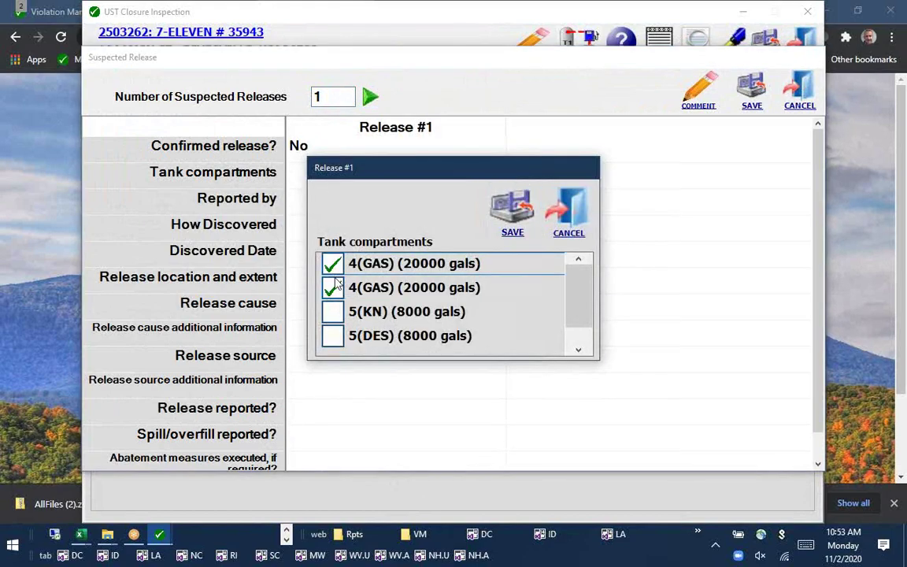
pyautogui.click(349, 314)
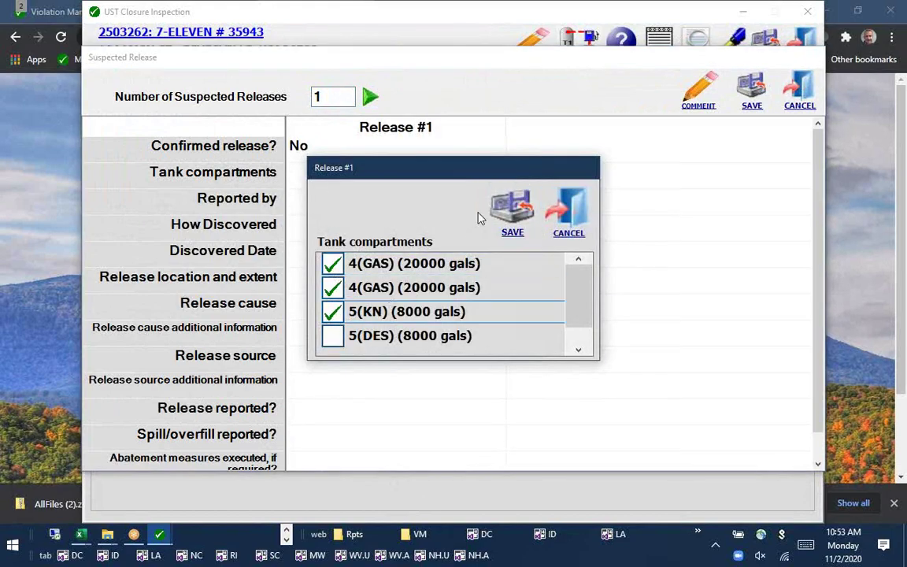
pyautogui.click(511, 212)
# Answer No for release reported, spill/overfill reported and abatement measures executed on Release #1, and save the suspected release.
pyautogui.scroll(-1, 347, 406)
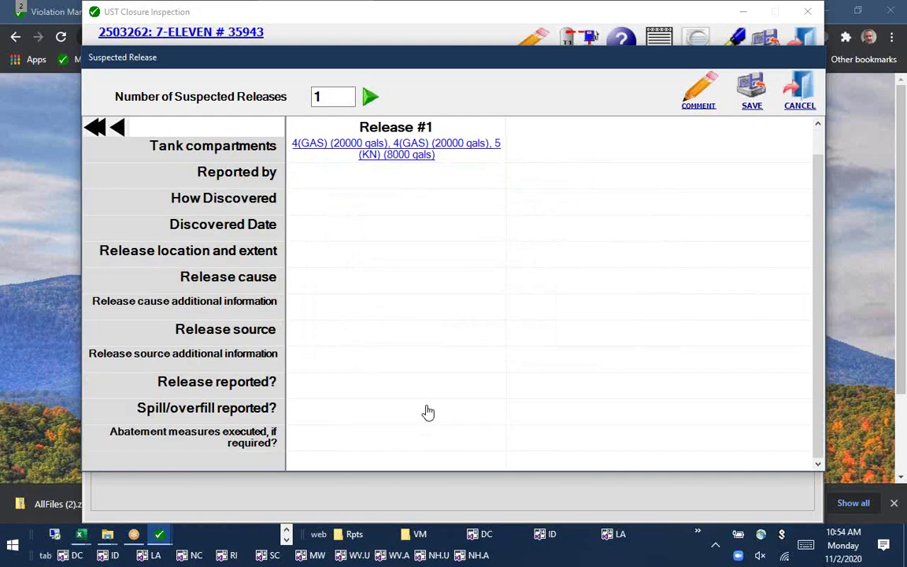
pyautogui.click(389, 448)
pyautogui.click(386, 447)
pyautogui.click(372, 419)
pyautogui.click(372, 422)
pyautogui.click(365, 387)
pyautogui.click(365, 387)
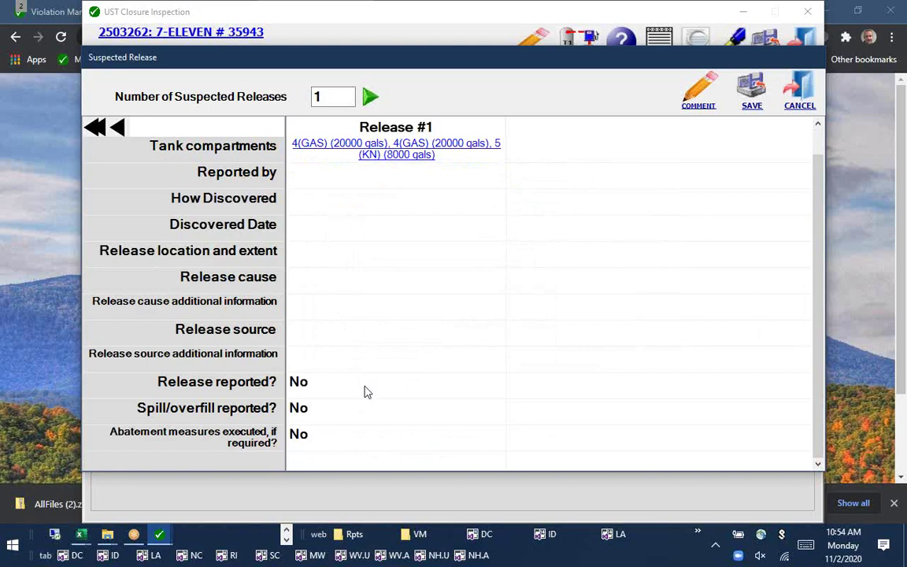
pyautogui.click(752, 88)
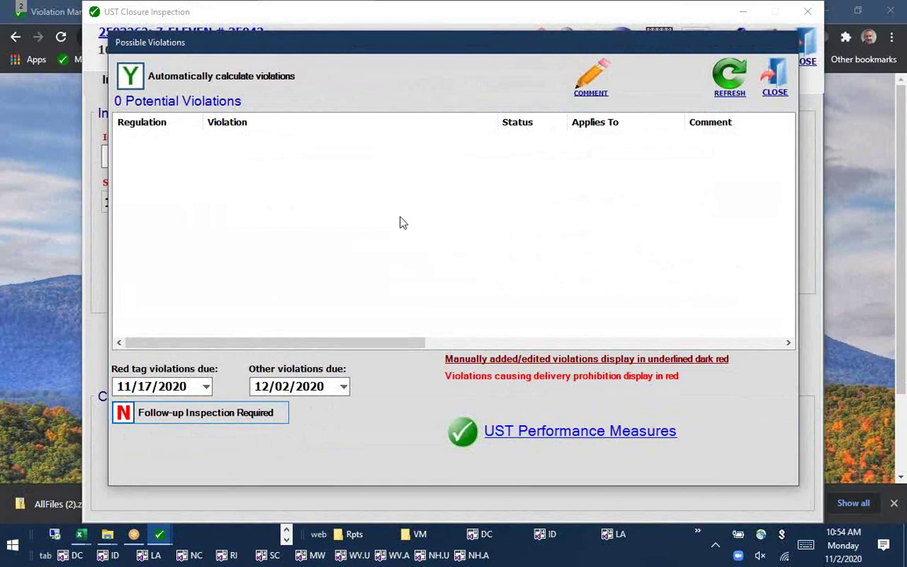
# Add a Tank Closure violation of §33-30-3.2 against the facility, keeping the preset description and corrective action, and save it.
pyautogui.rightClick(342, 198)
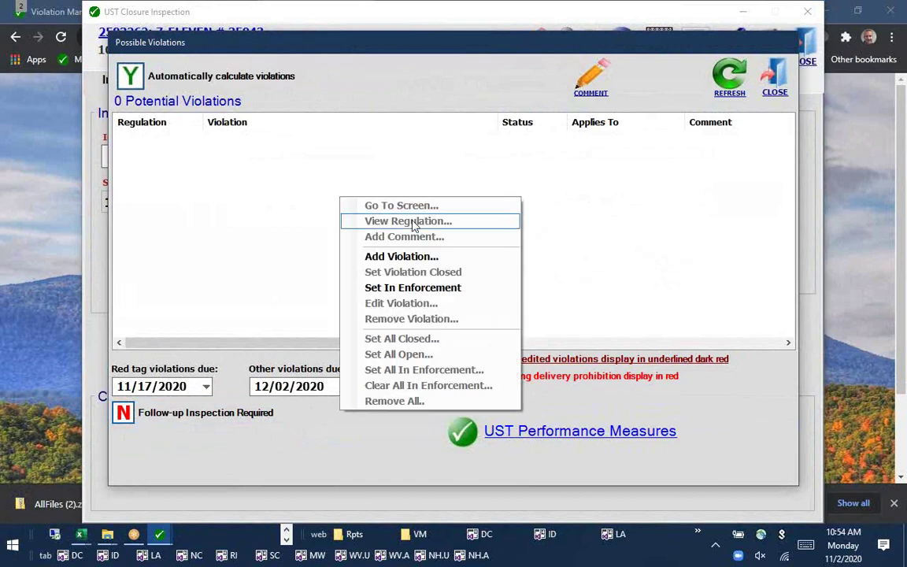
pyautogui.click(417, 258)
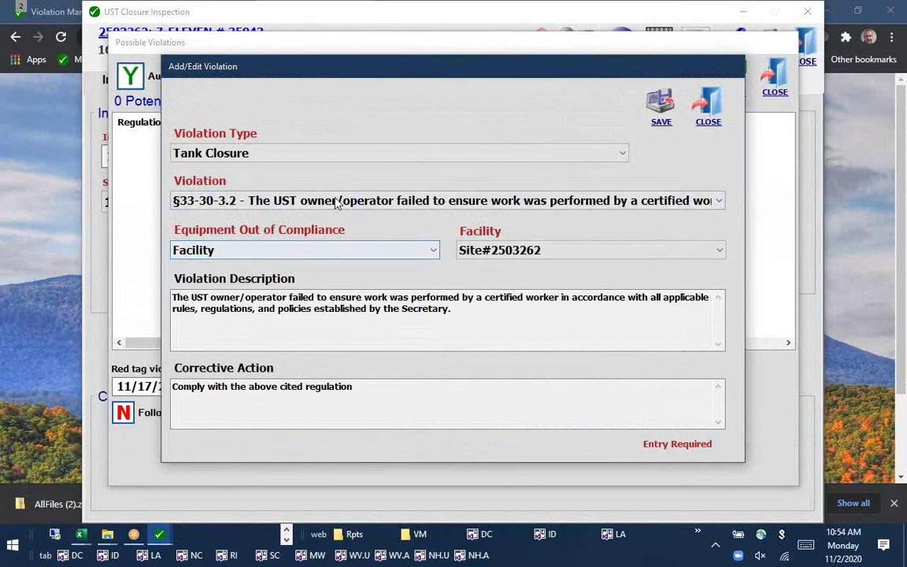
pyautogui.click(382, 322)
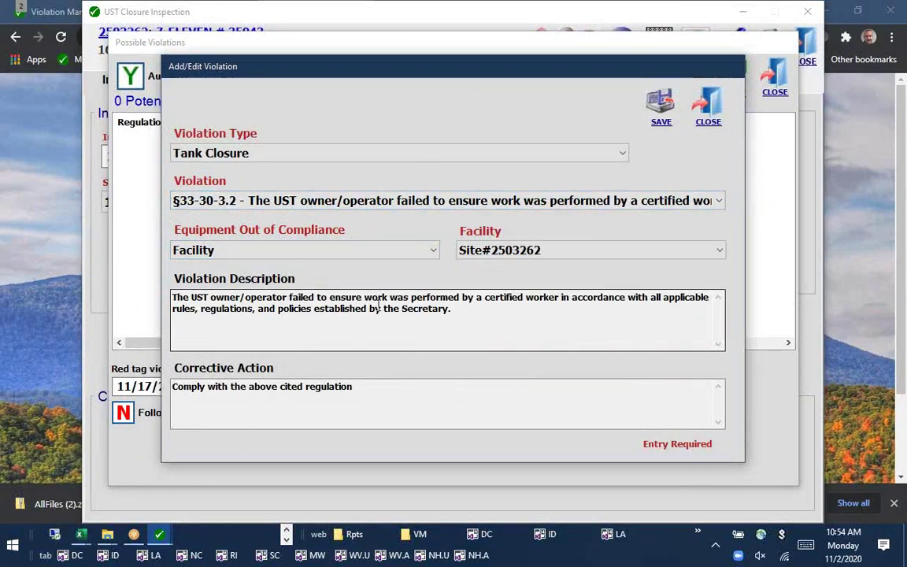
pyautogui.moveTo(384, 309); pyautogui.dragTo(563, 332)
pyautogui.click(564, 309)
pyautogui.click(344, 150)
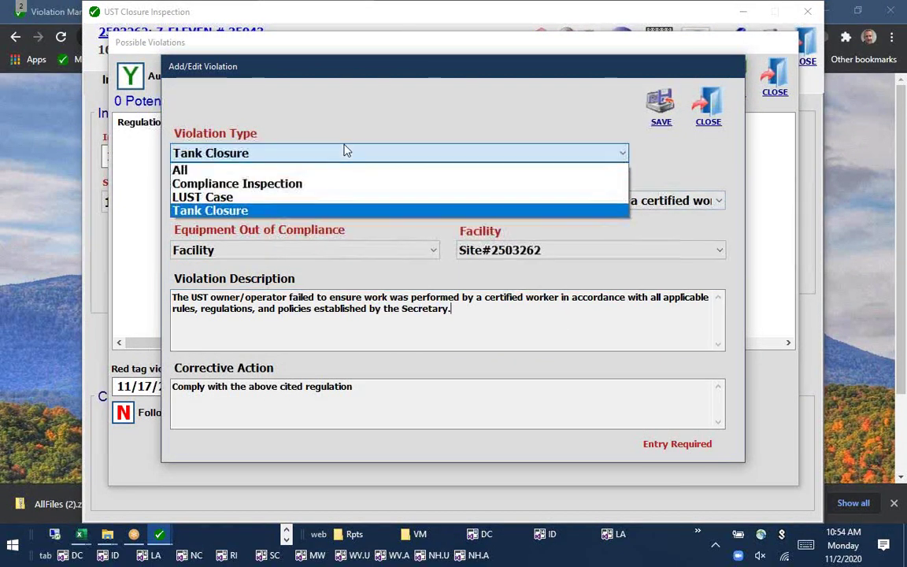
pyautogui.click(344, 150)
pyautogui.click(338, 204)
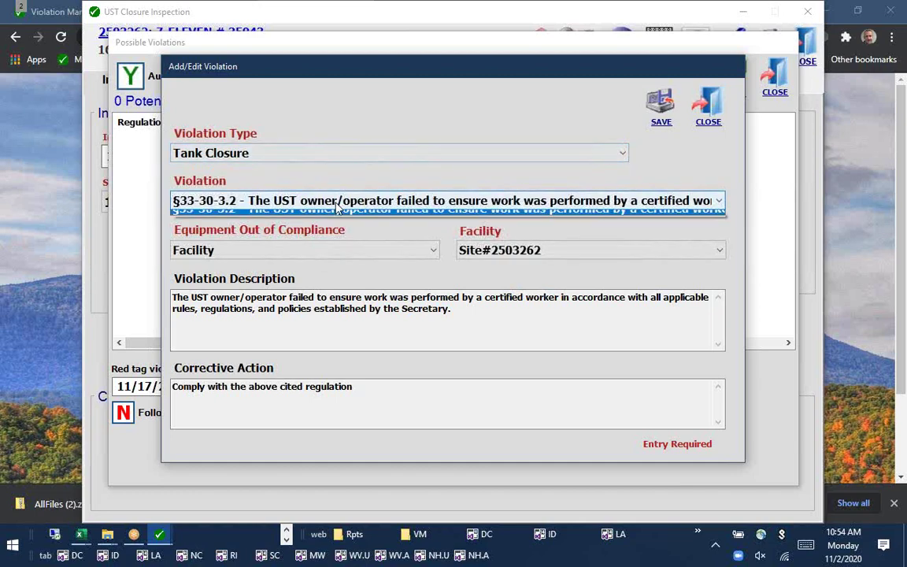
pyautogui.click(337, 204)
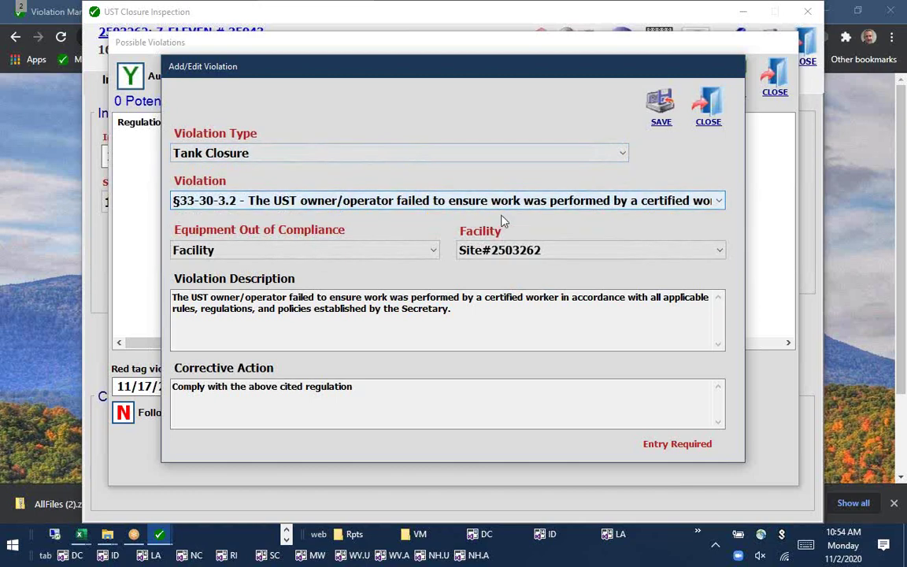
pyautogui.click(711, 203)
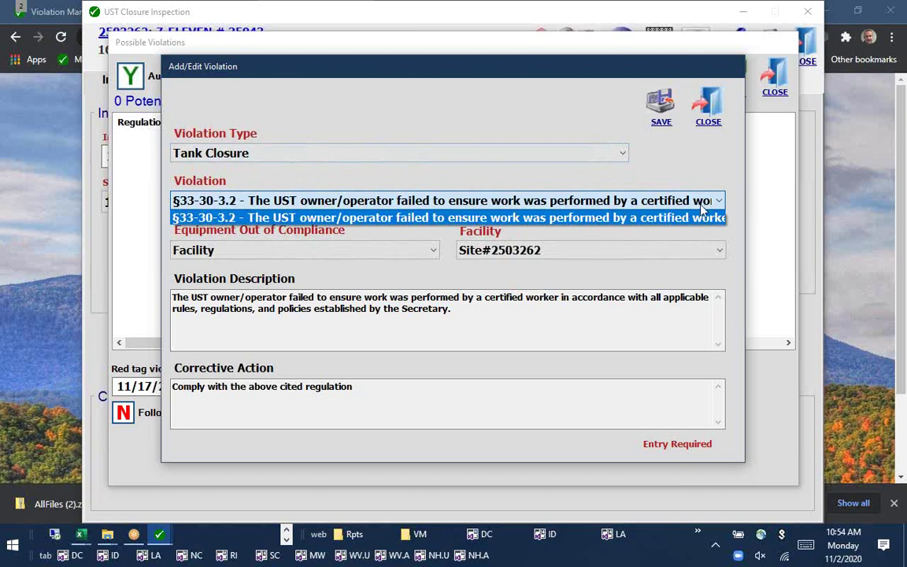
pyautogui.click(604, 218)
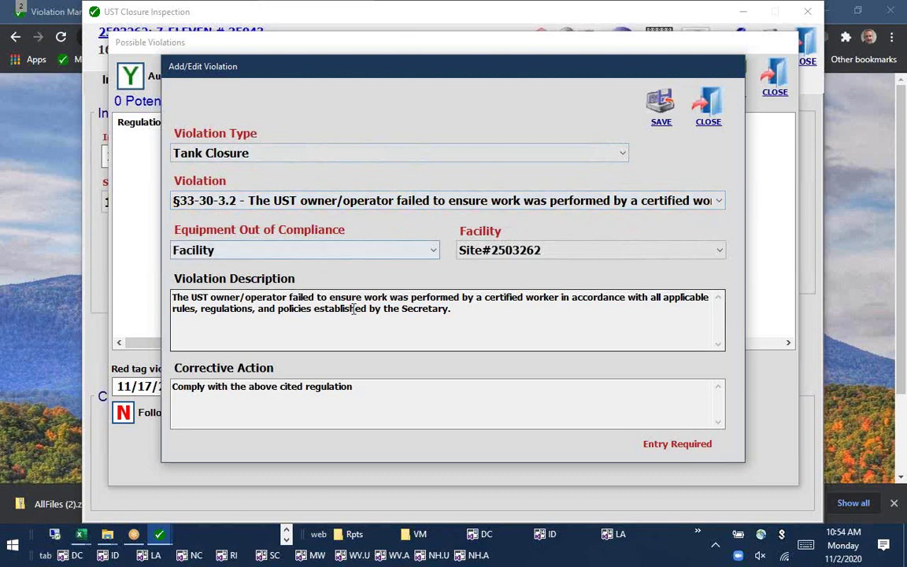
pyautogui.moveTo(353, 300); pyautogui.dragTo(458, 299)
pyautogui.click(468, 318)
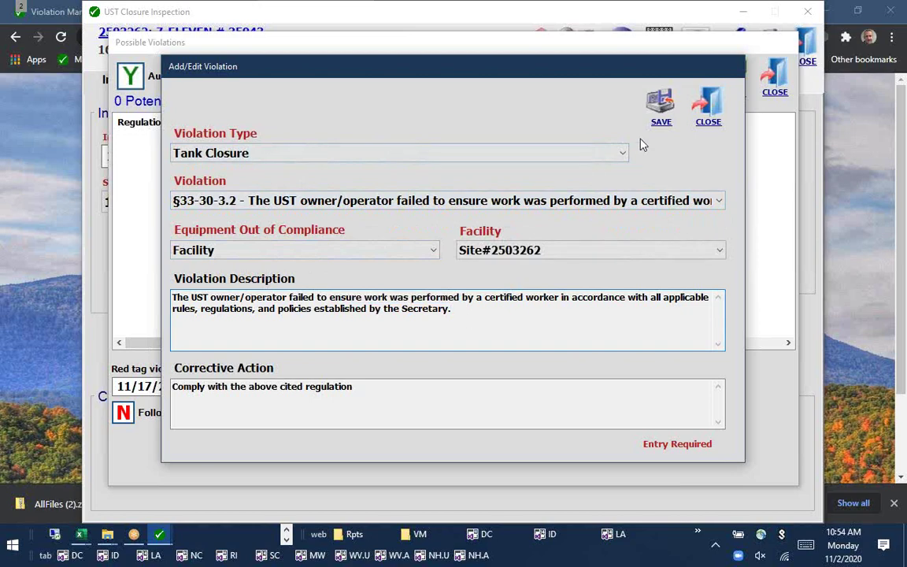
pyautogui.click(664, 113)
# Add a LUST Case violation of §280.61(b) for failing to take initial response actions within 24 hours, save it, and close the possible violations list.
pyautogui.rightClick(296, 188)
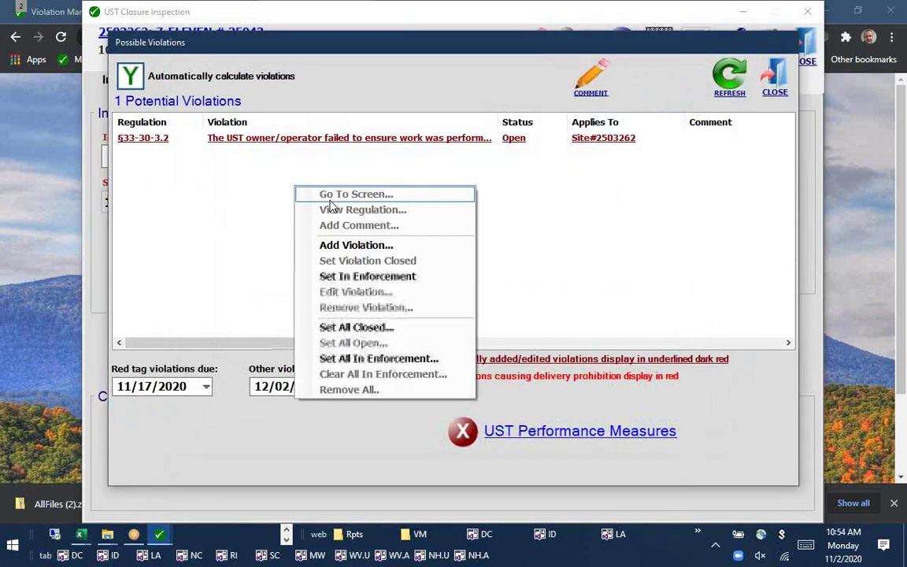
pyautogui.click(354, 248)
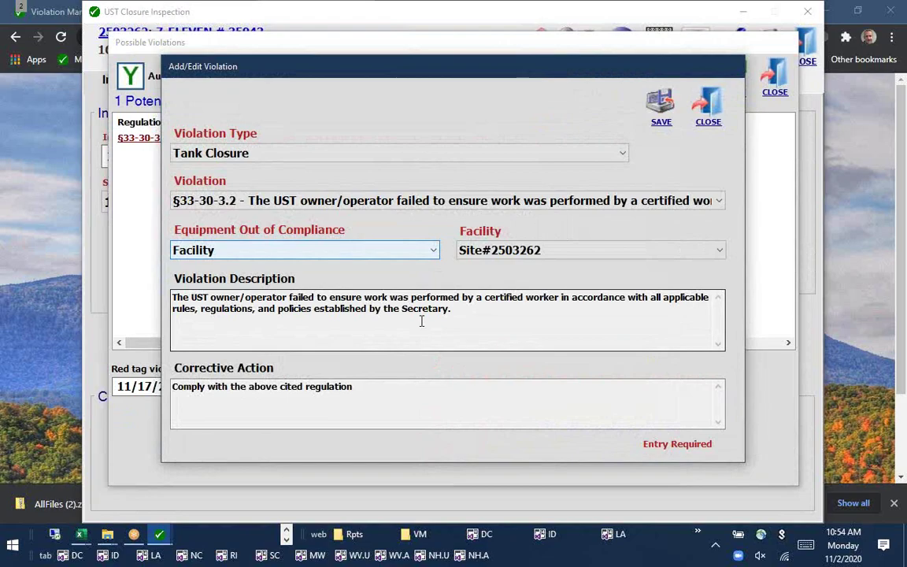
pyautogui.click(330, 152)
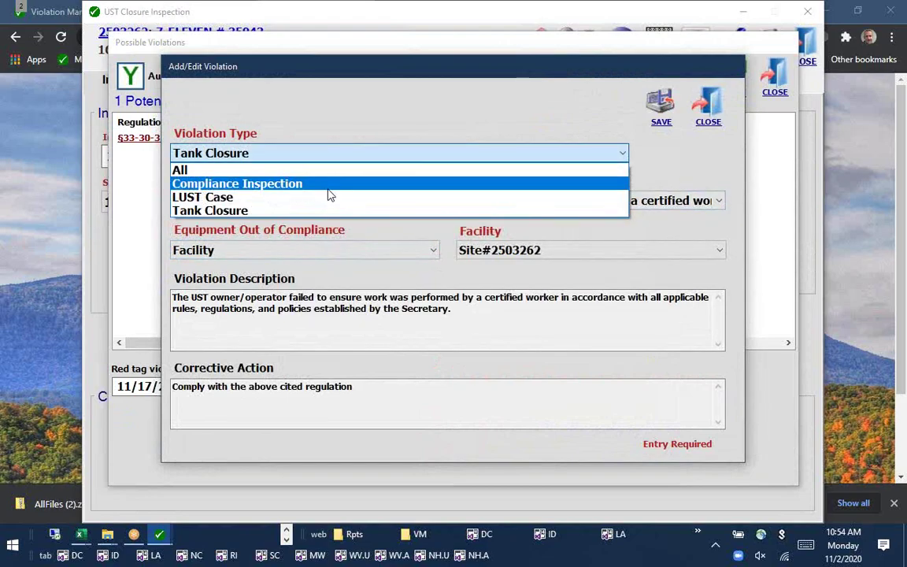
pyautogui.click(330, 197)
pyautogui.click(330, 202)
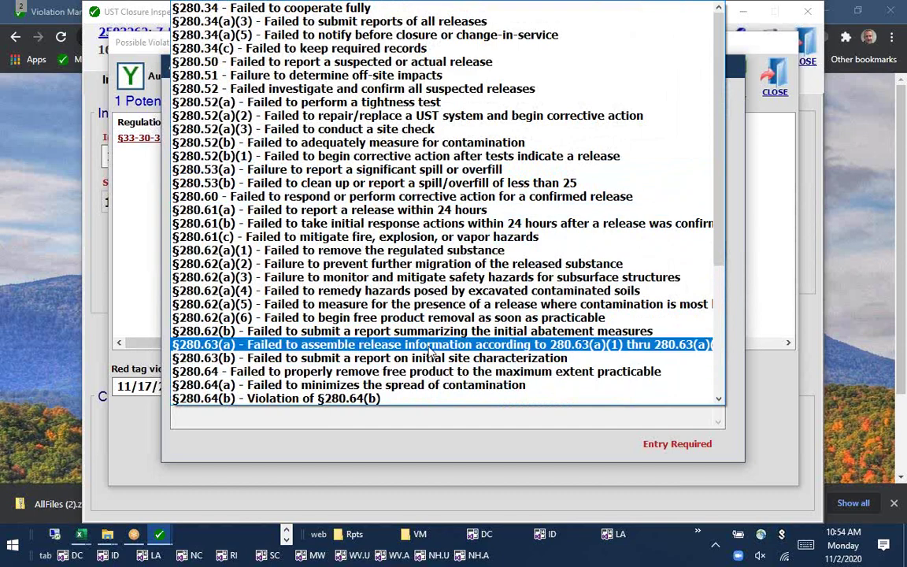
pyautogui.click(400, 226)
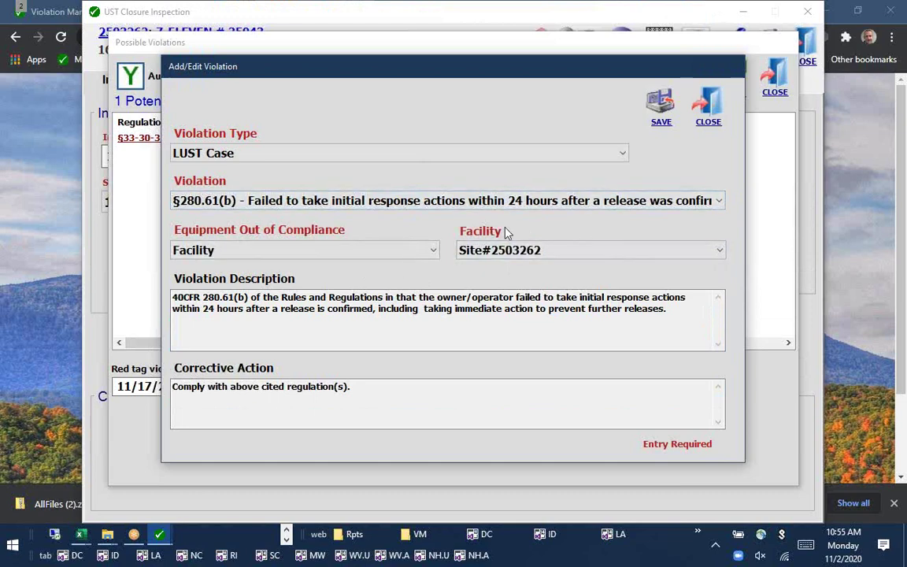
pyautogui.click(664, 112)
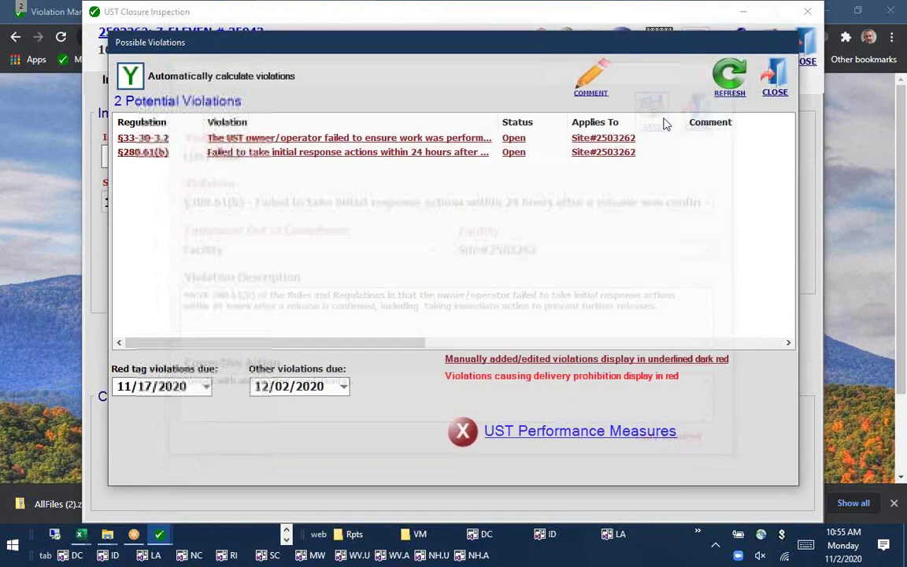
pyautogui.click(781, 82)
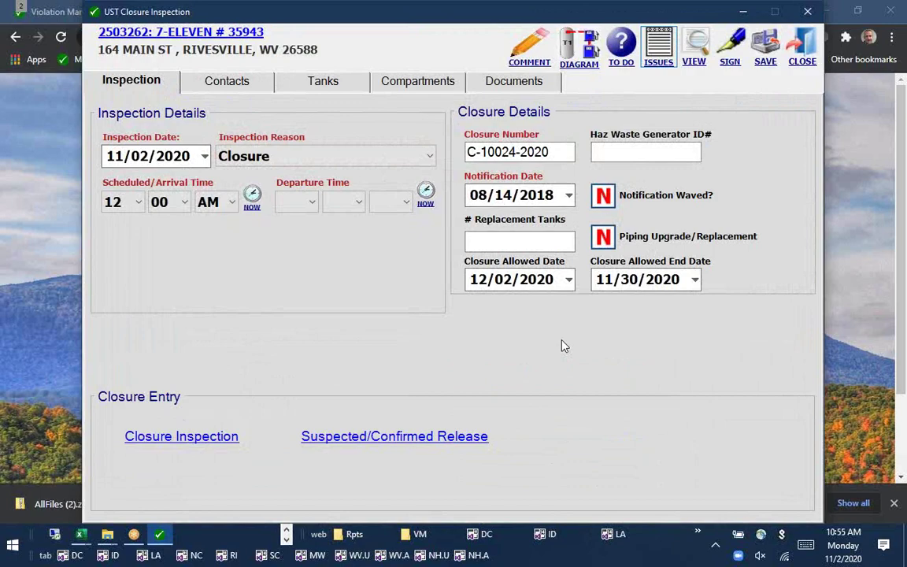
# Switch to the web-based Underground Storage Tanks Database and look at the facility's Tank Closure Tasks.
pyautogui.click(79, 348)
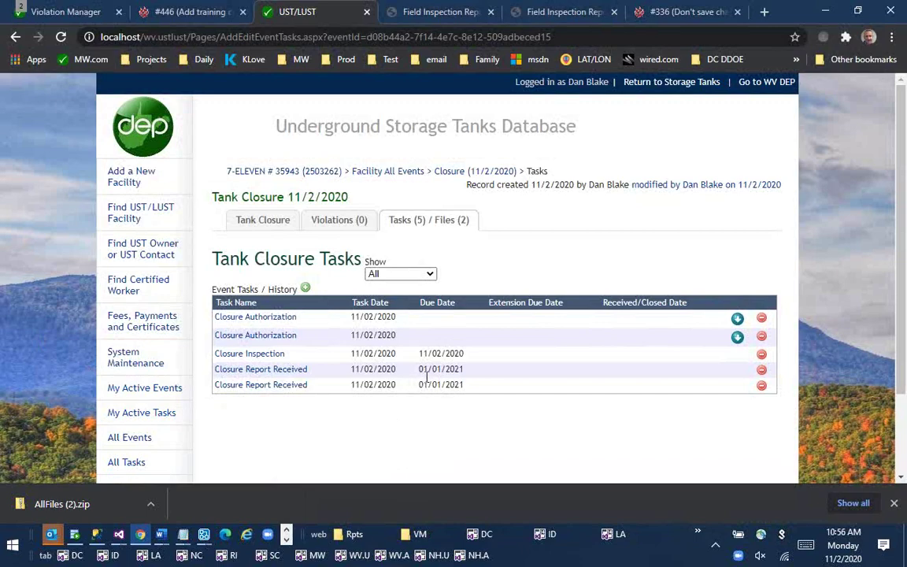
pyautogui.moveTo(316, 259); pyautogui.dragTo(254, 259)
pyautogui.click(331, 260)
pyautogui.click(287, 540)
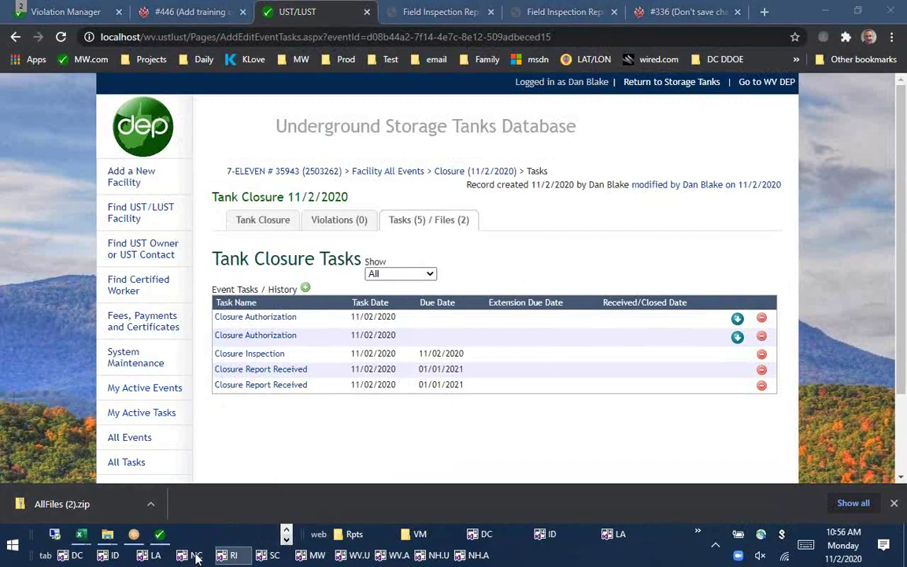
# Return to the UST Closure Inspection in the field app and exit it, discarding the unsaved changes.
pyautogui.click(159, 535)
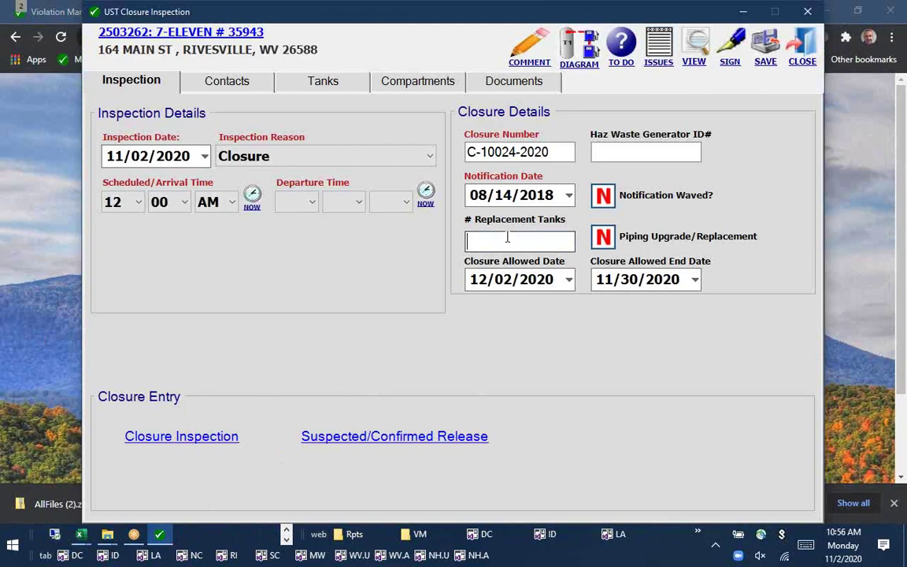
pyautogui.click(611, 152)
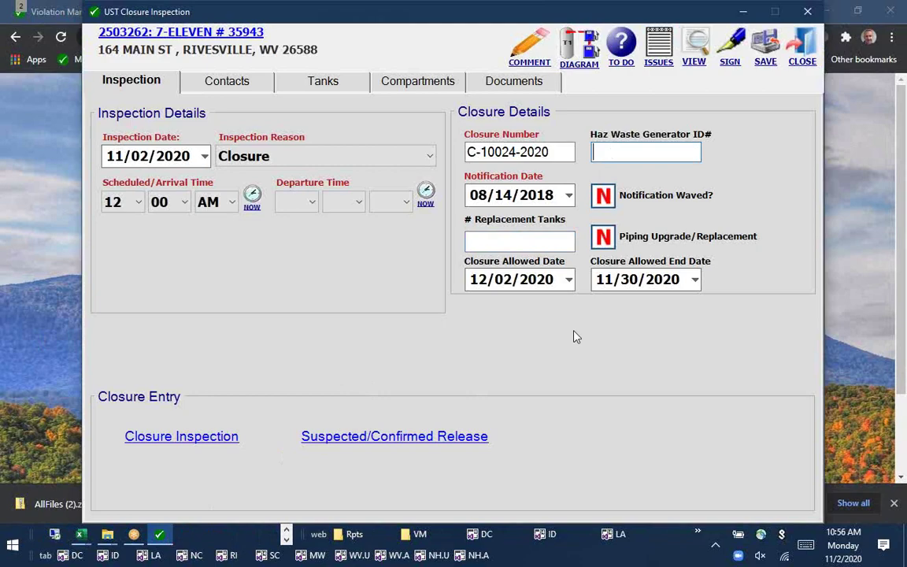
pyautogui.click(803, 62)
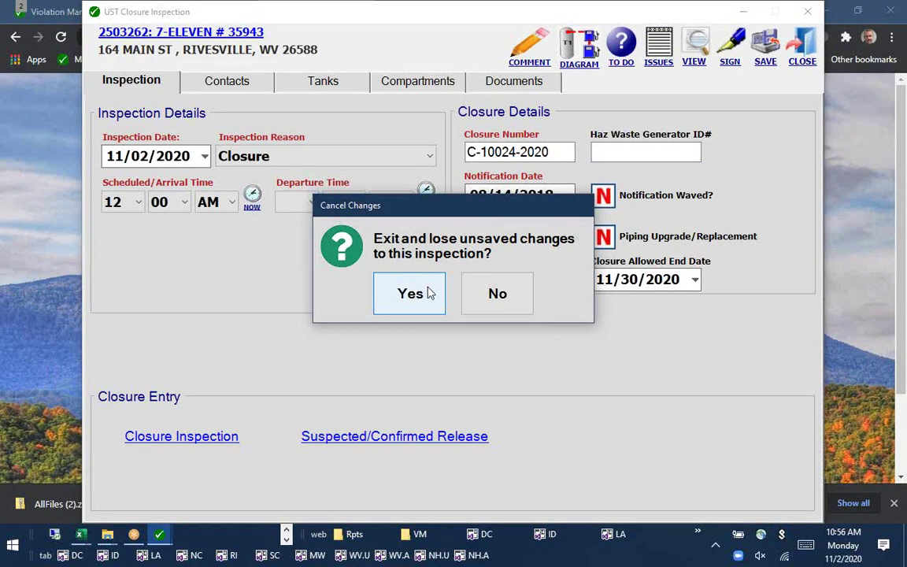
pyautogui.click(412, 305)
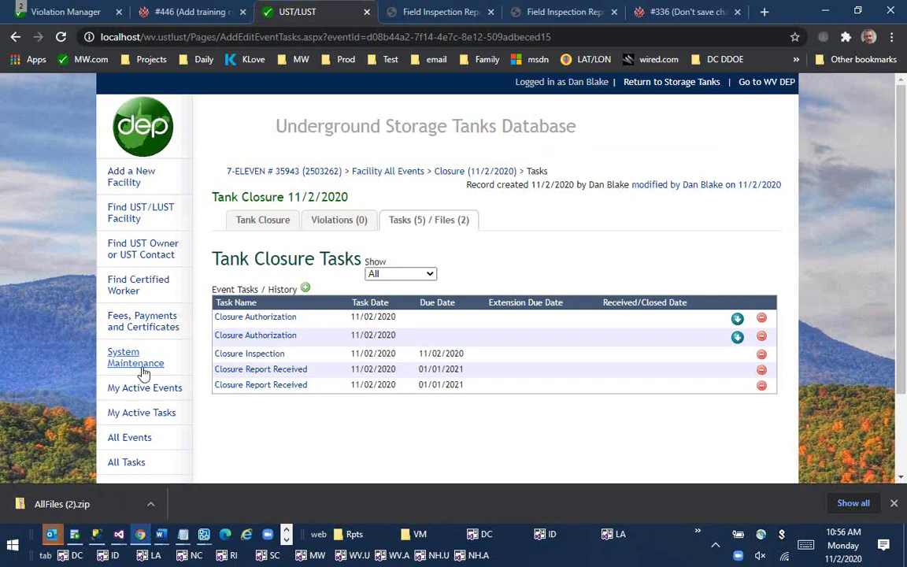
# Open the Inspector Regional Assignments from System Maintenance and look over the UST inspectors assigned to the first counties.
pyautogui.click(134, 364)
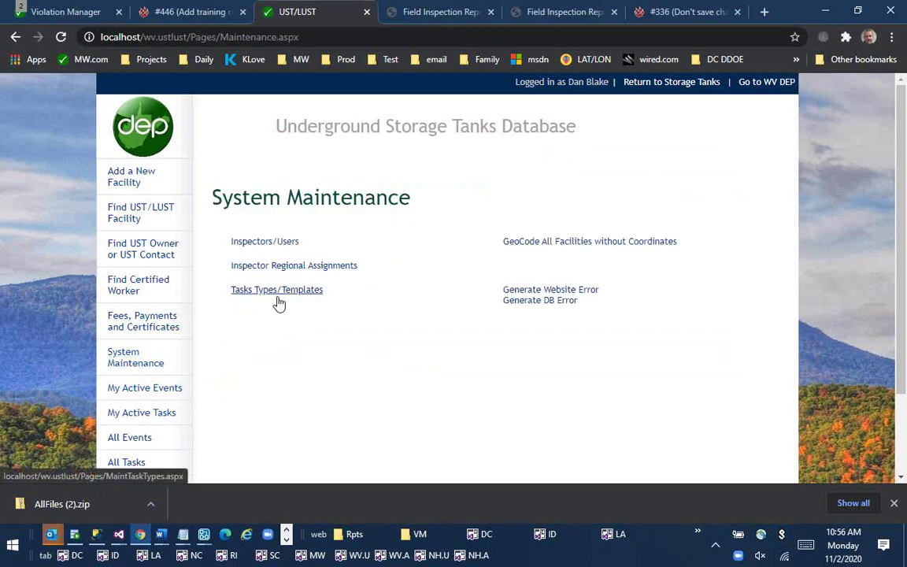
pyautogui.click(274, 267)
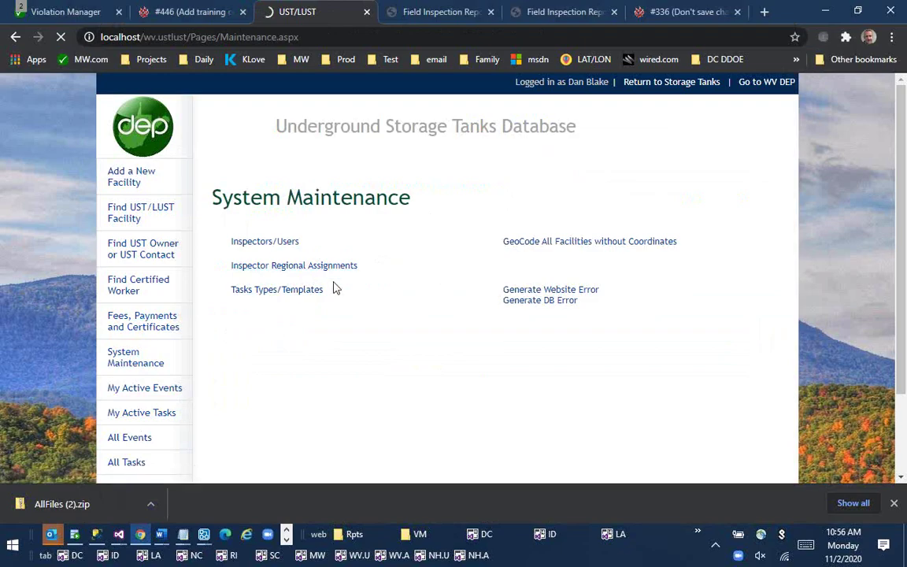
pyautogui.scroll(-3, 360, 344)
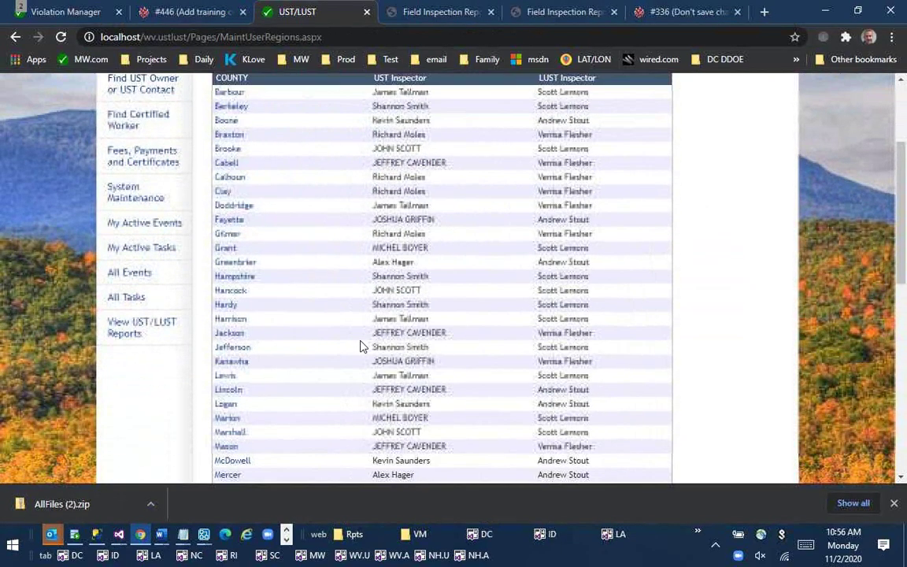
pyautogui.scroll(3, 361, 344)
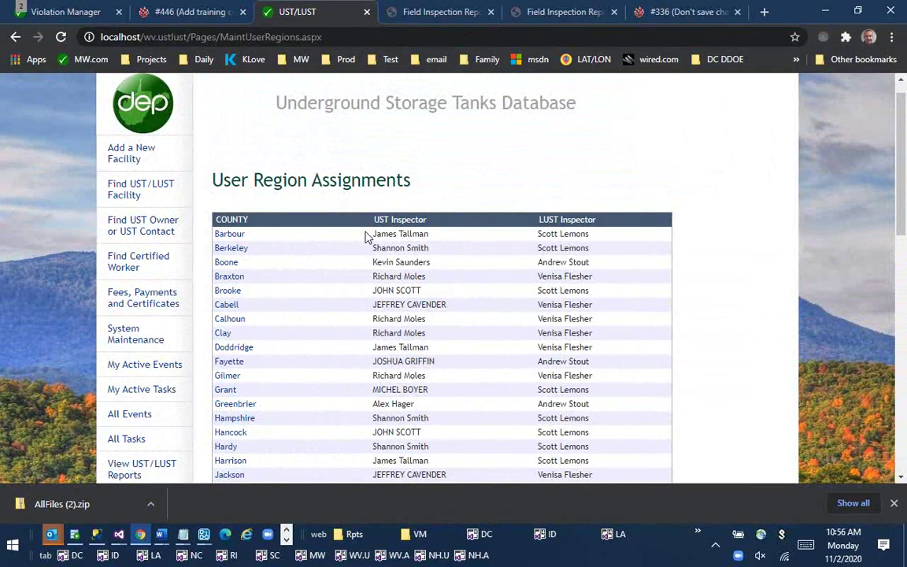
pyautogui.moveTo(366, 235); pyautogui.dragTo(477, 243)
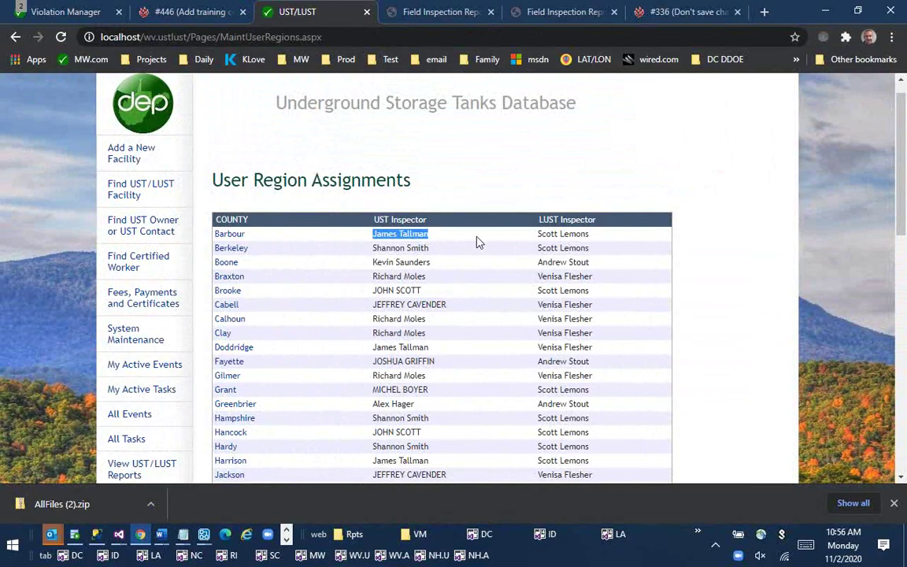
pyautogui.click(450, 318)
# Look through the UST and LUST inspector assignments for the remaining counties, including Taylor, and return to the start of the list.
pyautogui.scroll(-2, 461, 361)
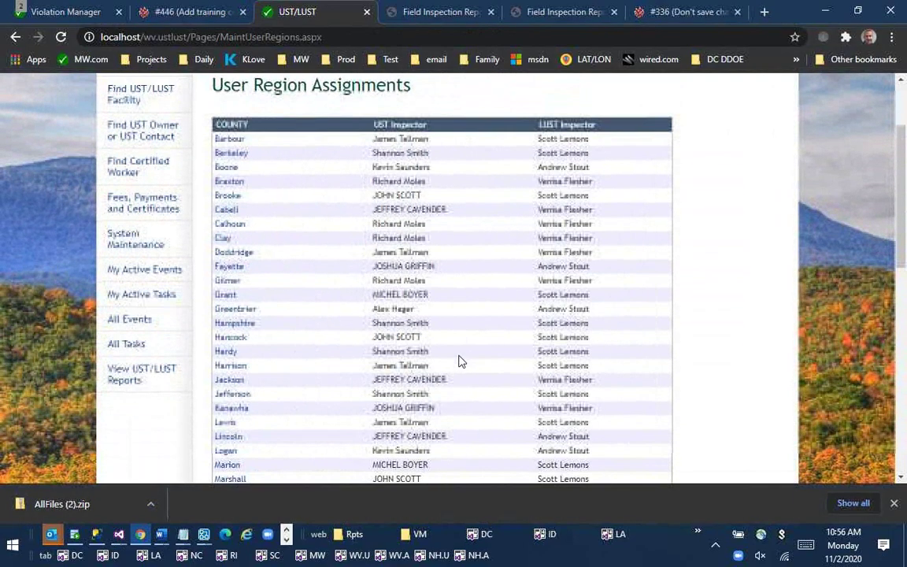
pyautogui.scroll(-5, 461, 362)
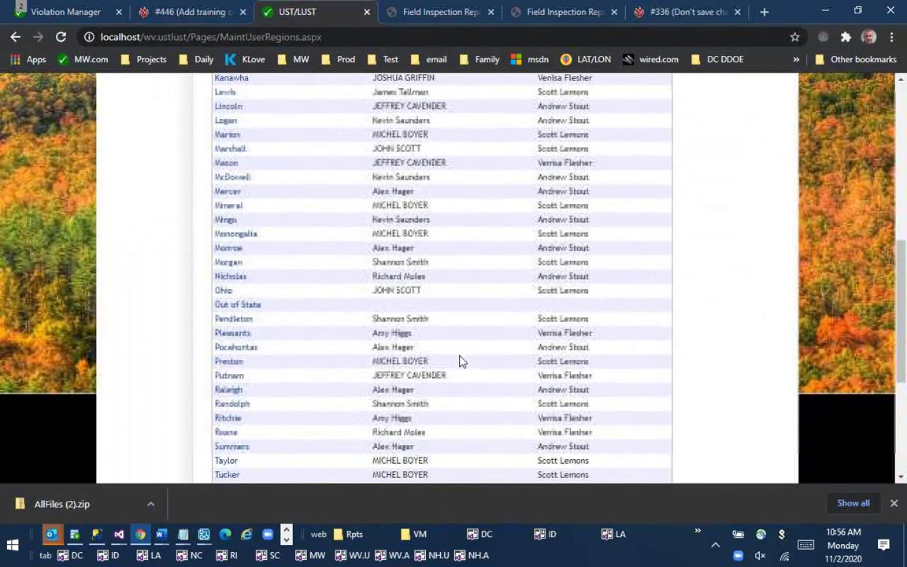
pyautogui.scroll(-2, 461, 361)
pyautogui.moveTo(438, 296); pyautogui.dragTo(214, 296)
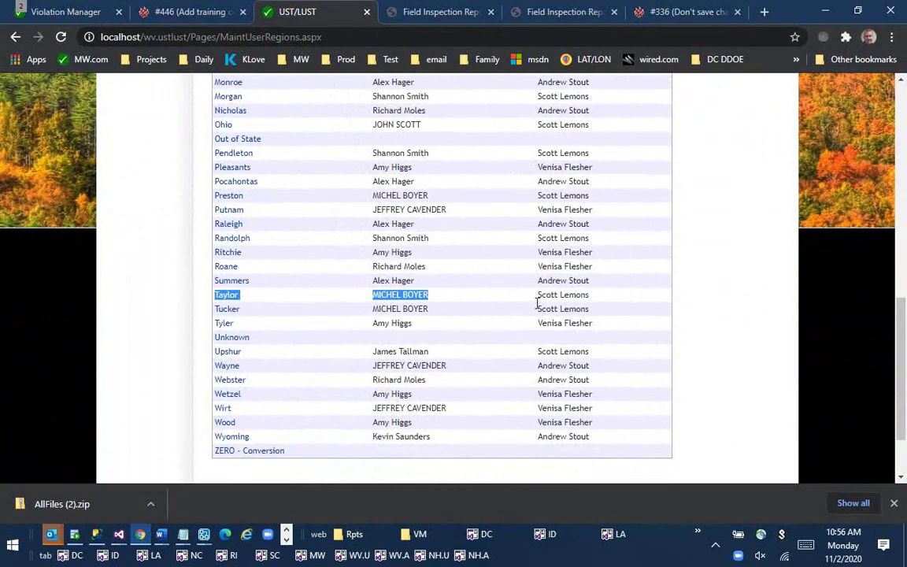
pyautogui.click(441, 299)
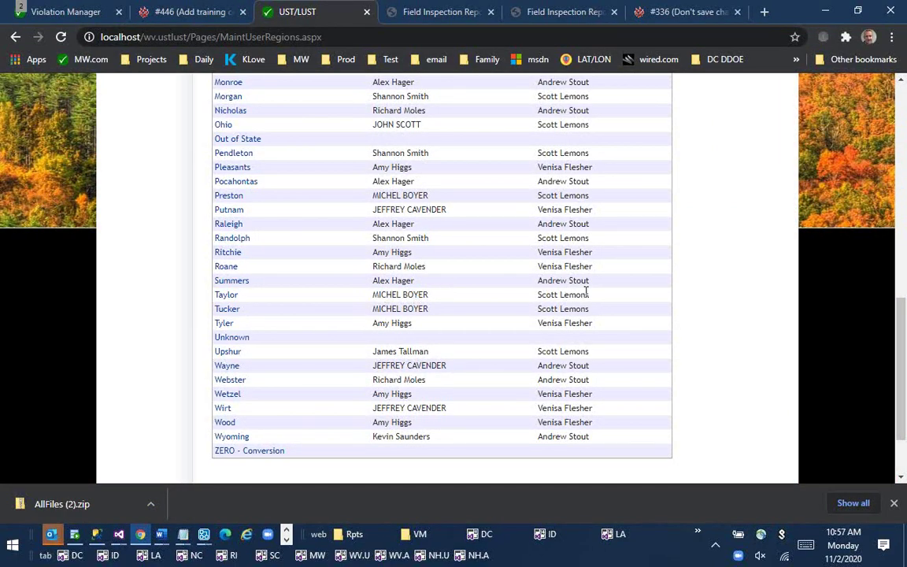
pyautogui.scroll(10, 607, 379)
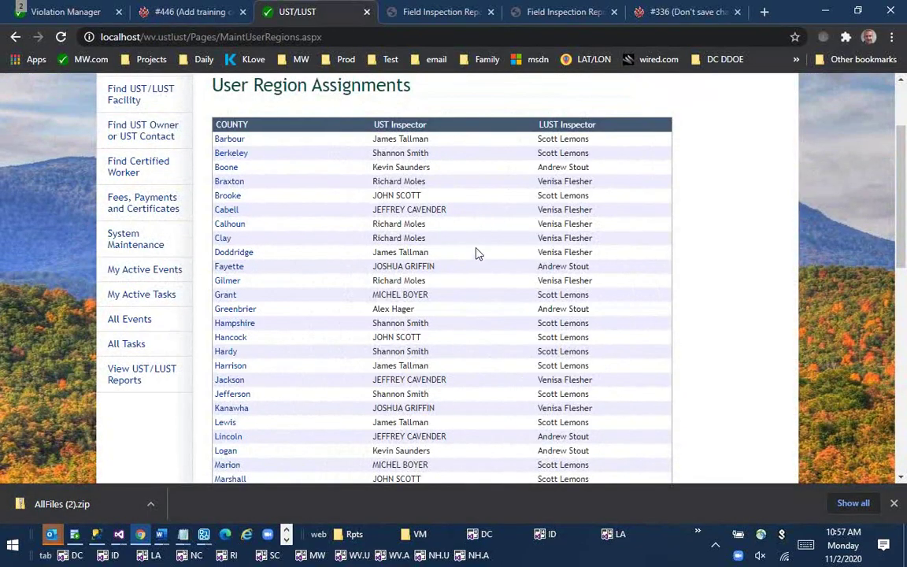
pyautogui.moveTo(328, 239); pyautogui.dragTo(536, 324)
pyautogui.click(536, 346)
pyautogui.scroll(-1, 429, 464)
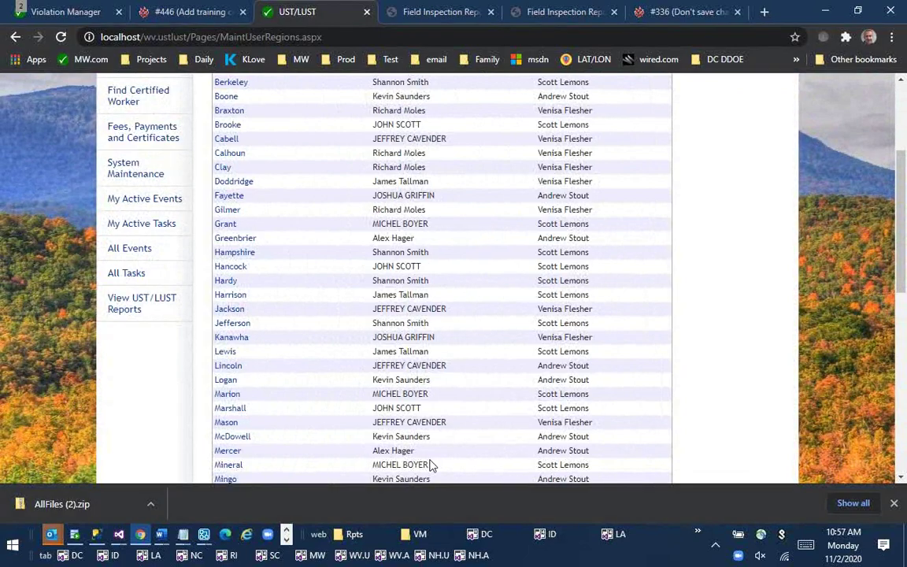
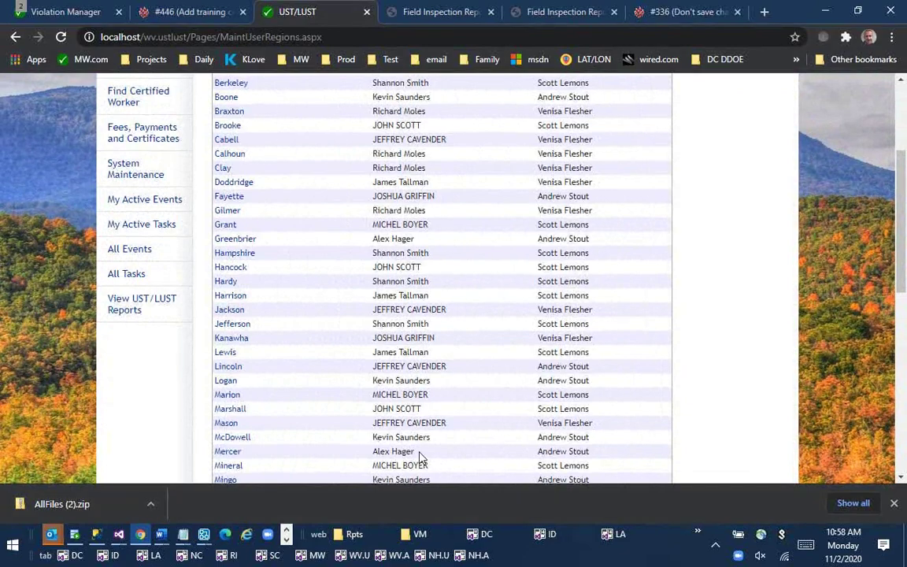
pyautogui.scroll(3, 425, 457)
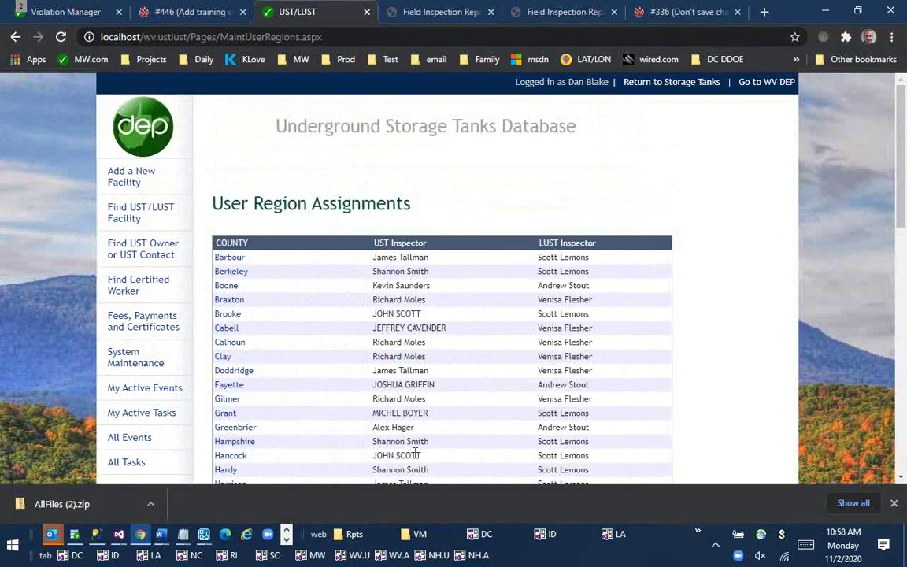
# Return to the 7-ELEVEN facility's 11/2/2020 Tank Closure event and look at its details and list of available inspectors.
pyautogui.click(15, 37)
pyautogui.click(15, 37)
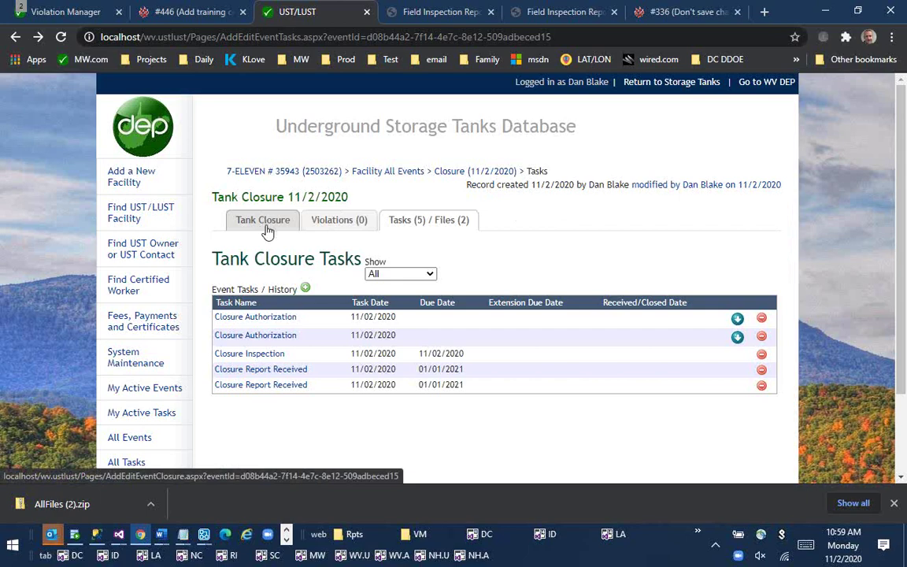
pyautogui.click(266, 226)
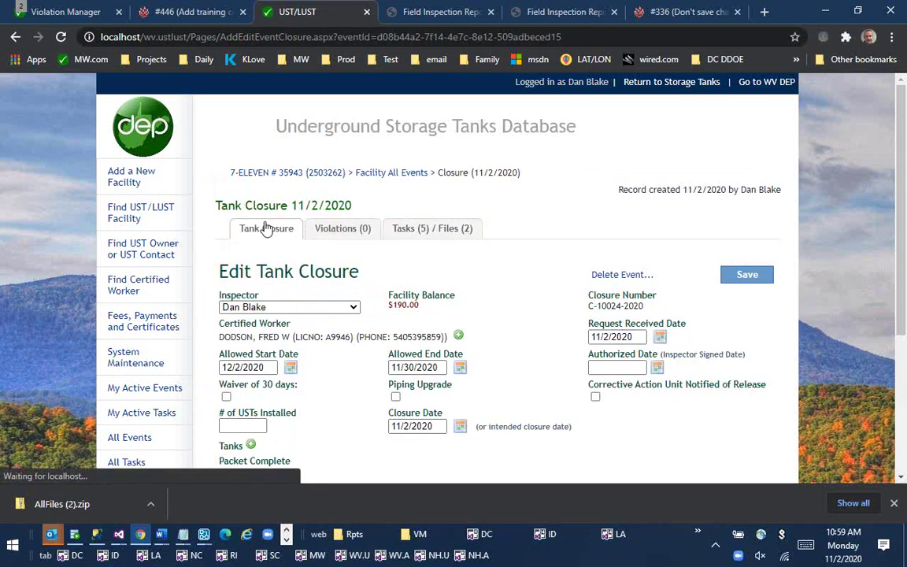
pyautogui.click(327, 307)
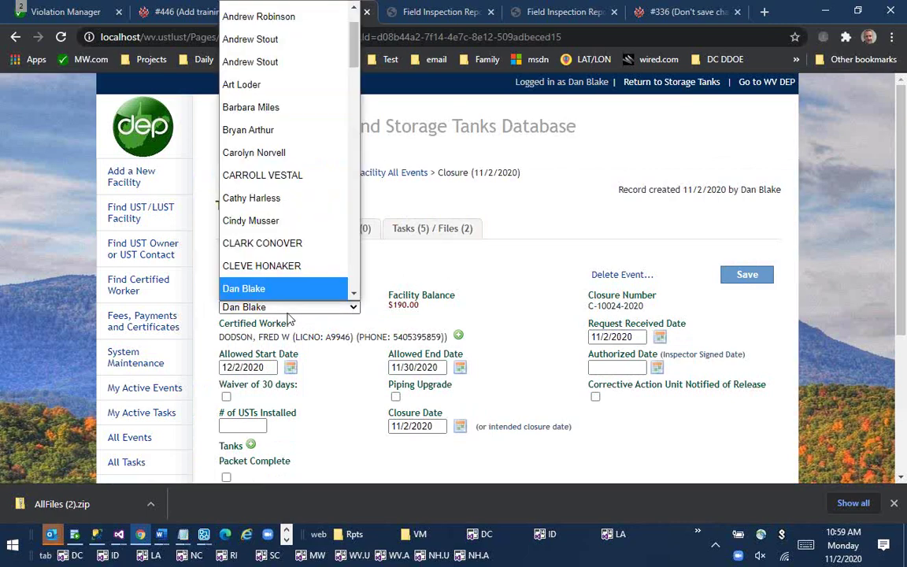
pyautogui.click(398, 266)
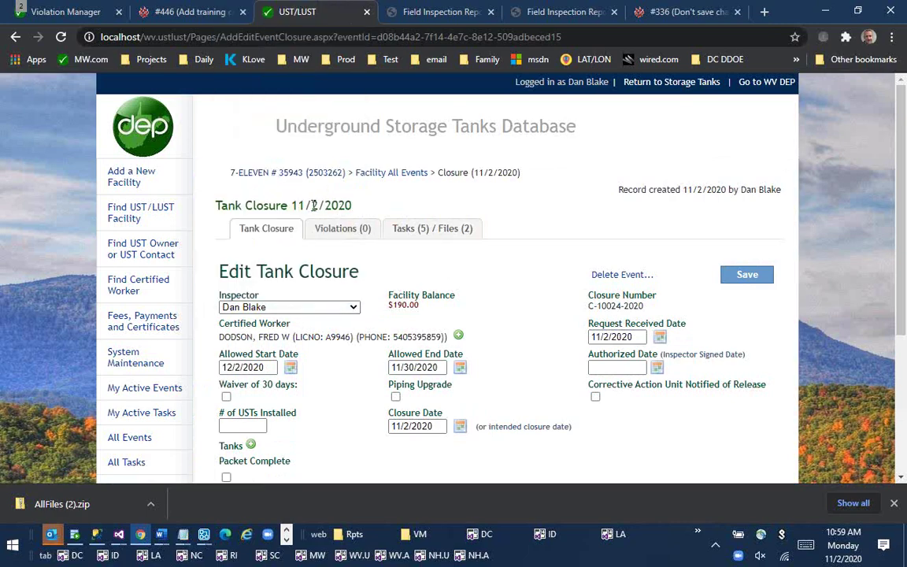
pyautogui.moveTo(442, 173); pyautogui.dragTo(523, 176)
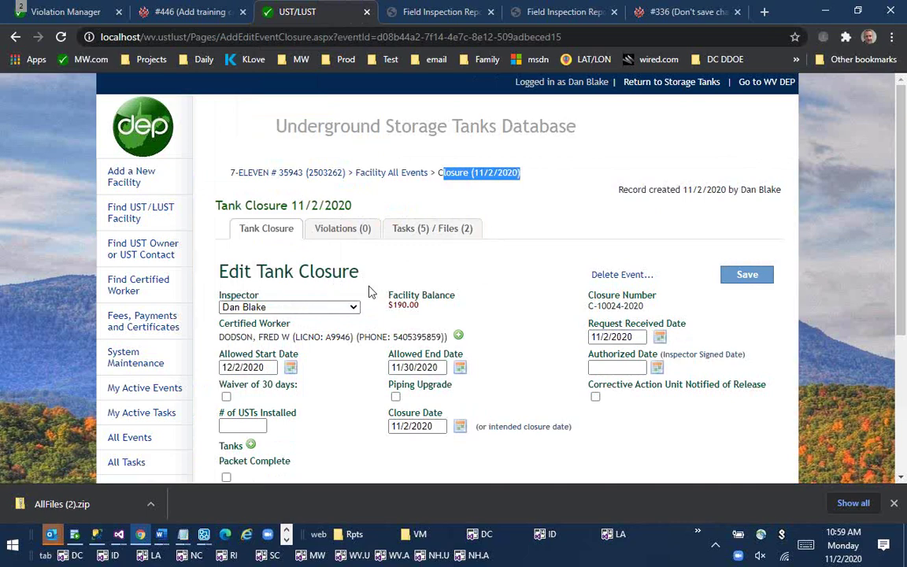
# Reassign the Tank Closure to a different inspector and save the event.
pyautogui.click(248, 309)
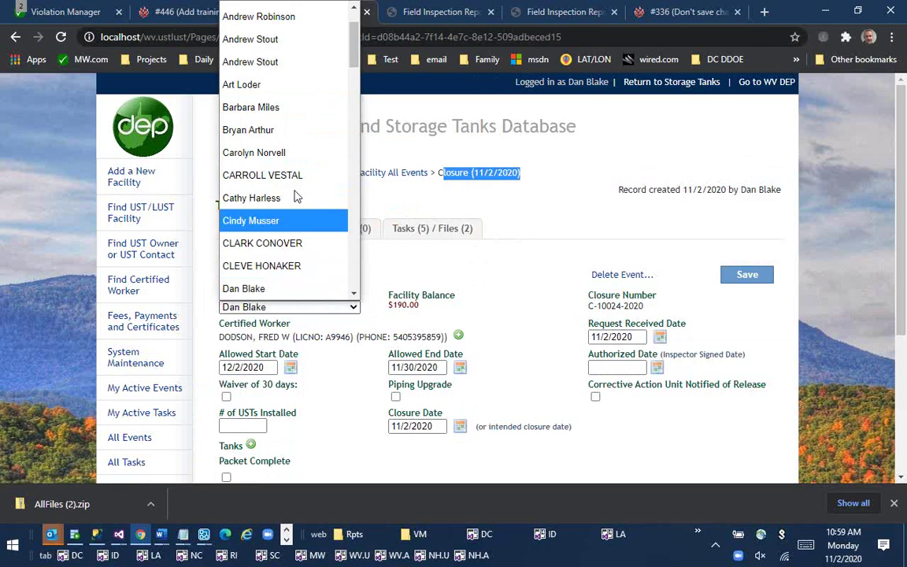
pyautogui.click(279, 68)
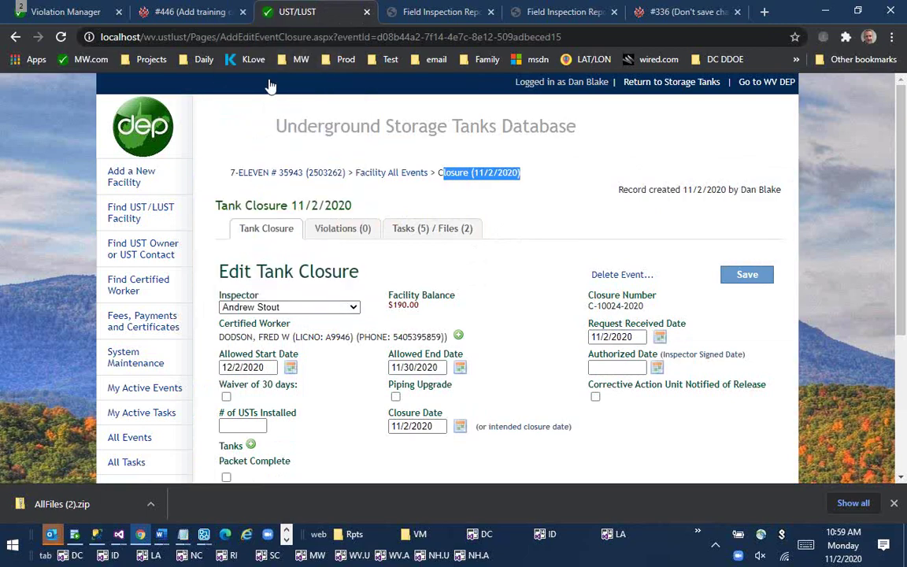
pyautogui.click(749, 275)
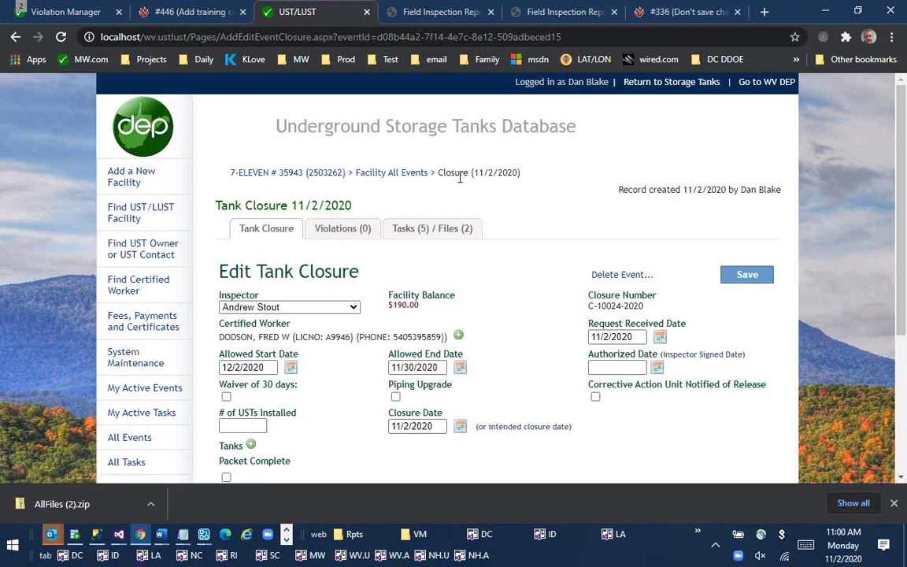
# Start a new event task of type Closure Authorization from the Tank Closure Tasks and dismiss it without saving.
pyautogui.click(438, 230)
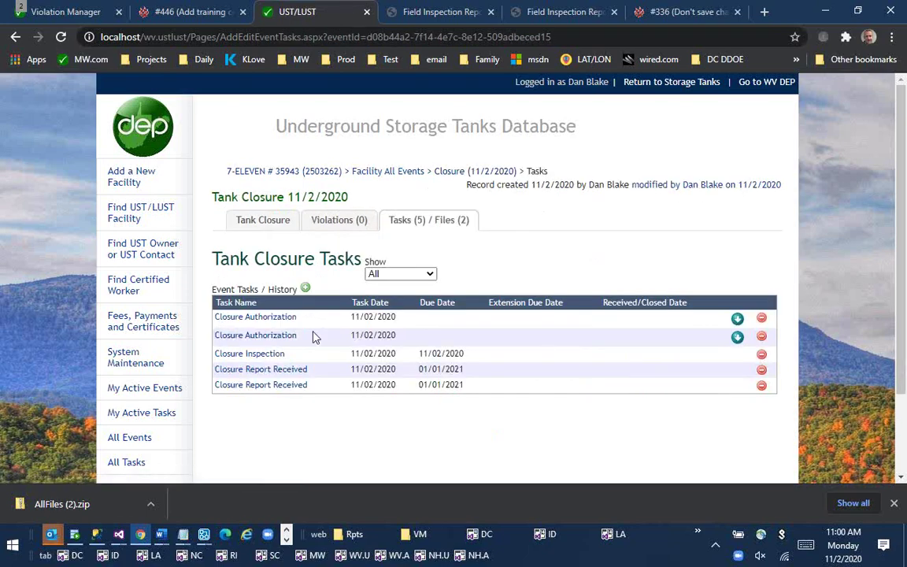
pyautogui.moveTo(220, 315); pyautogui.dragTo(252, 331)
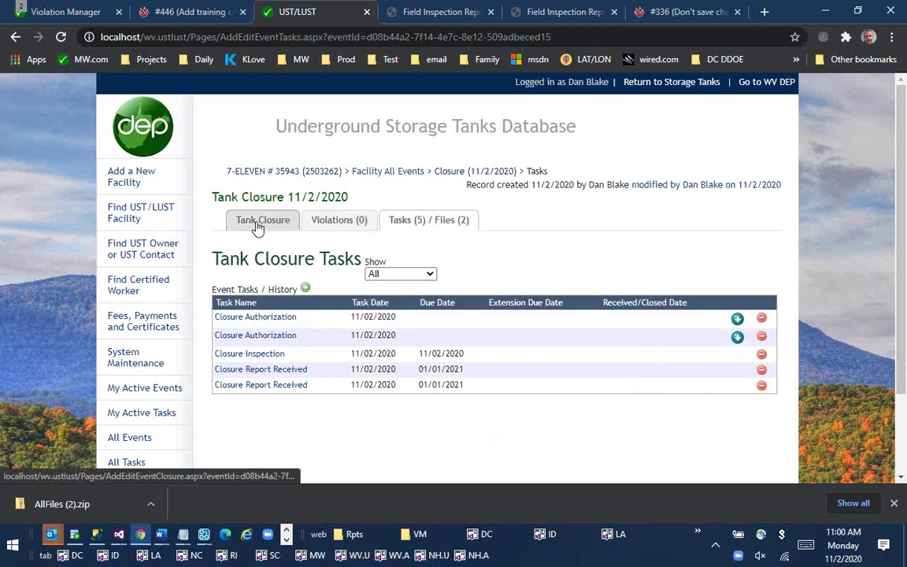
pyautogui.click(306, 288)
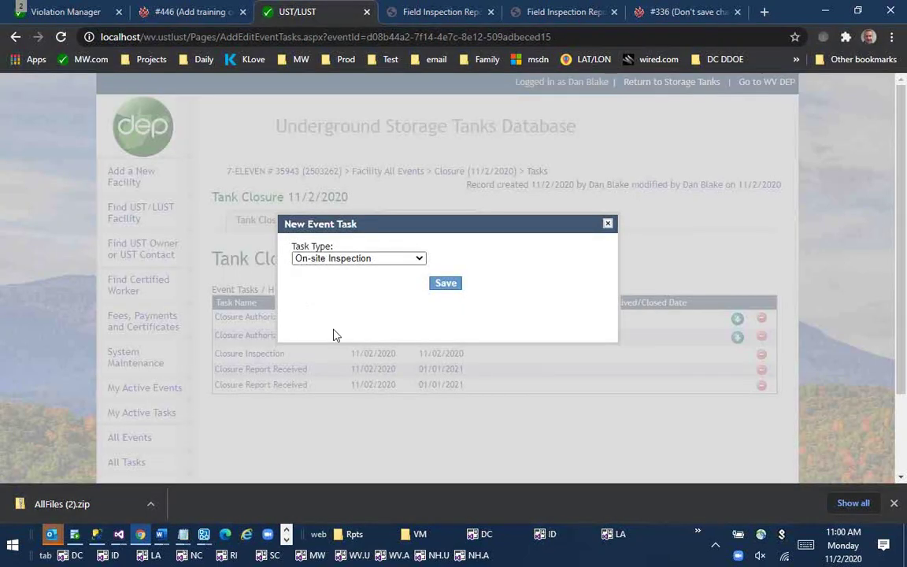
pyautogui.click(382, 264)
pyautogui.click(377, 299)
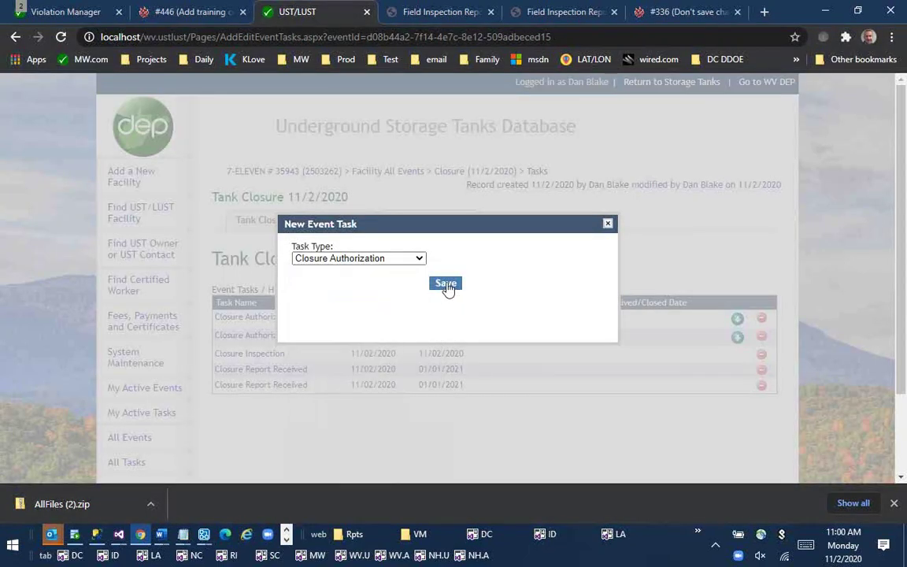
pyautogui.click(607, 224)
# Go back to the Tank Closure details and examine the Closure Date and its note about the intended date.
pyautogui.click(254, 223)
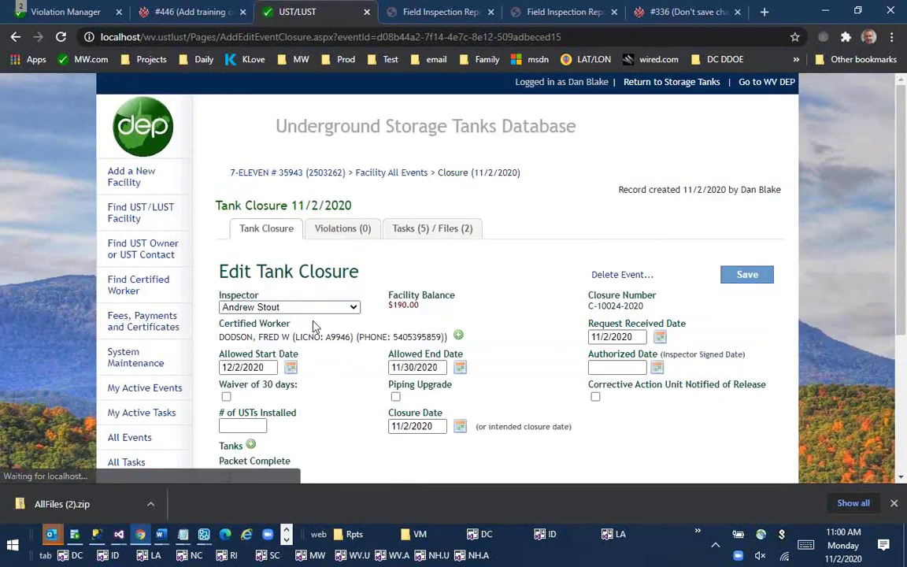
pyautogui.scroll(-3, 389, 418)
pyautogui.moveTo(389, 301); pyautogui.dragTo(568, 312)
pyautogui.click(425, 306)
pyautogui.click(568, 312)
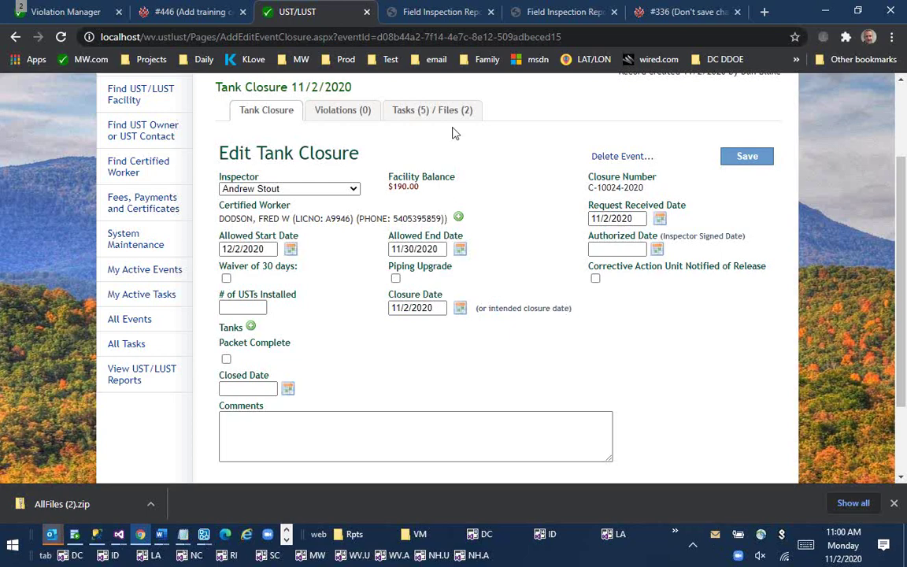
# Download the second Closure Authorization document from the closure's tasks and open it to examine the closure date range and notice received date.
pyautogui.click(410, 110)
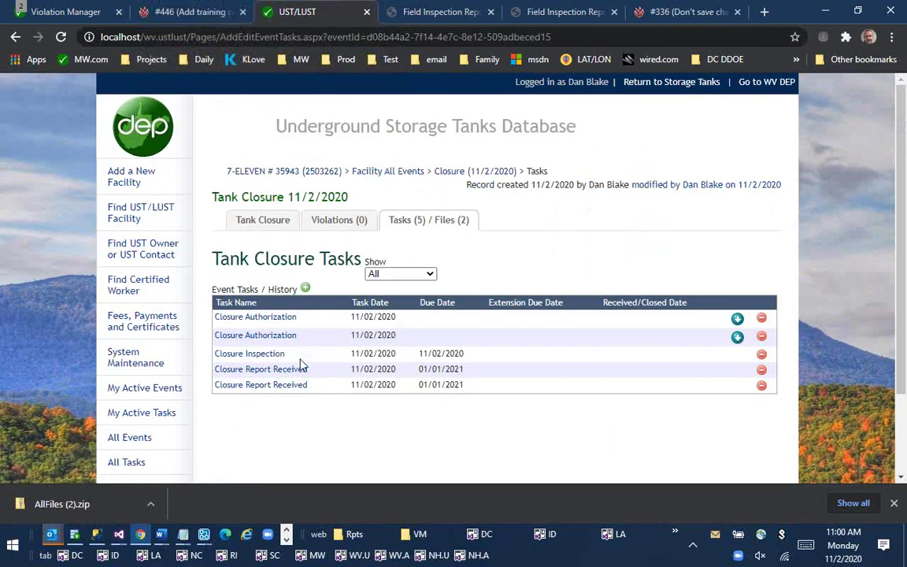
pyautogui.click(736, 341)
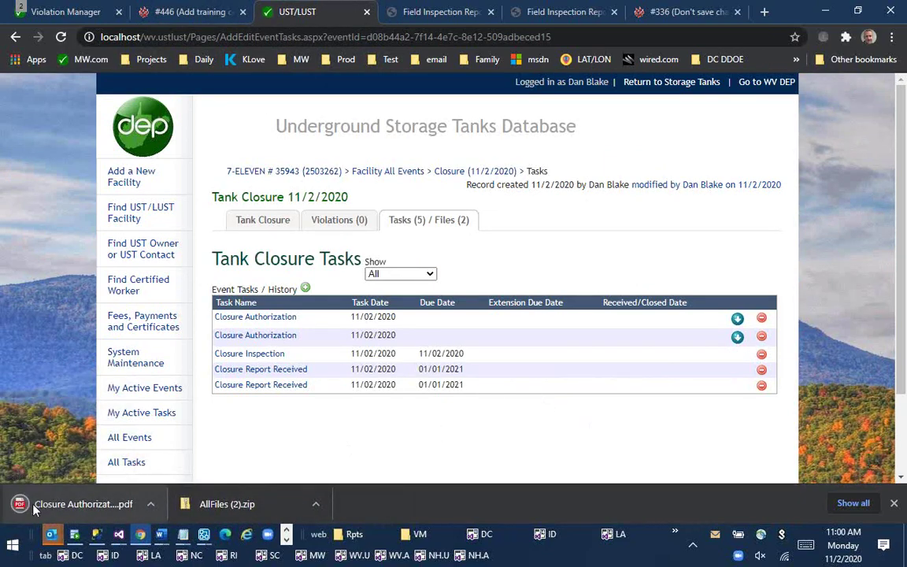
pyautogui.click(33, 505)
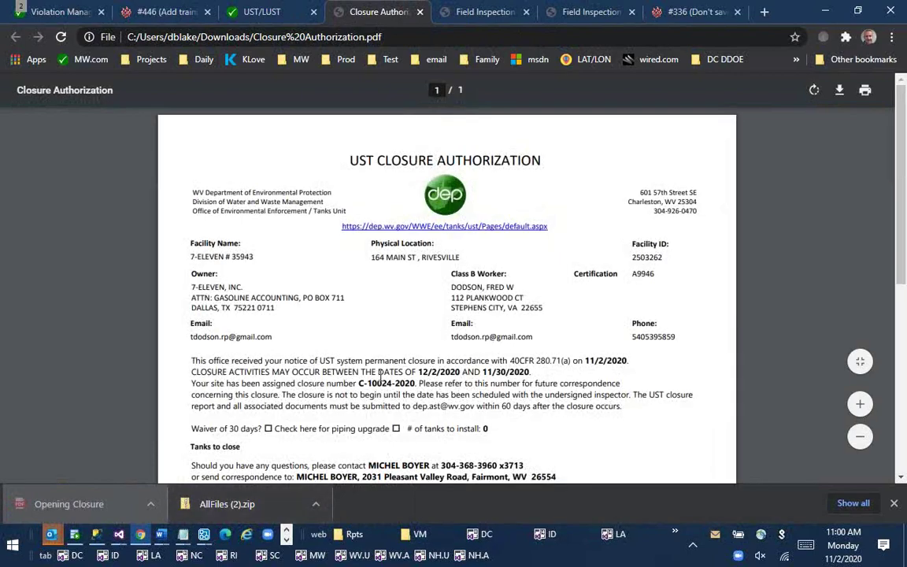
pyautogui.moveTo(423, 376); pyautogui.dragTo(443, 383)
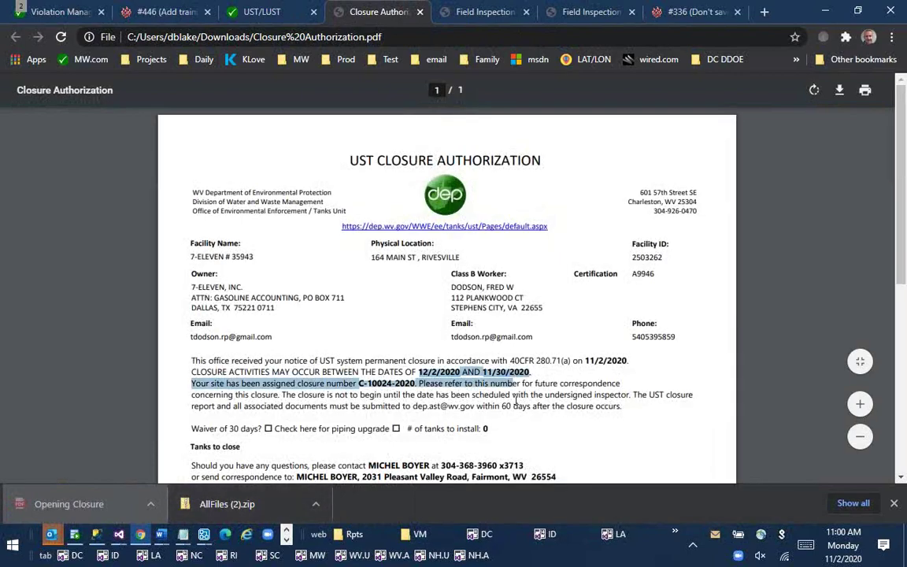
pyautogui.moveTo(574, 361); pyautogui.dragTo(656, 367)
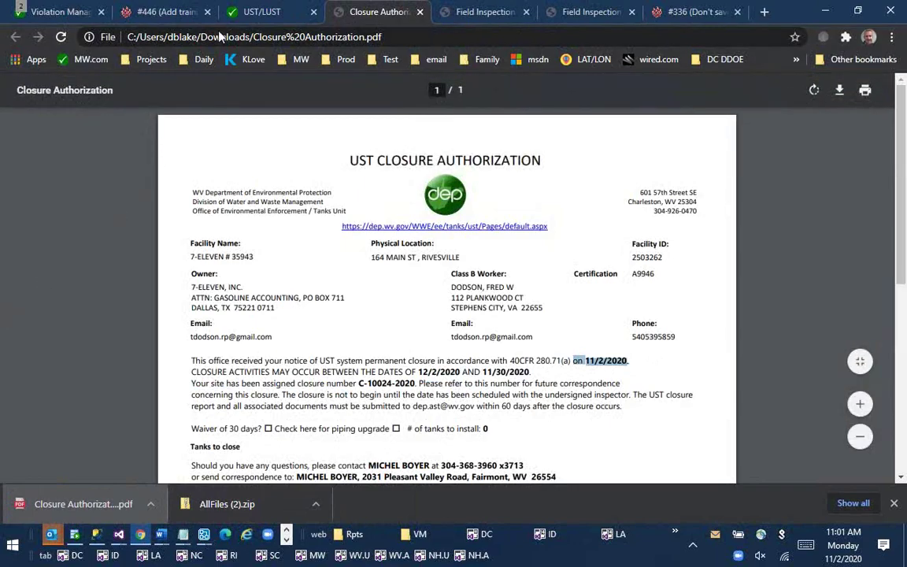
# Return to the database's Tank Closure details and look through the Inspector choices and the remaining closure fields.
pyautogui.click(262, 12)
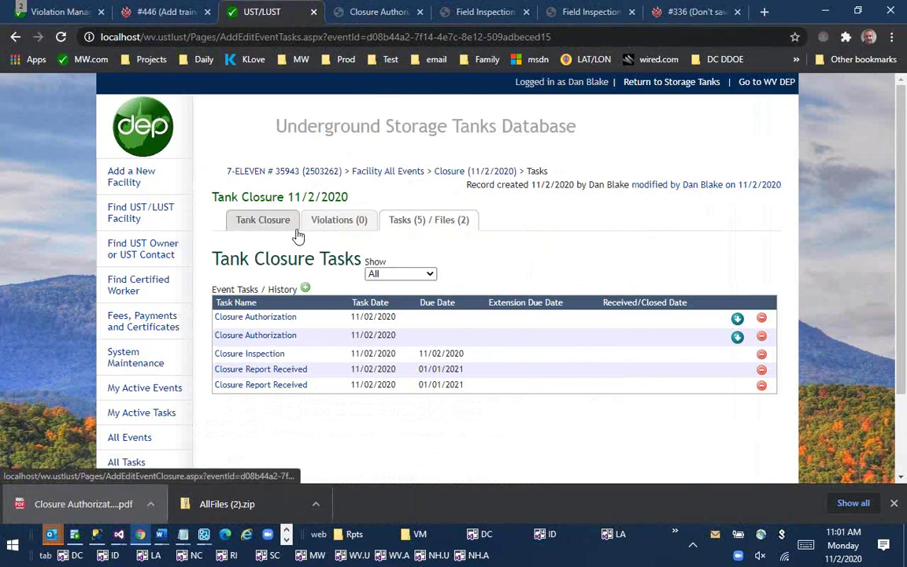
pyautogui.click(252, 228)
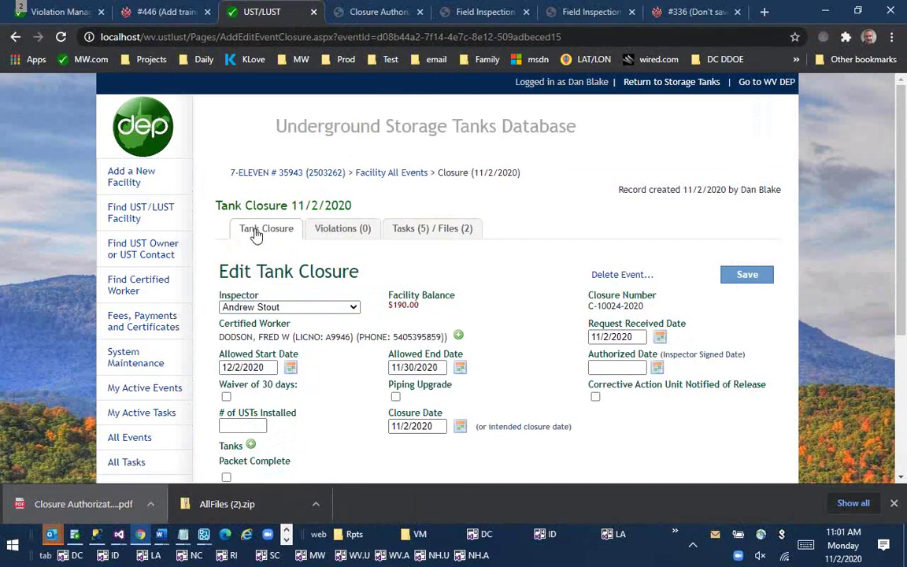
pyautogui.click(354, 307)
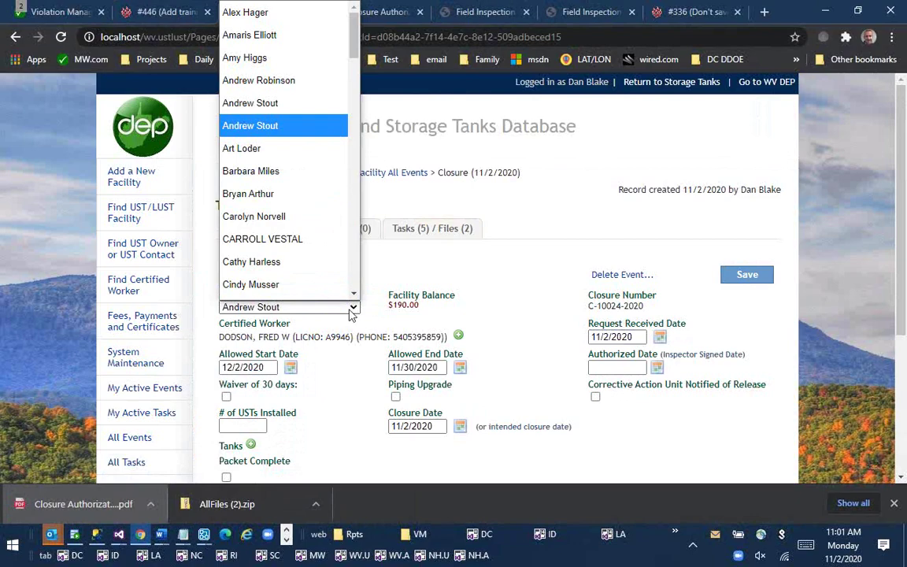
pyautogui.click(482, 268)
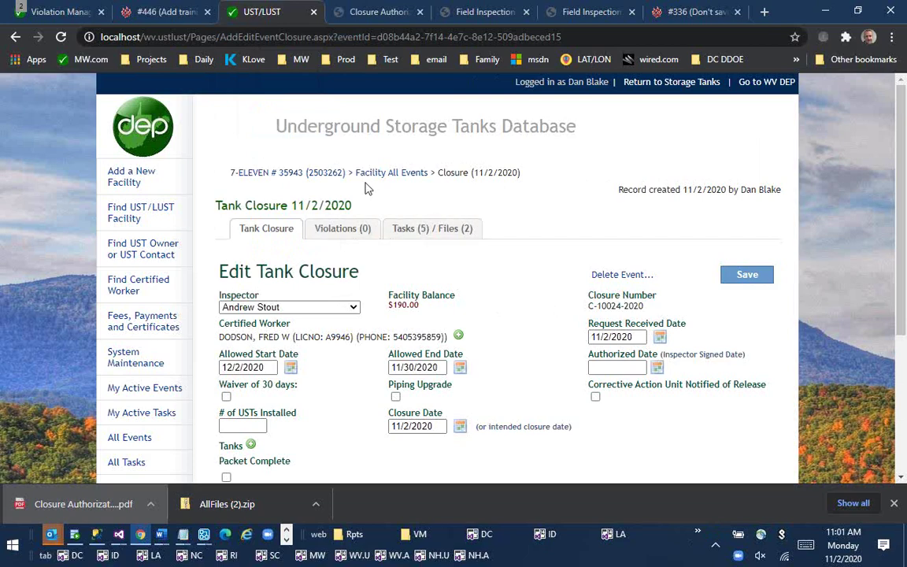
pyautogui.click(352, 307)
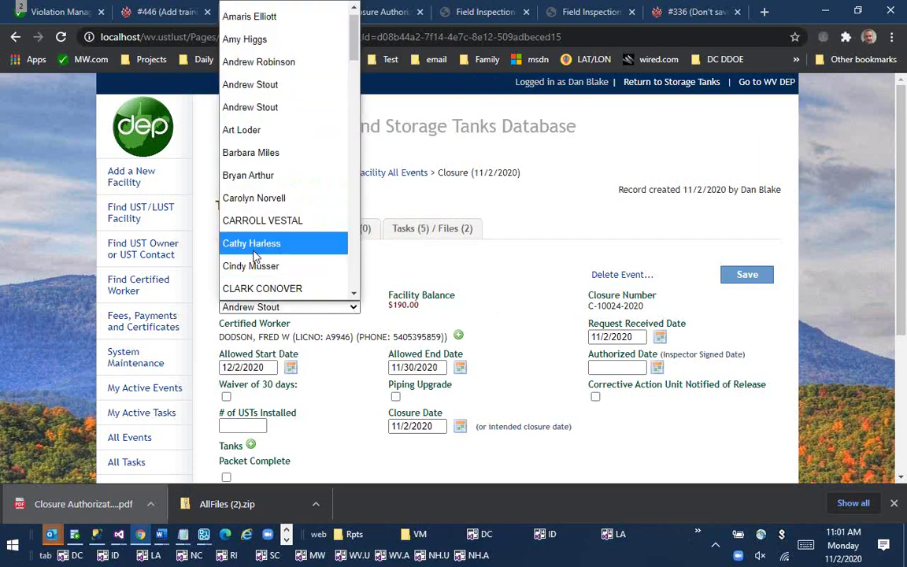
pyautogui.click(330, 337)
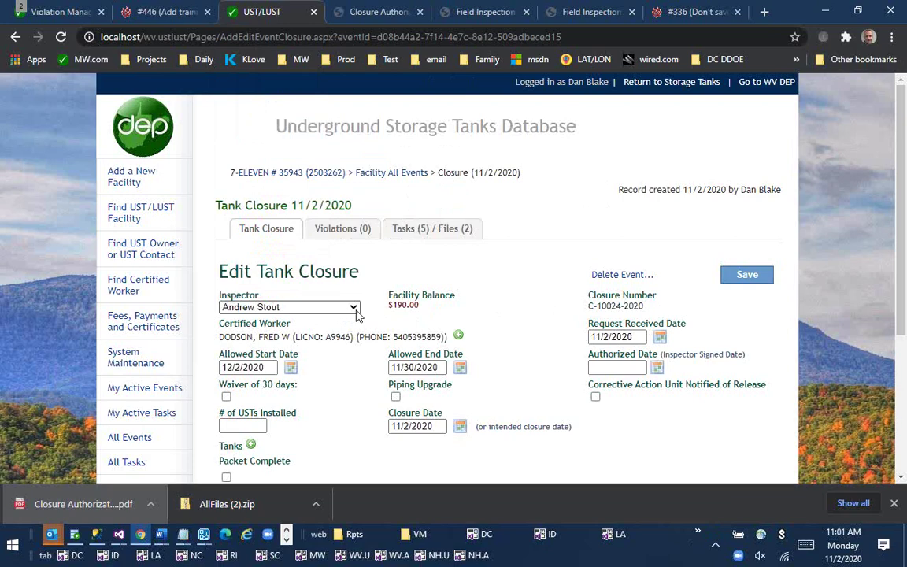
pyautogui.click(354, 308)
pyautogui.click(356, 308)
pyautogui.scroll(-1, 493, 426)
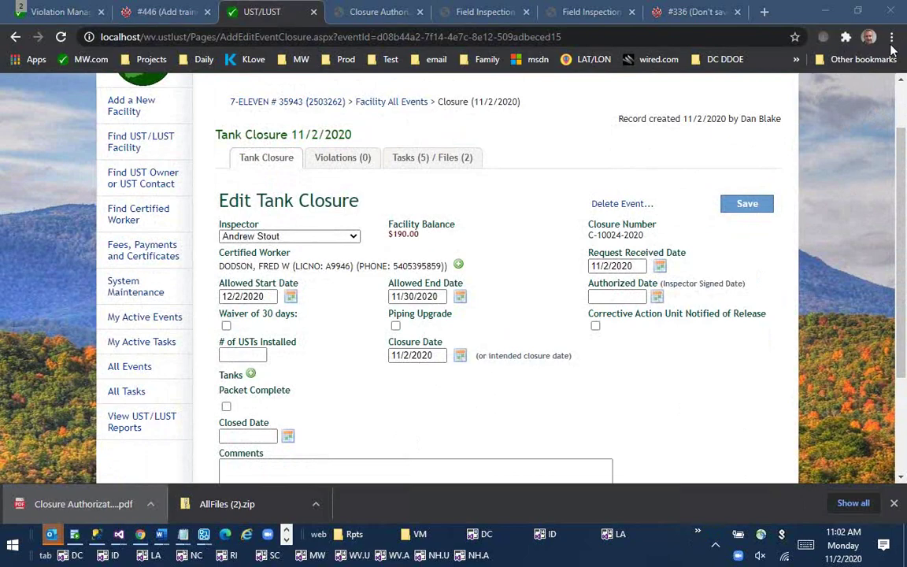
pyautogui.click(539, 129)
pyautogui.moveTo(354, 131); pyautogui.dragTo(299, 134)
pyautogui.click(219, 134)
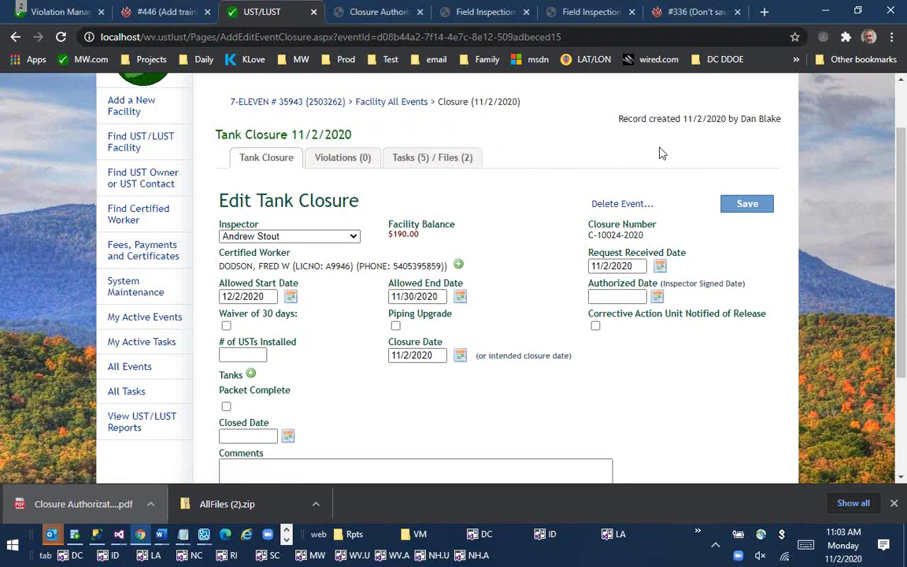
# Look through the task types for a new event task without saving one, and open the existing Closure Inspection task.
pyautogui.click(398, 156)
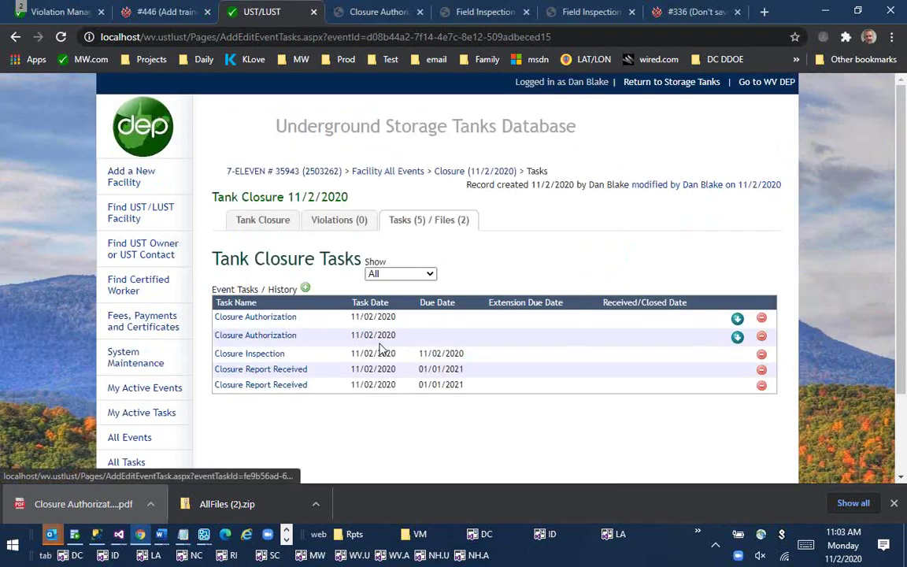
pyautogui.click(305, 288)
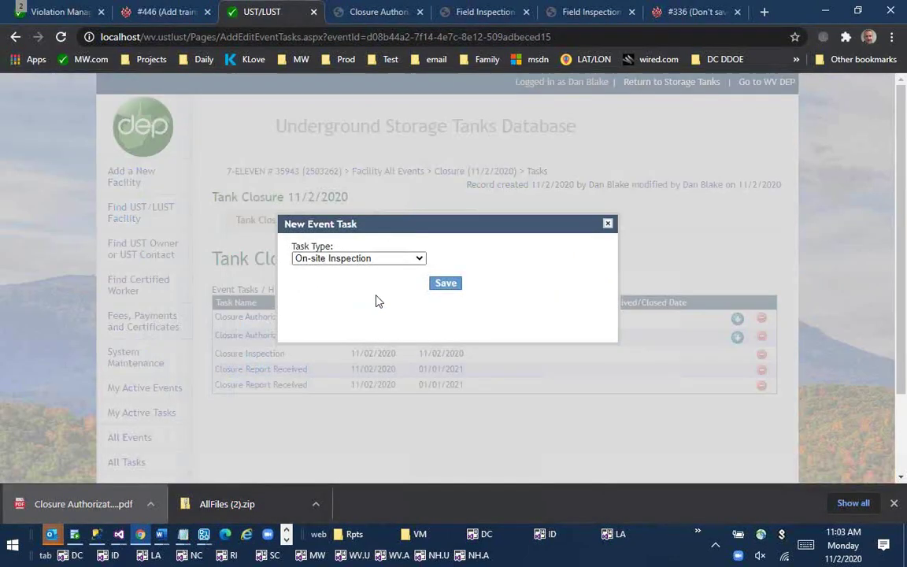
pyautogui.click(382, 259)
pyautogui.click(515, 267)
pyautogui.click(608, 223)
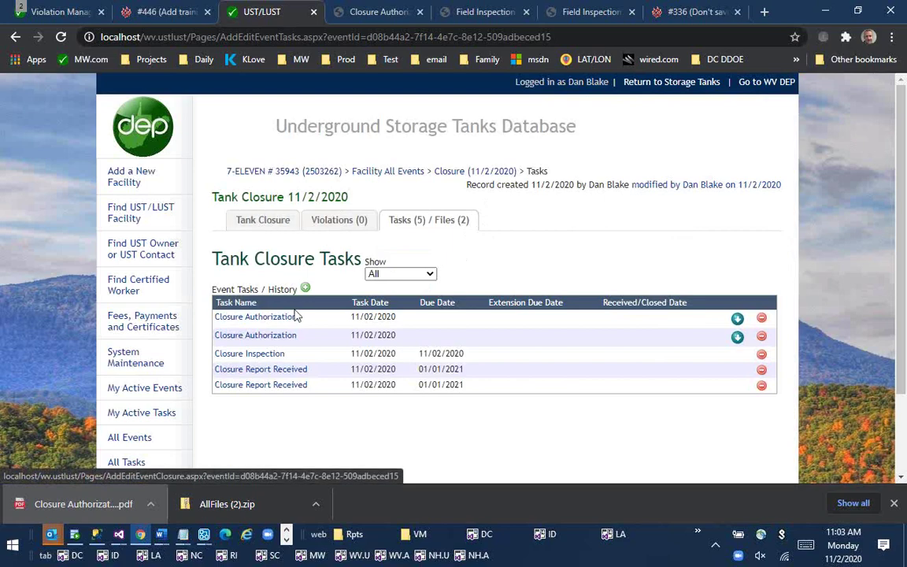
pyautogui.click(275, 380)
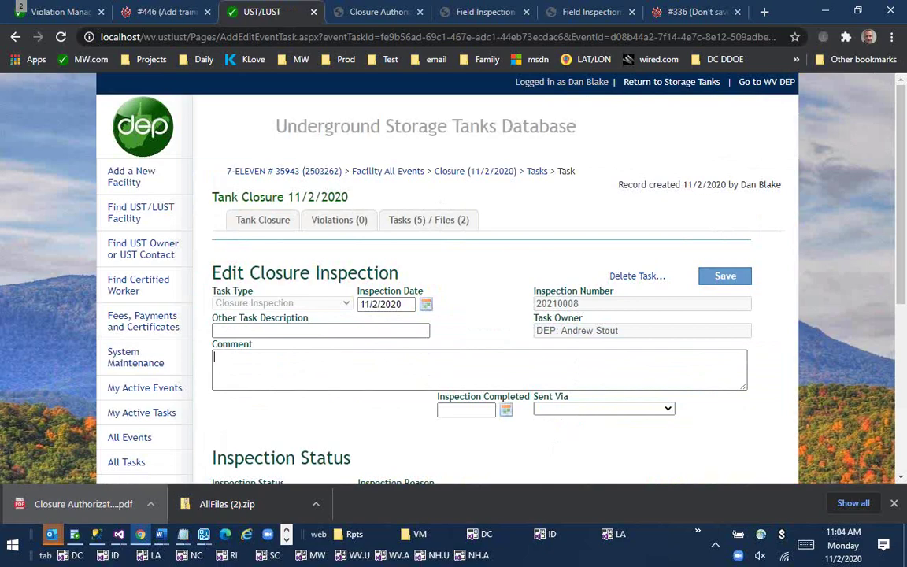
# Switch to the field app, keep the UST Closure Inspection open without discarding changes, and examine its Closure Details and Haz Waste Generator ID# field.
pyautogui.click(286, 537)
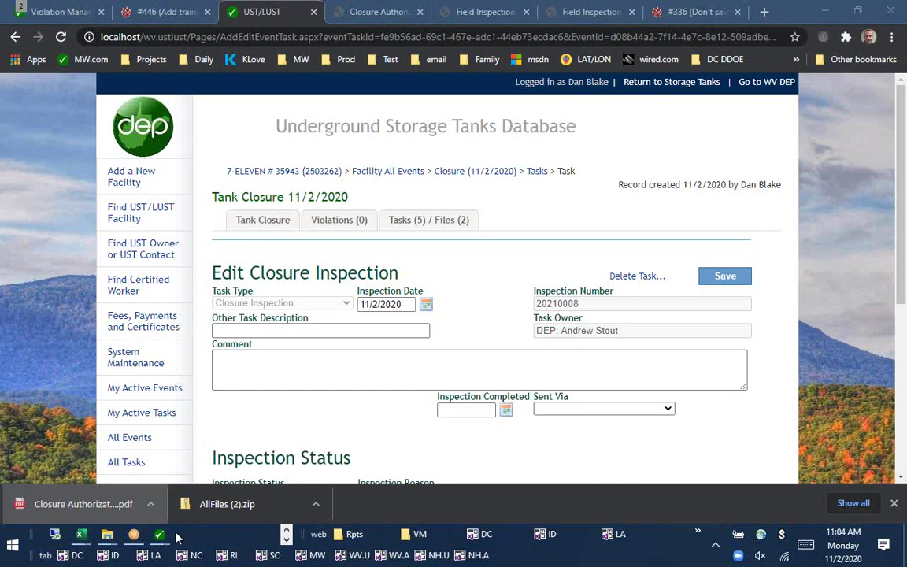
pyautogui.moveTo(159, 536)
pyautogui.click(227, 489)
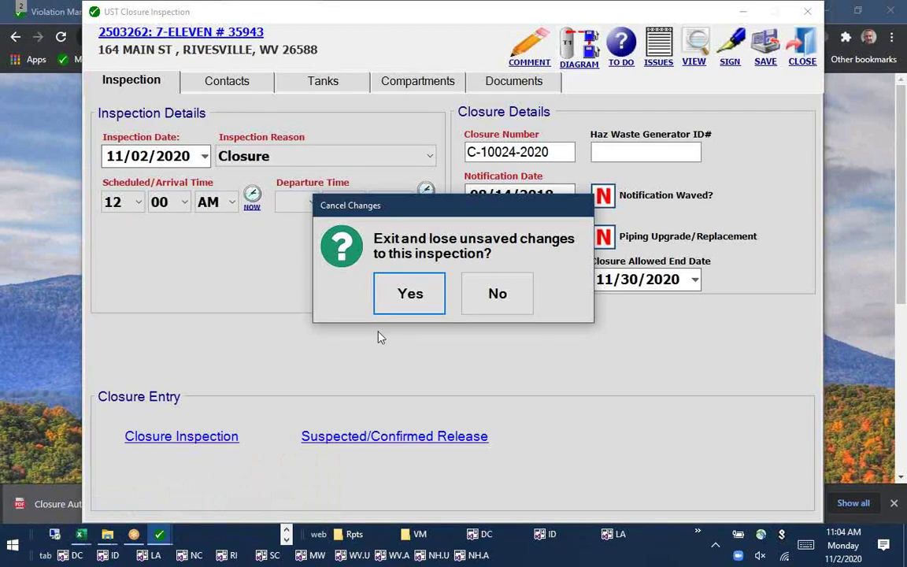
pyautogui.click(508, 307)
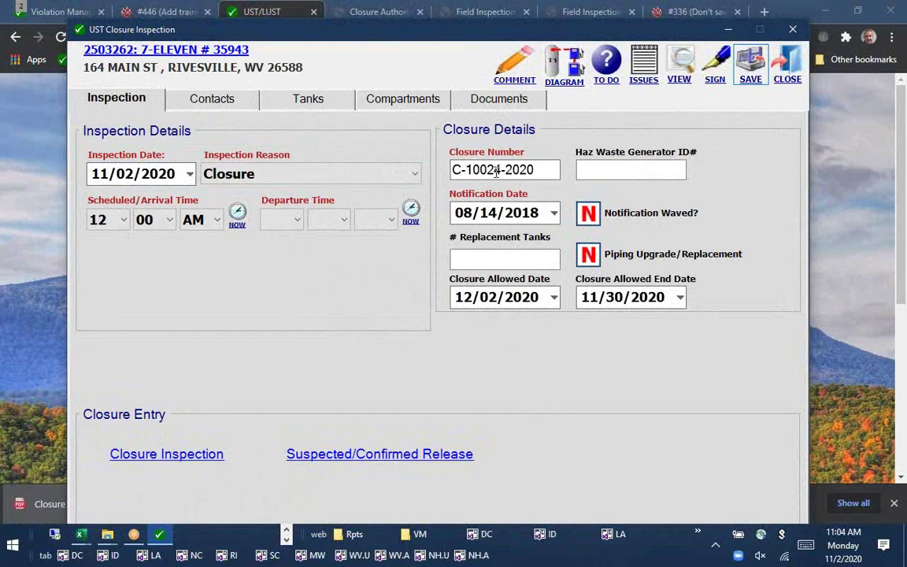
pyautogui.click(611, 169)
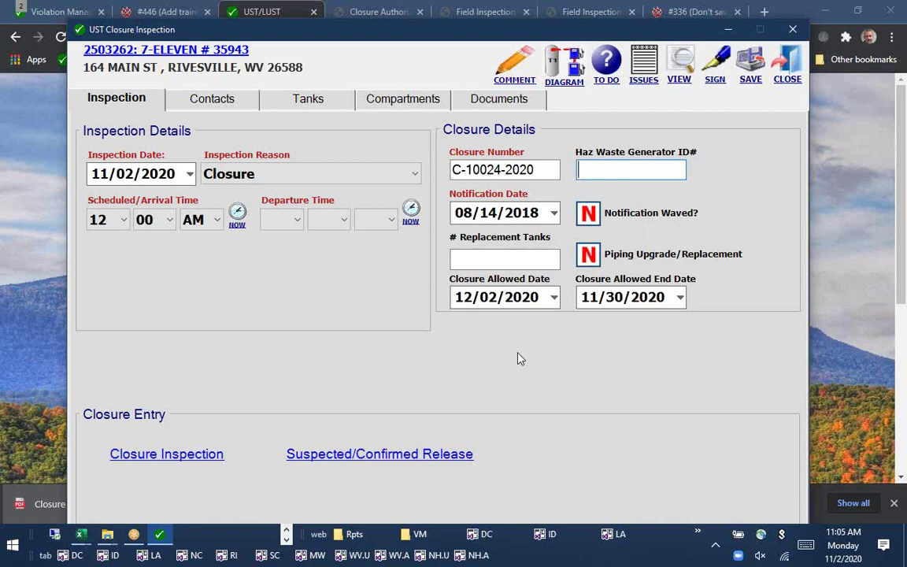
pyautogui.moveTo(441, 30); pyautogui.dragTo(443, 91)
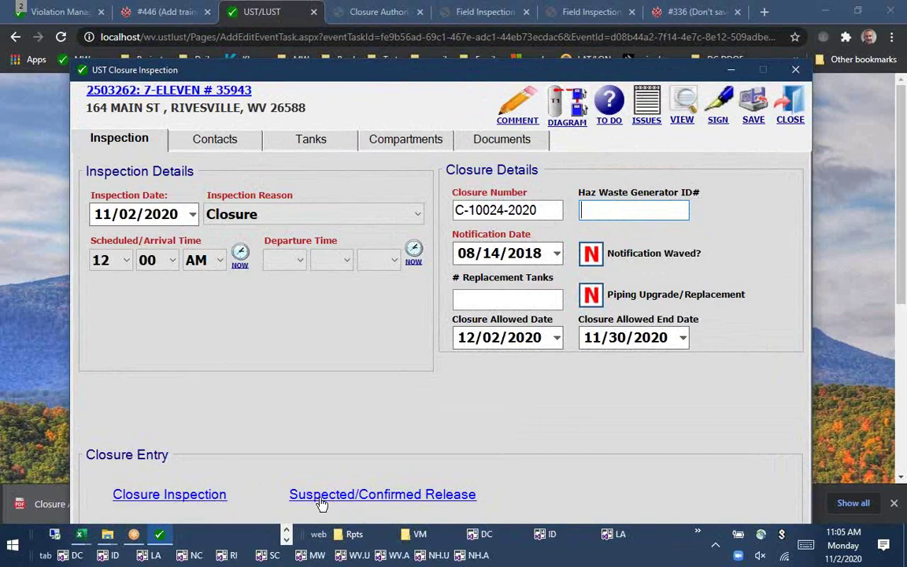
pyautogui.moveTo(274, 70); pyautogui.dragTo(276, 60)
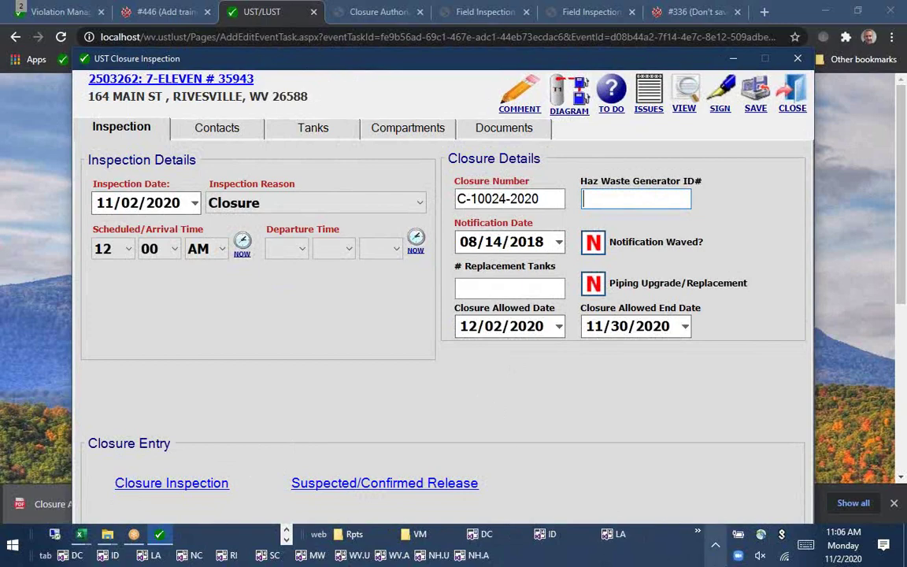
pyautogui.click(758, 558)
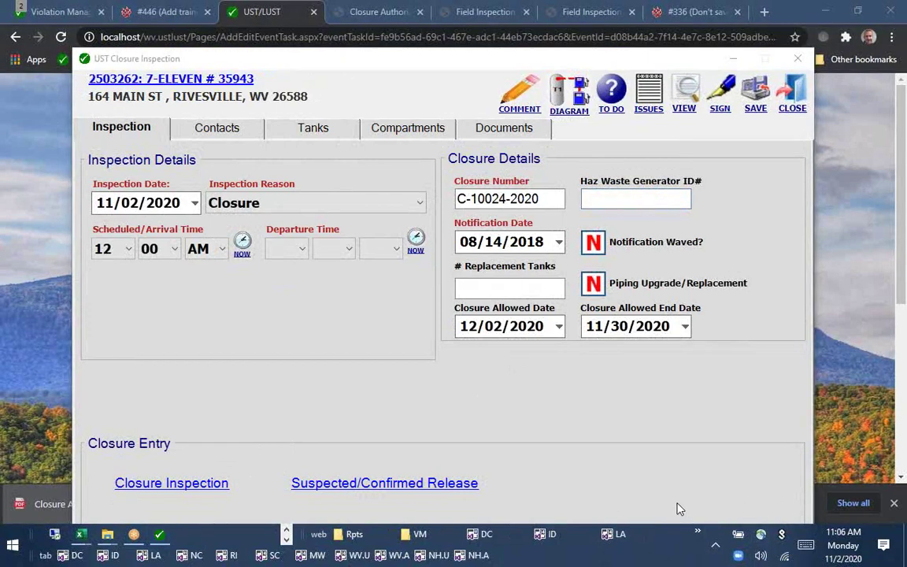
pyautogui.click(622, 428)
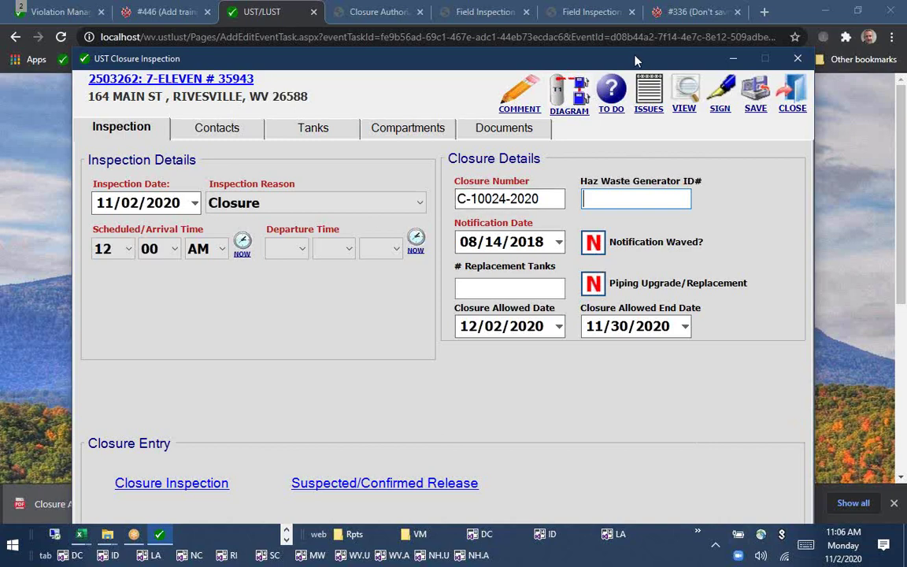
pyautogui.moveTo(636, 61)
pyautogui.mouseDown()
pyautogui.moveTo(636, 70)
pyautogui.moveTo(636, 59)
pyautogui.mouseUp()
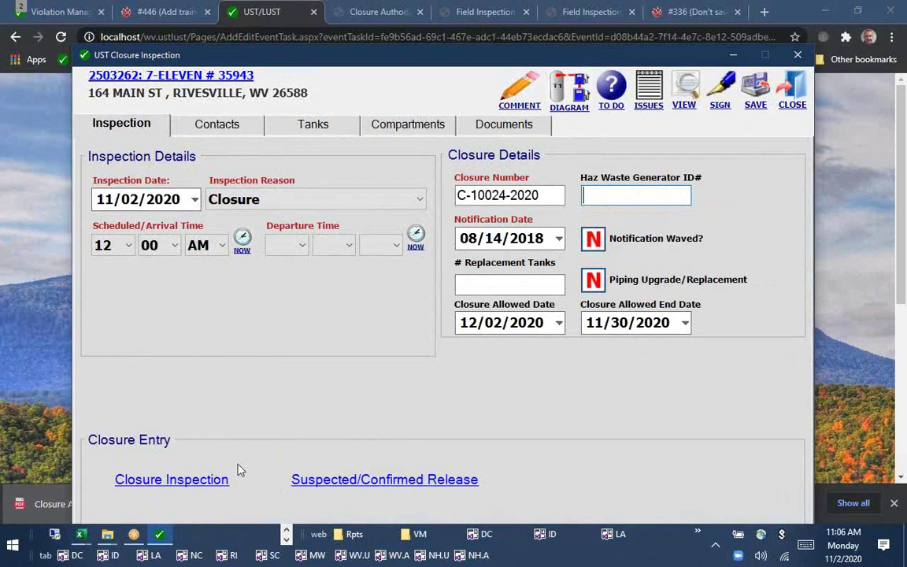
# Open the Closure Inspection entry, look through its tank, piping, tank/waste disposal and samples sections, and leave without saving.
pyautogui.click(194, 484)
pyautogui.scroll(-3, 358, 441)
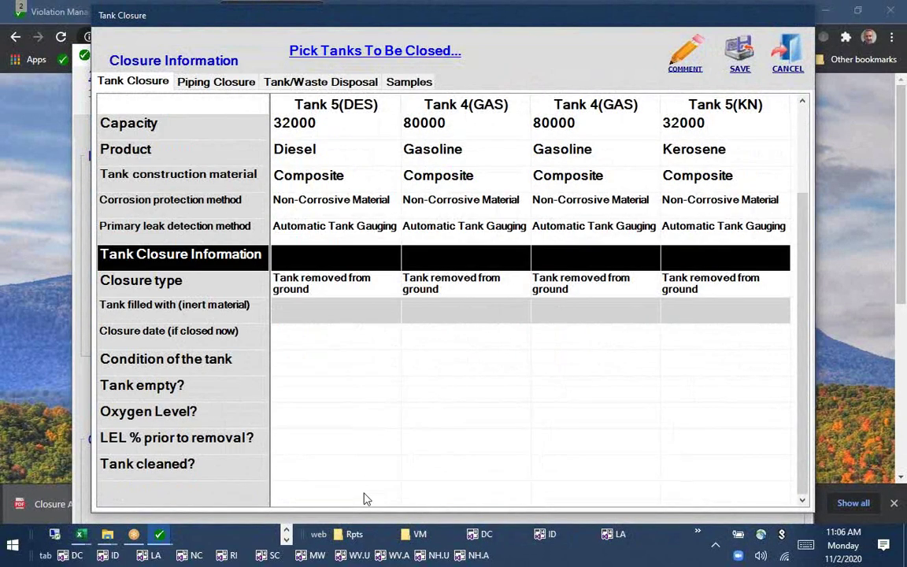
pyautogui.click(197, 82)
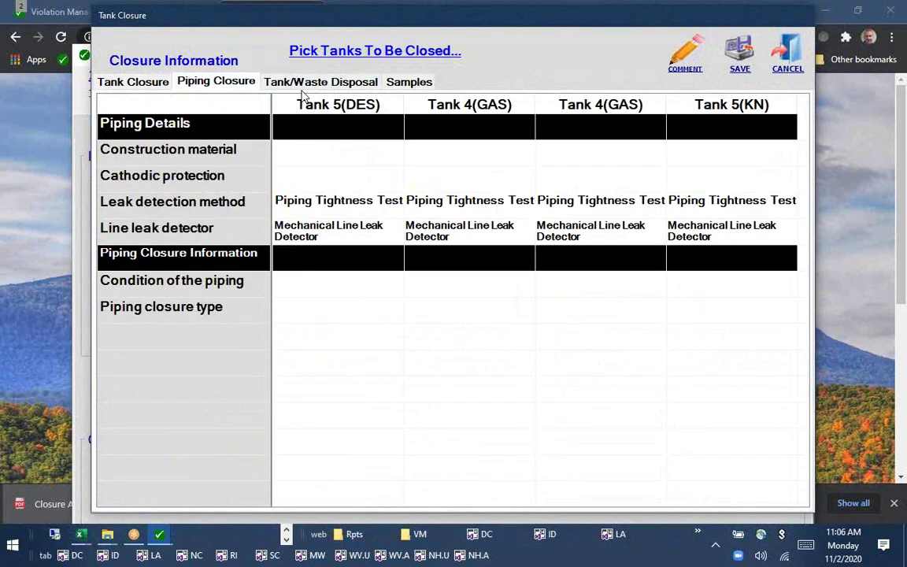
pyautogui.click(337, 84)
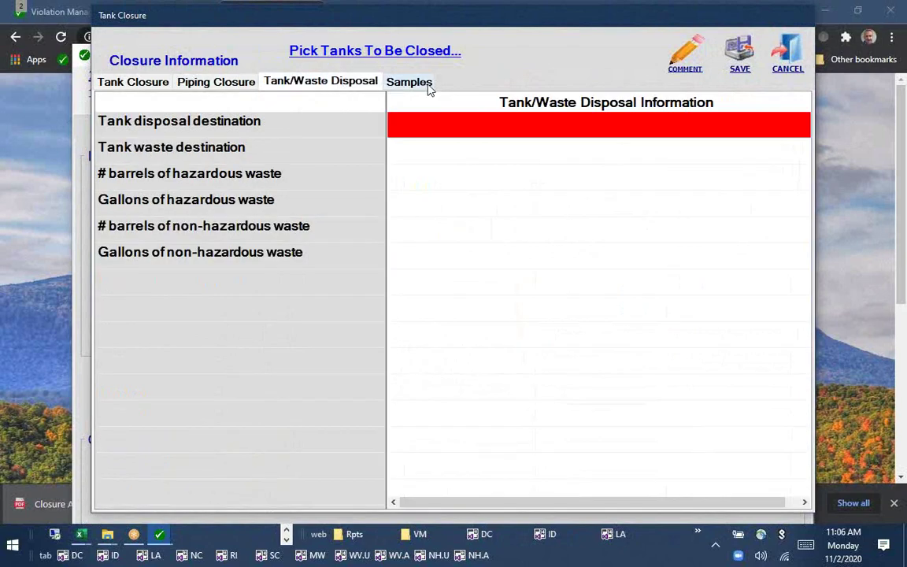
pyautogui.click(425, 83)
pyautogui.click(305, 84)
pyautogui.click(790, 69)
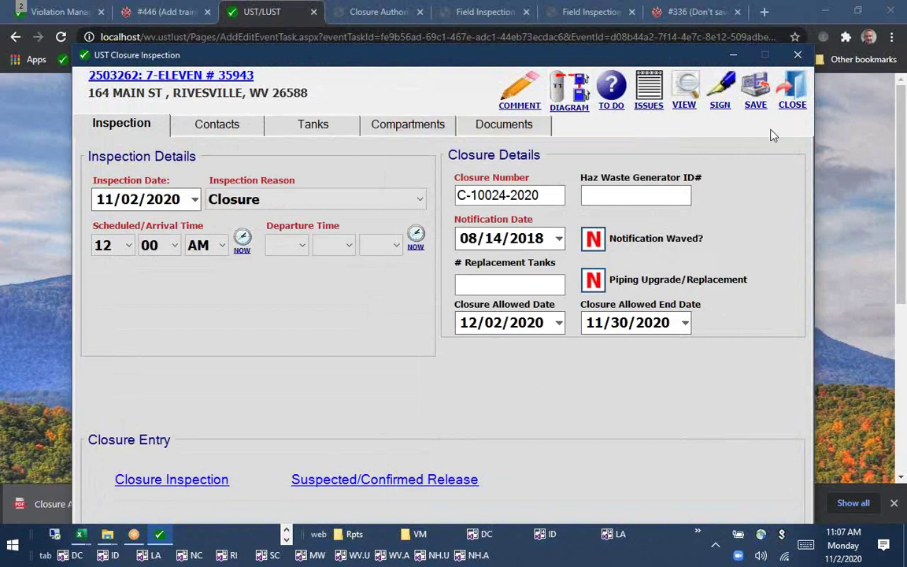
# Close the inspection, start the scheduled 7-ELEVEN # 35943 closure inspection again to view its details, and return to Scheduled Inspections.
pyautogui.click(793, 101)
pyautogui.click(382, 287)
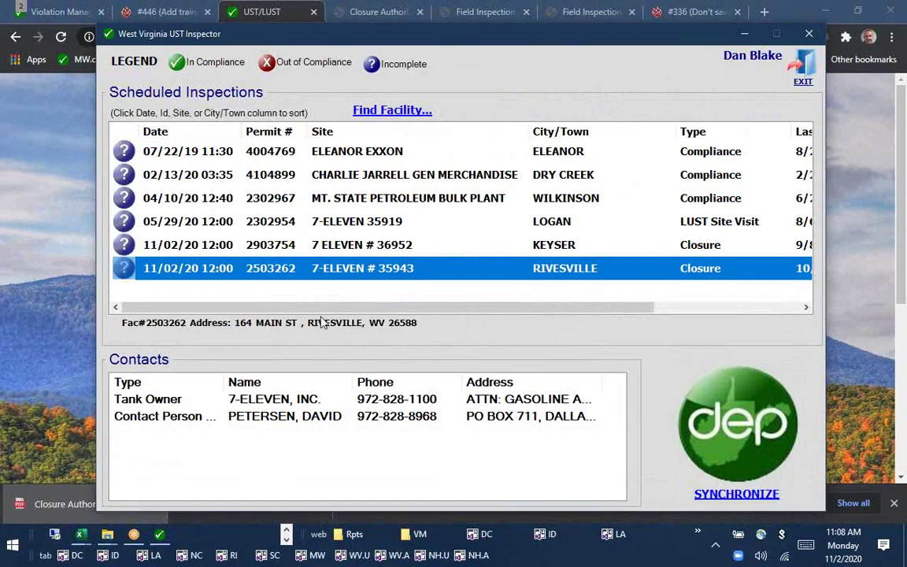
pyautogui.rightClick(375, 272)
pyautogui.click(385, 287)
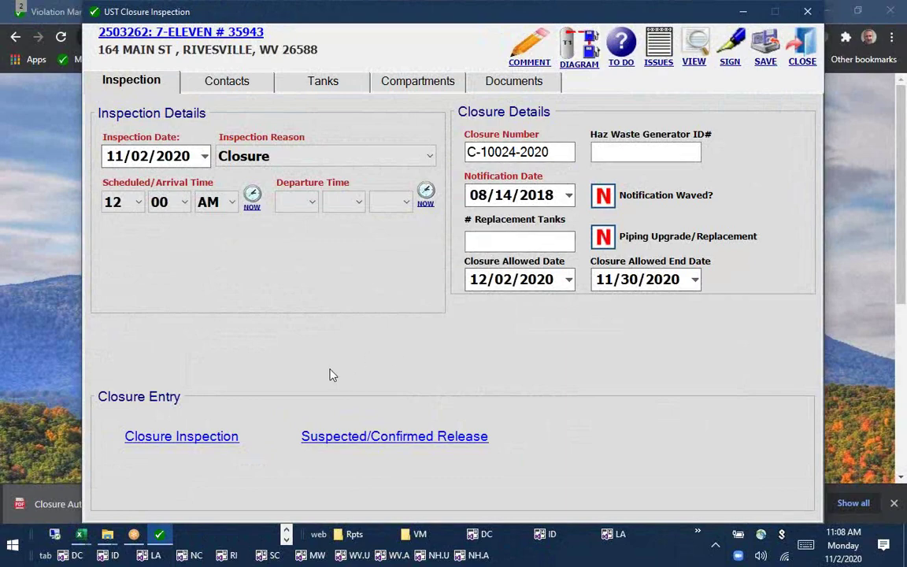
pyautogui.click(800, 55)
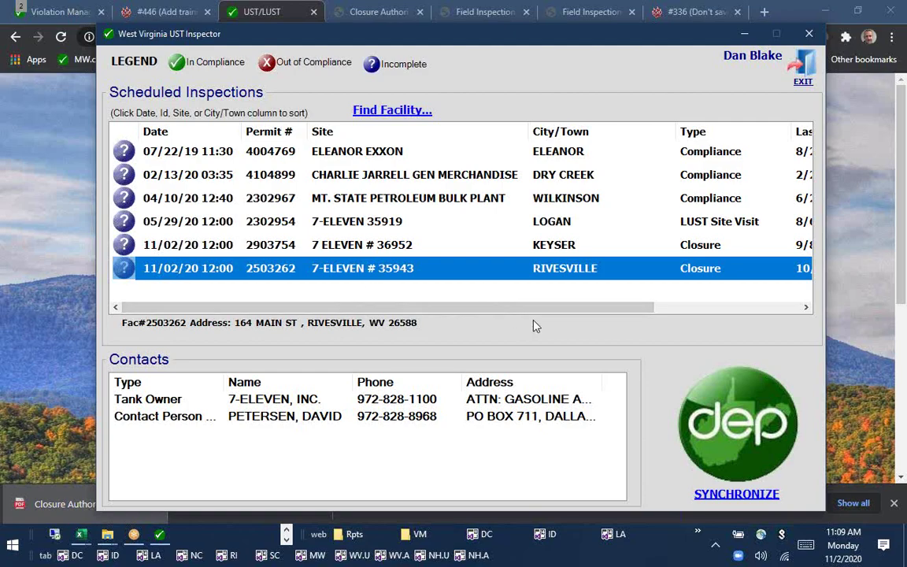
# Search facilities by site name "exx", view the inspection options for WITCHER CREEK EXXON, and close the search without scheduling.
pyautogui.click(392, 110)
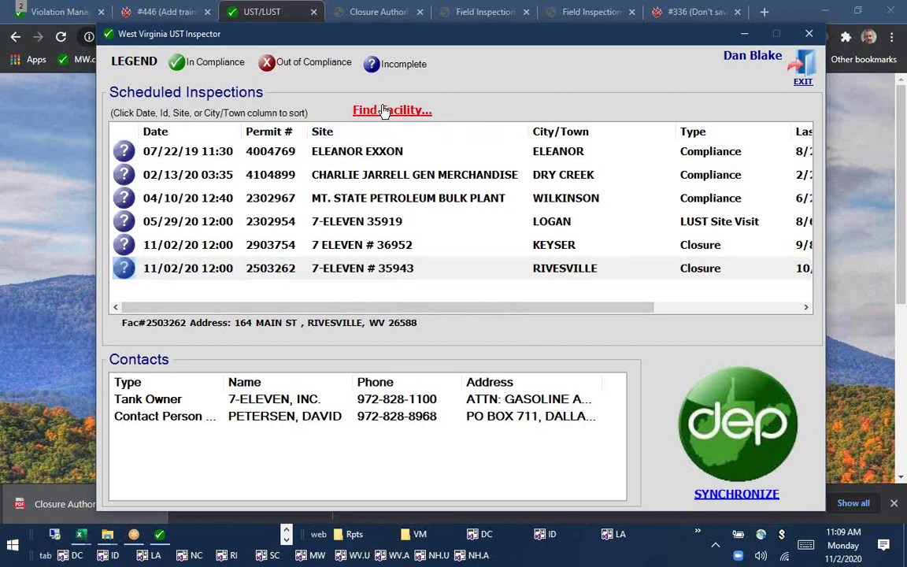
pyautogui.click(389, 98)
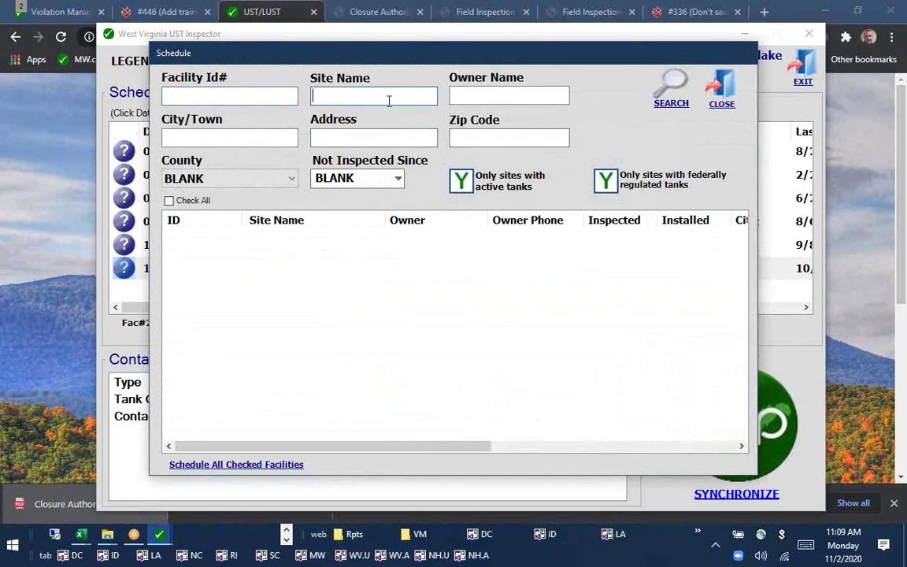
pyautogui.write('exx')
pyautogui.press('Return')
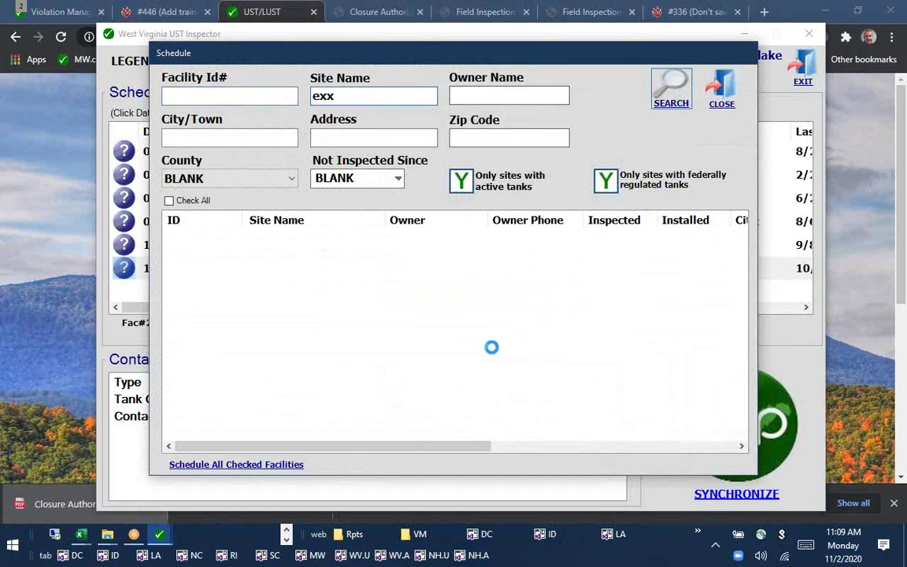
pyautogui.rightClick(367, 330)
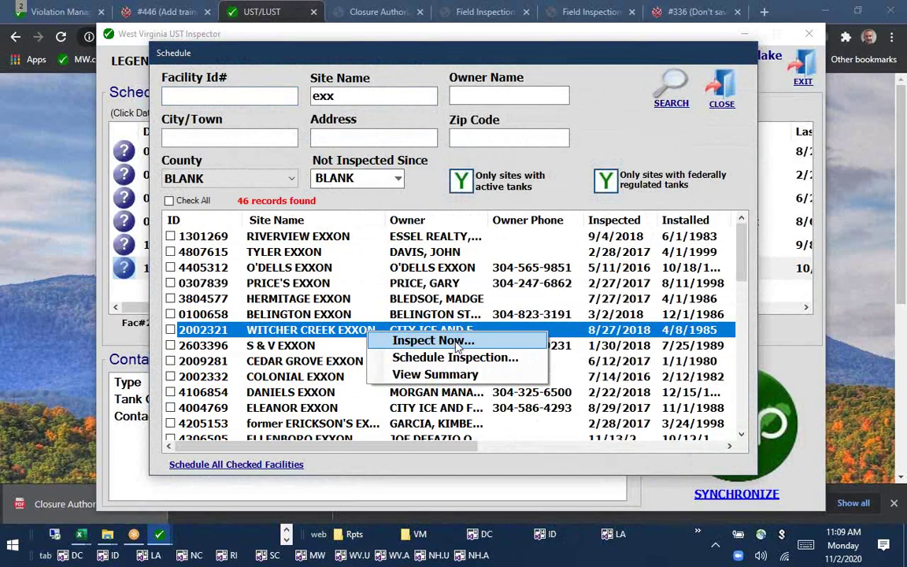
pyautogui.click(719, 94)
pyautogui.click(720, 95)
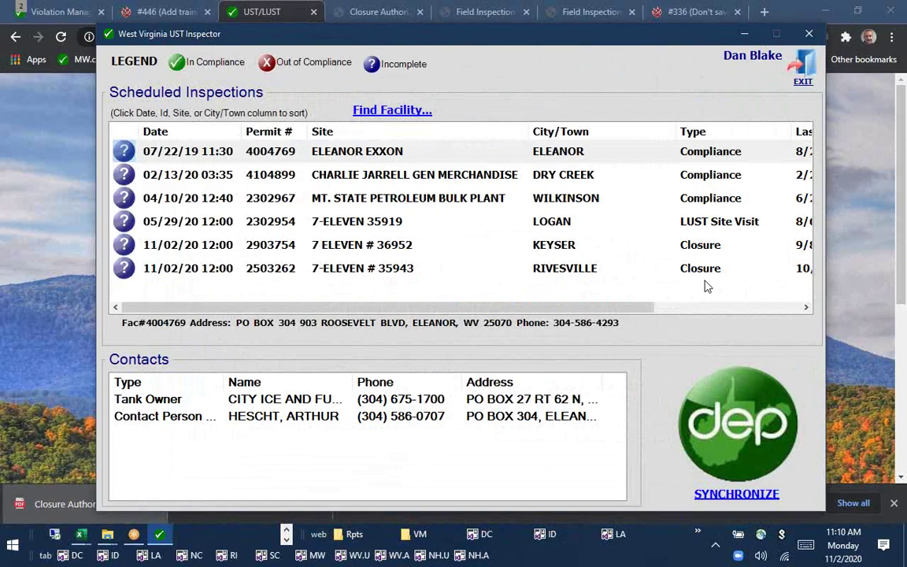
# Start the 7-ELEVEN # 35943 closure inspection and view the GPS coordinate entry for Tank 4 without saving coordinates.
pyautogui.rightClick(332, 272)
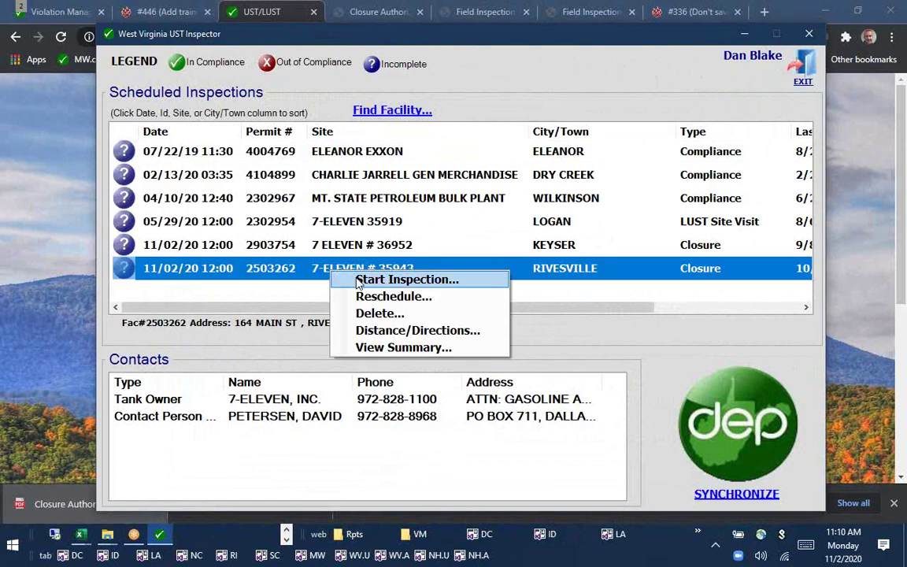
pyautogui.click(394, 279)
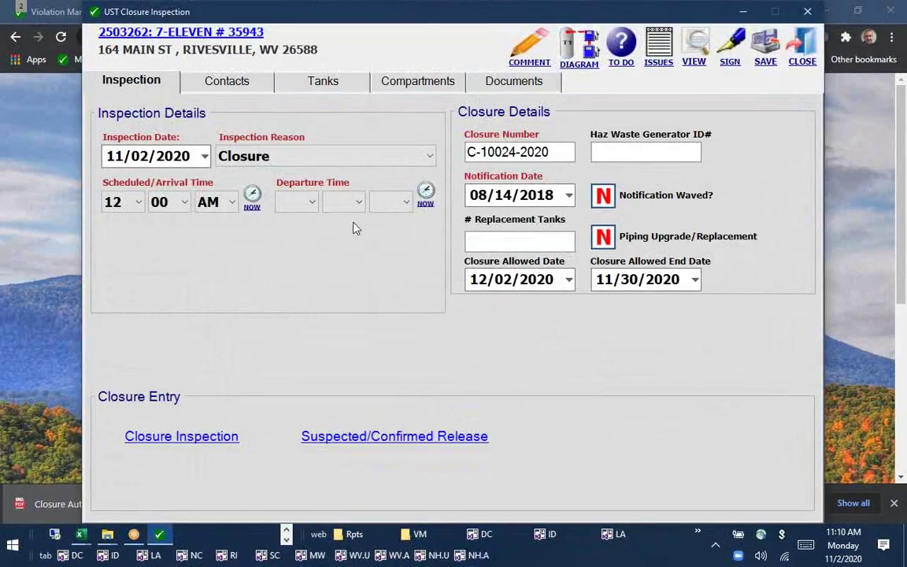
pyautogui.click(331, 87)
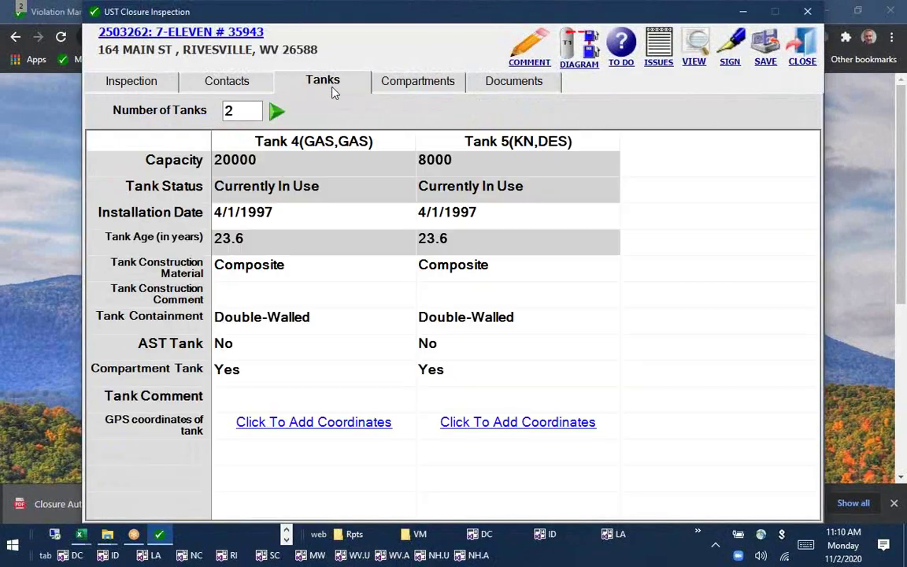
pyautogui.click(331, 426)
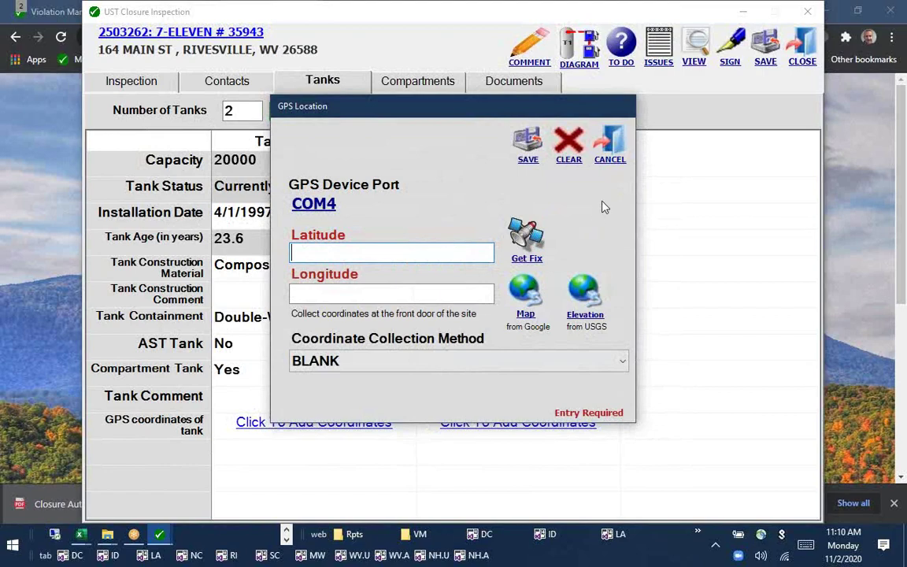
pyautogui.click(611, 143)
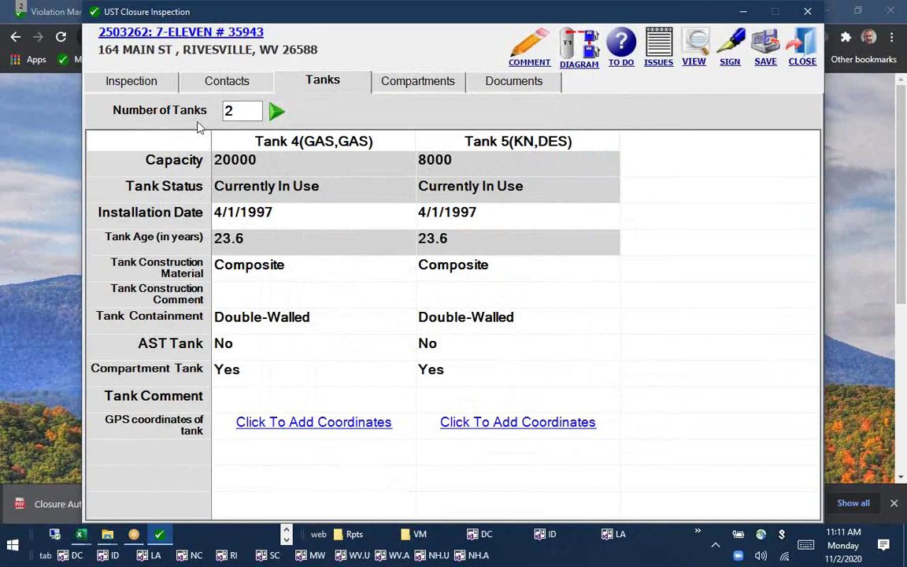
# Review the closure inspection's contacts and inspection details, ending on its tank information.
pyautogui.click(226, 91)
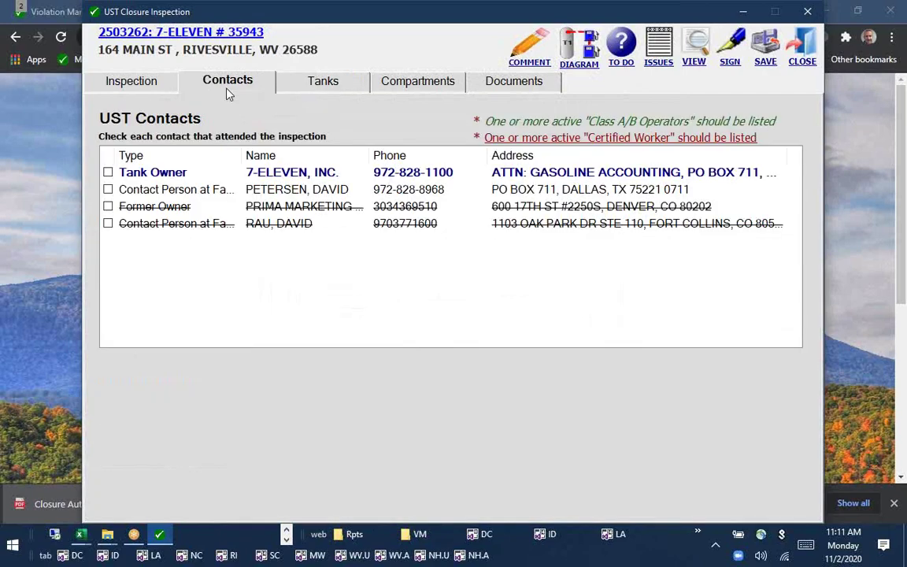
pyautogui.click(335, 92)
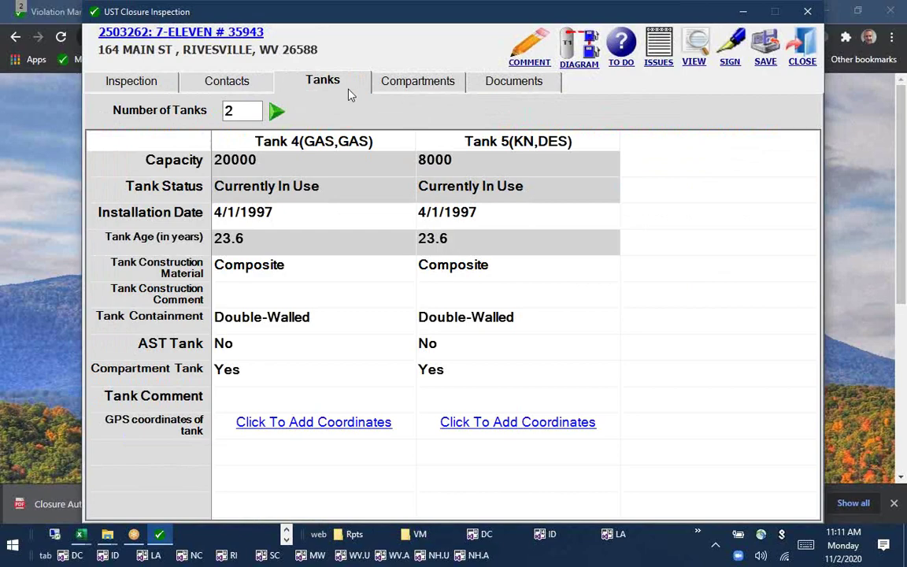
pyautogui.click(211, 85)
pyautogui.click(132, 82)
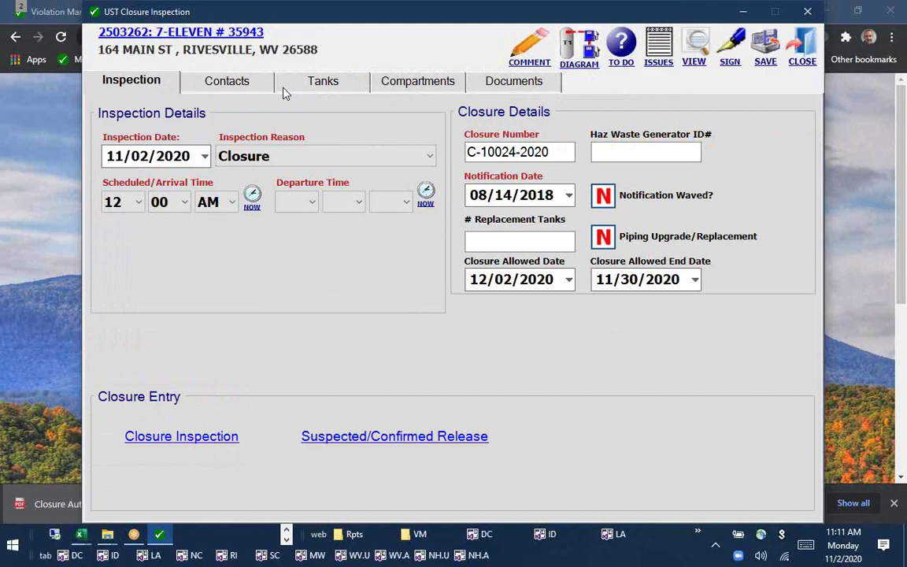
pyautogui.click(323, 84)
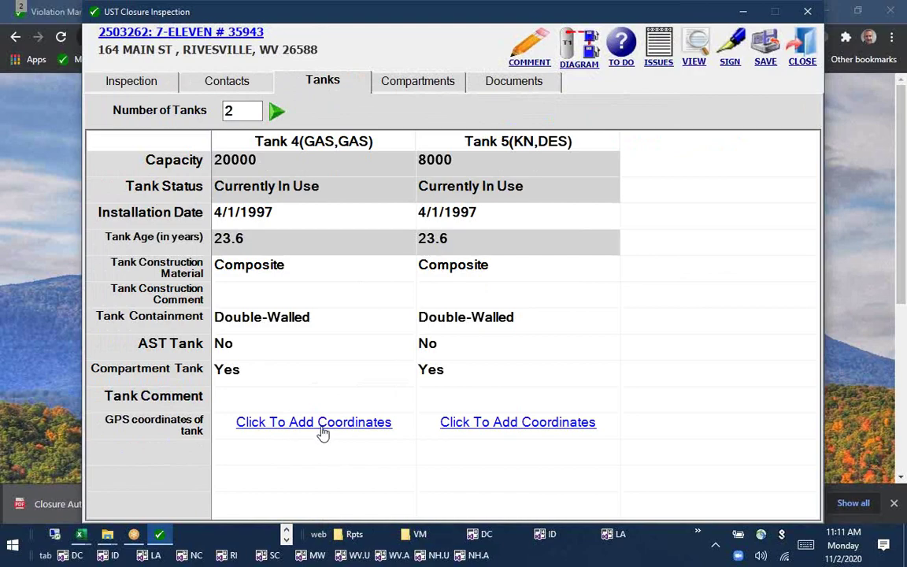
# Open the 7-ELEVEN # 35943 facility information, examine its GPS location, and close both without saving.
pyautogui.click(161, 33)
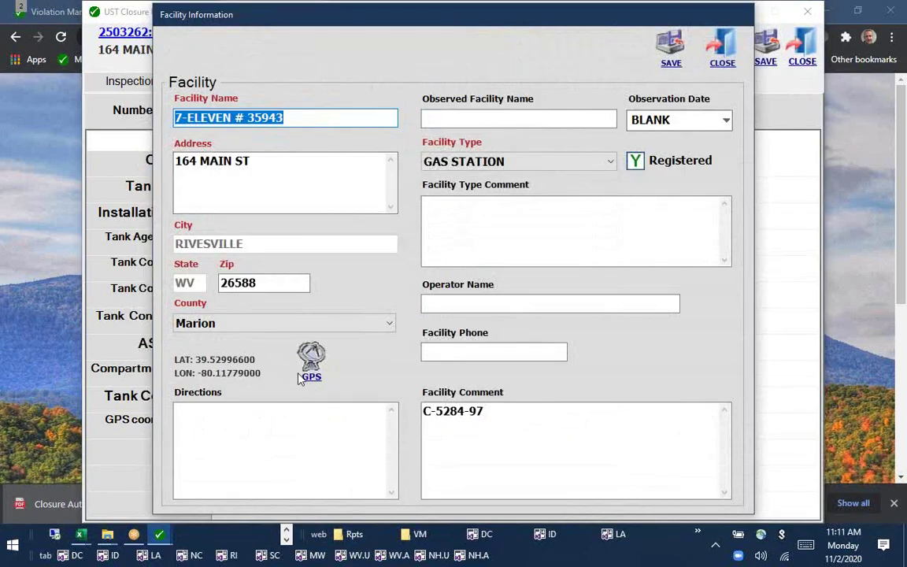
pyautogui.click(723, 47)
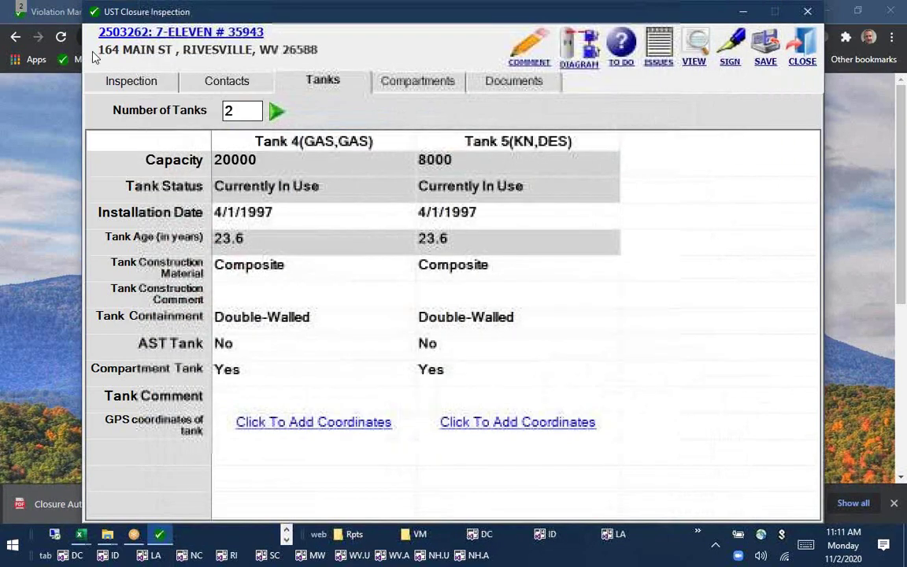
pyautogui.click(146, 33)
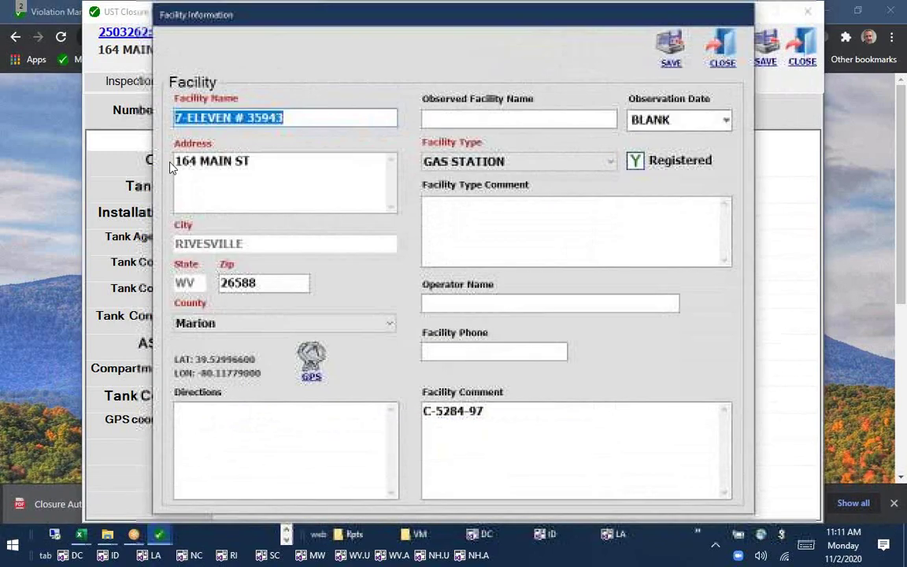
pyautogui.click(305, 362)
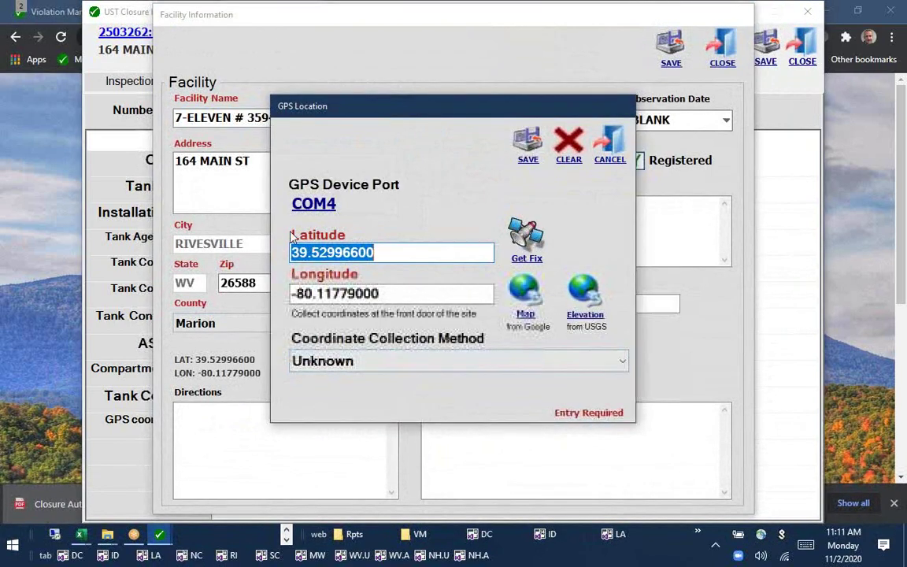
pyautogui.click(607, 156)
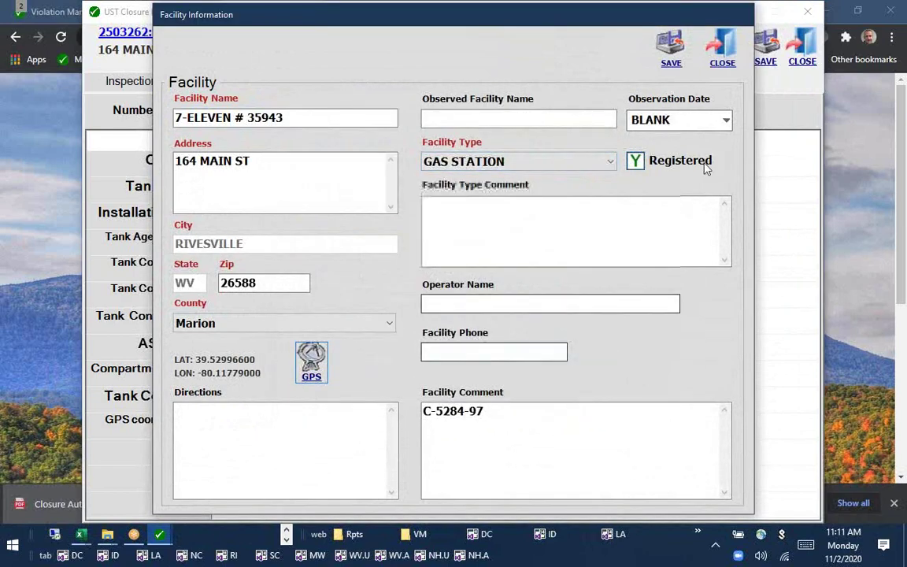
pyautogui.click(721, 44)
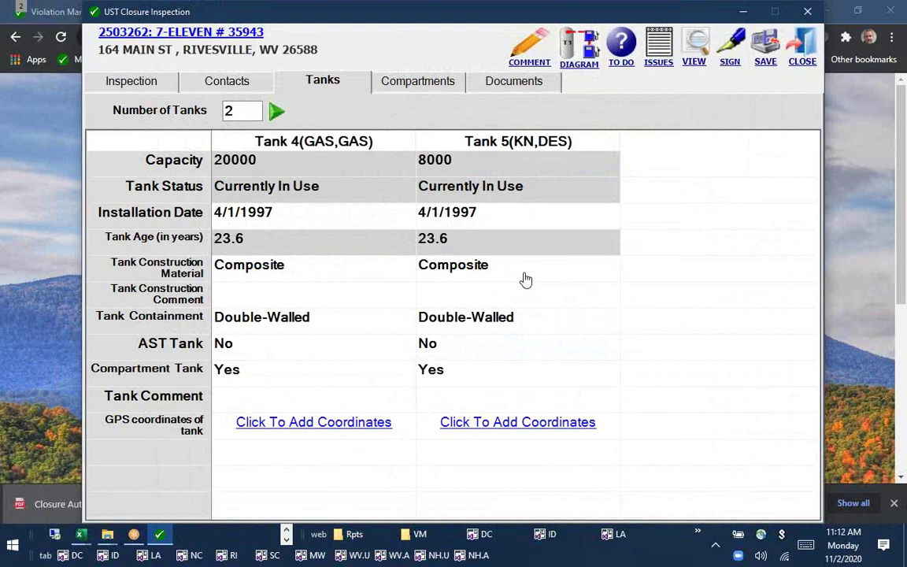
# Switch to the Underground Storage Tanks Database in the browser and show the 11/2/2020 tank closure's tasks and files.
pyautogui.click(178, 541)
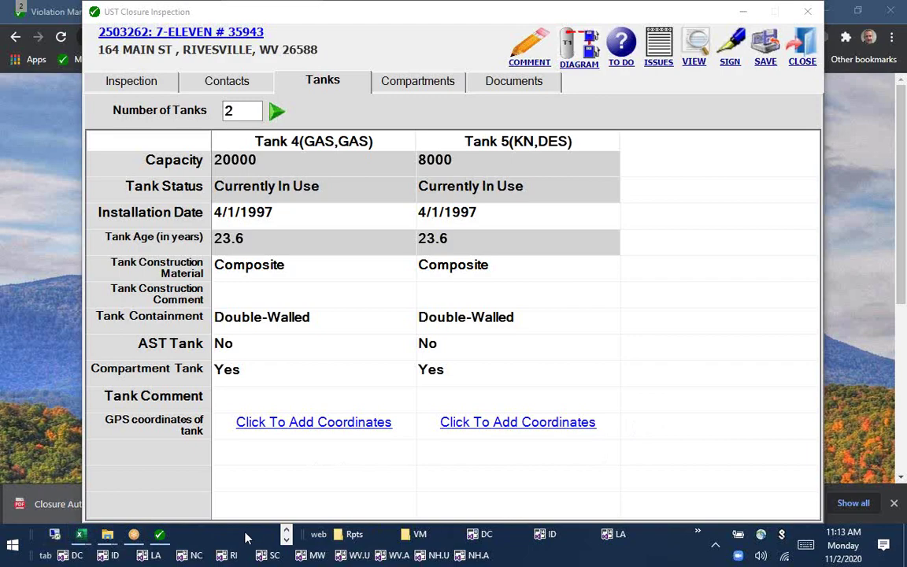
pyautogui.click(141, 536)
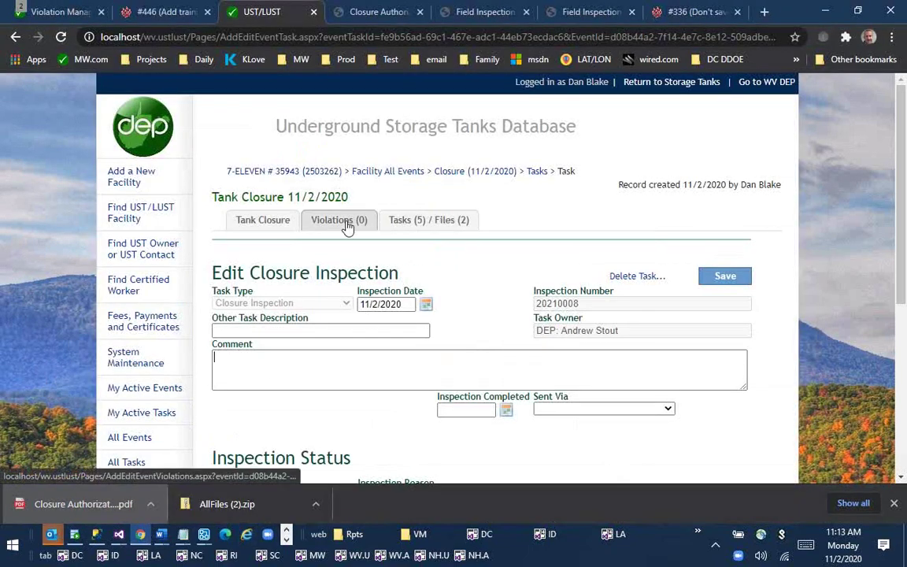
pyautogui.click(450, 221)
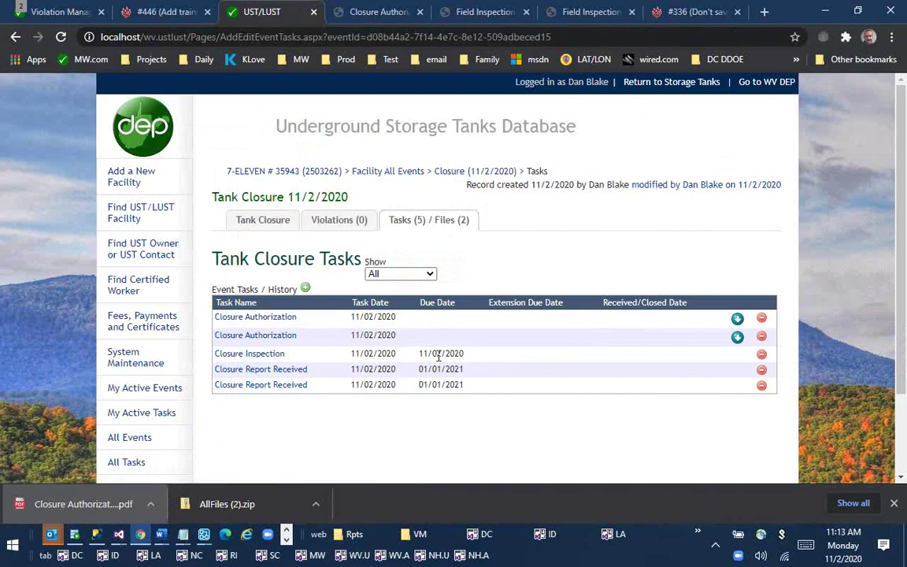
# Delete the Closure Inspection task from the 11/2/2020 tank closure, and delete the closure event itself.
pyautogui.click(761, 355)
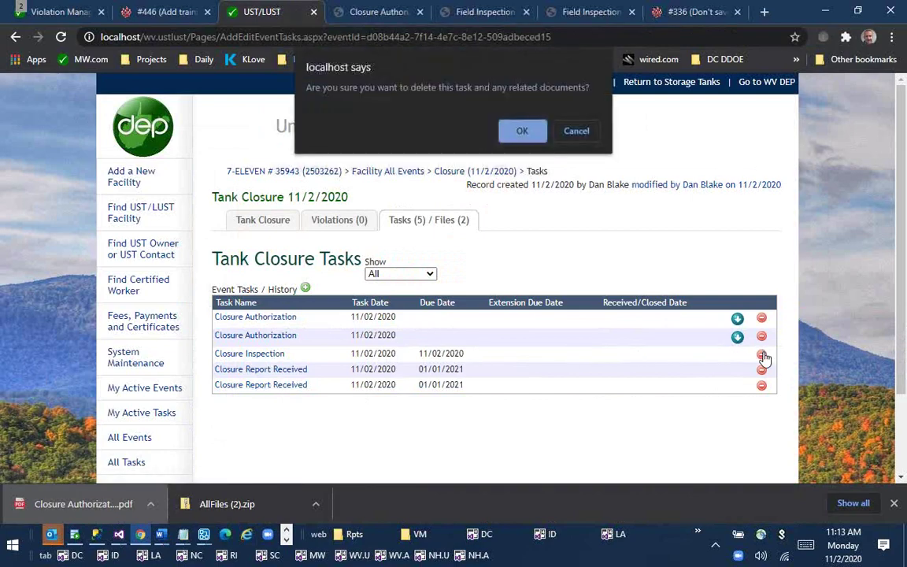
pyautogui.click(522, 128)
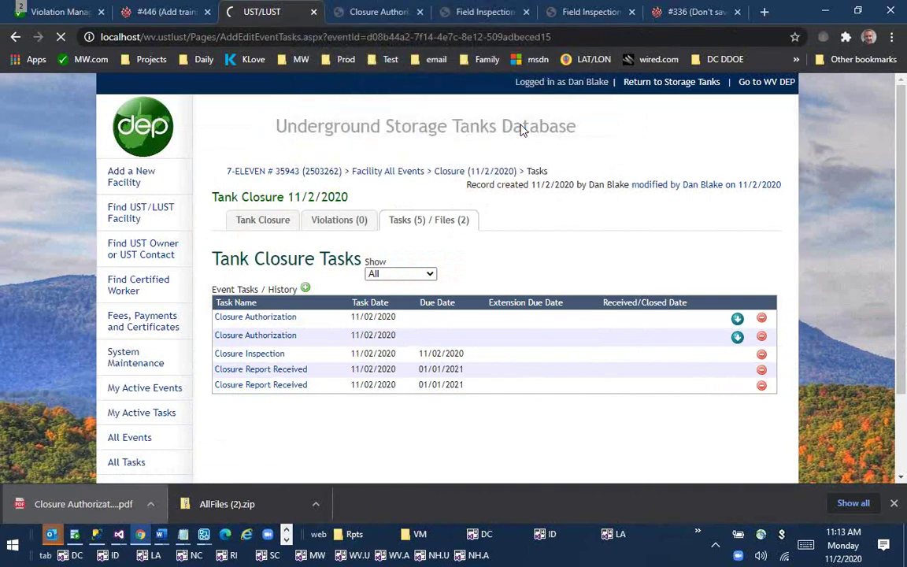
pyautogui.click(266, 225)
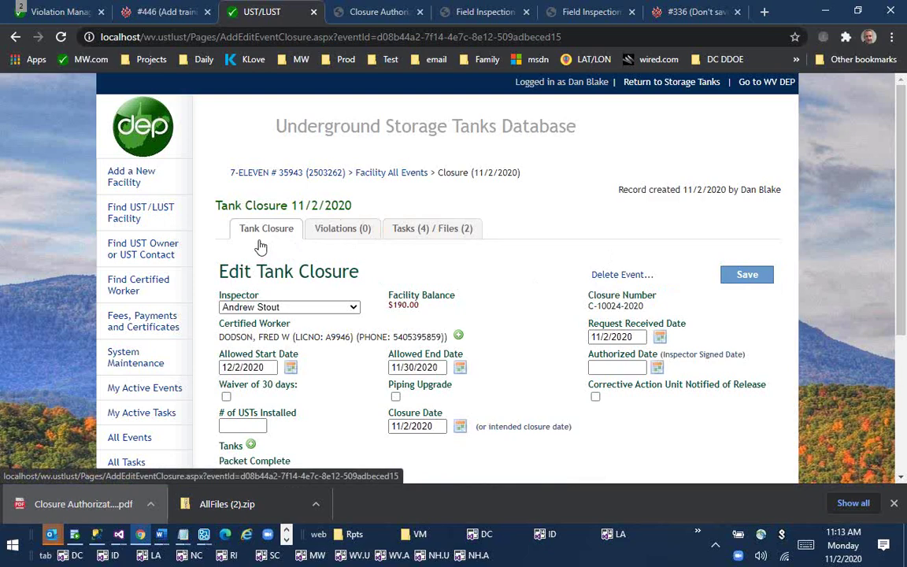
pyautogui.click(624, 276)
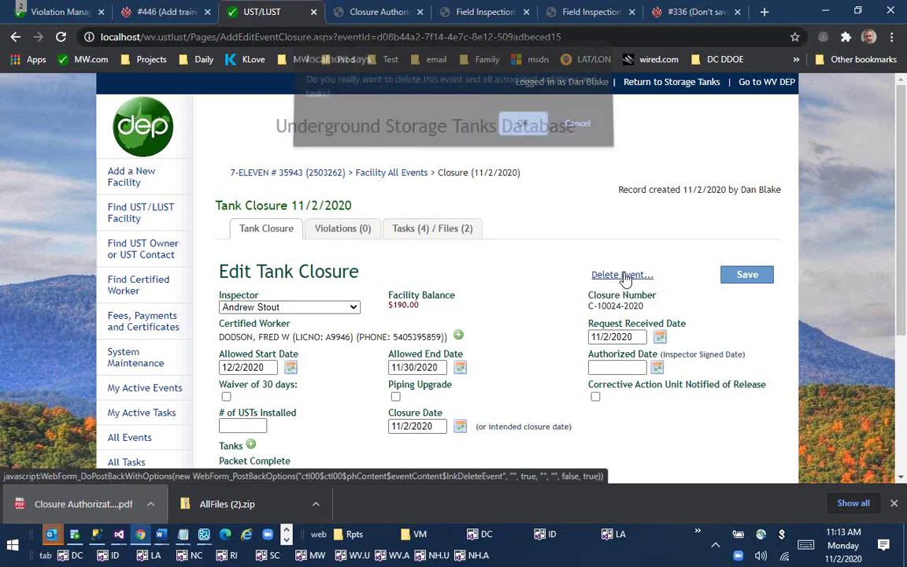
pyautogui.click(521, 125)
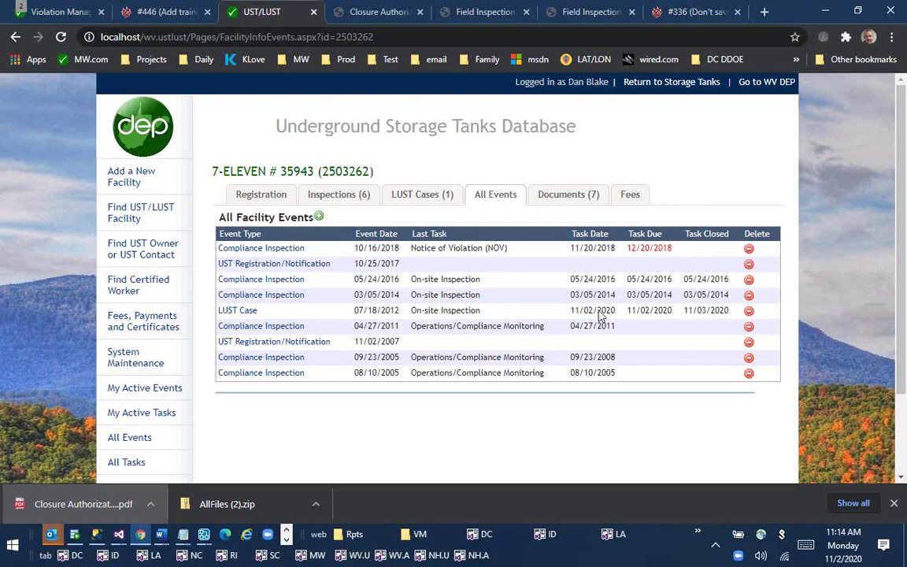
# Highlight the 07/18/2012 LUST case and its on-site inspection entry in the facility's event list.
pyautogui.moveTo(330, 316); pyautogui.dragTo(634, 314)
pyautogui.click(418, 310)
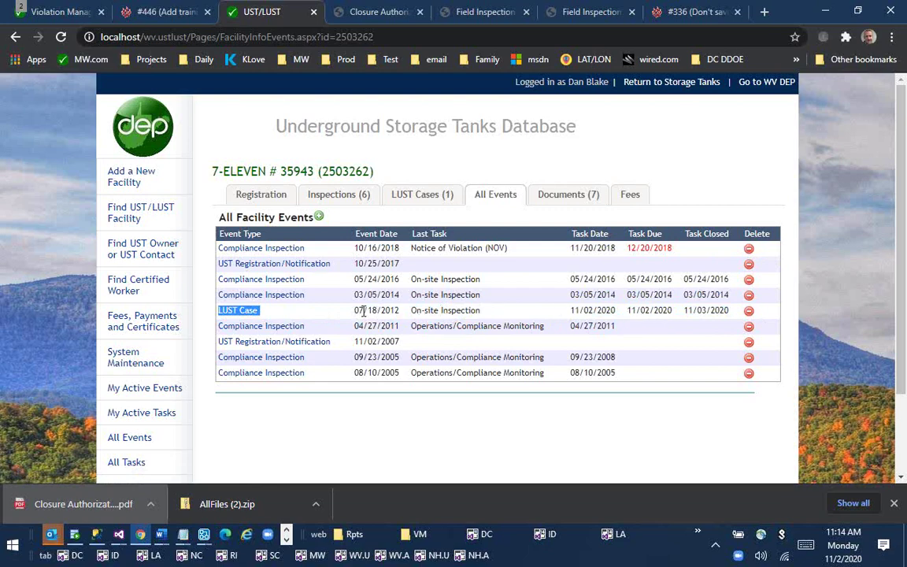
pyautogui.moveTo(364, 310); pyautogui.dragTo(439, 310)
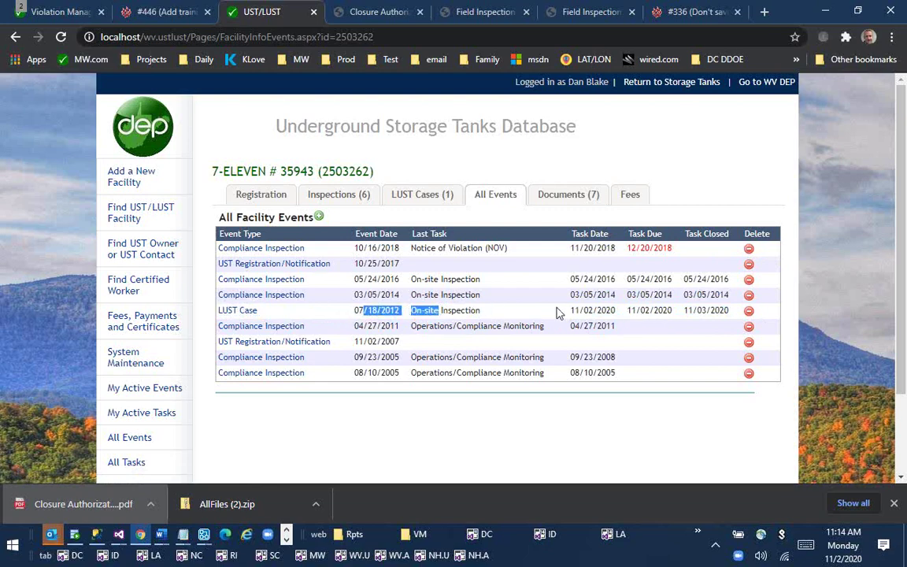
pyautogui.click(351, 314)
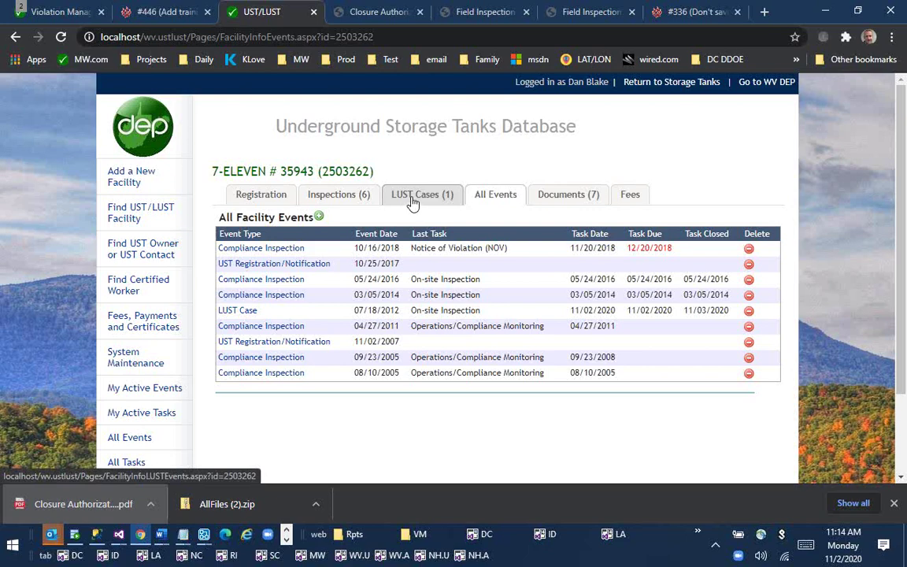
# Check the facility's inspections and registration, return to all its events, and view the 10/16/2018 compliance inspection.
pyautogui.click(359, 202)
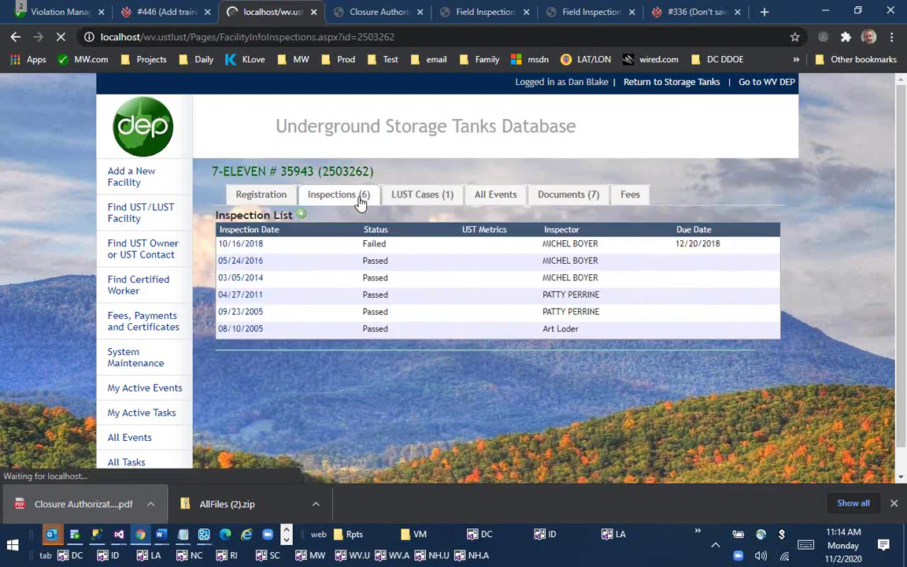
pyautogui.click(265, 201)
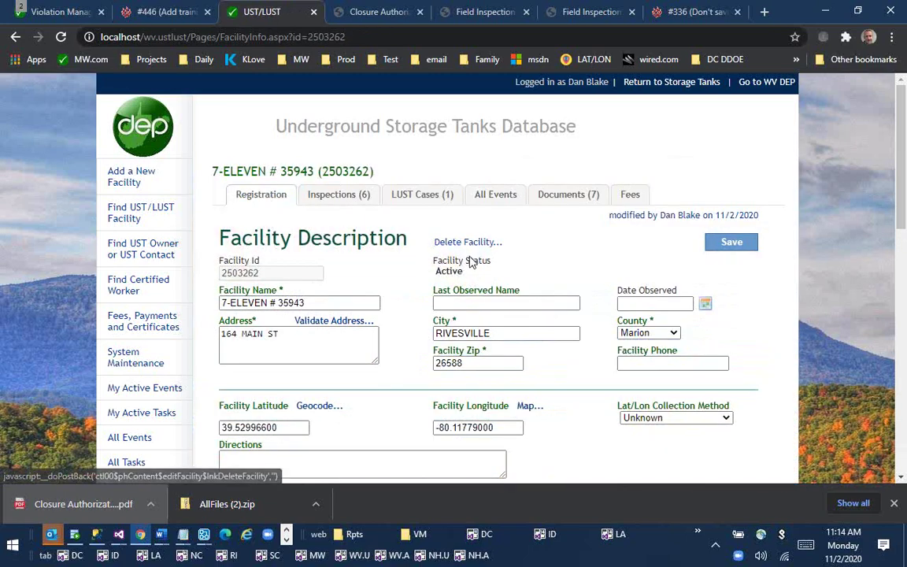
pyautogui.click(491, 197)
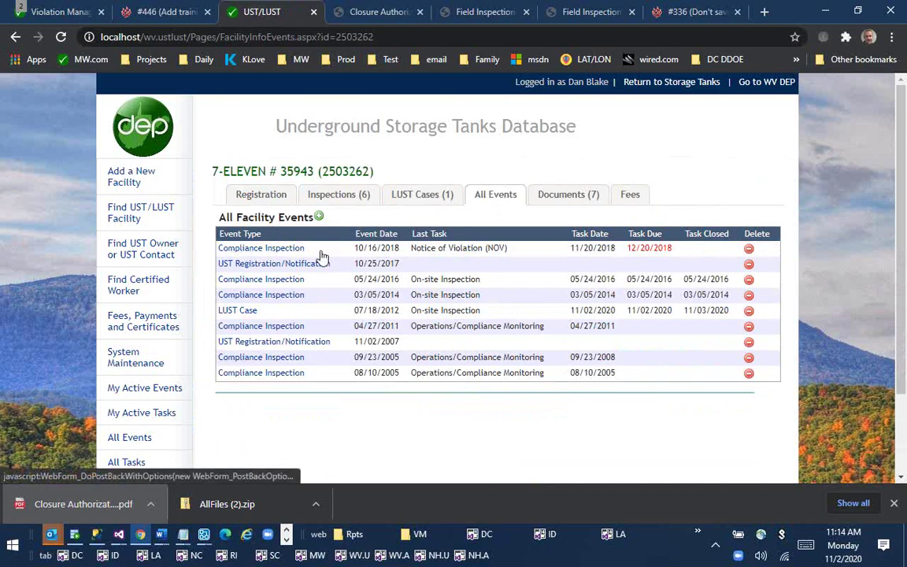
pyautogui.click(268, 254)
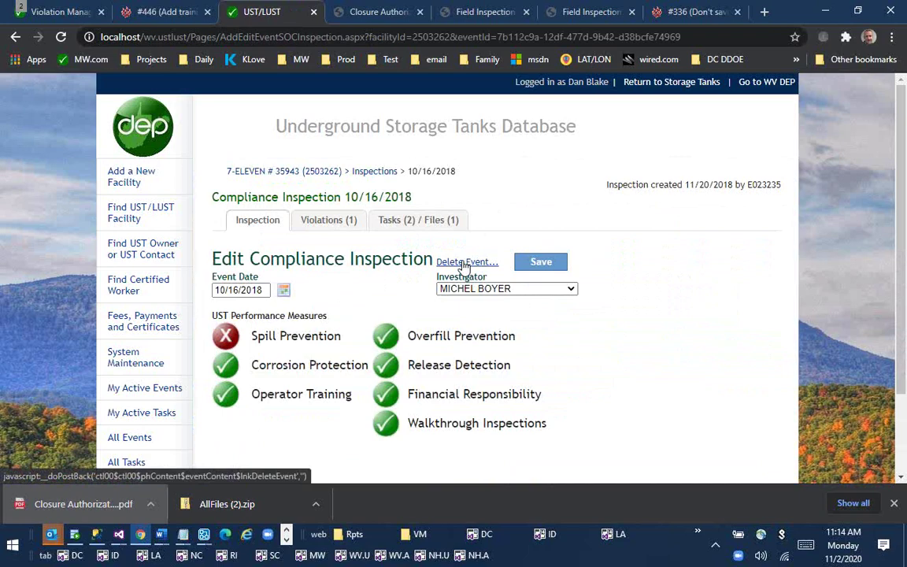
# Show the Inspectors/Users list in System Maintenance to examine the users' permissions.
pyautogui.scroll(-2, 196, 441)
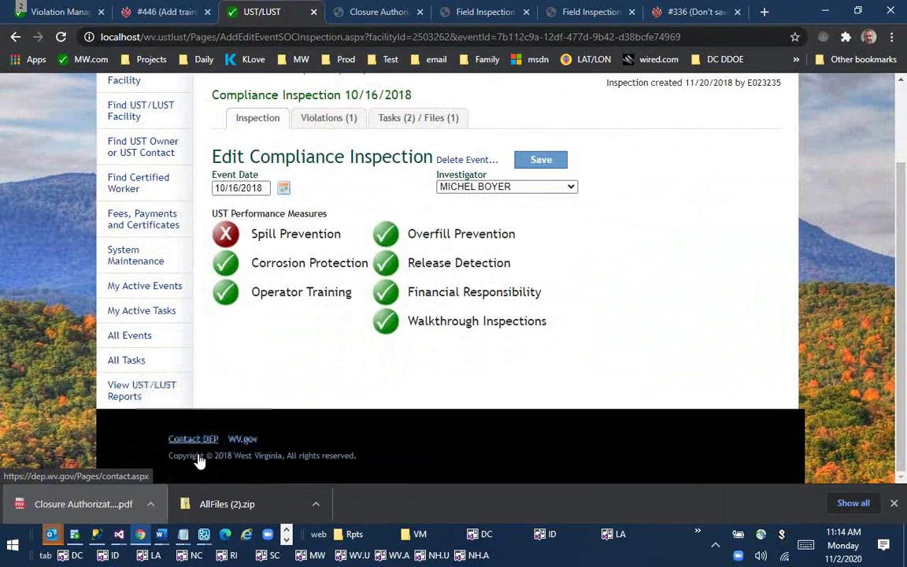
pyautogui.click(132, 258)
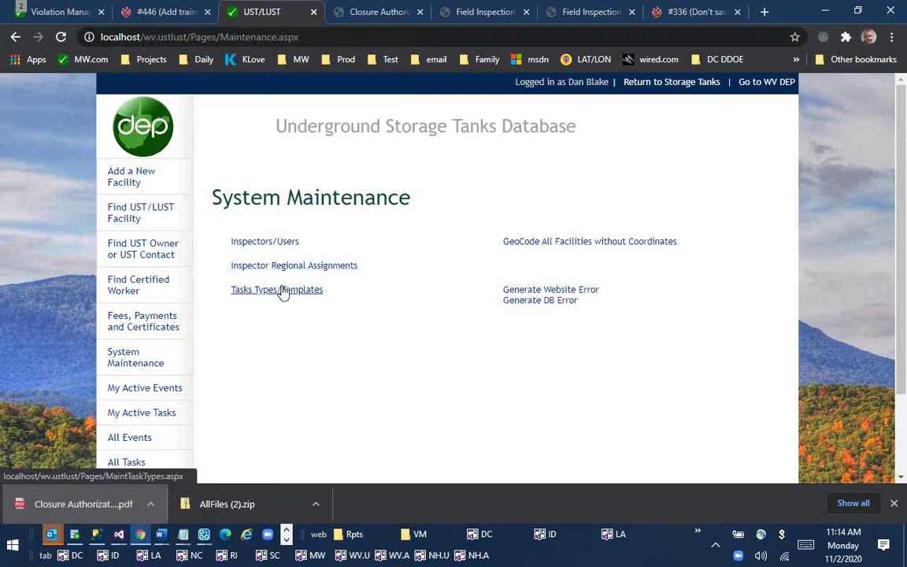
pyautogui.click(265, 242)
pyautogui.scroll(-3, 467, 455)
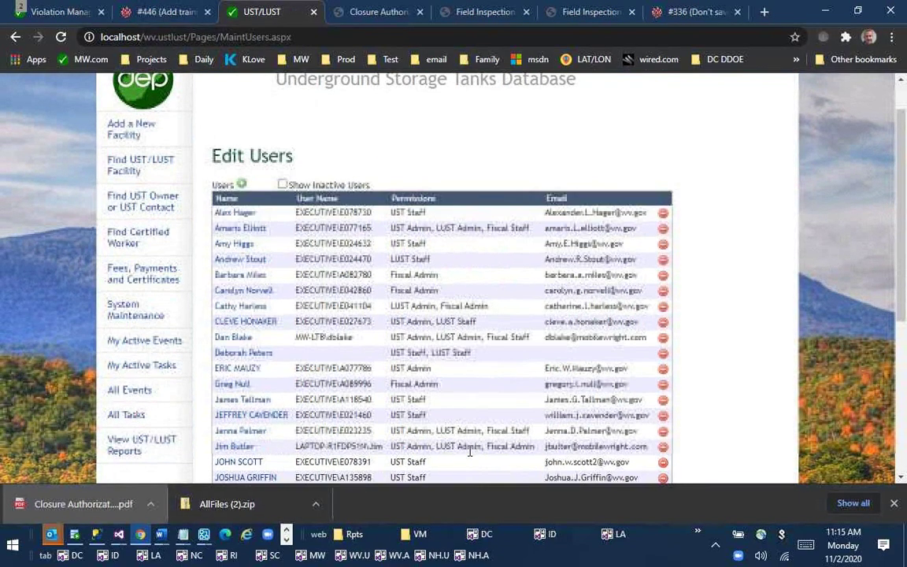
pyautogui.scroll(-2, 467, 454)
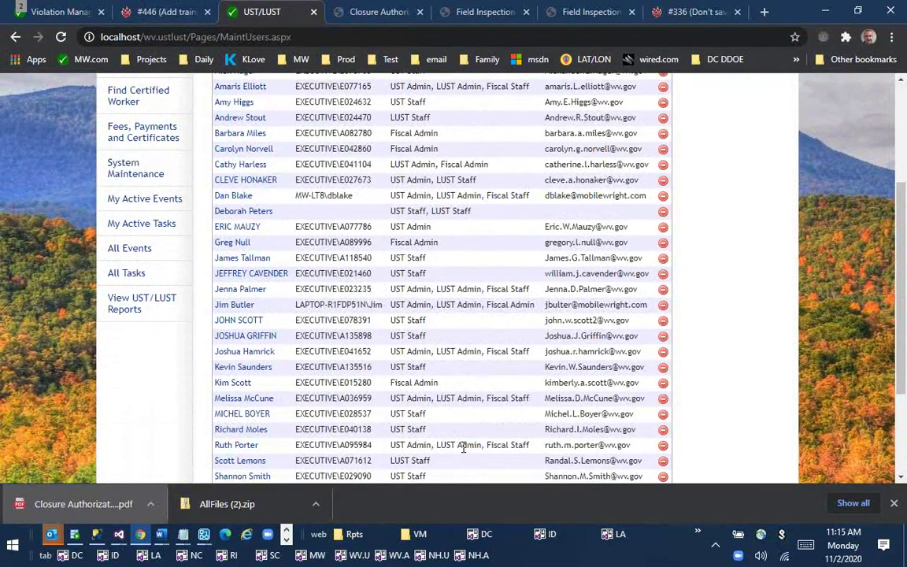
# Highlight the LUST Admin, UST Admin and Fiscal Staff permissions of the user listed below the second-to-last Fiscal Admin group.
pyautogui.moveTo(438, 398); pyautogui.dragTo(484, 400)
pyautogui.click(486, 399)
pyautogui.click(482, 399)
pyautogui.click(444, 399)
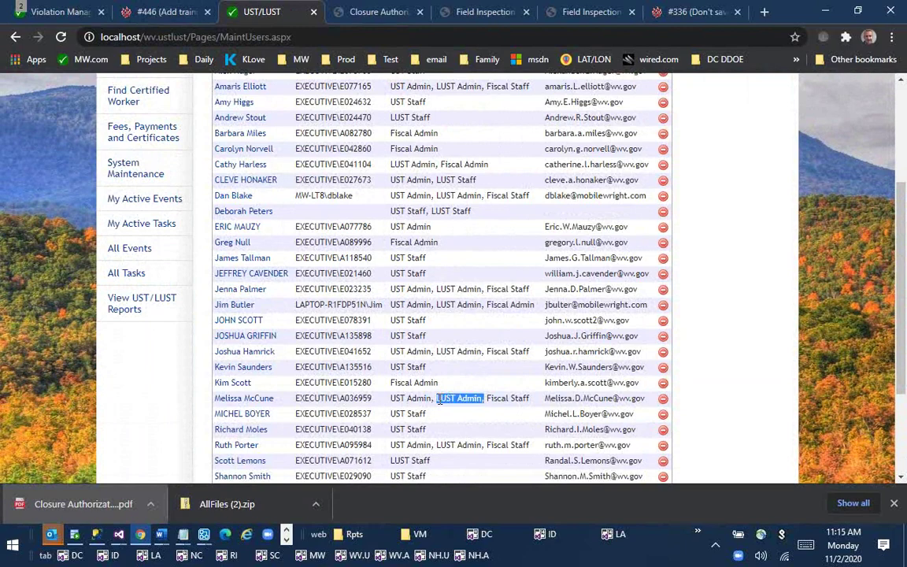
pyautogui.moveTo(439, 400); pyautogui.dragTo(390, 399)
pyautogui.click(520, 402)
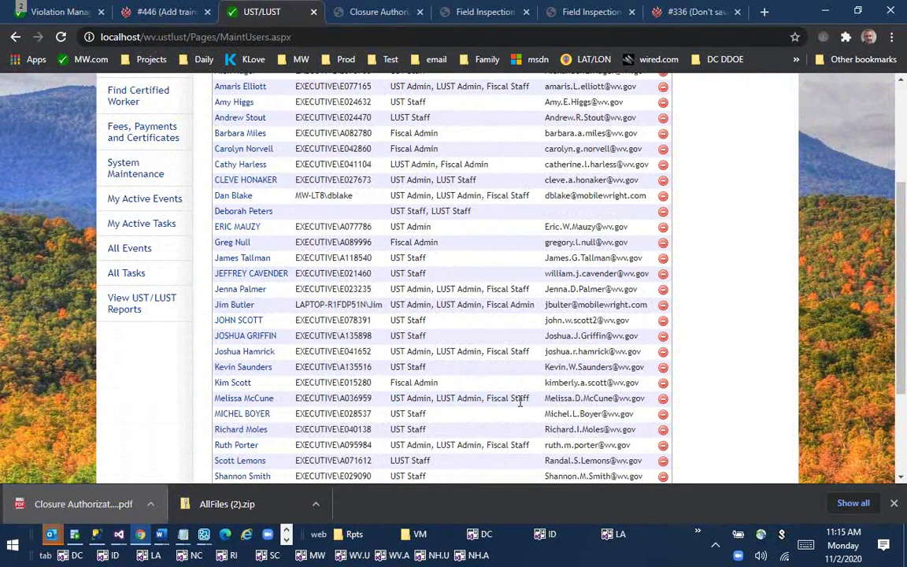
pyautogui.tripleClick(519, 402)
# Highlight the LUST Admin permission of the Fiscal Staff user listed directly above the user with Fiscal Admin and both other admin permissions.
pyautogui.click(512, 305)
pyautogui.doubleClick(465, 289)
pyautogui.click(444, 290)
pyautogui.moveTo(440, 290); pyautogui.dragTo(482, 290)
pyautogui.click(465, 304)
# Look through the whole user list and compare which users hold UST Admin and LUST Admin permissions.
pyautogui.scroll(2, 516, 344)
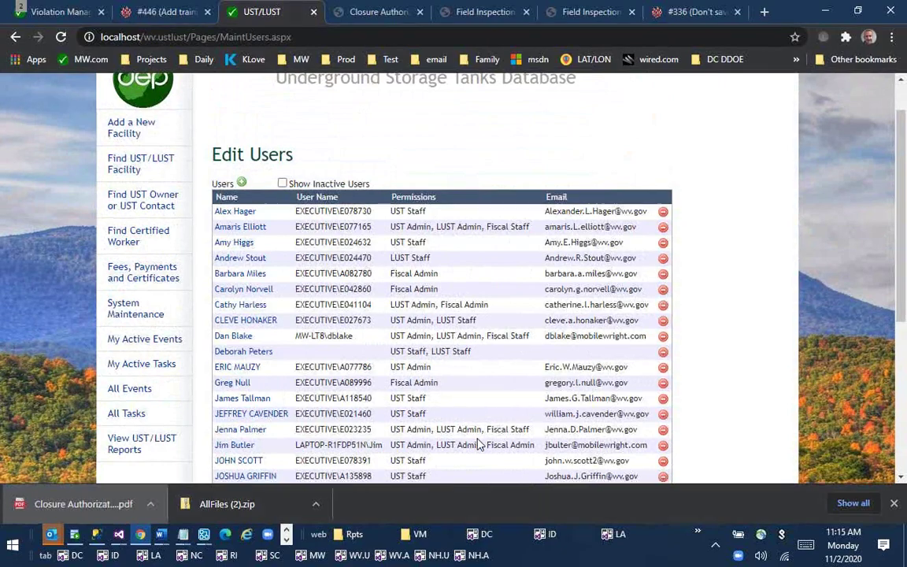
pyautogui.scroll(-3, 472, 418)
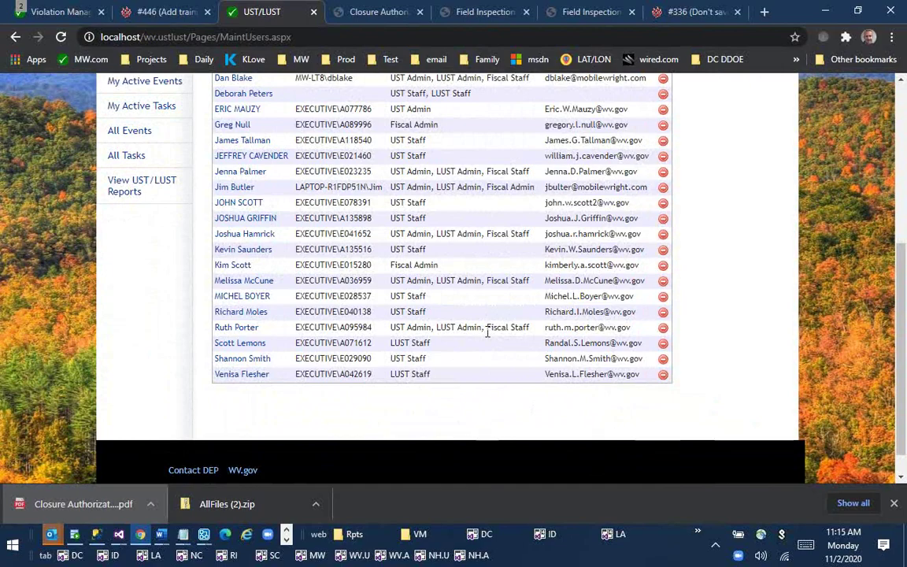
pyautogui.moveTo(487, 332); pyautogui.dragTo(433, 328)
pyautogui.moveTo(467, 281); pyautogui.dragTo(416, 265)
pyautogui.scroll(1, 482, 260)
pyautogui.moveTo(349, 265); pyautogui.dragTo(435, 265)
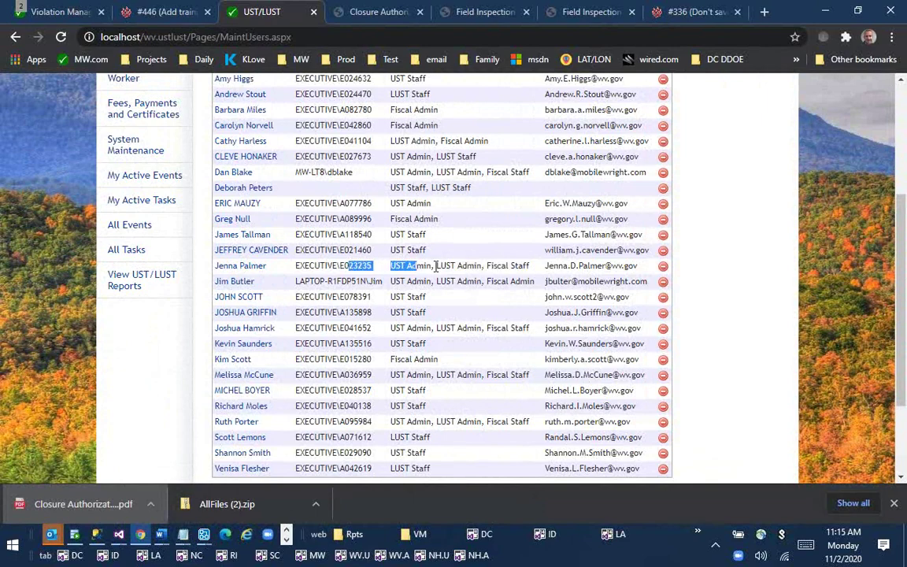
pyautogui.click(472, 265)
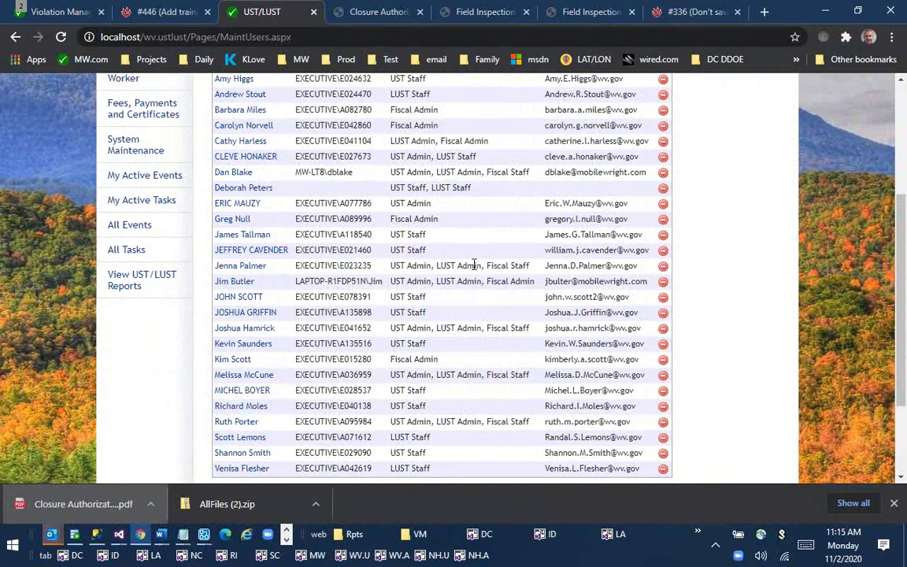